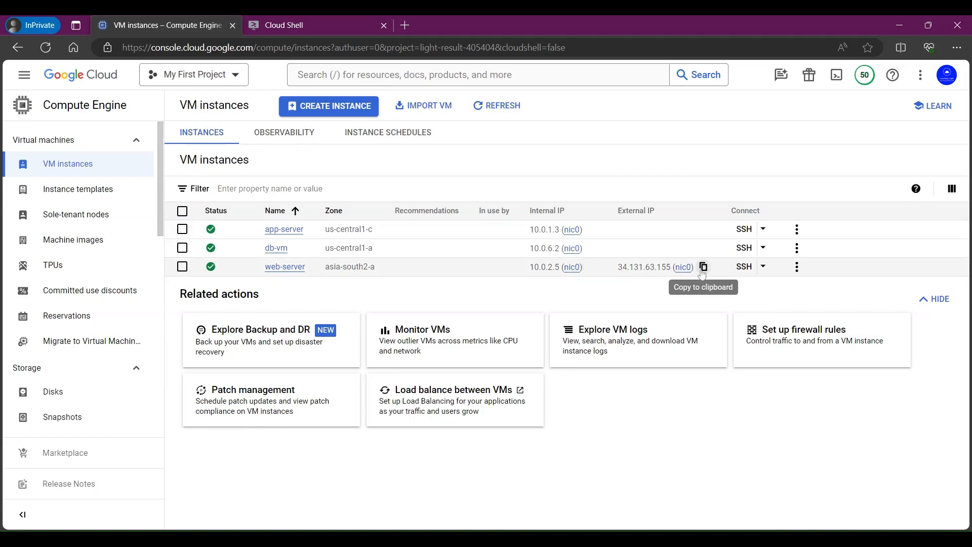
Step: Copy the web-server instance's external IP, 34.131.63.155, and open it in a new browser tab to examine the page heading
left_click(703, 268)
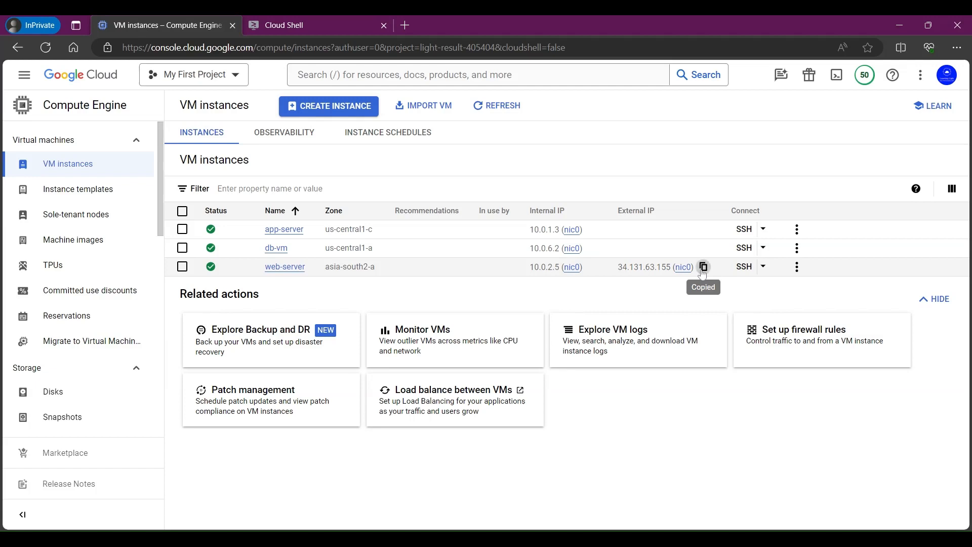
left_click(405, 26)
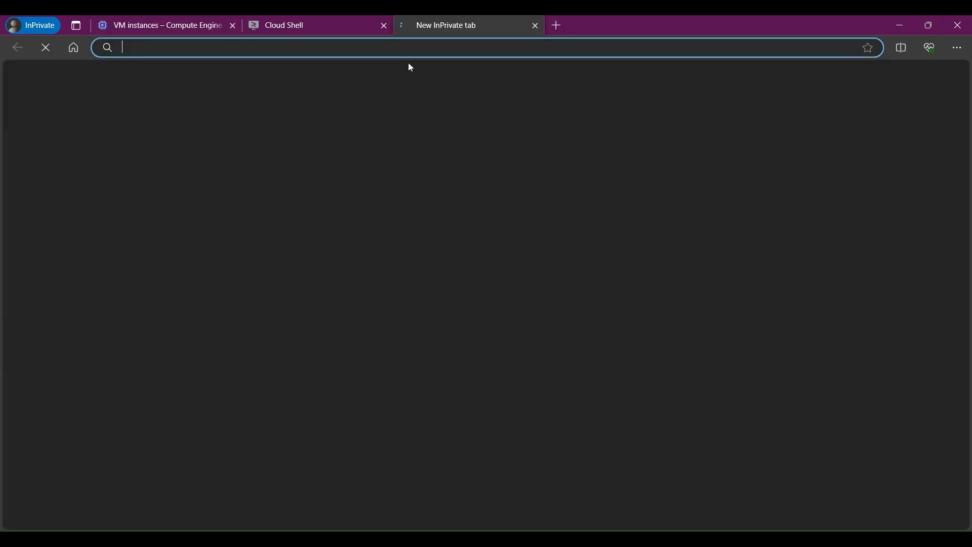
key("ctrl+v")
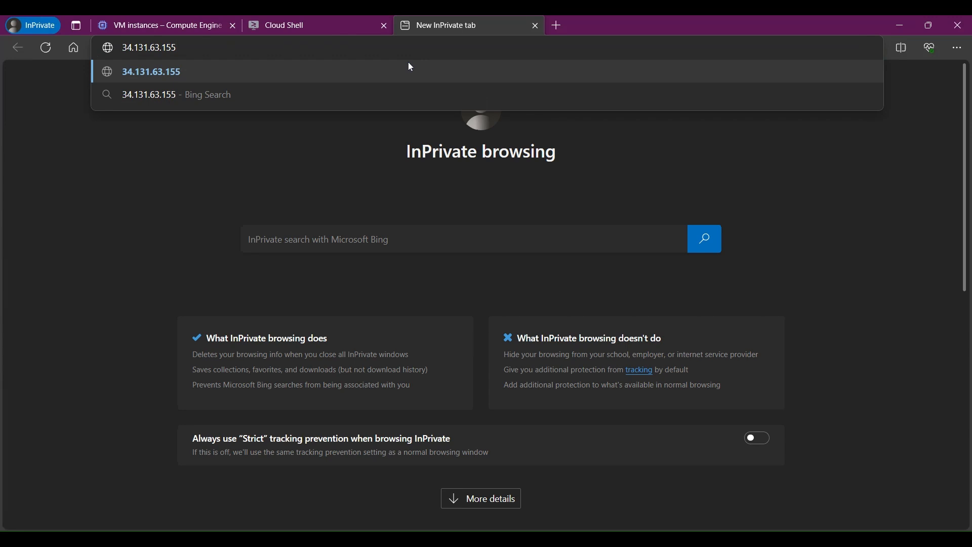
key("Return")
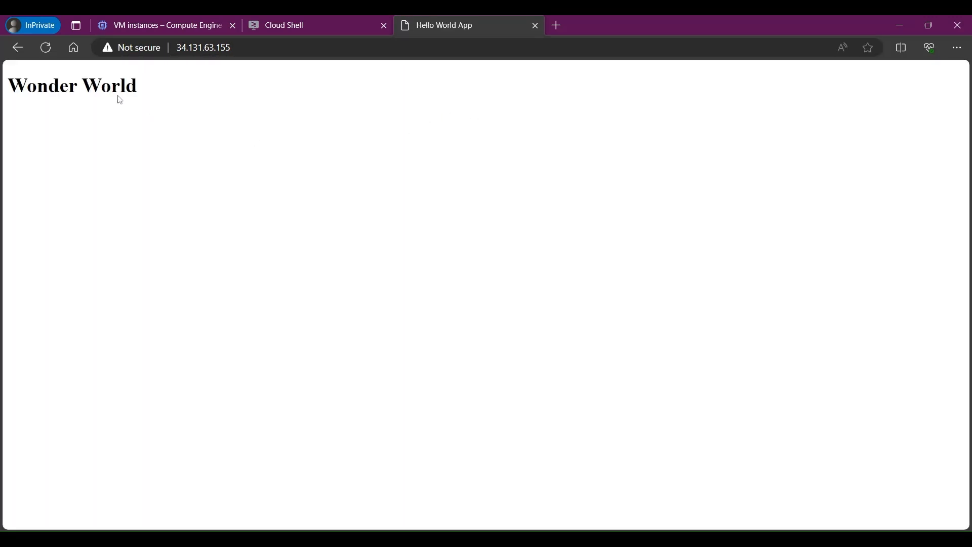
left_click_drag(145, 90, 8, 87)
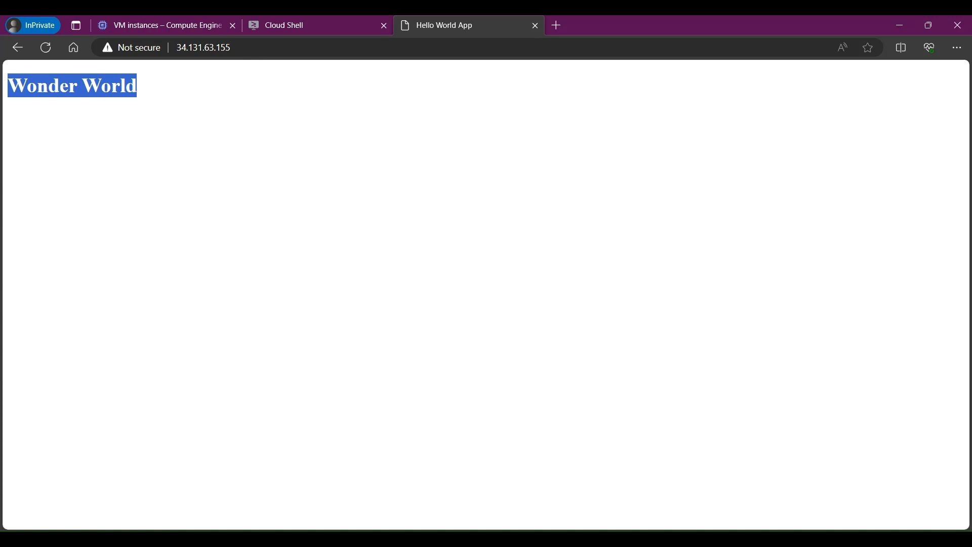
left_click(190, 113)
Step: Add the network tag allow-ssh to the app-server instance and save the instance changes
left_click(166, 18)
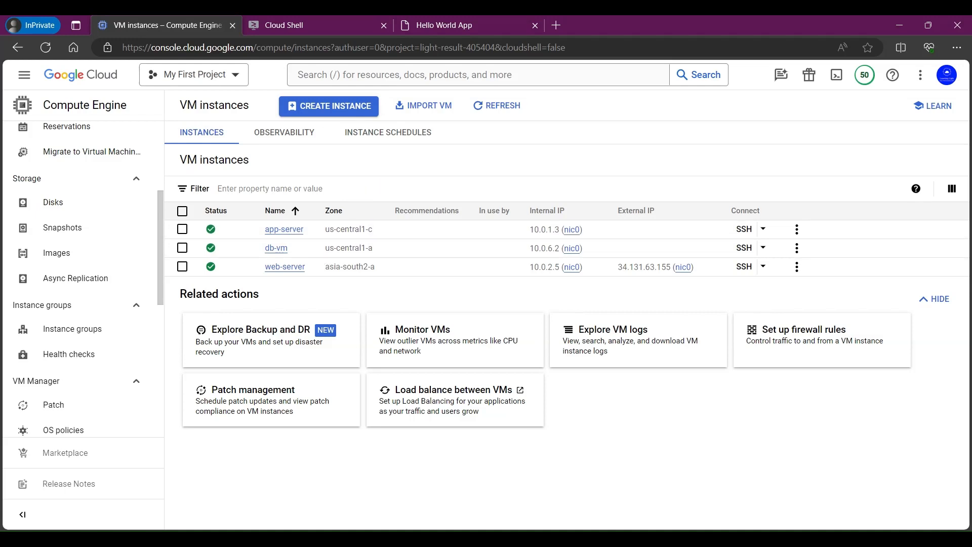
left_click(298, 236)
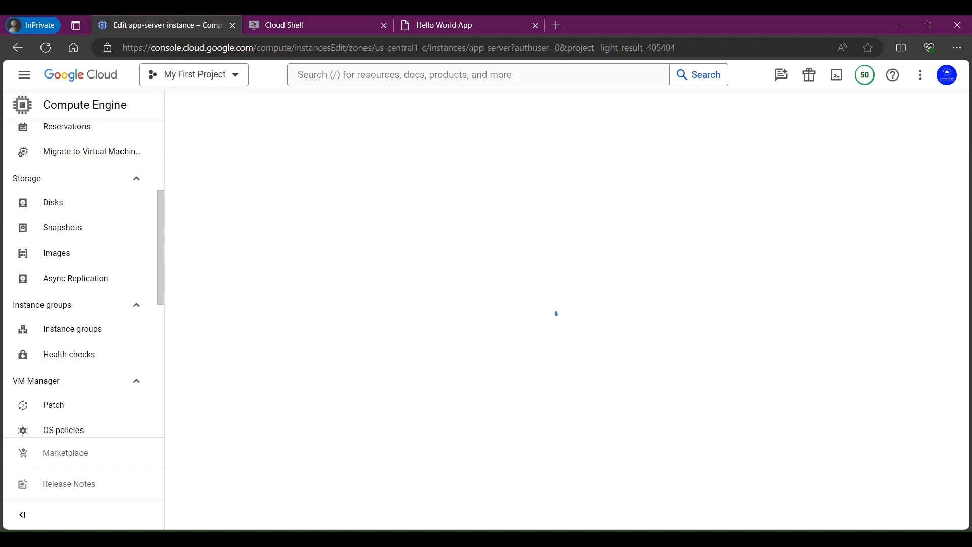
scroll(515, 276, "down", 12)
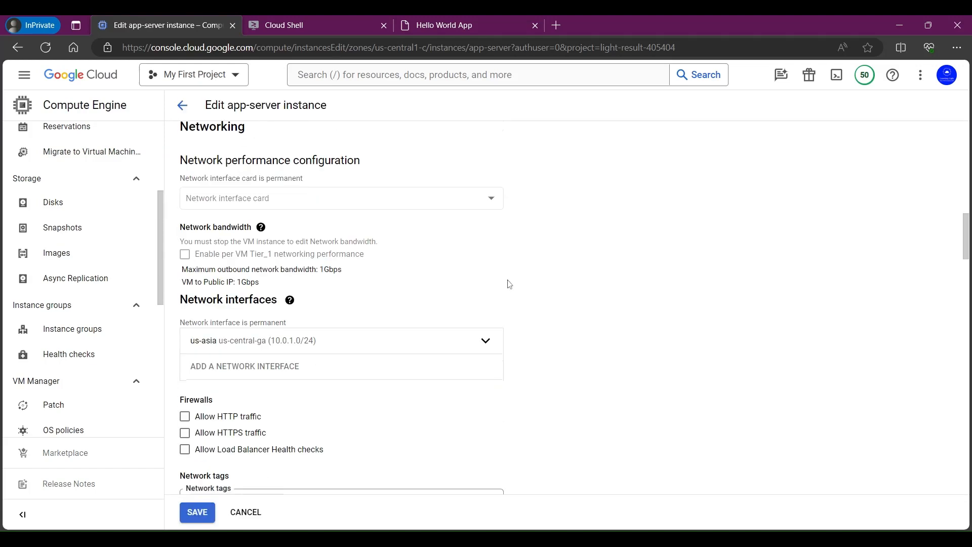
scroll(509, 275, "down", 3)
left_click(294, 332)
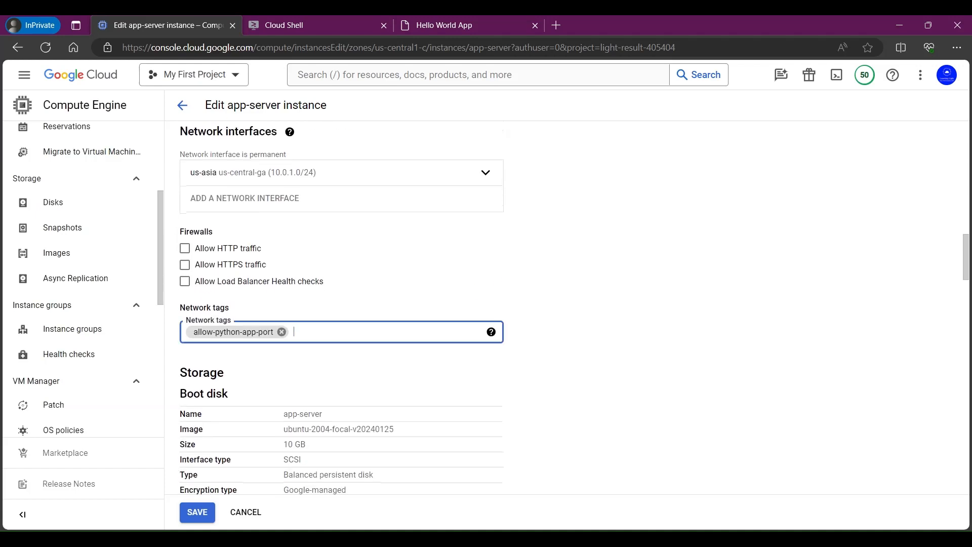
type("app-port all")
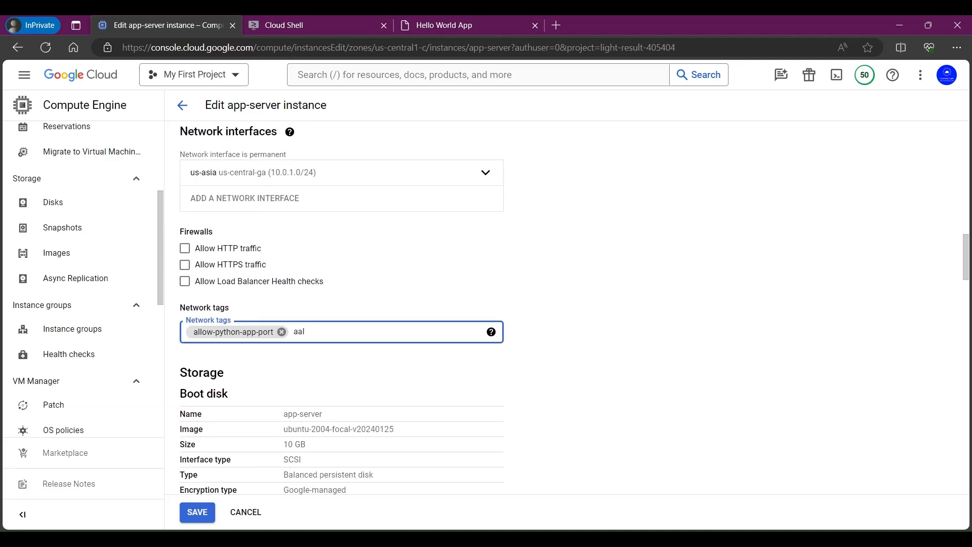
type("ow-ssh")
key("Return")
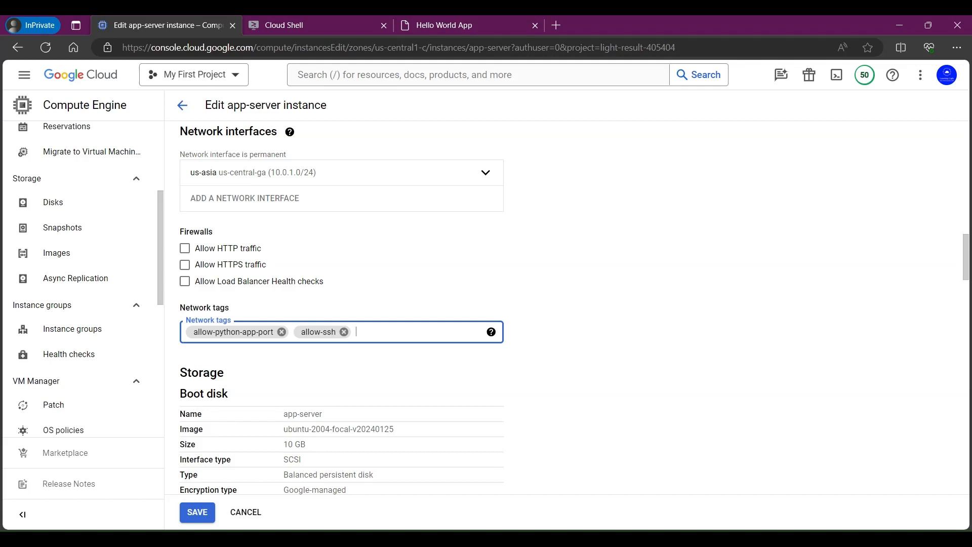
left_click(204, 514)
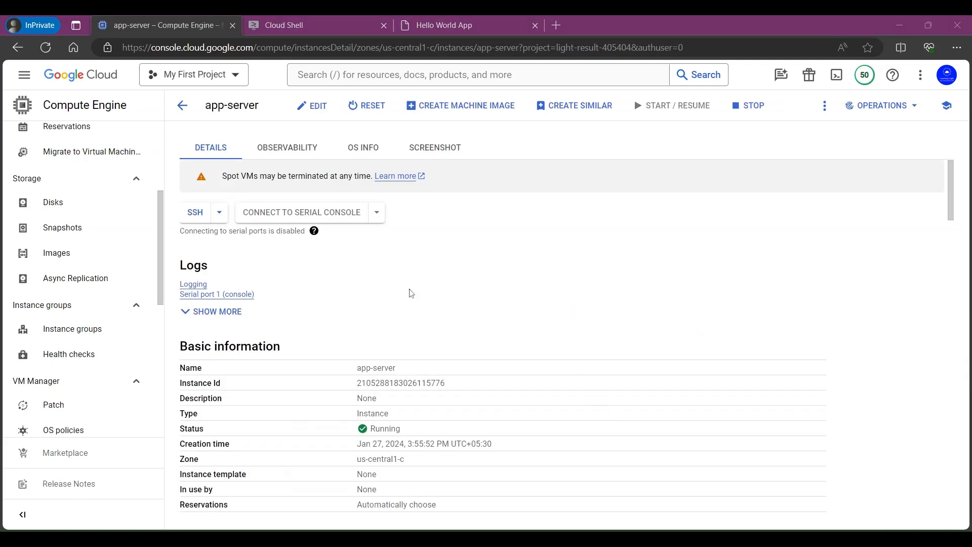
Step: List the project's VM instances in Cloud Shell with gcloud compute instances list
left_click(295, 26)
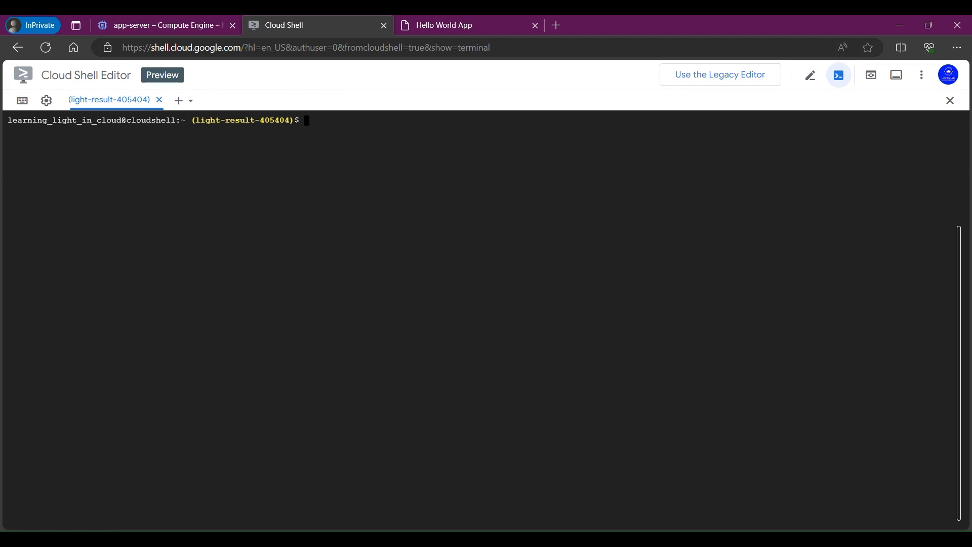
type("gcloud compute instances list")
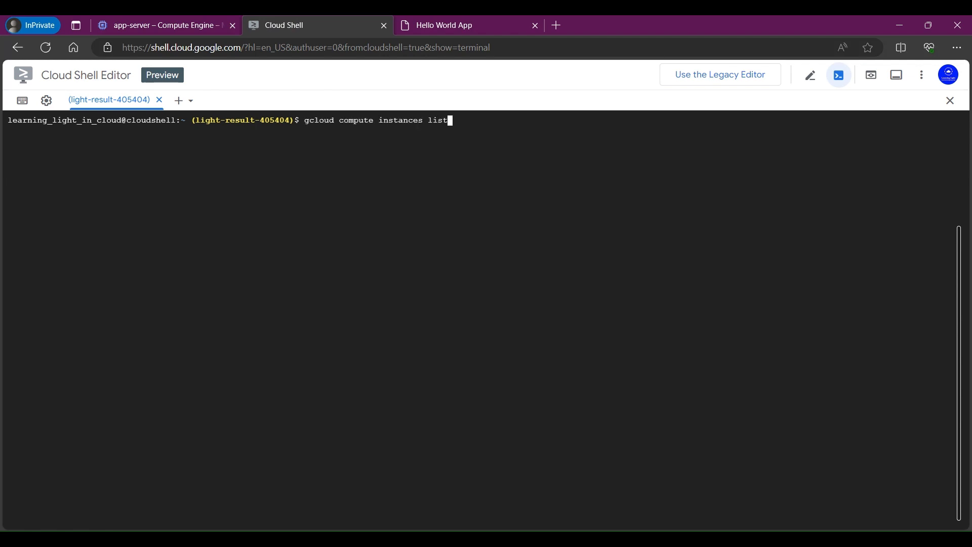
key("Return")
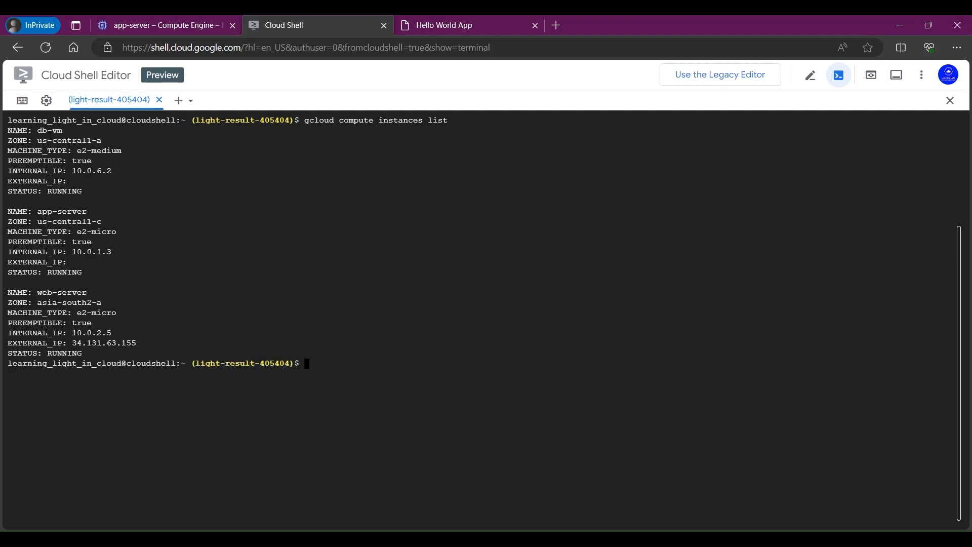
Step: Connect to app-server over SSH with gcloud compute ssh app-server --zone us-central1-c, and clear the terminal
type("gcloud compute ssh")
double_click(62, 211)
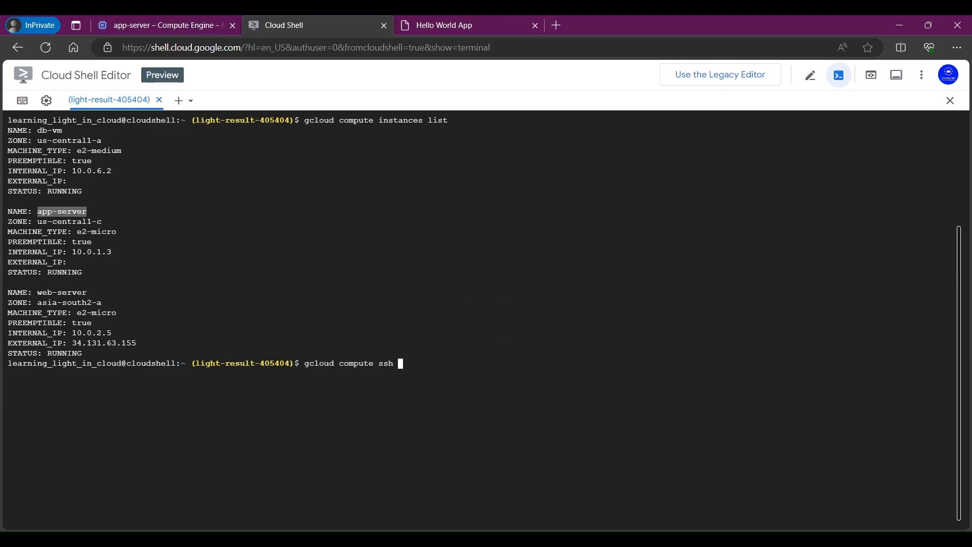
key("ctrl+v")
type("--zone")
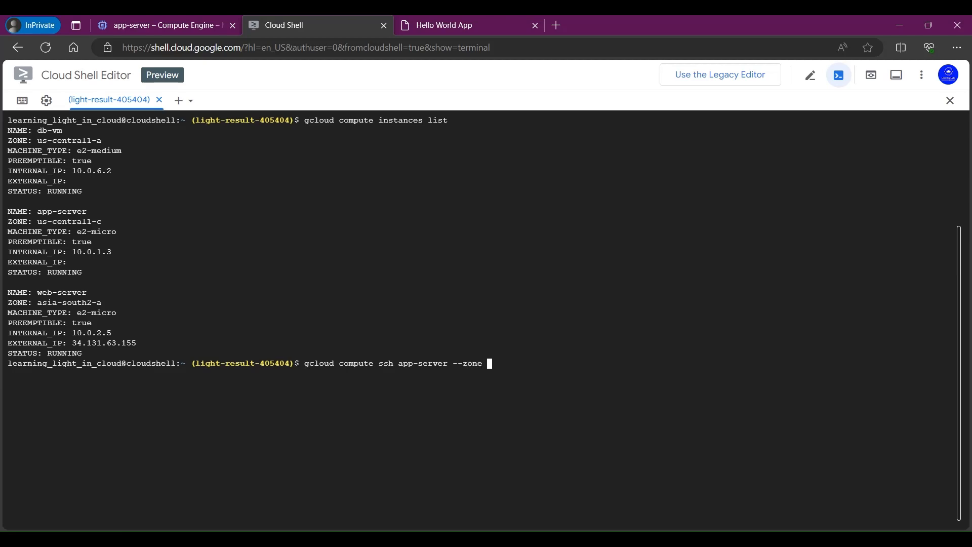
double_click(68, 221)
key("ctrl+v")
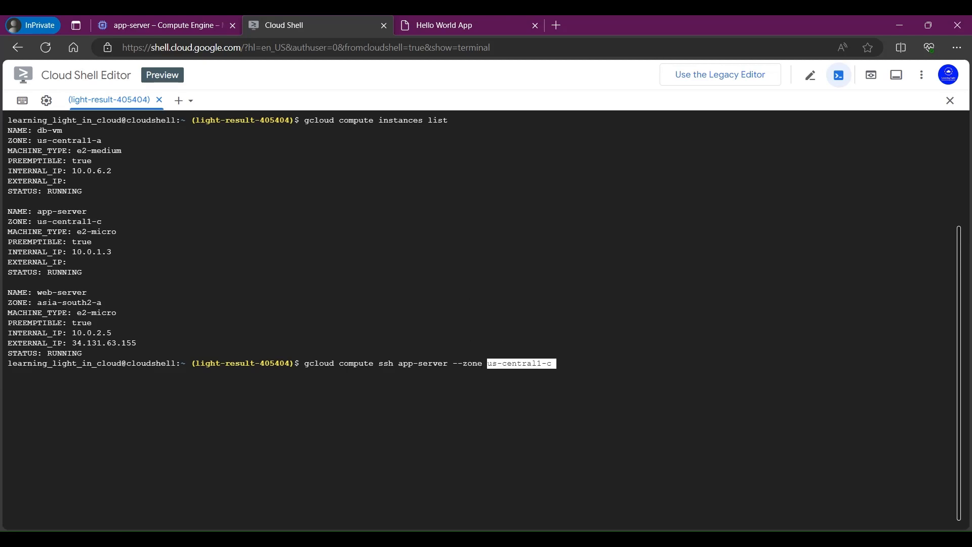
key("Return")
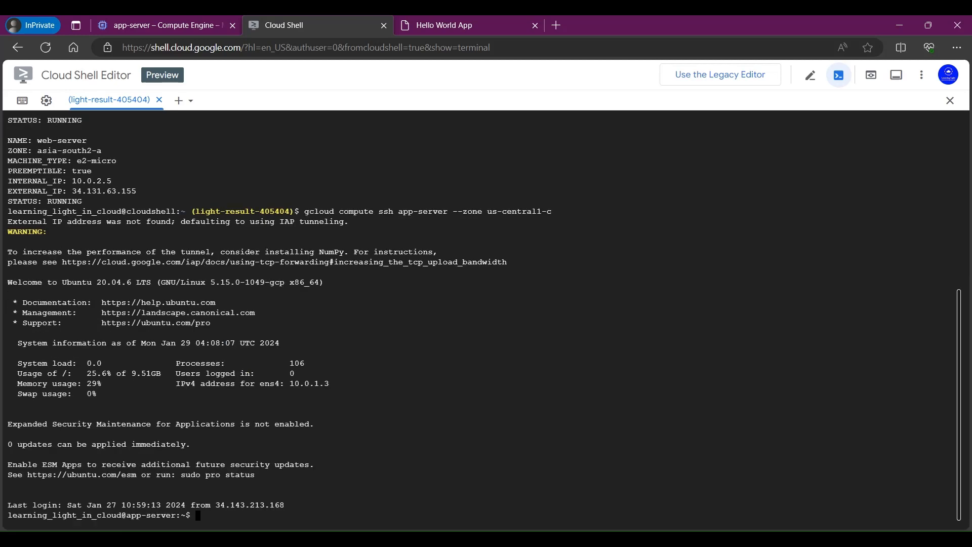
type("clear")
key("Return")
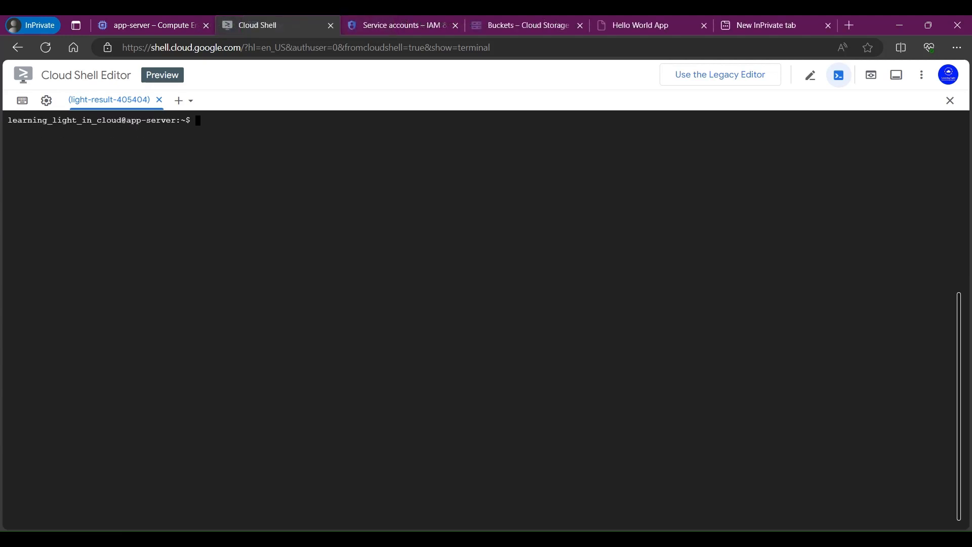
Step: Create a service account named gcs_key with the ID gcs-key in IAM & Admin
left_click(410, 26)
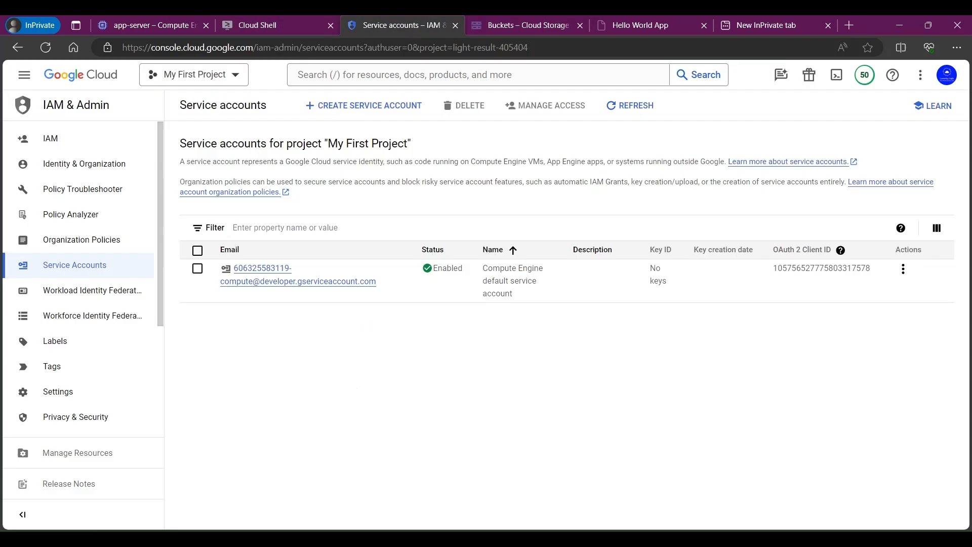
left_click(380, 106)
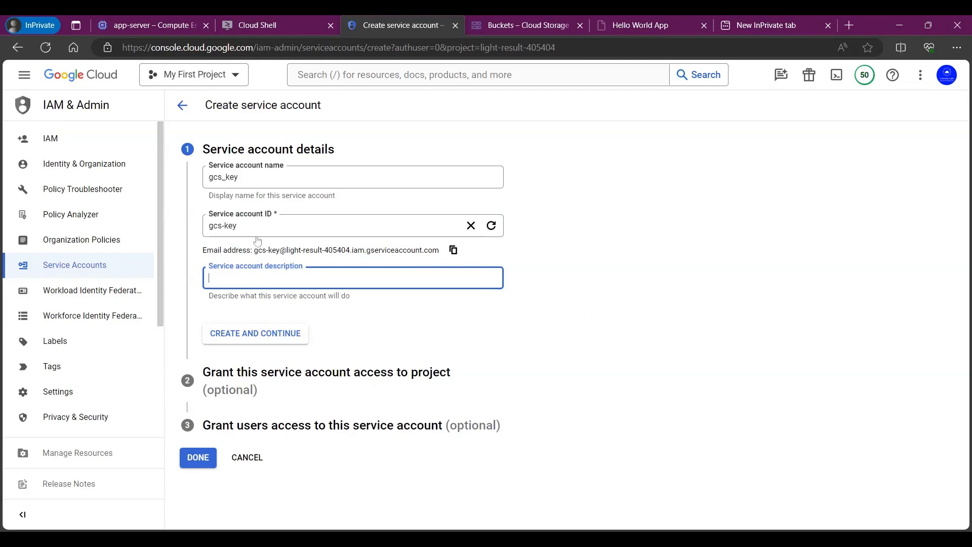
left_click(271, 333)
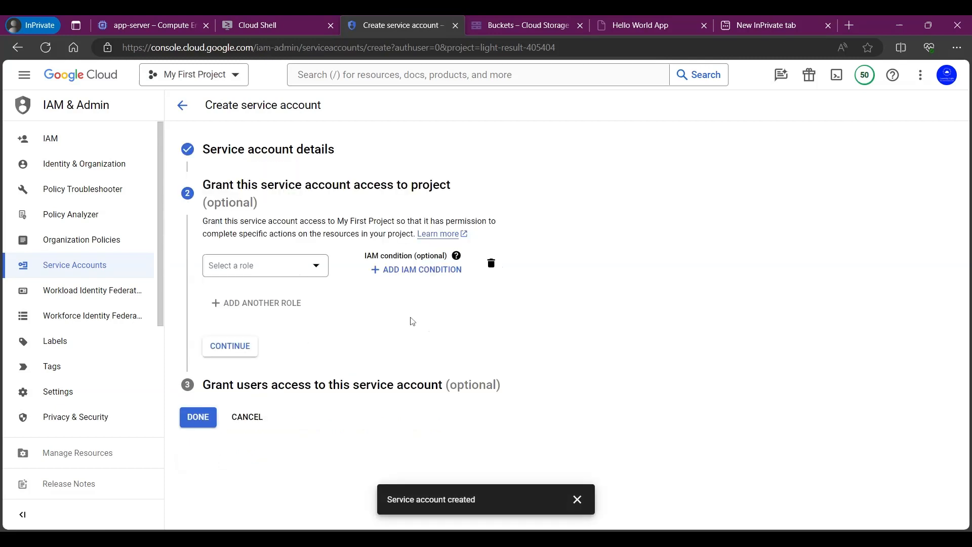
Step: Grant the gcs_key service account the Storage Admin role on the project and finish its setup
left_click(312, 268)
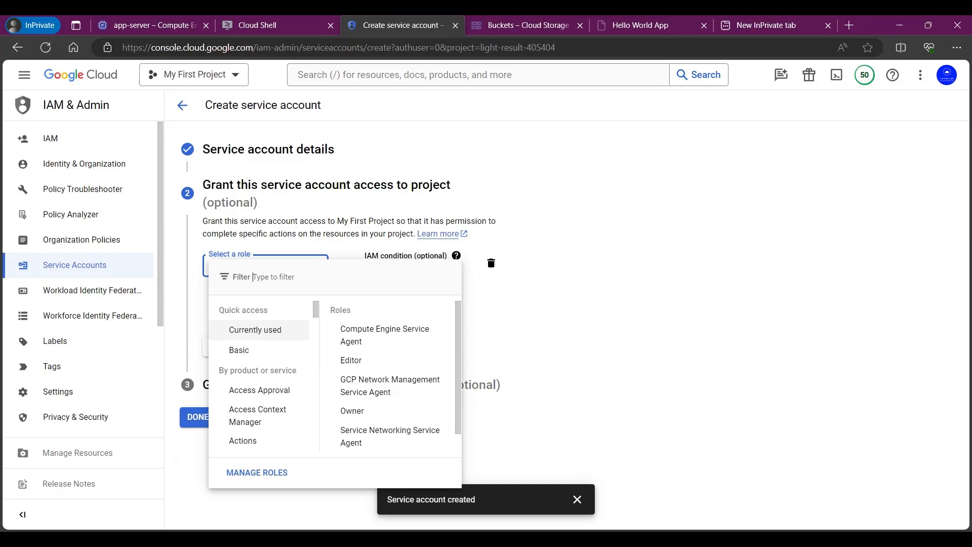
type("sto")
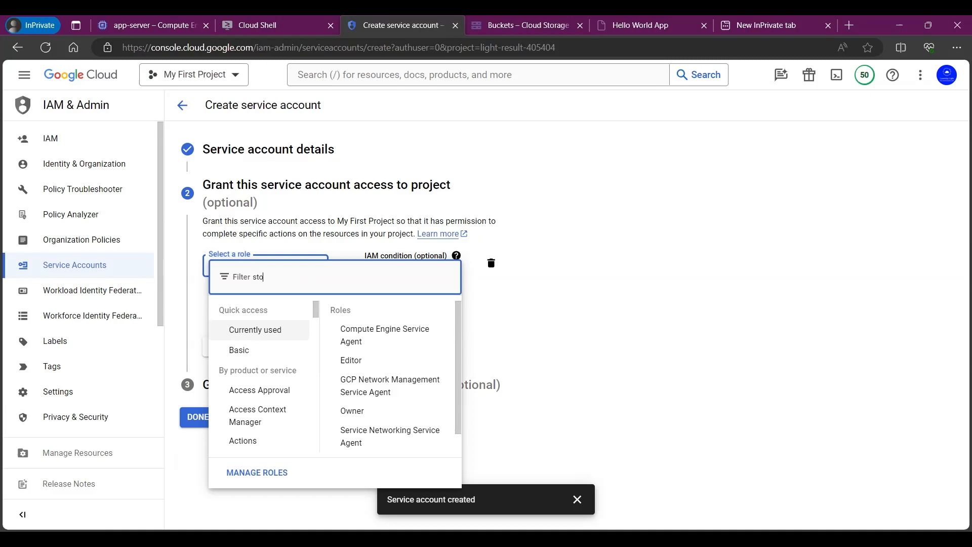
type("rage ac")
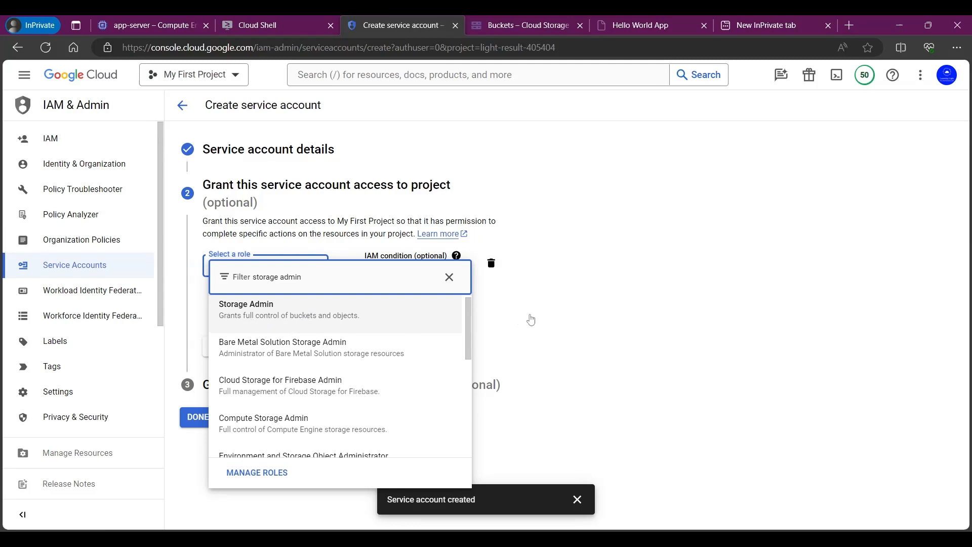
left_click(336, 323)
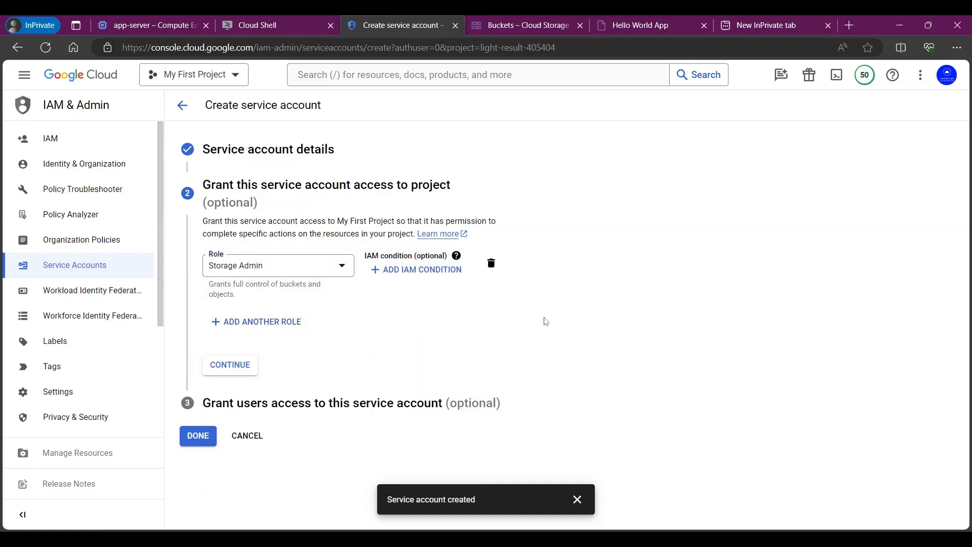
left_click(231, 369)
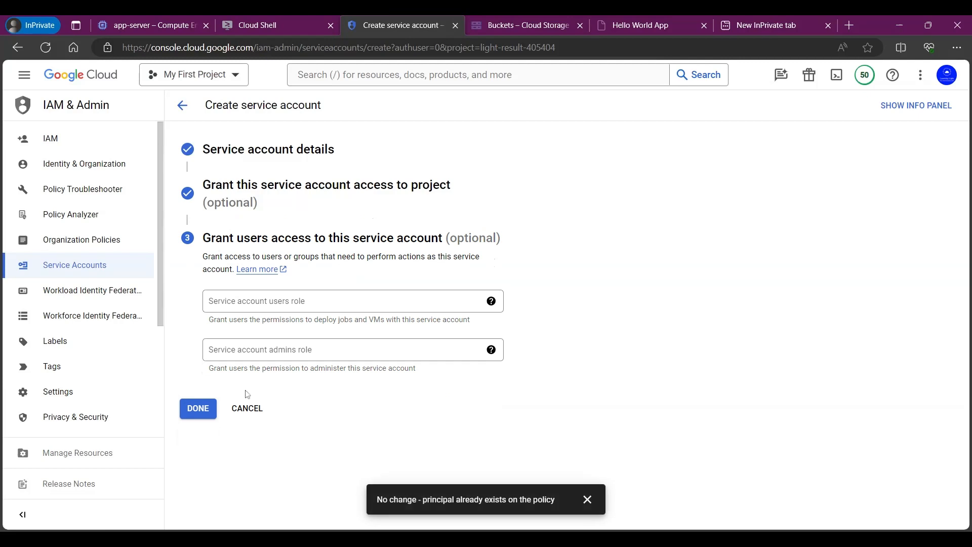
left_click(196, 411)
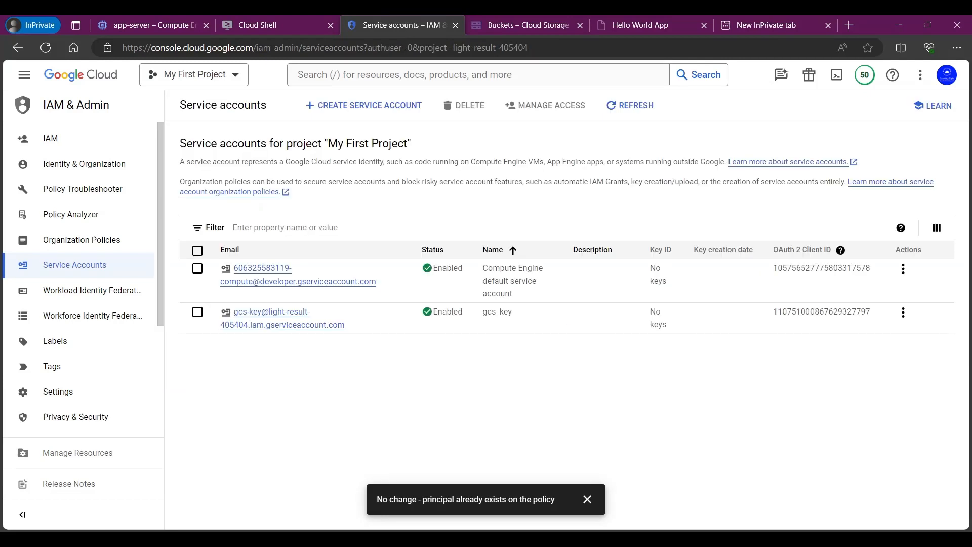
Step: Create and download a new JSON private key for the gcs_key service account
left_click(274, 316)
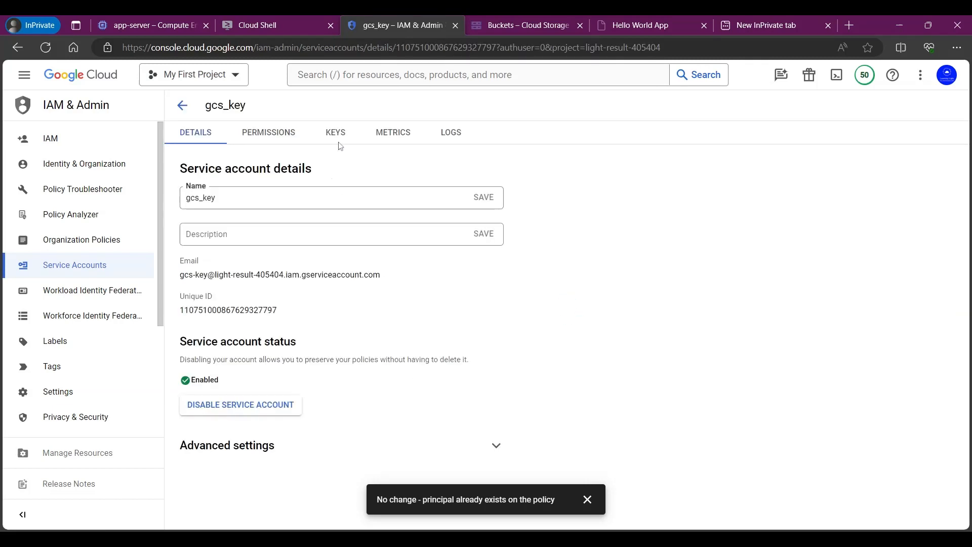
left_click(342, 140)
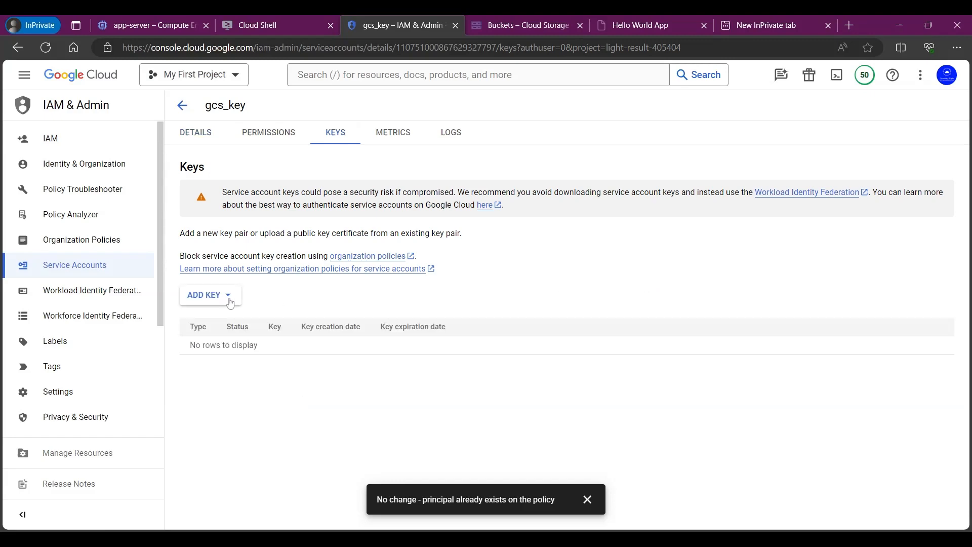
left_click(227, 295)
left_click(221, 320)
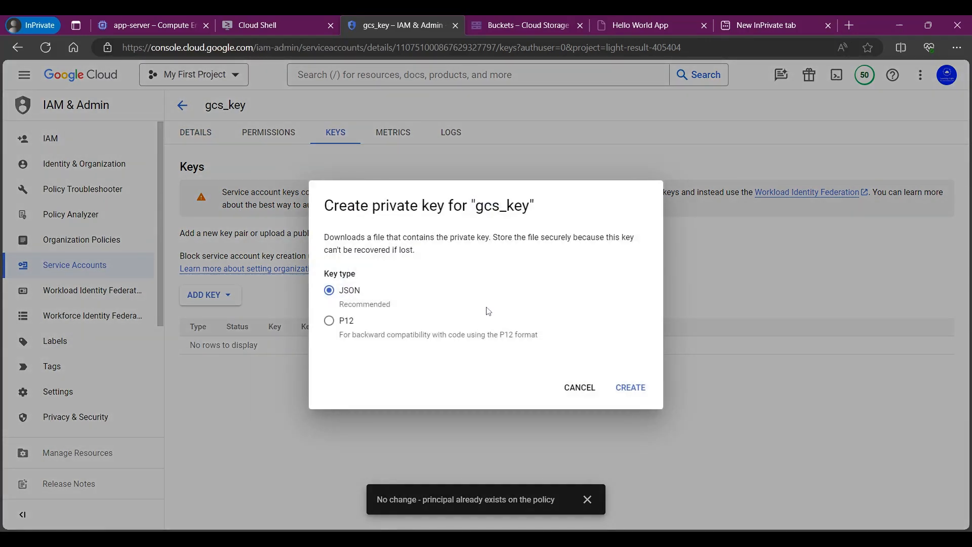
left_click(636, 388)
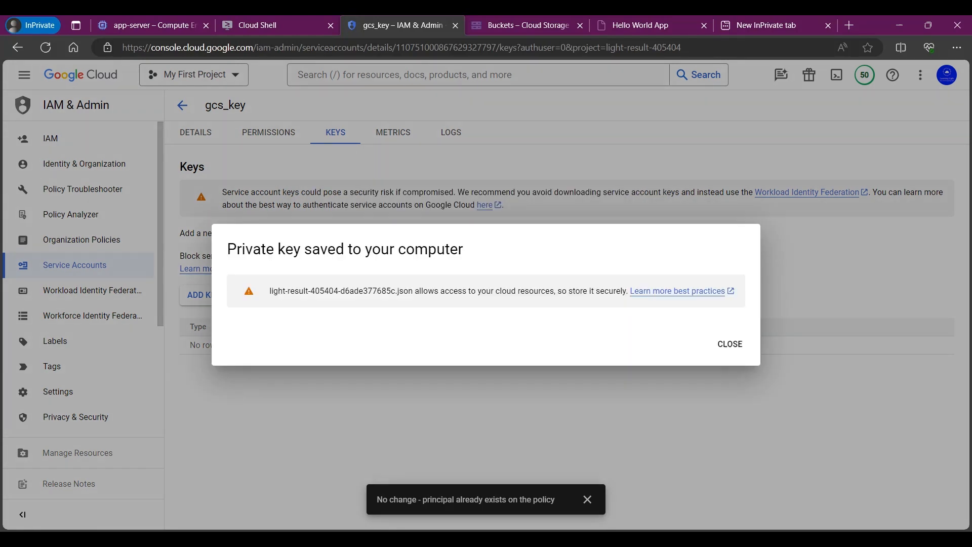
left_click(731, 345)
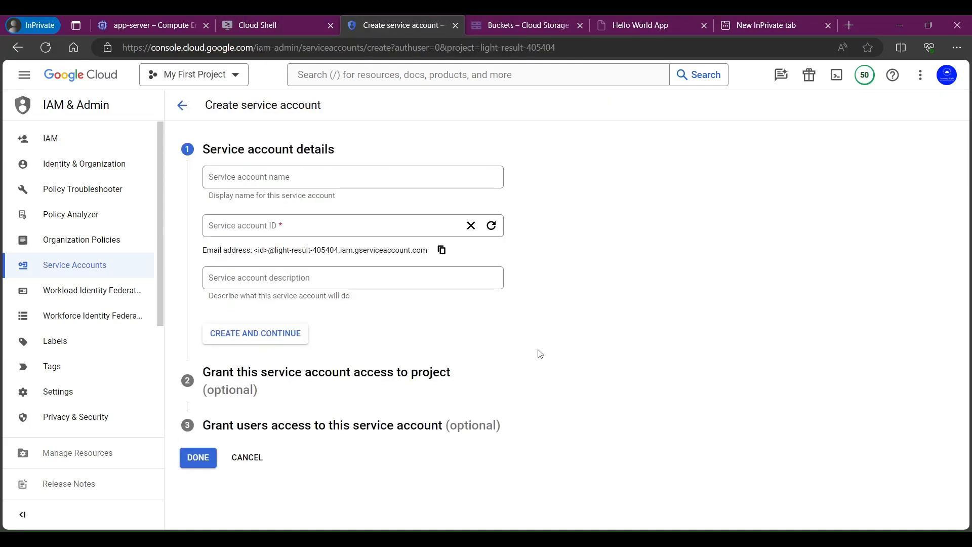
left_click(349, 182)
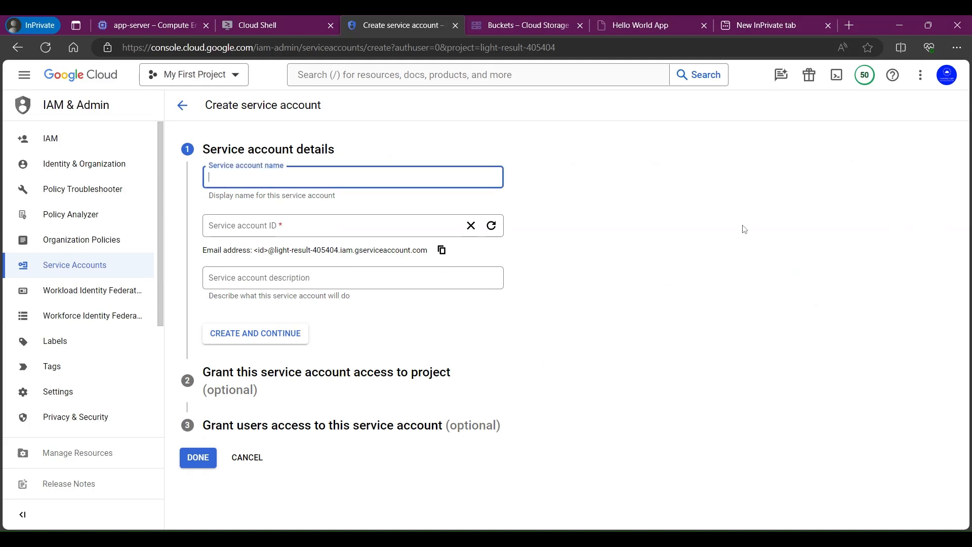
Step: Create gcs_key.json in the app-server home directory with vi, paste in the service account's private key JSON, and save the file
type("vi ")
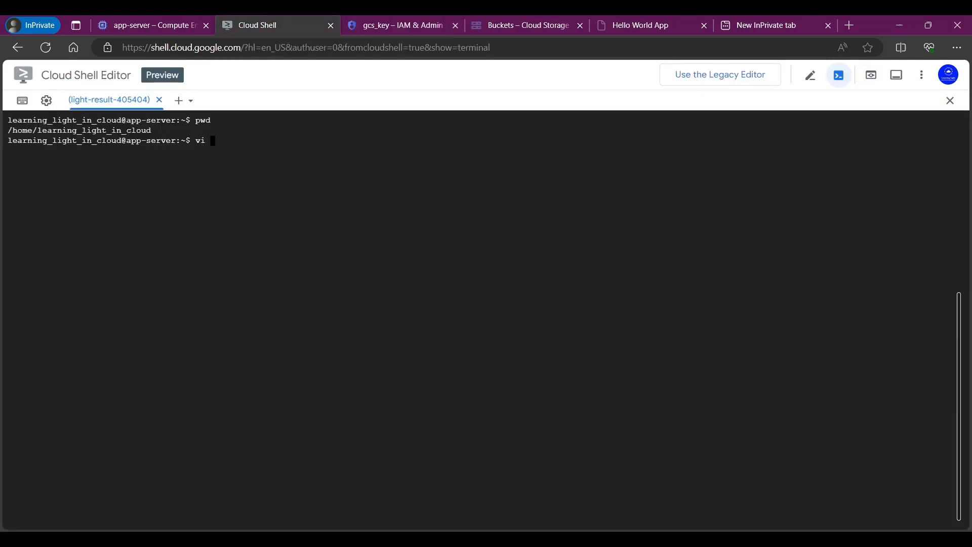
type("gcs_key.json")
key("ctrl+c")
key("ctrl+l")
type("pwd")
key("Return")
key("ctrl+l")
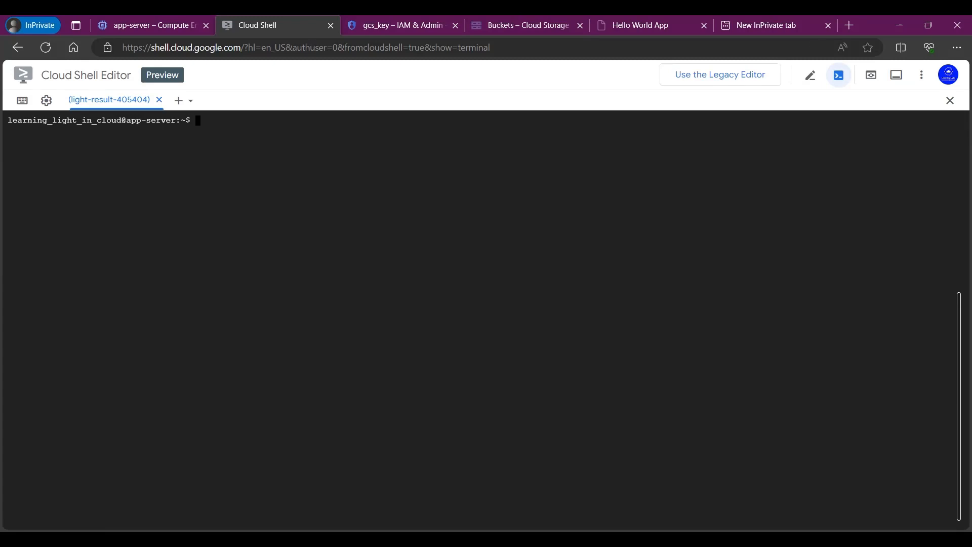
key("Return")
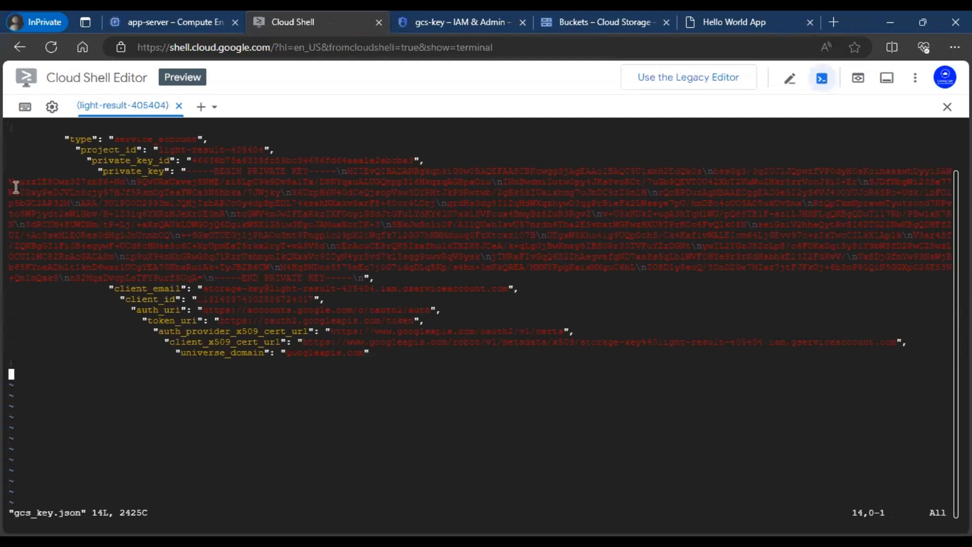
type(":wq")
key("Return")
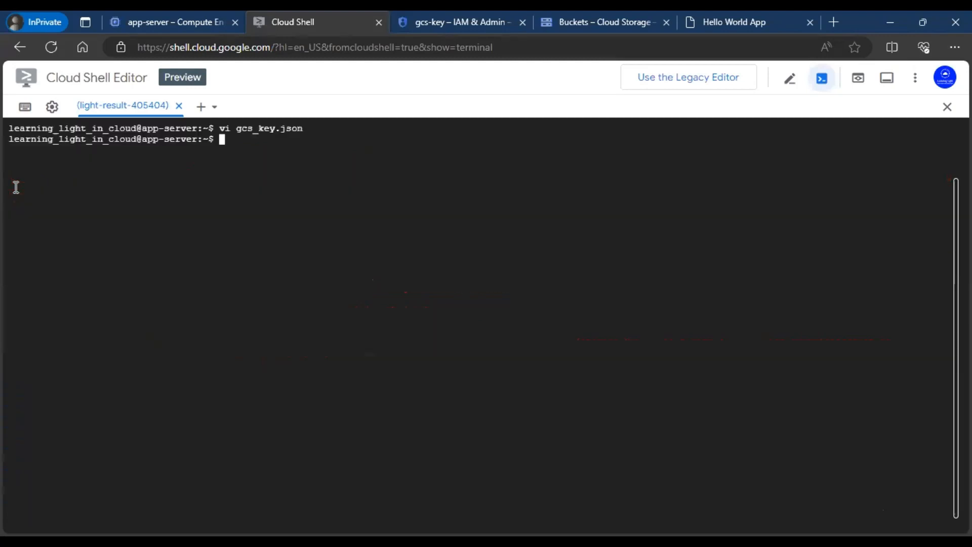
Step: Activate the service account with gcloud auth activate-service-account --key-file=gcs_key.json, and list the accessible buckets with gsutil ls
type("/gcloud auth activate-service-account --key-file=gcs_key.json")
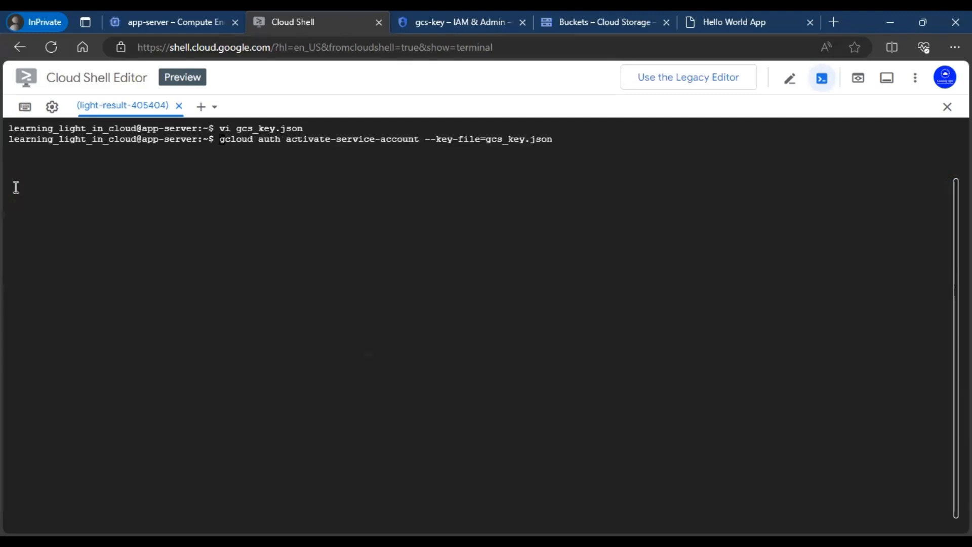
key("Return")
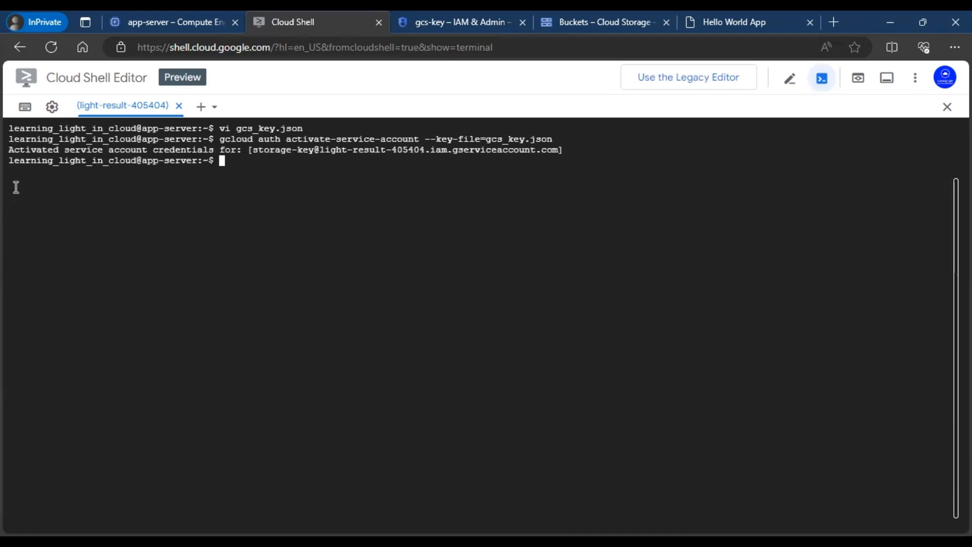
type("gsutl")
key("BackSpace")
key("BackSpace")
key("BackSpace")
type("til ls")
key("Return")
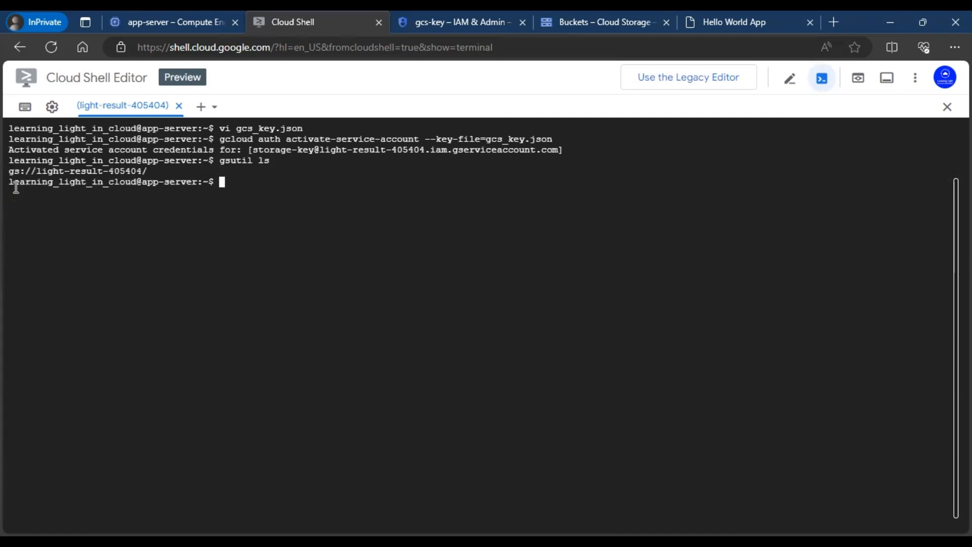
Step: Change to the /myapp directory and list its contents with ls -ltr
type("cd /myapp")
key("Return")
type("ls -ltr")
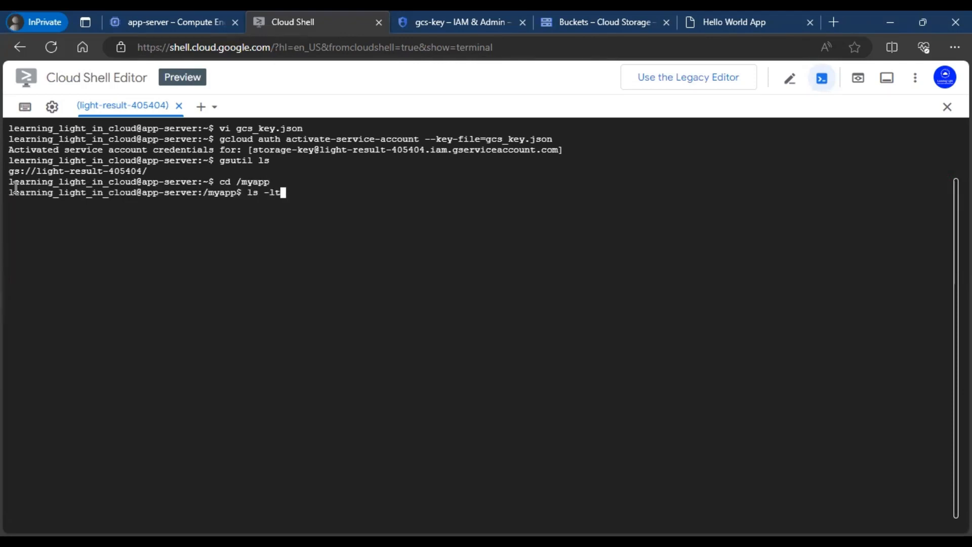
key("Return")
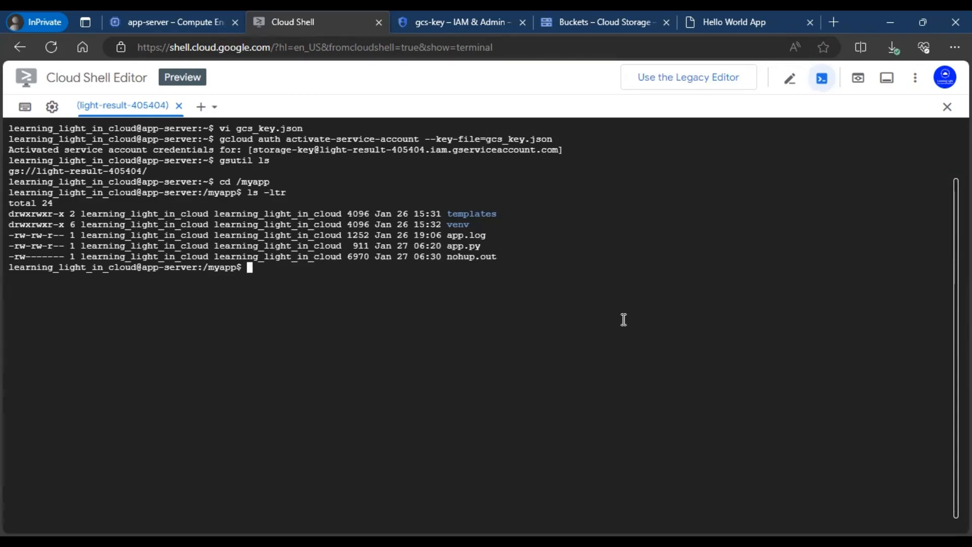
Step: Go up to the root directory, list its contents with ls -ltr, and clear the terminal
type("cd ../")
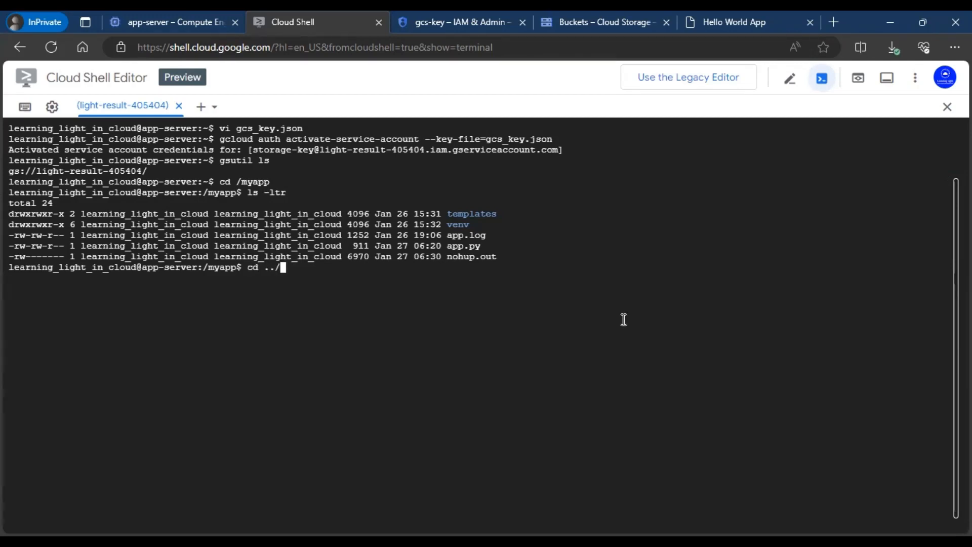
key("Return")
type("ls -ltr")
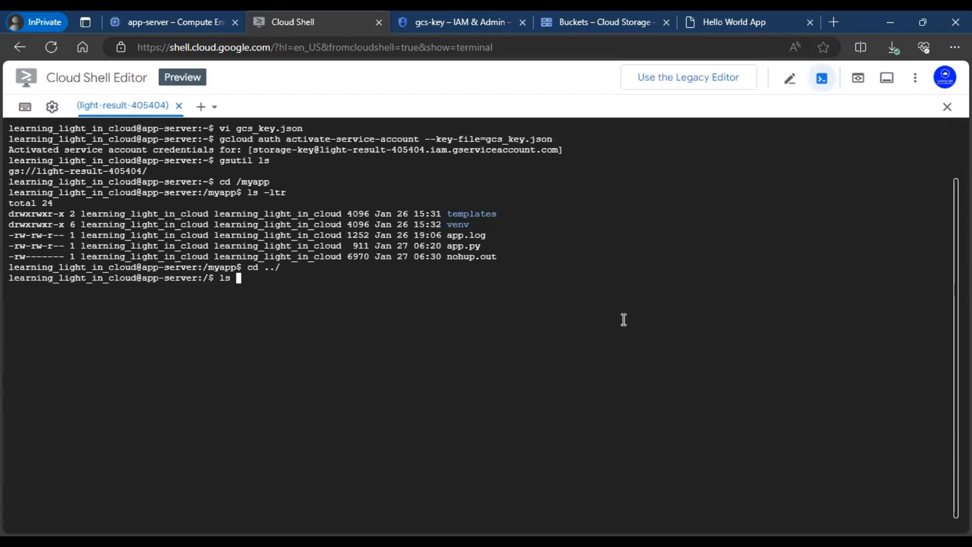
key("Return")
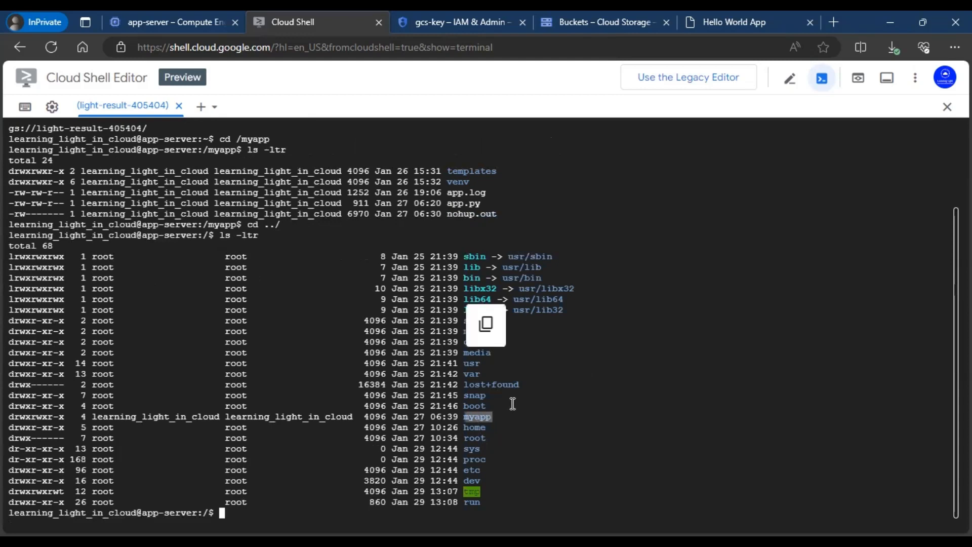
type("clear")
key("Return")
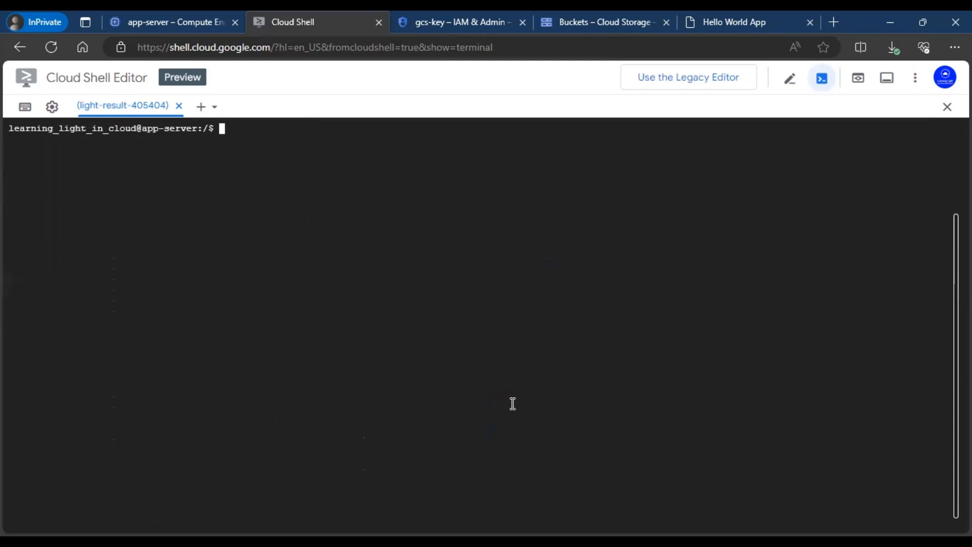
Step: Archive the myapp directory into myapp.tar with sudo tar -cvf, and list the root directory to check the archive
type("sudo tar -cvf ")
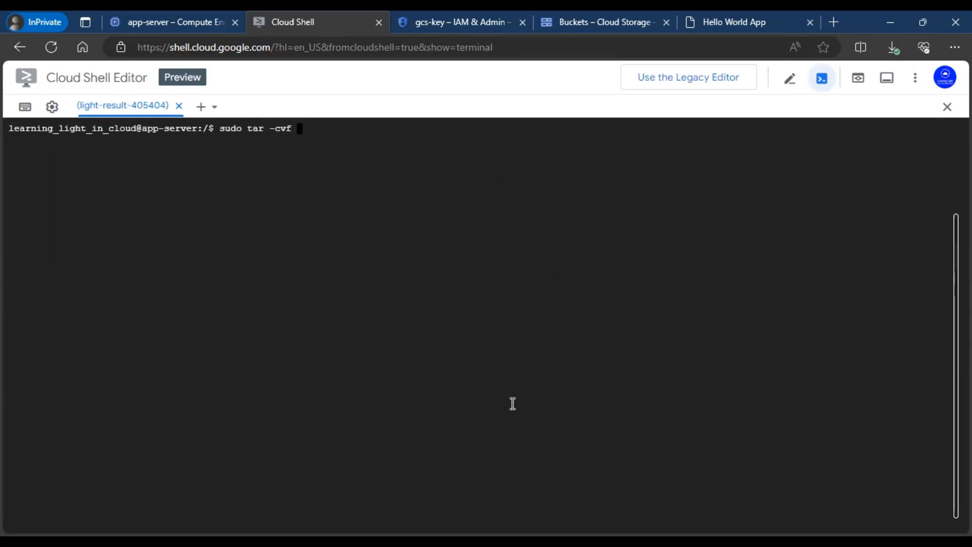
type("myapp.tar myapp")
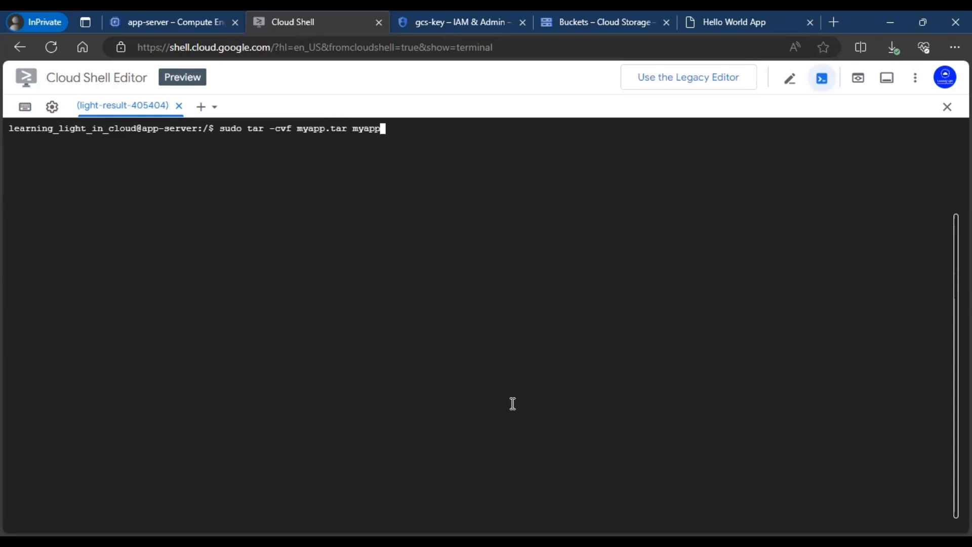
key("Return")
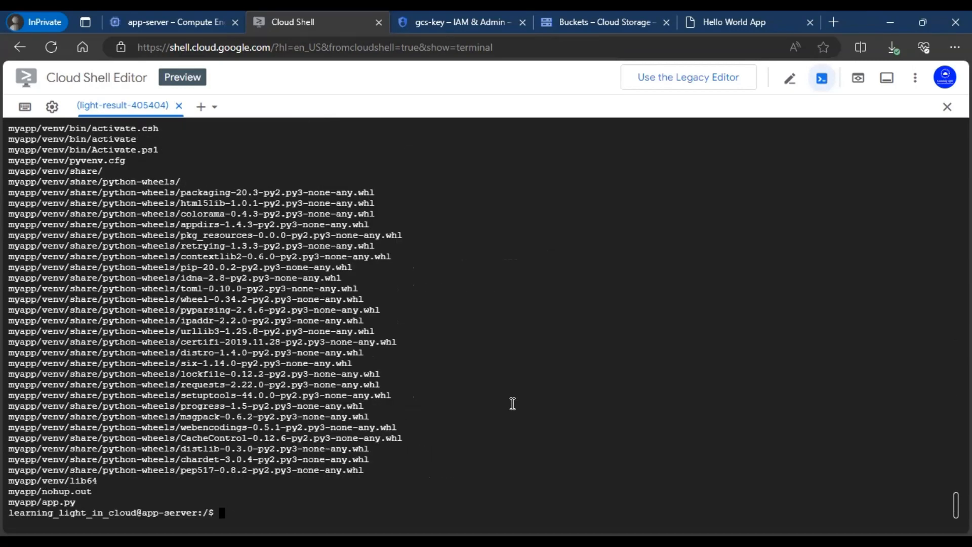
type("ls -ltr")
key("Return")
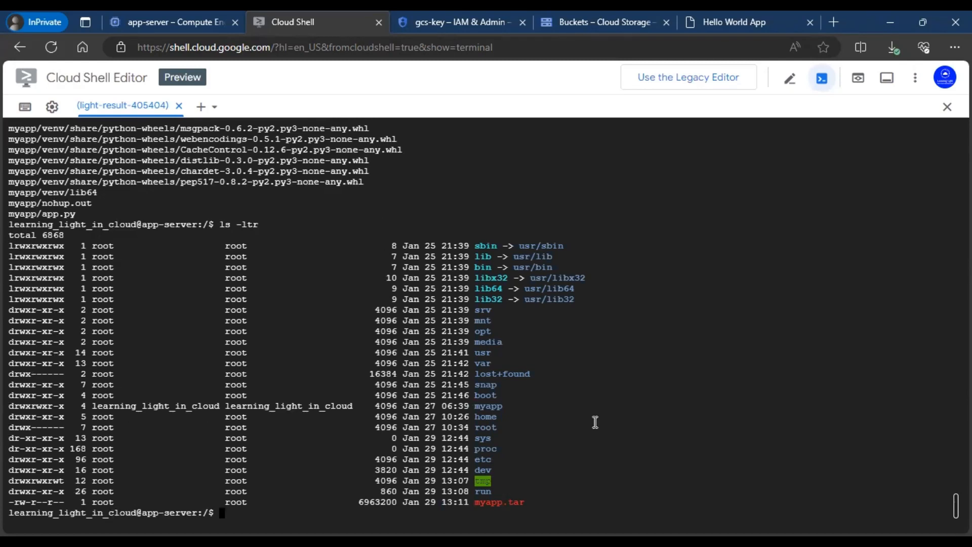
Step: Compress myapp.tar with gzip using sudo rights, and list the directory to check the compressed archive
type("gzip myapp.tar")
key("Return")
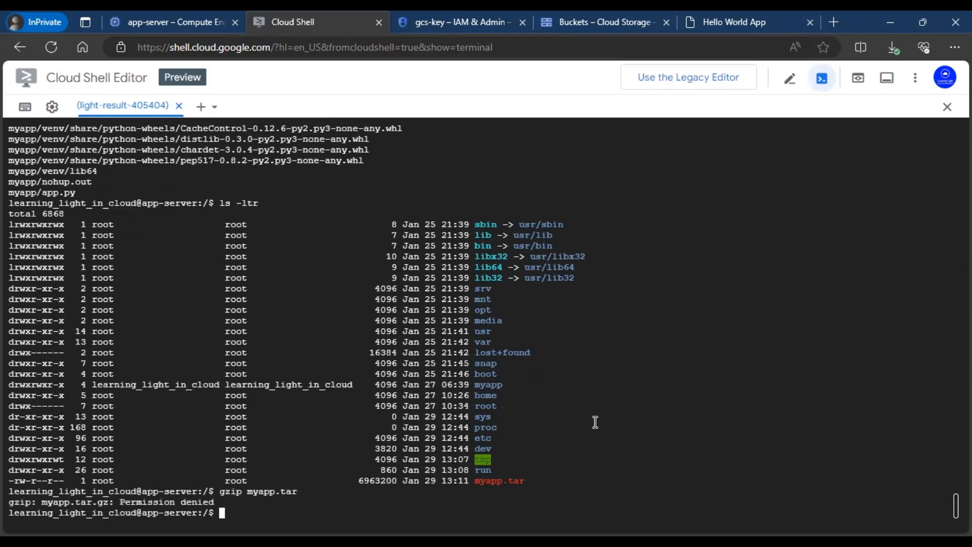
key("Up")
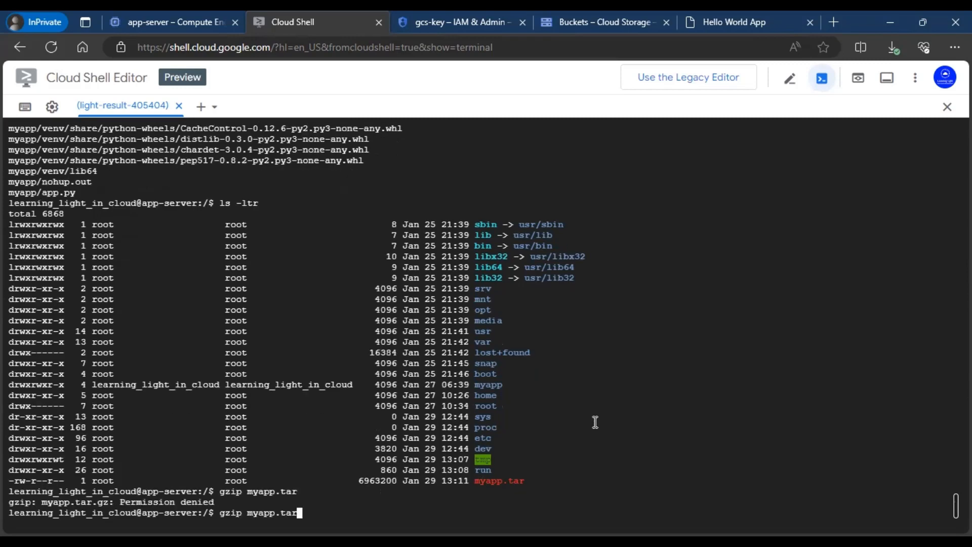
key("Home")
type("sudo")
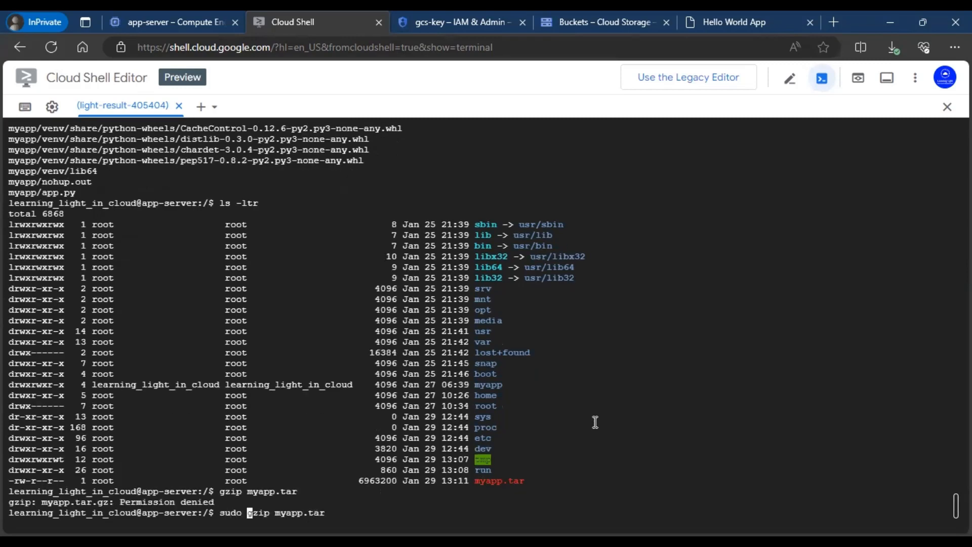
key("Return")
type("ls -ltr")
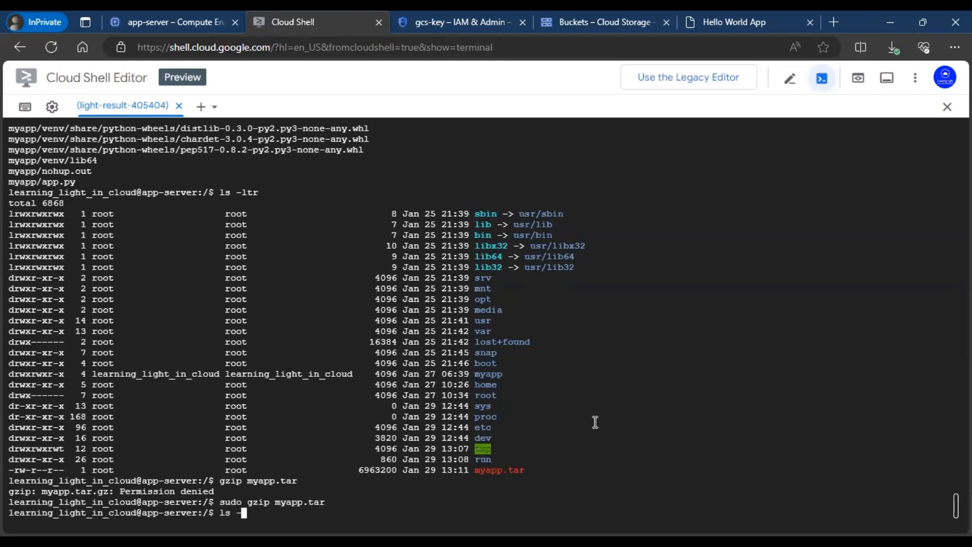
key("Return")
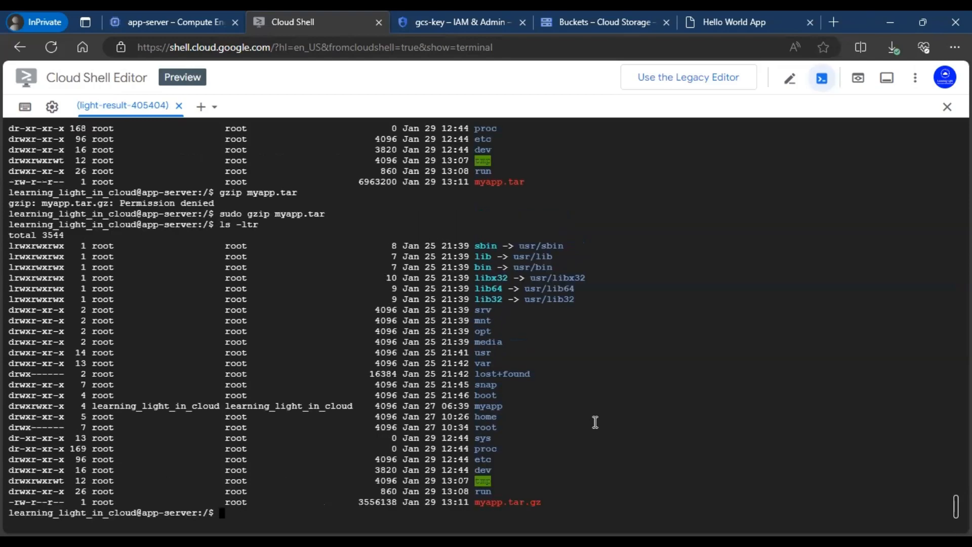
Step: List the buckets and copy myapp.tar.gz to gs://light-result-405404/ with gsutil cp
type("gsutil ls")
key("Return")
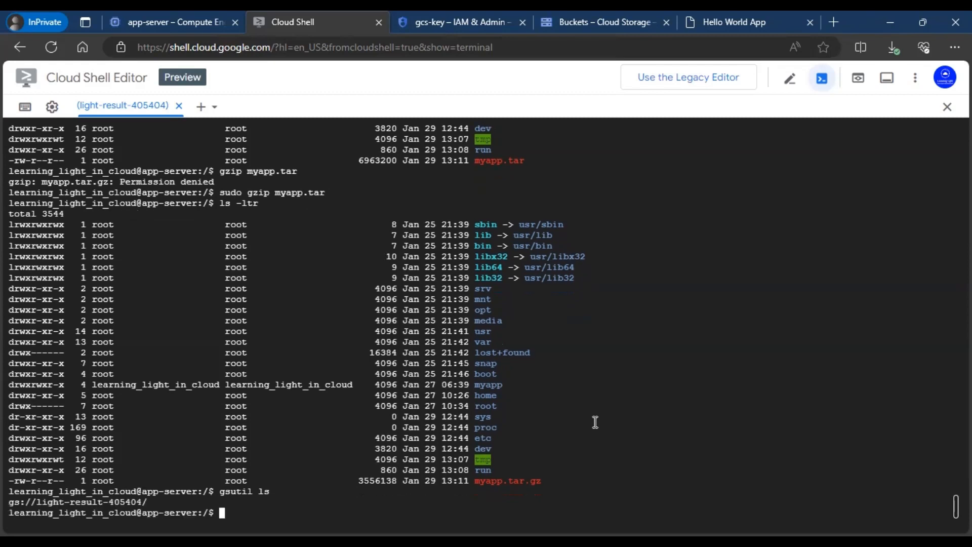
type("gsutil cp")
double_click(509, 470)
double_click(508, 481)
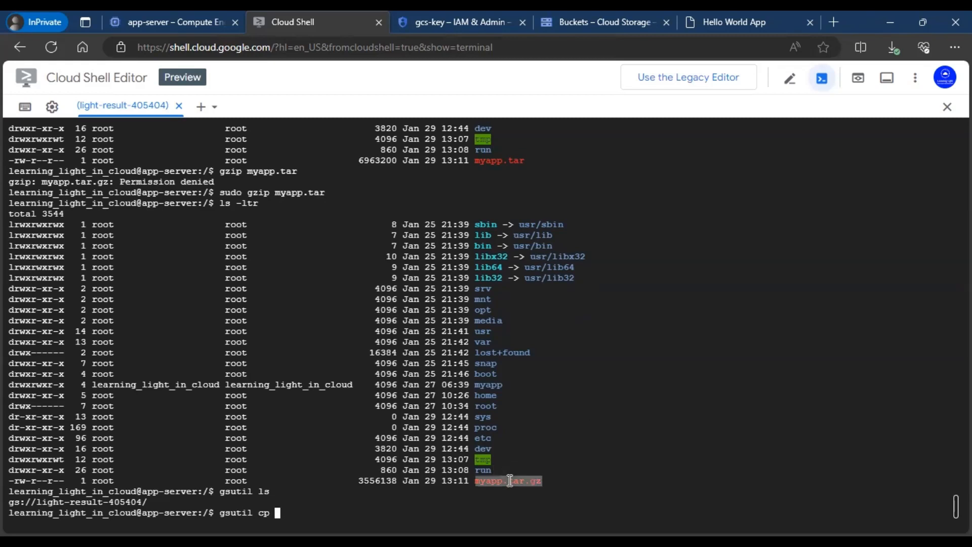
left_click(547, 450)
key("ctrl+v")
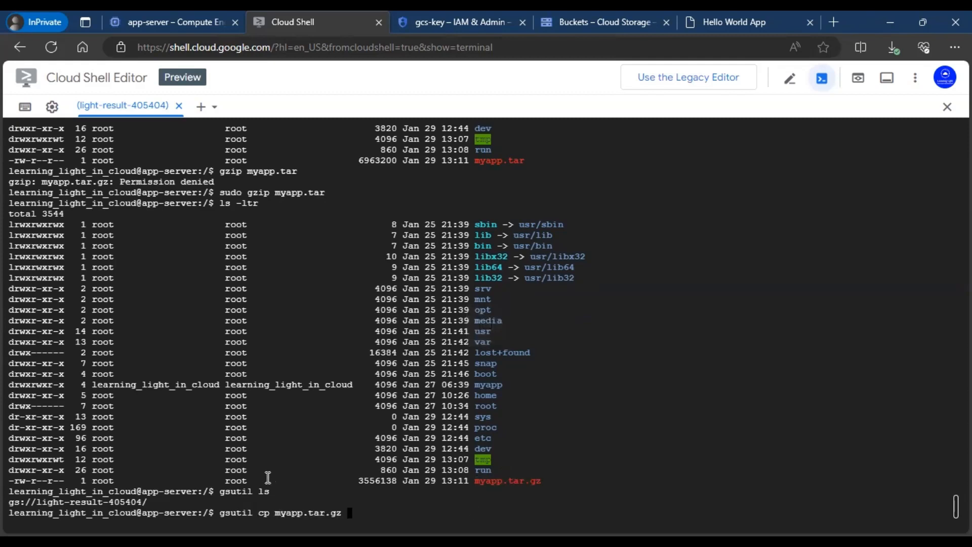
double_click(133, 503)
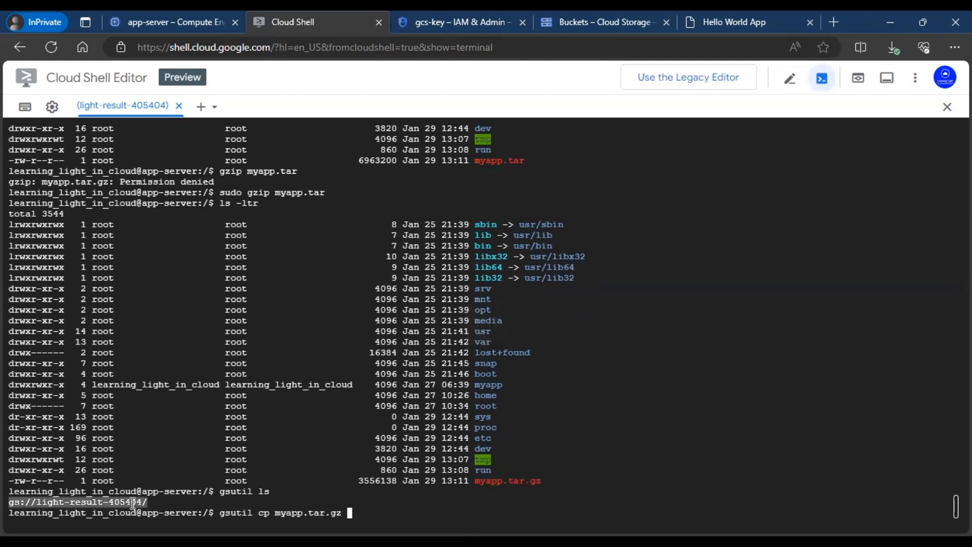
left_click(323, 501)
key("ctrl+v")
key("Return")
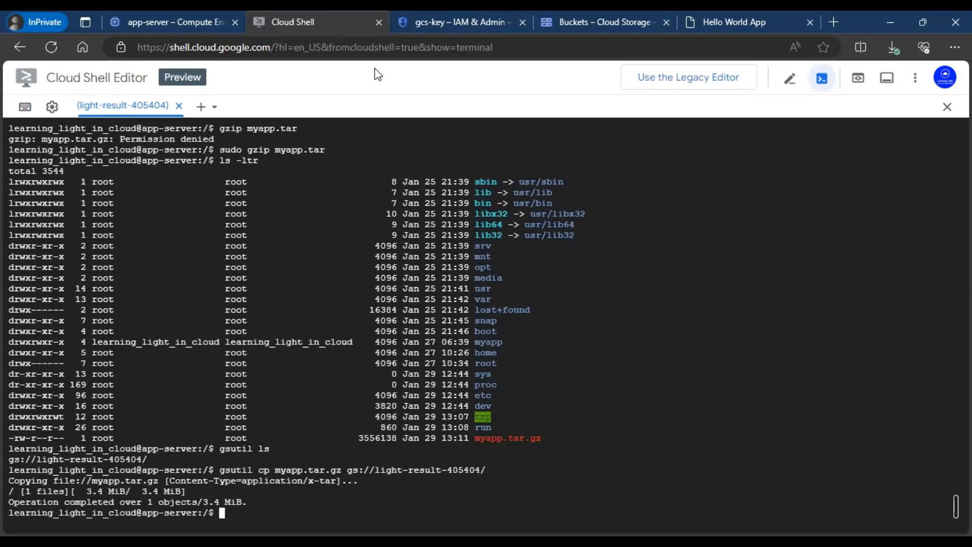
Step: Check the uploaded myapp.tar.gz in the light-result-405404 bucket's refreshed object list and examine its gsutil URI in the object details
left_click(603, 21)
left_click(261, 259)
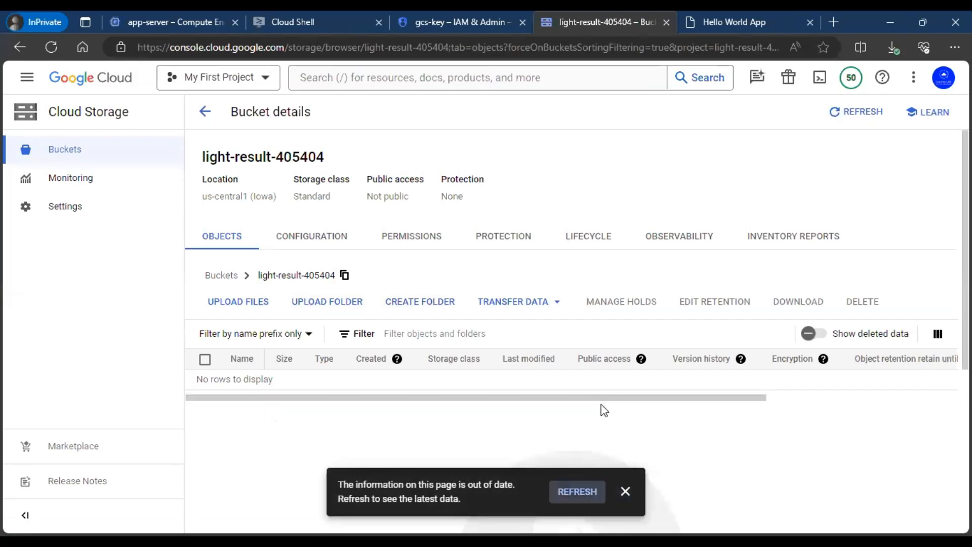
left_click(577, 491)
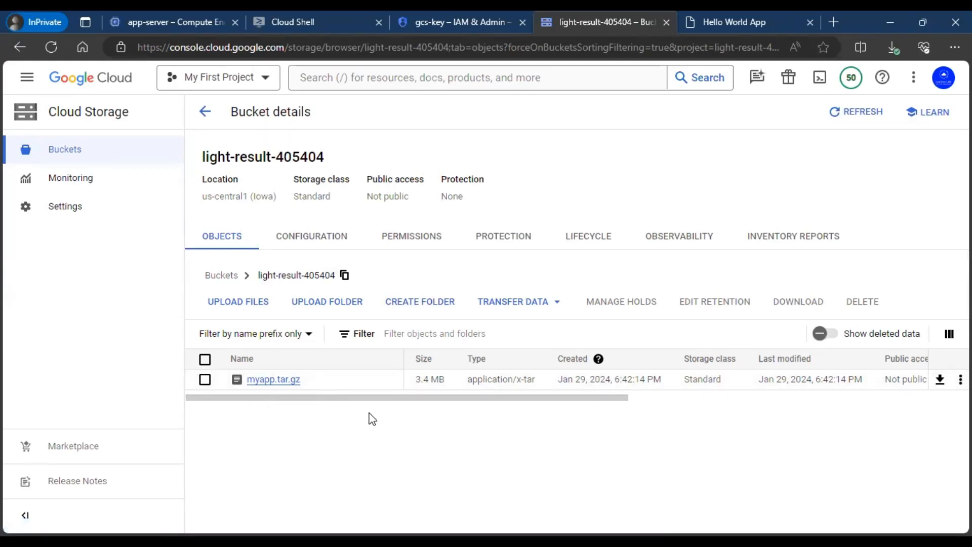
left_click(273, 379)
scroll(572, 340, "down", 2)
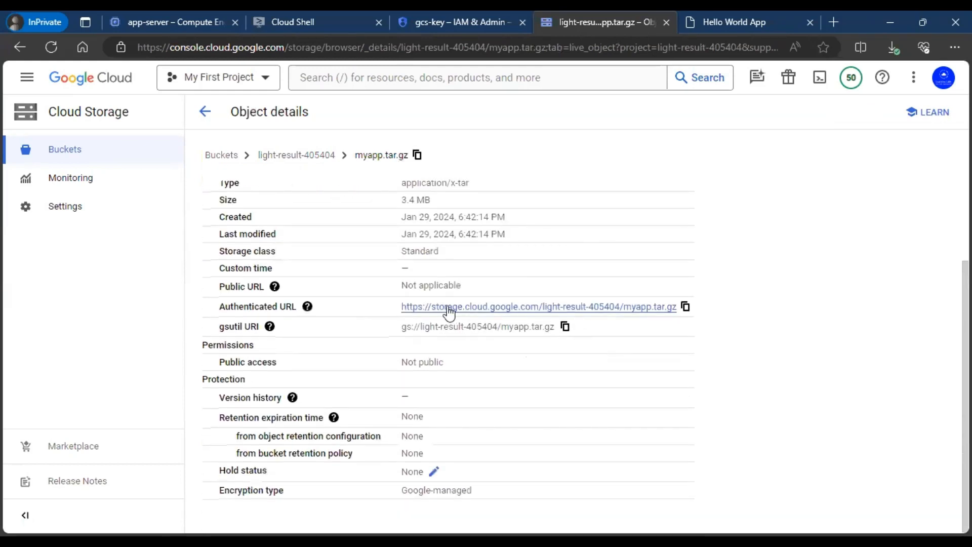
left_click_drag(402, 326, 553, 327)
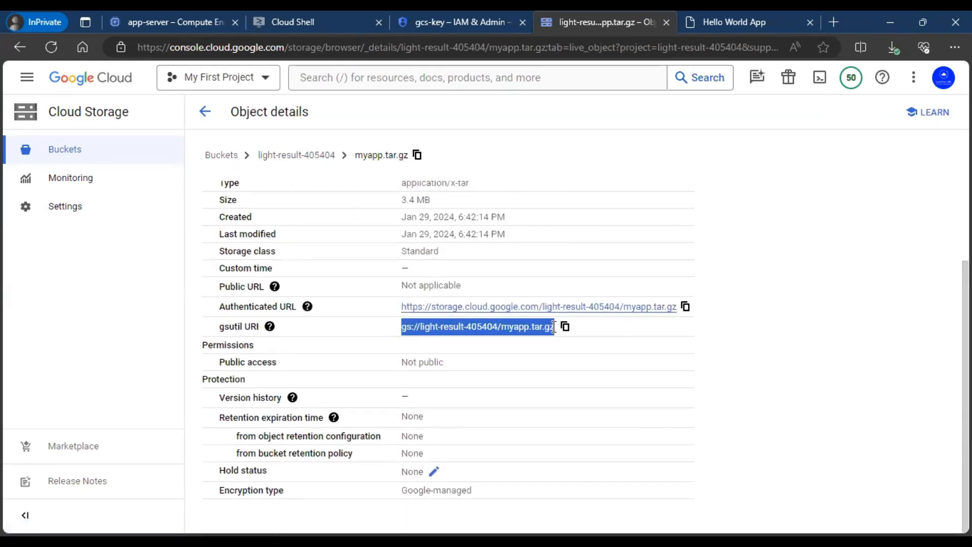
left_click(725, 384)
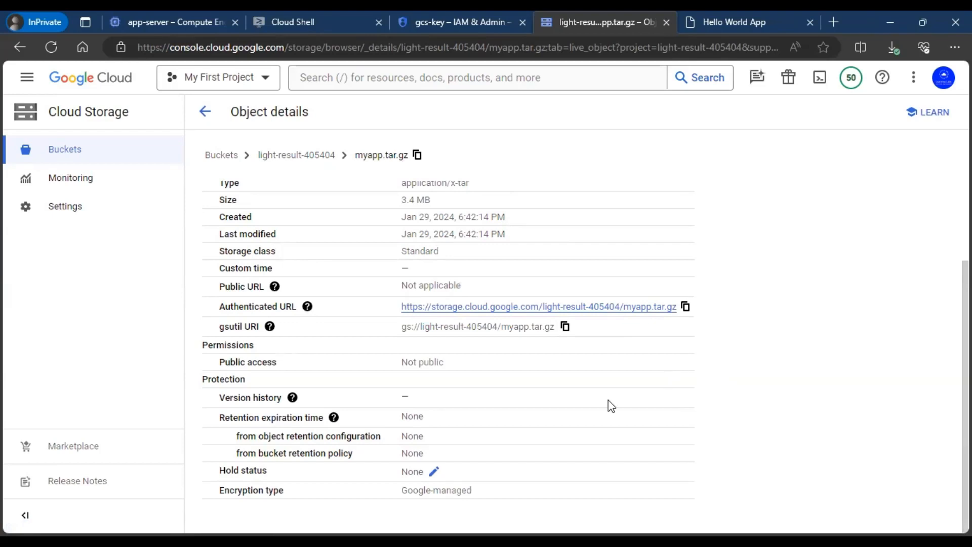
Step: Go to Compute Engine's instance templates in the app-server browser tab and start creating a new instance template
left_click(192, 18)
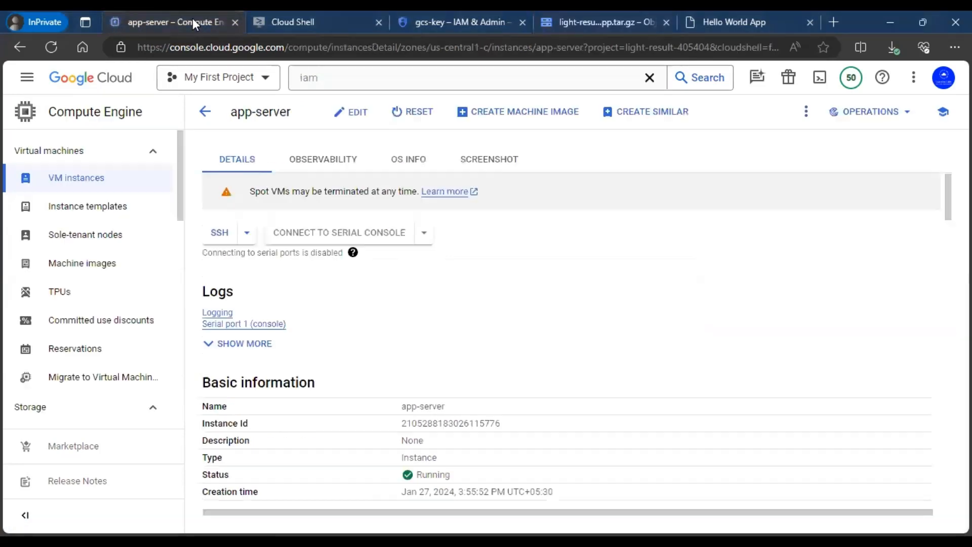
left_click(27, 77)
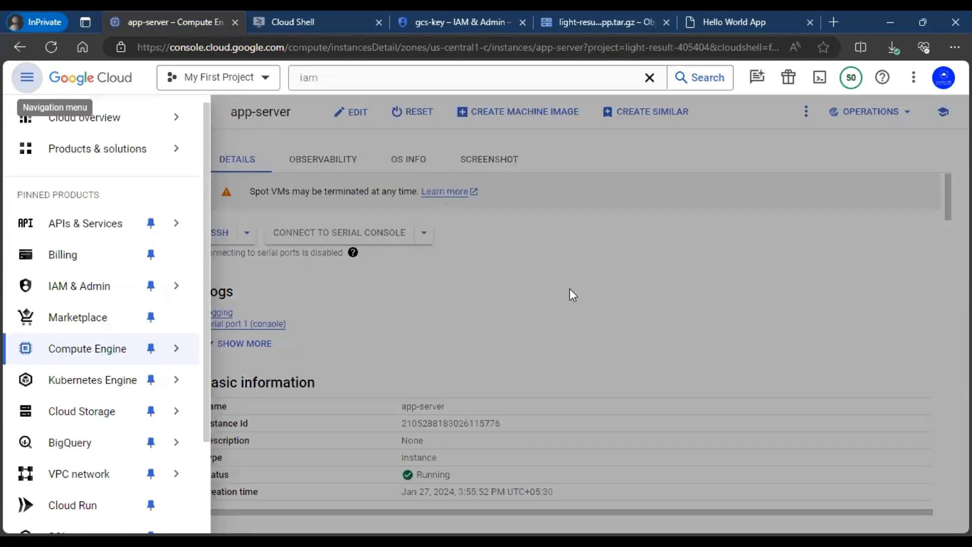
left_click(87, 351)
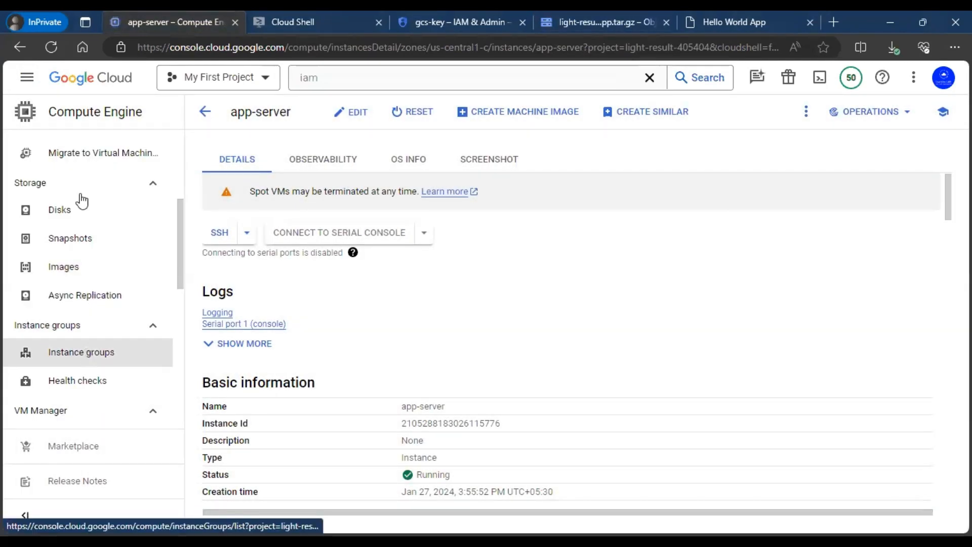
scroll(60, 154, "up", 4)
left_click(66, 161)
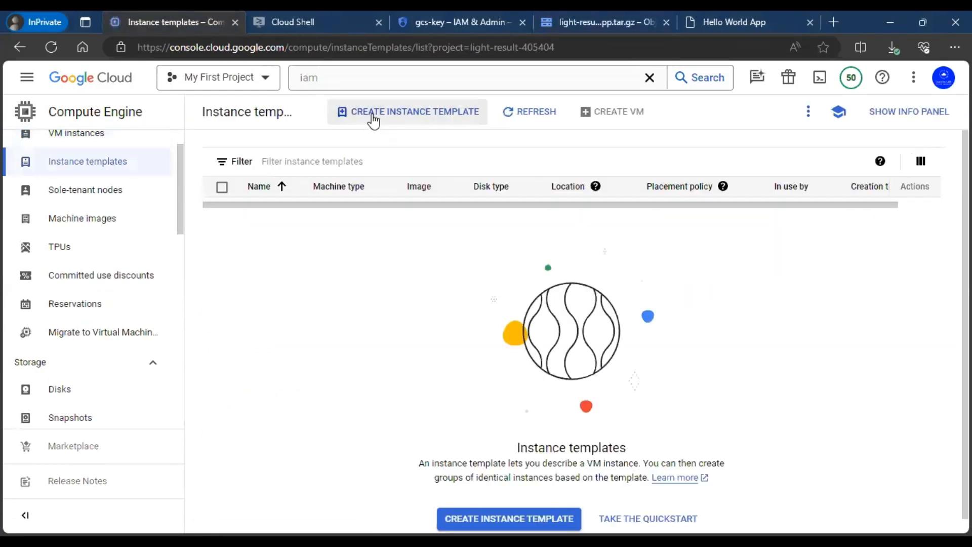
left_click(373, 116)
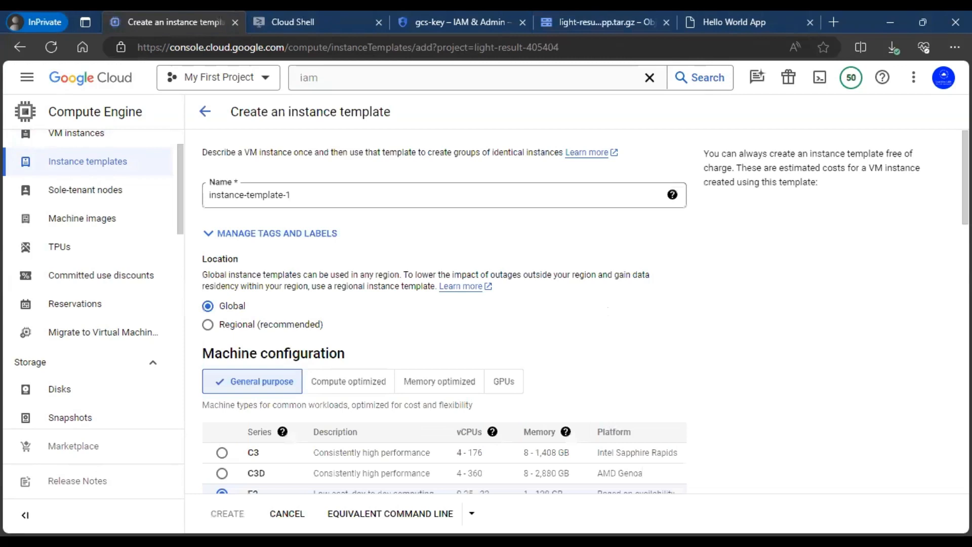
Step: Name the instance template app-server and set its location to Regional
type("app-server")
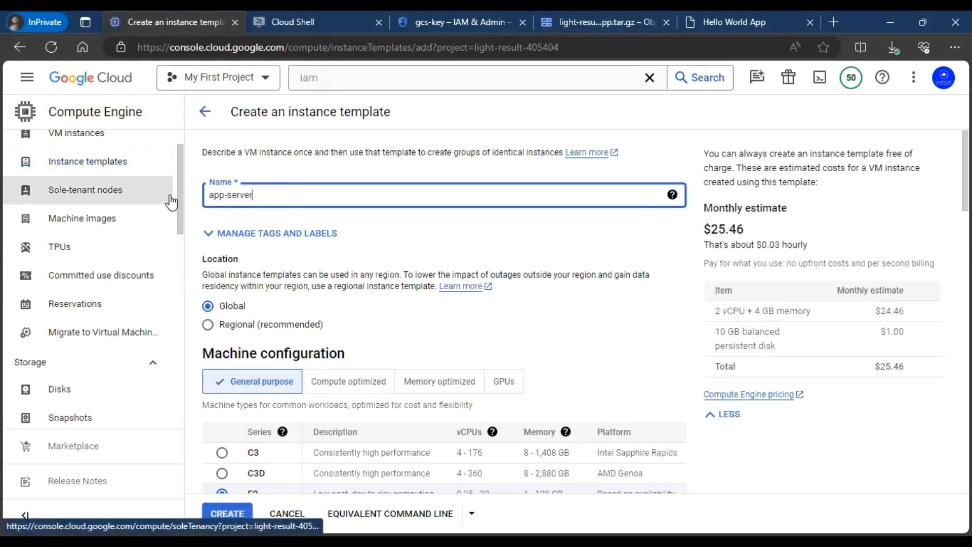
left_click(363, 329)
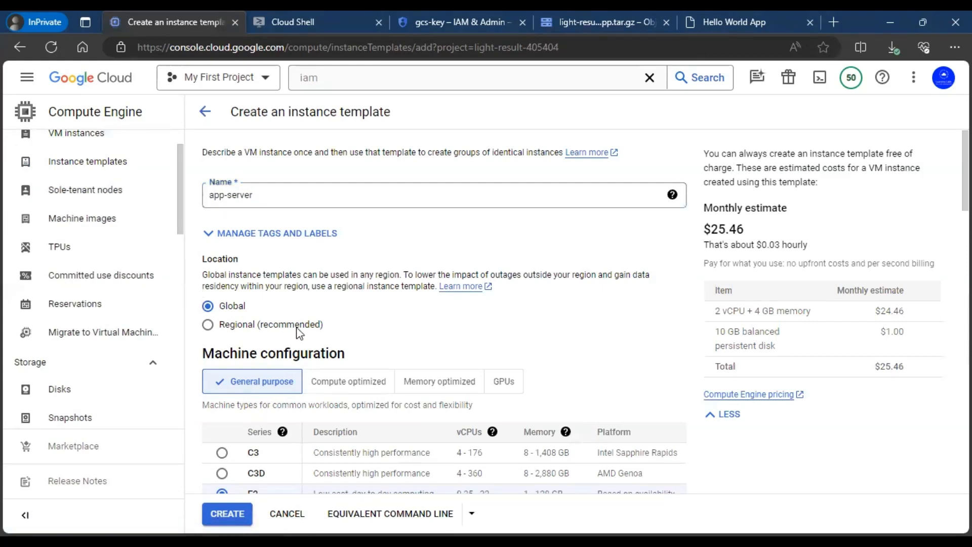
left_click(297, 328)
scroll(442, 305, "down", 1)
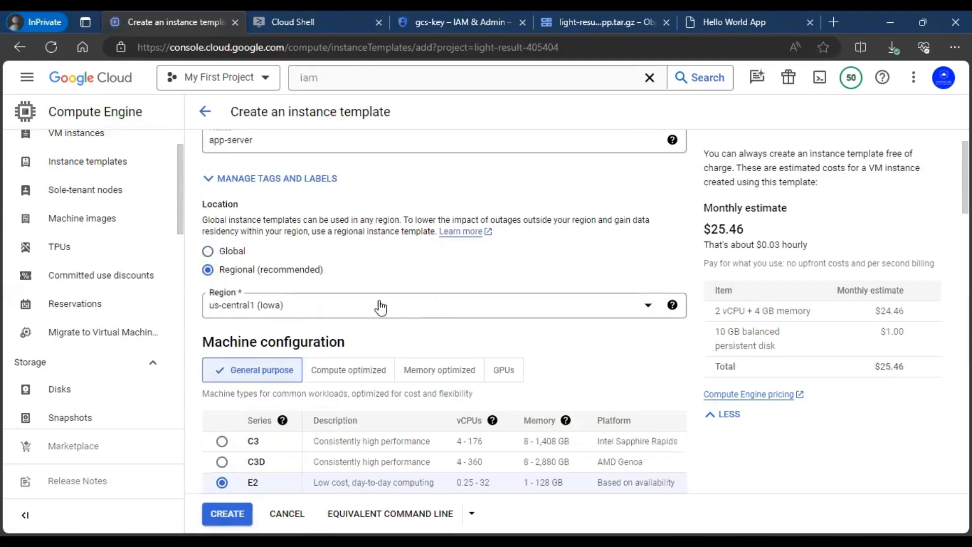
Step: Set the template's machine type to e2-micro and its VM provisioning model to Spot
scroll(600, 261, "down", 4)
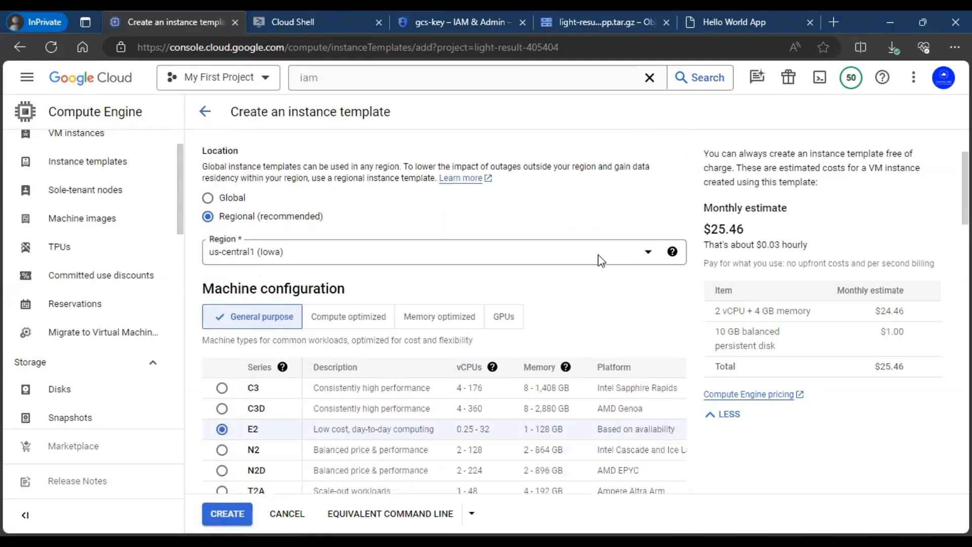
scroll(601, 261, "down", 4)
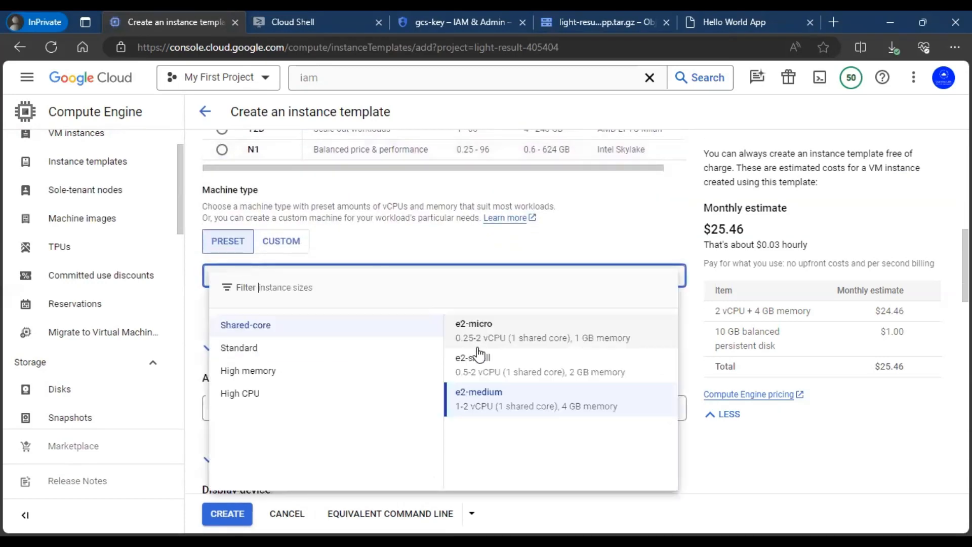
left_click(631, 324)
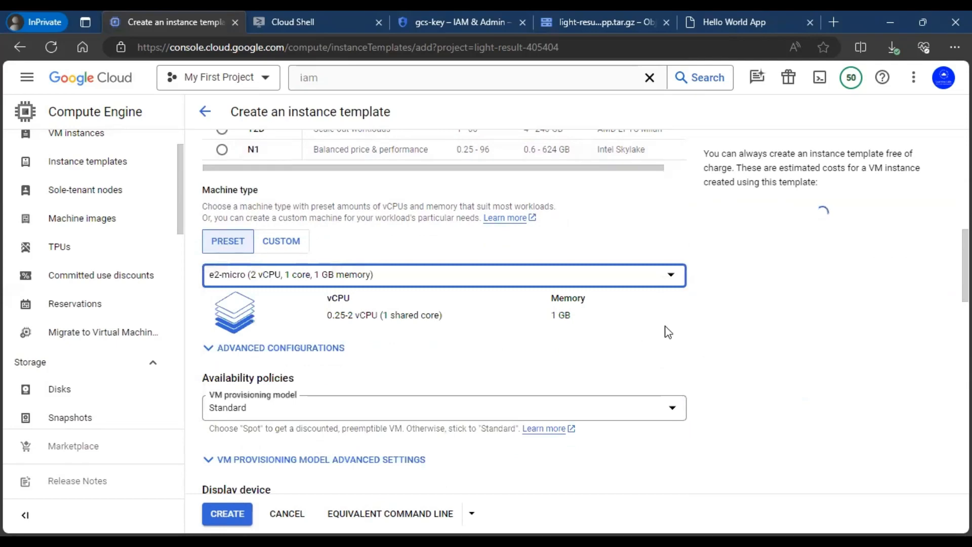
scroll(607, 319, "down", 2)
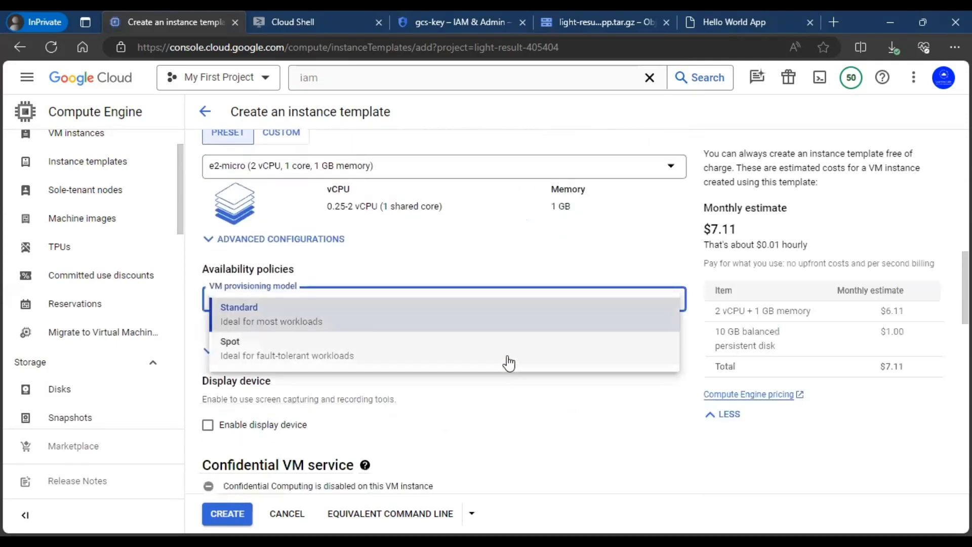
left_click(508, 363)
scroll(643, 375, "down", 2)
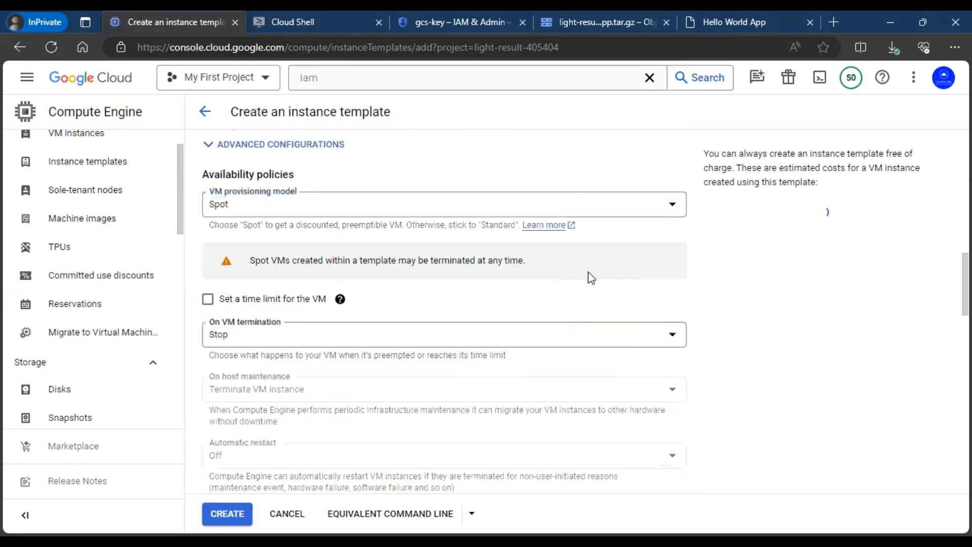
Step: Change the template's boot disk to the public Ubuntu image, version Ubuntu 20.04 LTS
scroll(594, 301, "down", 2)
scroll(596, 305, "down", 7)
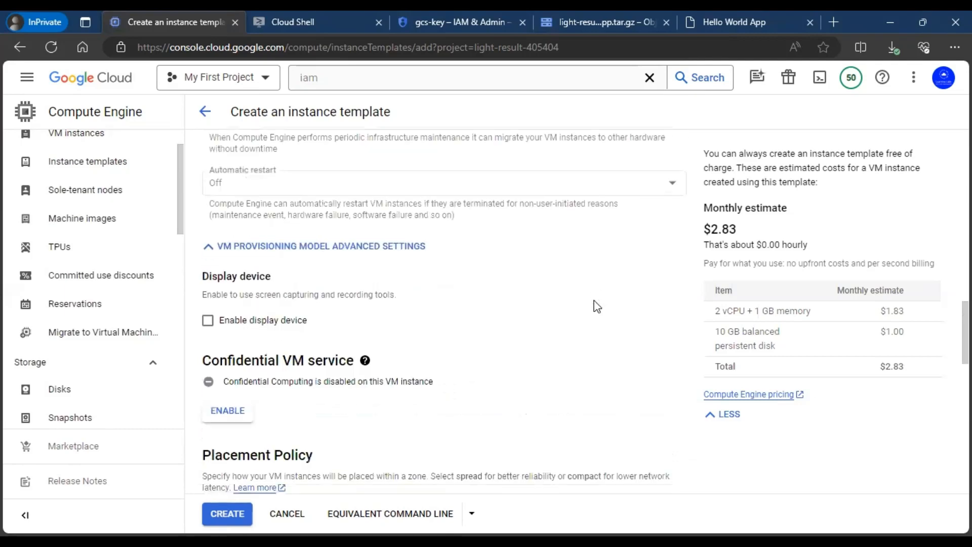
scroll(596, 306, "down", 5)
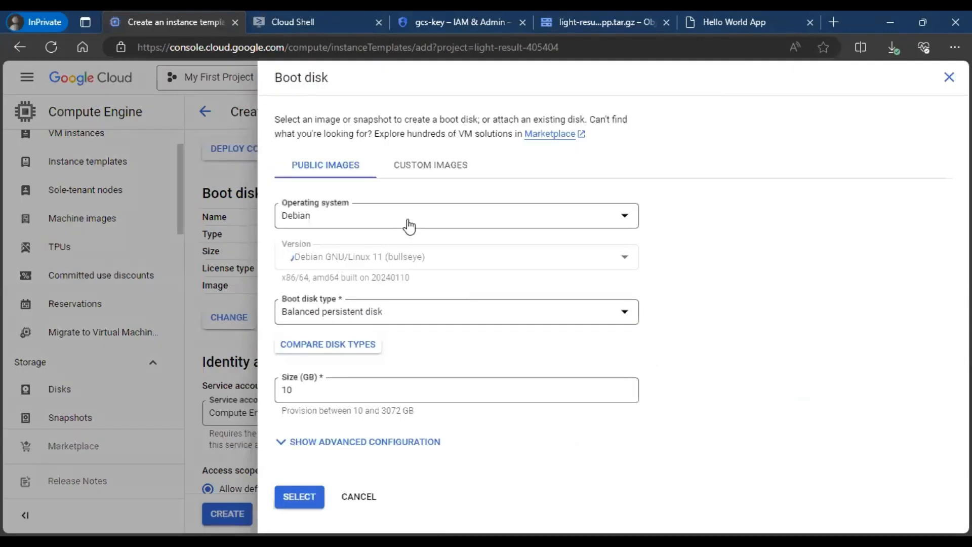
left_click(407, 221)
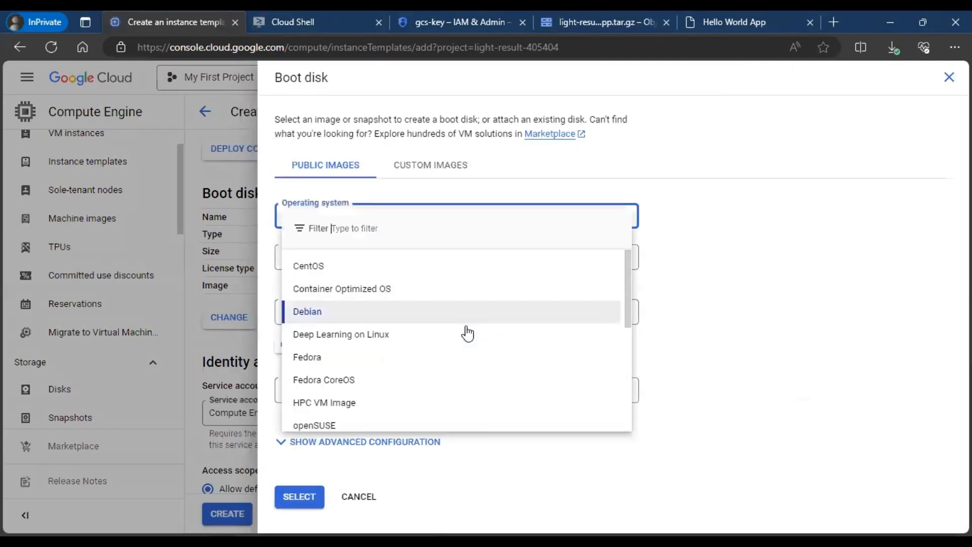
scroll(423, 381, "down", 5)
left_click(379, 369)
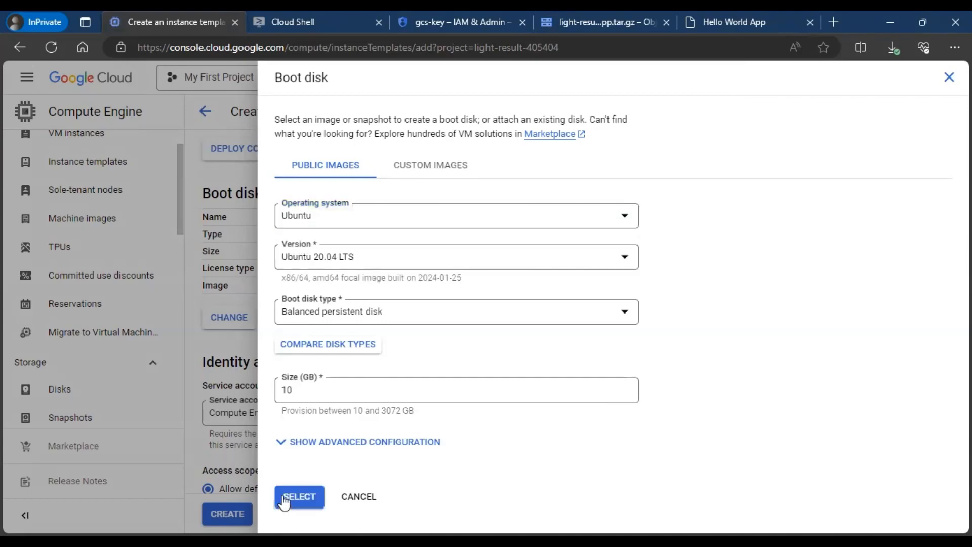
left_click(282, 496)
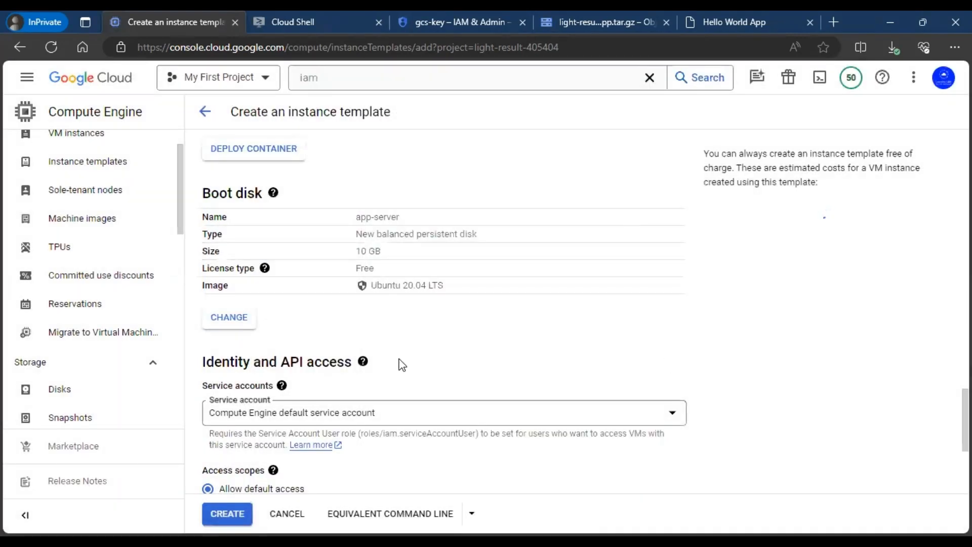
Step: Add the network tag allow-python-app-port in the template's advanced networking options
scroll(484, 376, "down", 2)
scroll(485, 376, "down", 2)
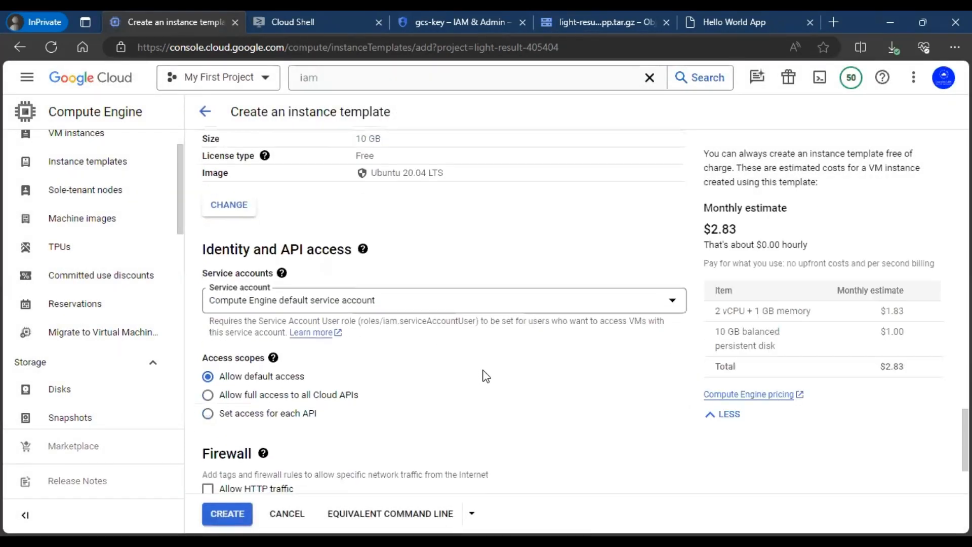
left_click(555, 445)
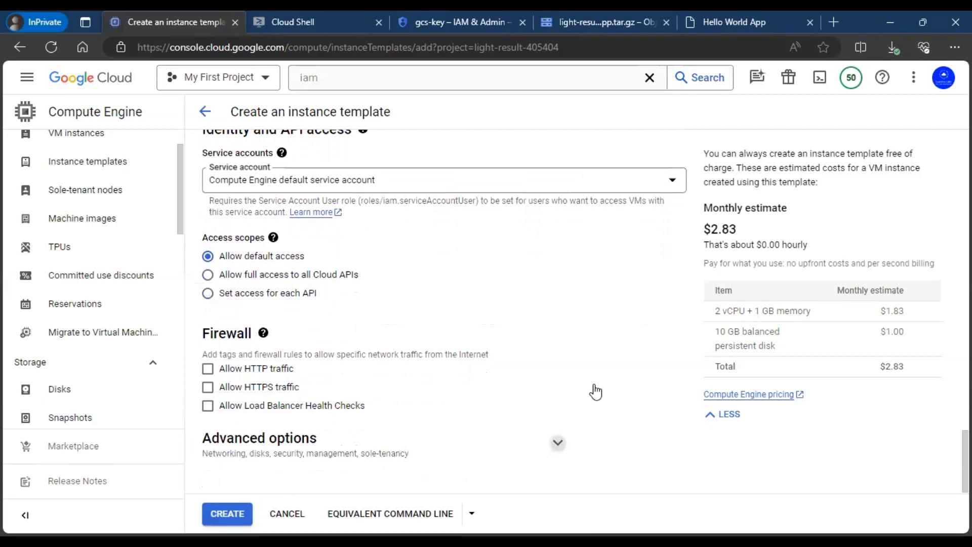
scroll(599, 353, "down", 3)
left_click(558, 306)
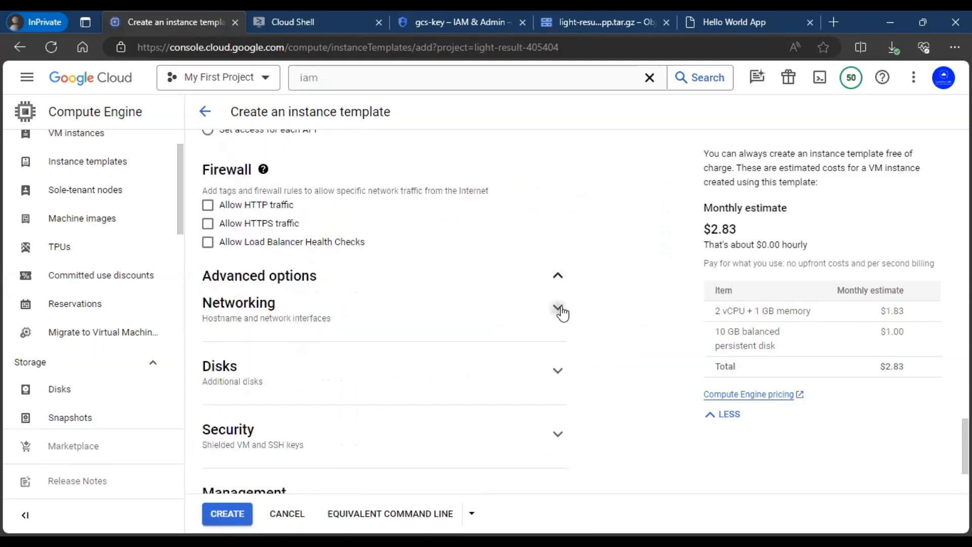
scroll(599, 297, "down", 2)
left_click(410, 233)
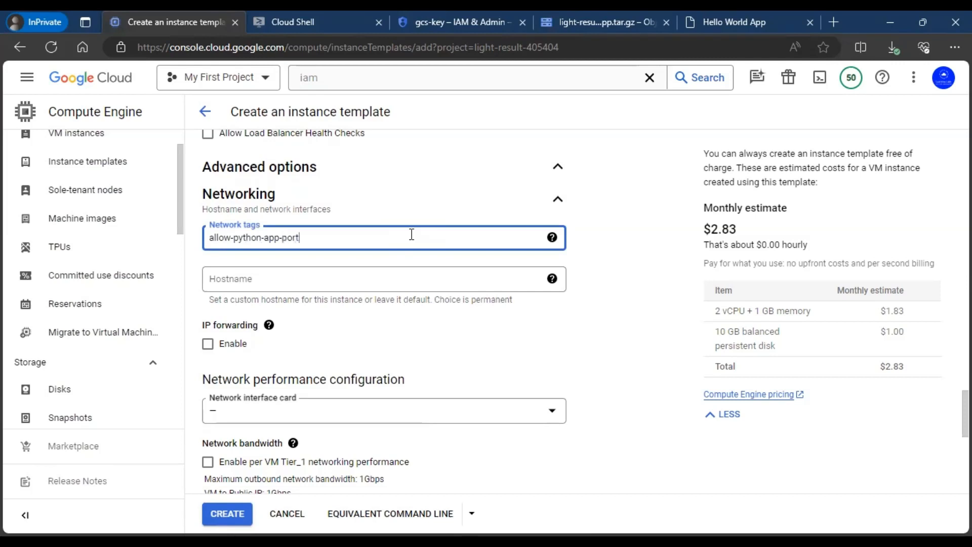
key("Return")
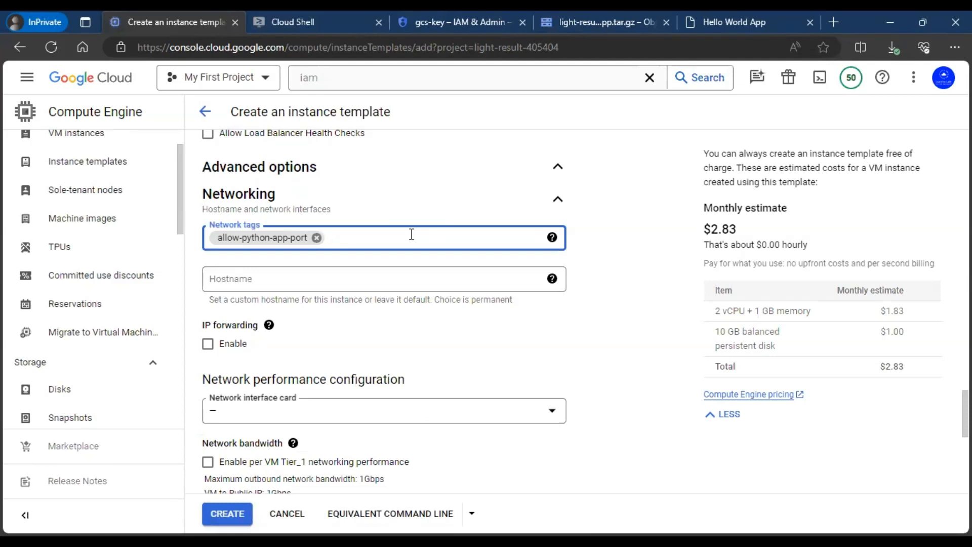
left_click(621, 326)
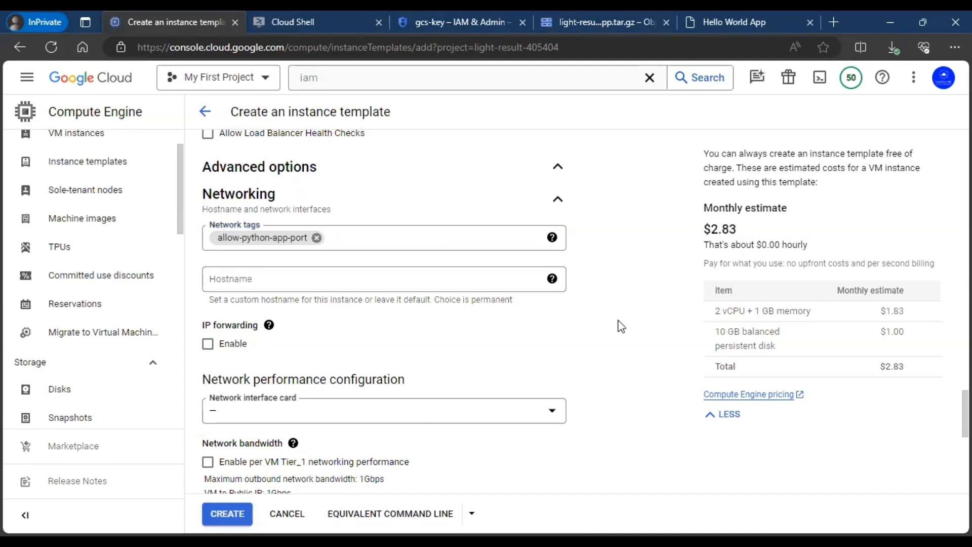
Step: Set the default network interface to the us-asia network and the us-central-ga subnetwork (10.0.1.0/24)
scroll(621, 327, "down", 4)
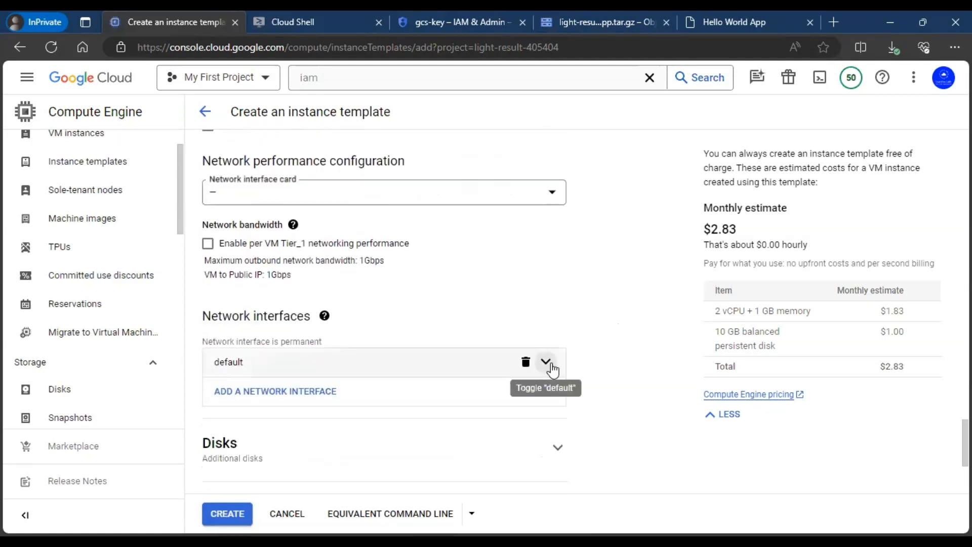
left_click(551, 368)
scroll(612, 310, "down", 2)
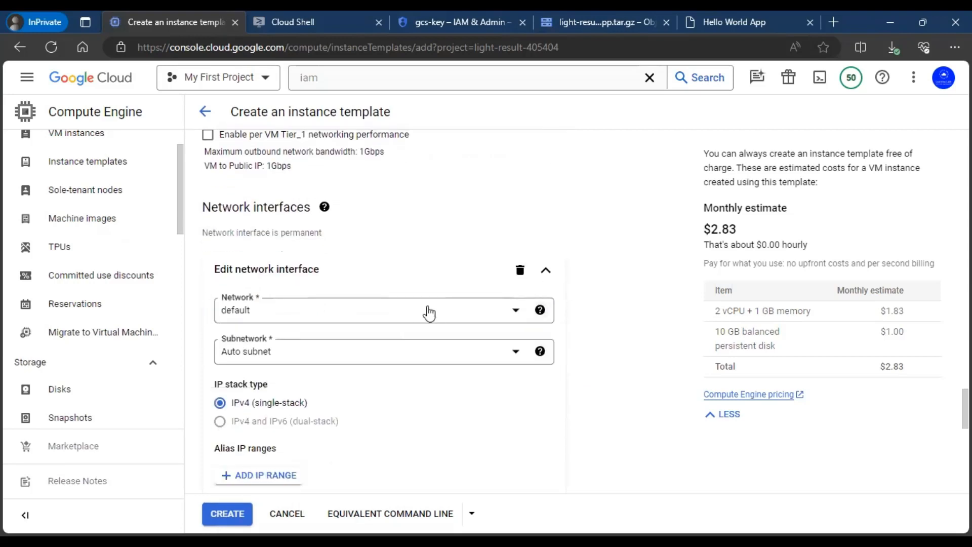
scroll(658, 314, "down", 1)
left_click(491, 264)
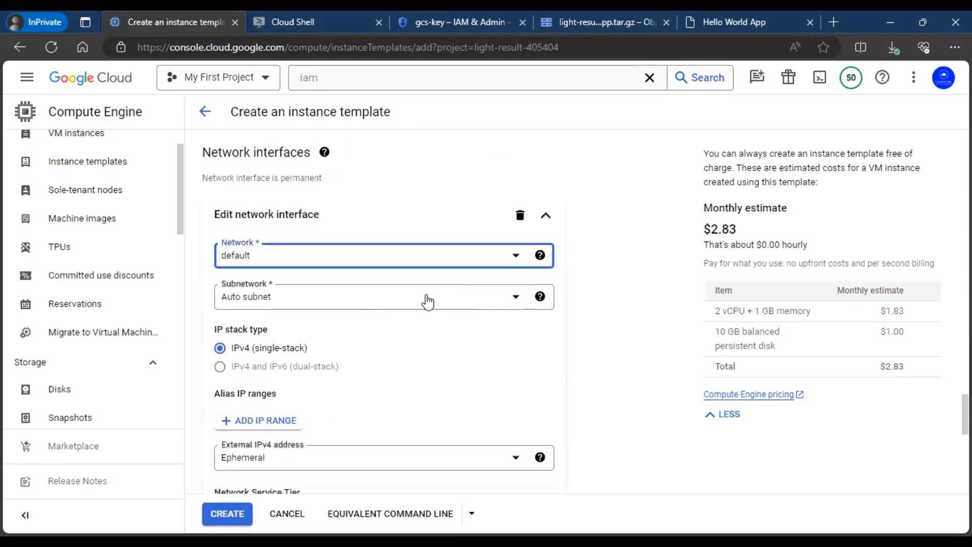
left_click(299, 306)
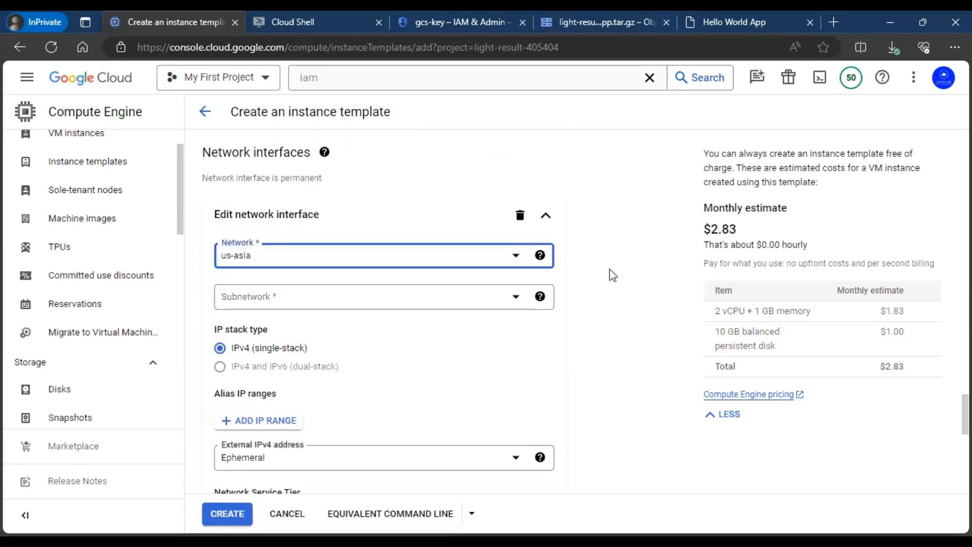
left_click(501, 297)
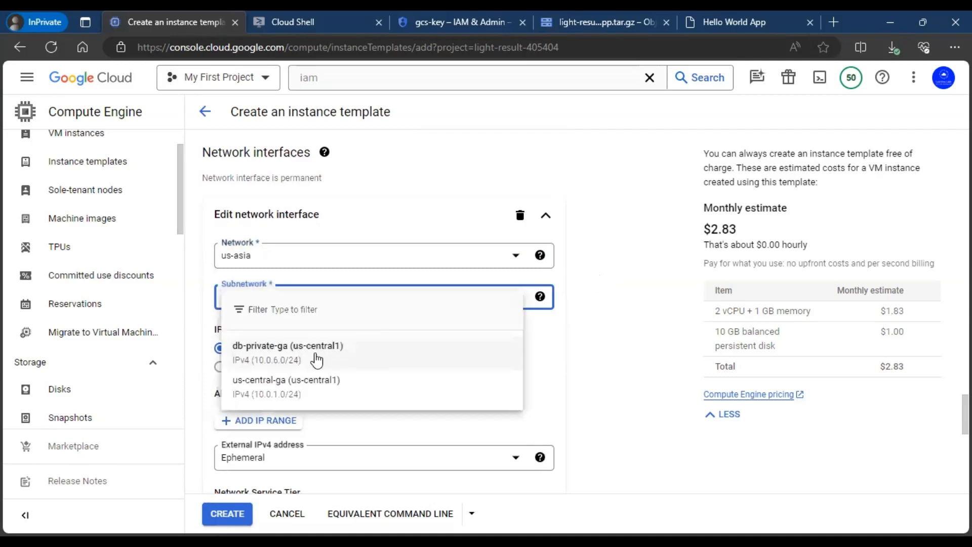
left_click(302, 396)
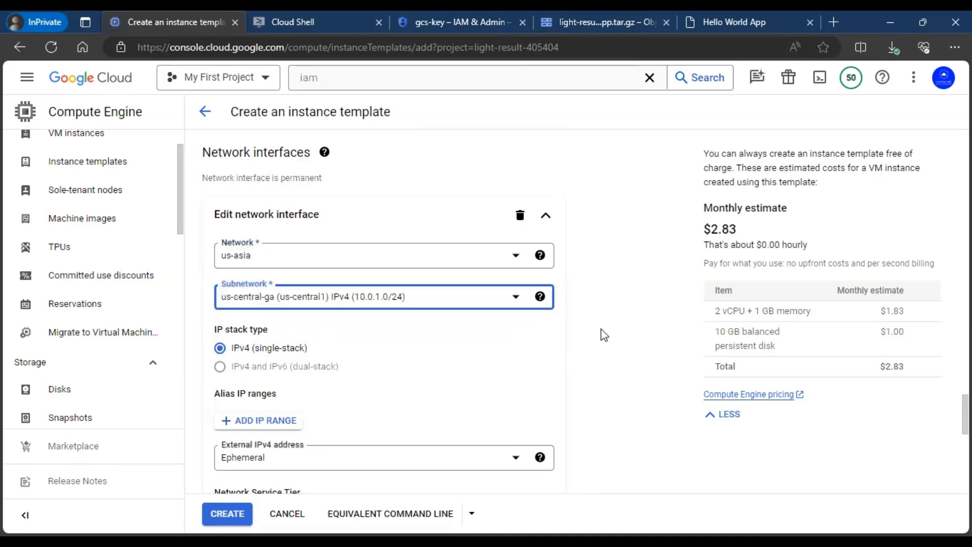
Step: Set the network interface's external IPv4 address to None
scroll(605, 336, "down", 2)
scroll(604, 334, "down", 1)
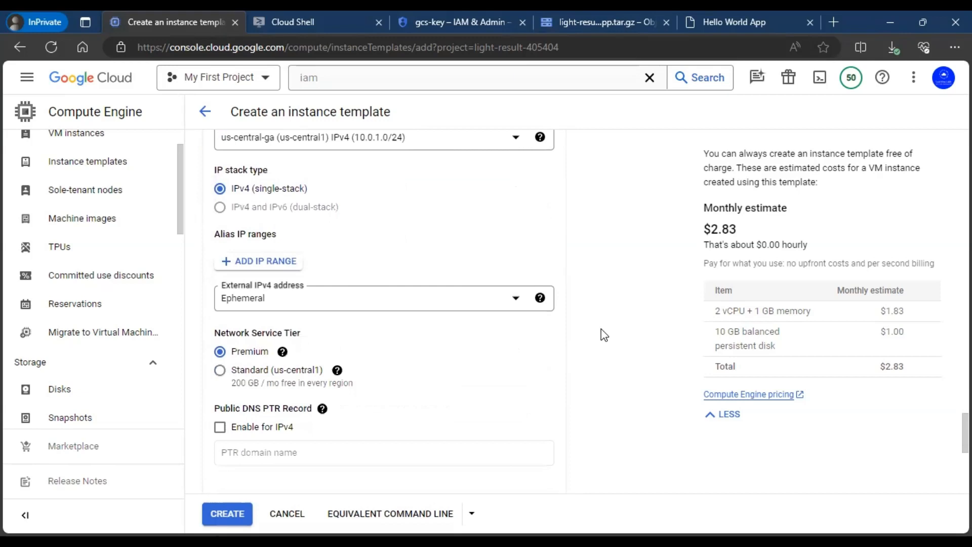
left_click(512, 298)
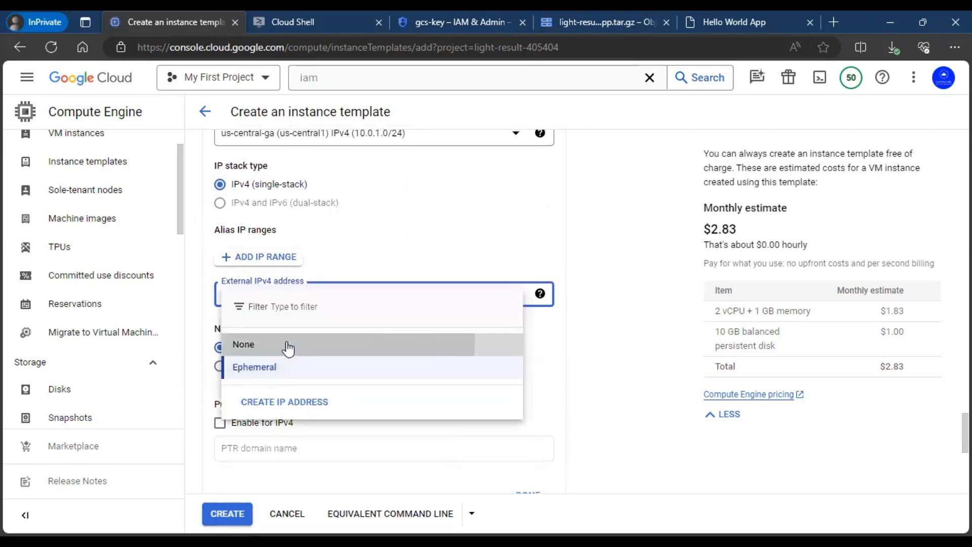
left_click(286, 343)
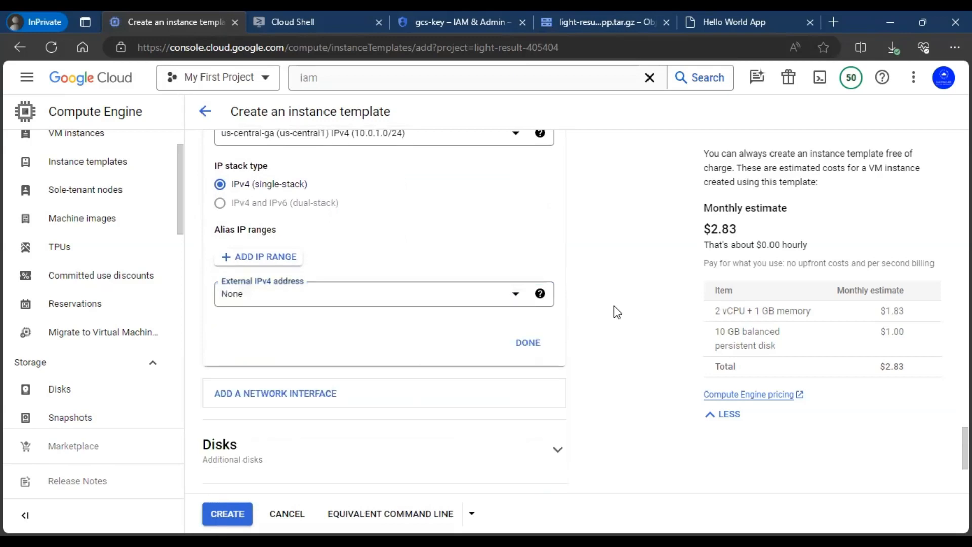
Step: Paste the bash startup script that installs Flask and mysqlclient, fetches myapp.tar.gz and runs /myapp/app.py into the template's management options
scroll(614, 311, "down", 4)
left_click(558, 380)
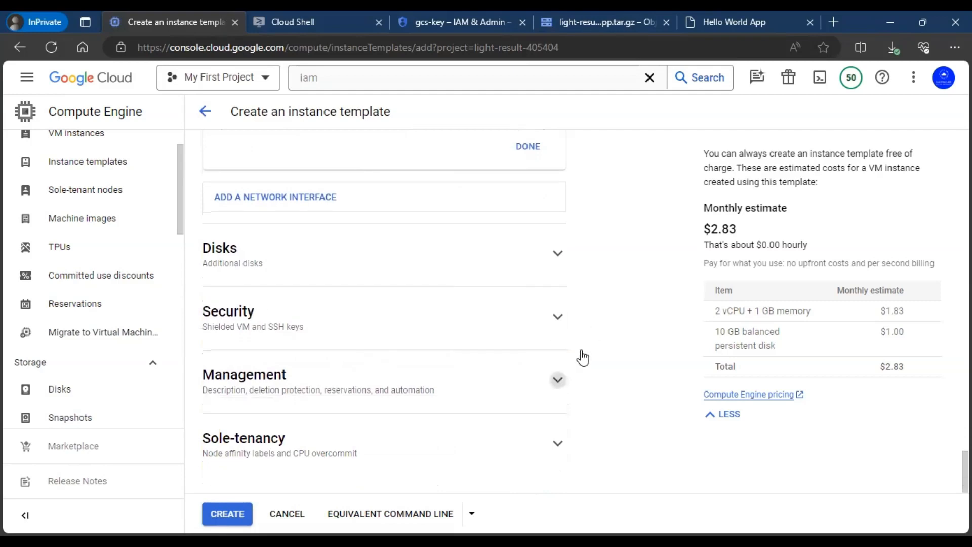
scroll(606, 311, "down", 3)
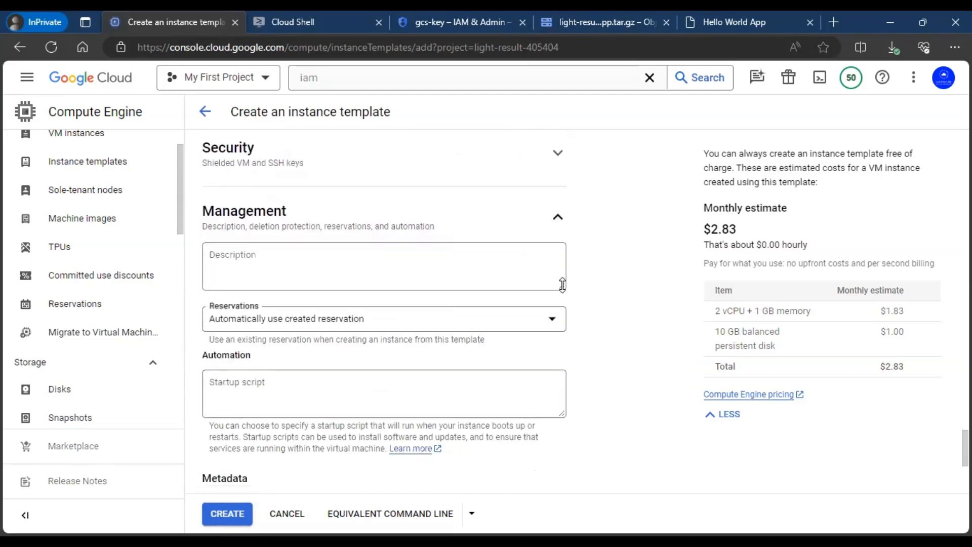
scroll(562, 285, "down", 2)
left_click_drag(561, 309, 561, 409)
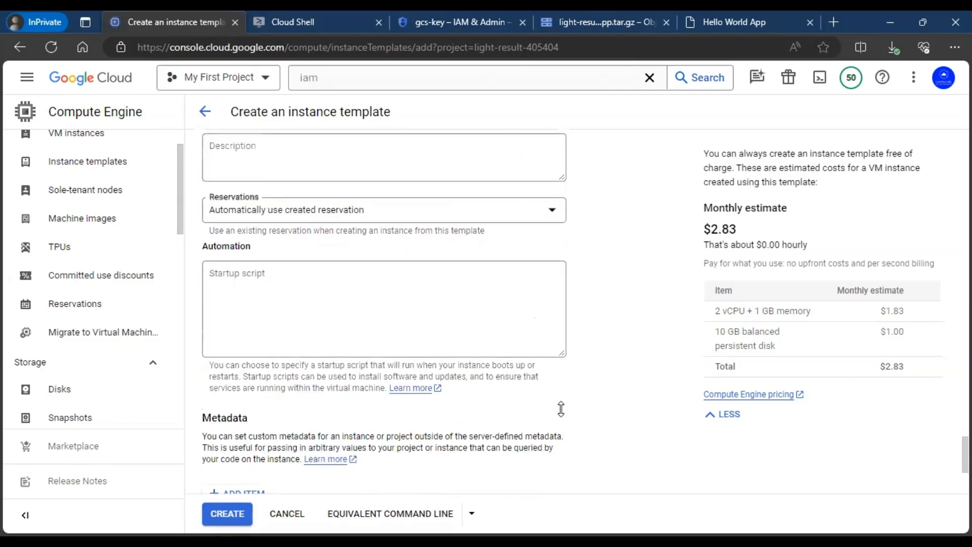
left_click(423, 314)
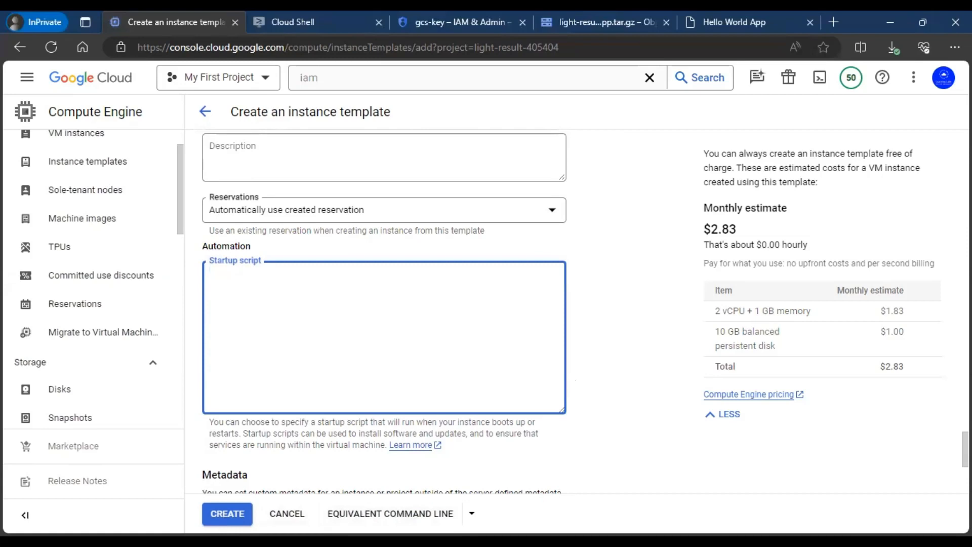
key("alt+Tab")
left_click(393, 300)
key("ctrl+v")
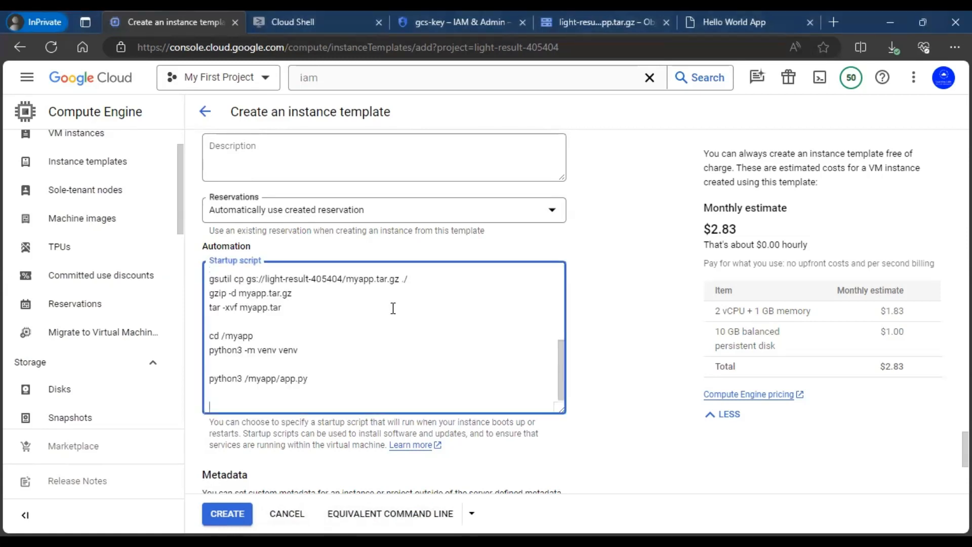
Step: Review the startup script's package installs, the gsutil copy and extraction of myapp.tar.gz, the virtual environment setup and the app.py launch
scroll(393, 307, "up", 5)
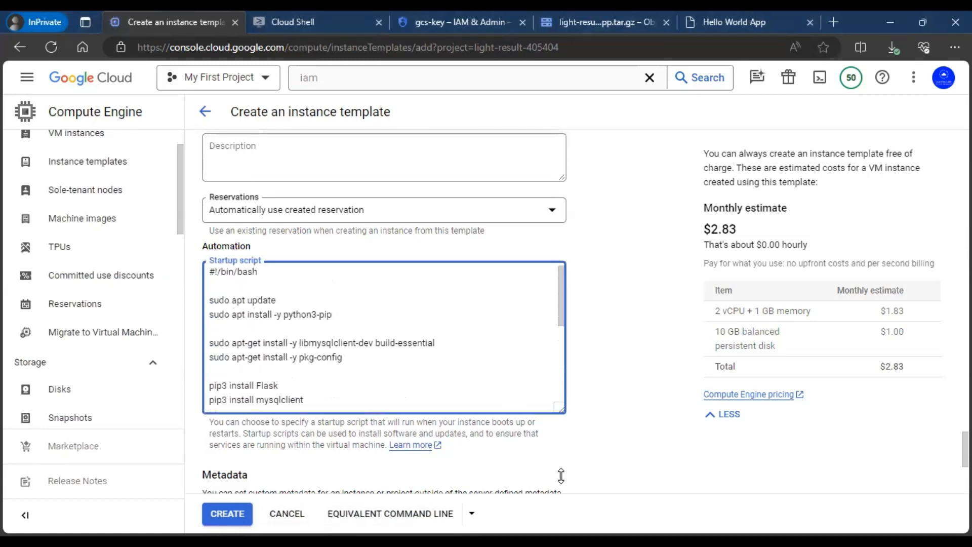
left_click_drag(561, 475, 560, 514)
scroll(621, 305, "down", 1)
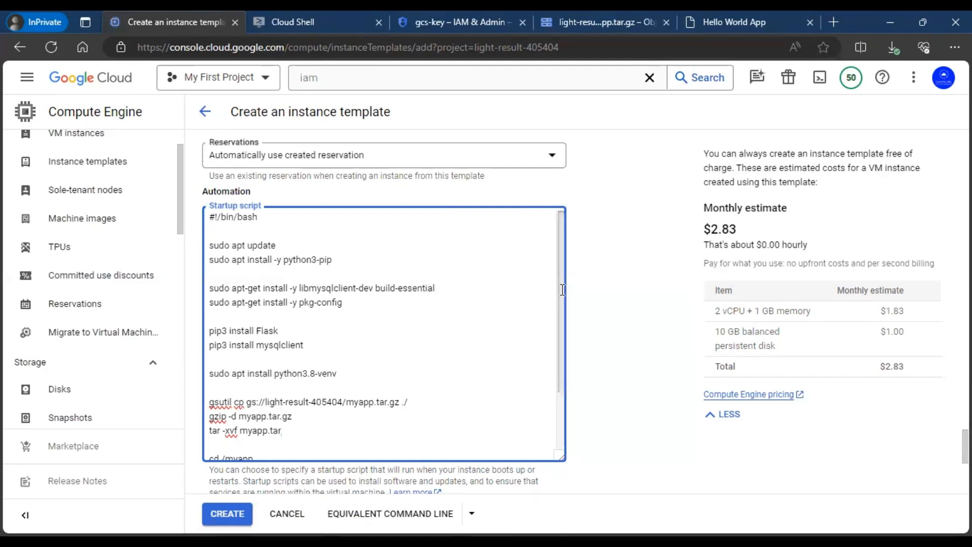
left_click_drag(561, 288, 563, 344)
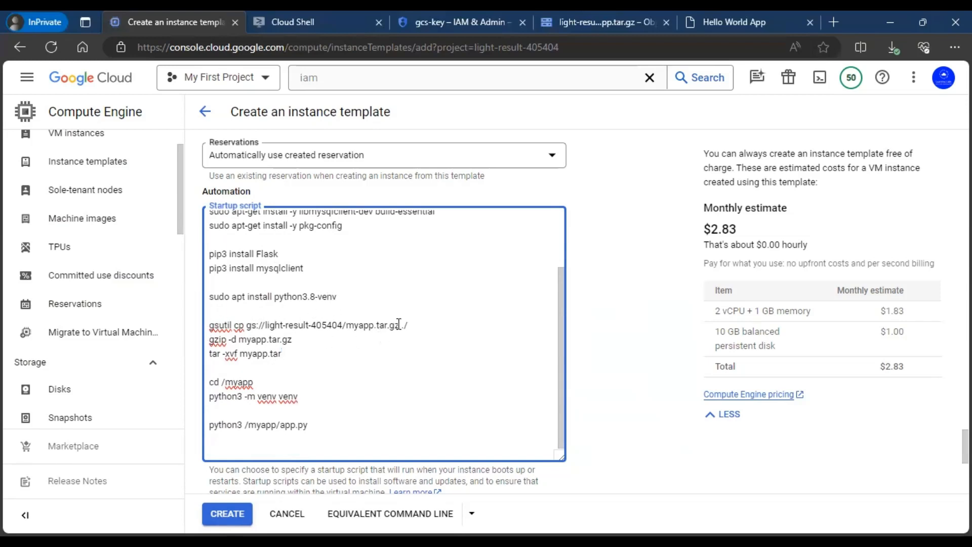
left_click_drag(399, 324, 206, 324)
left_click(308, 351)
left_click_drag(247, 325, 399, 325)
left_click(378, 365)
left_click_drag(253, 381, 211, 381)
left_click(310, 389)
left_click_drag(209, 425, 360, 426)
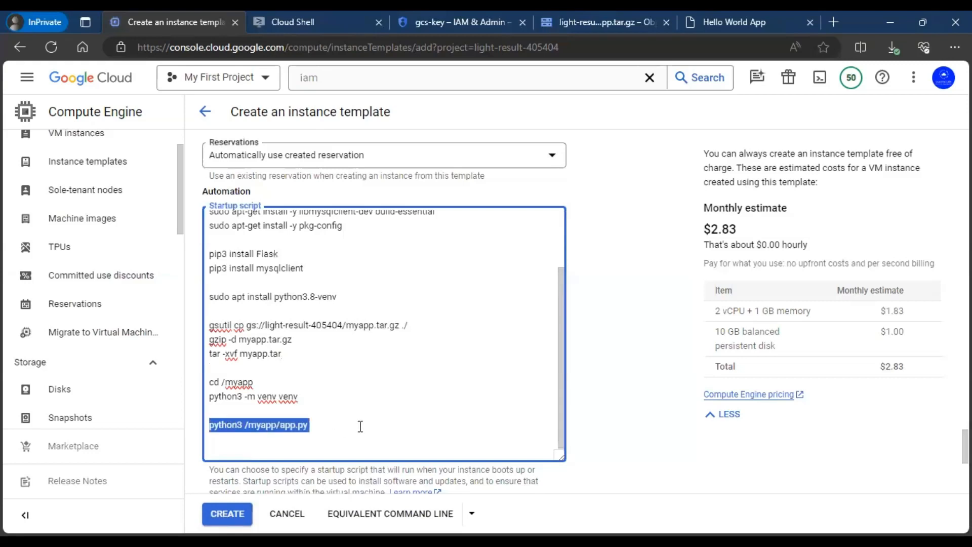
left_click(363, 425)
scroll(432, 369, "up", 2)
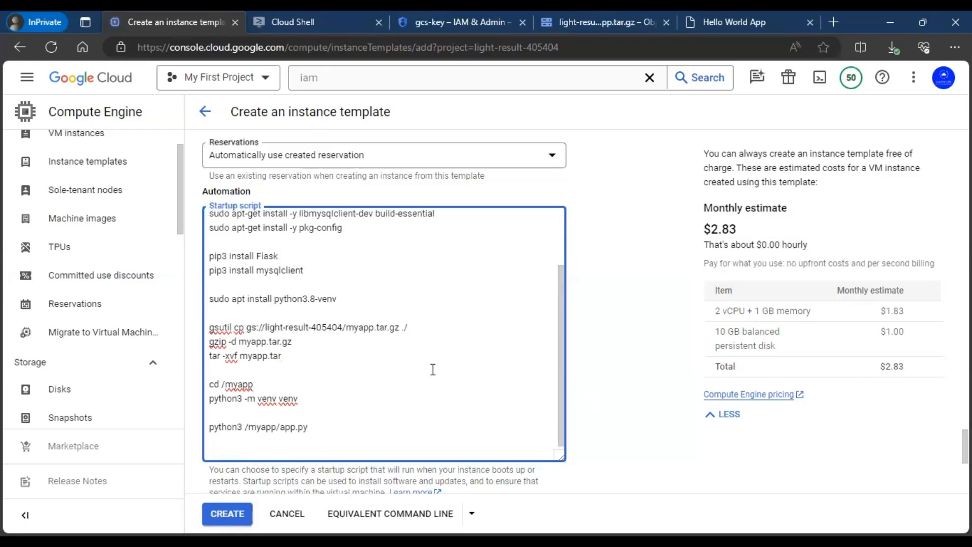
Step: Check the configured template settings back up to the name and region, and create the app-server instance template
scroll(606, 393, "up", 3)
scroll(608, 391, "up", 2)
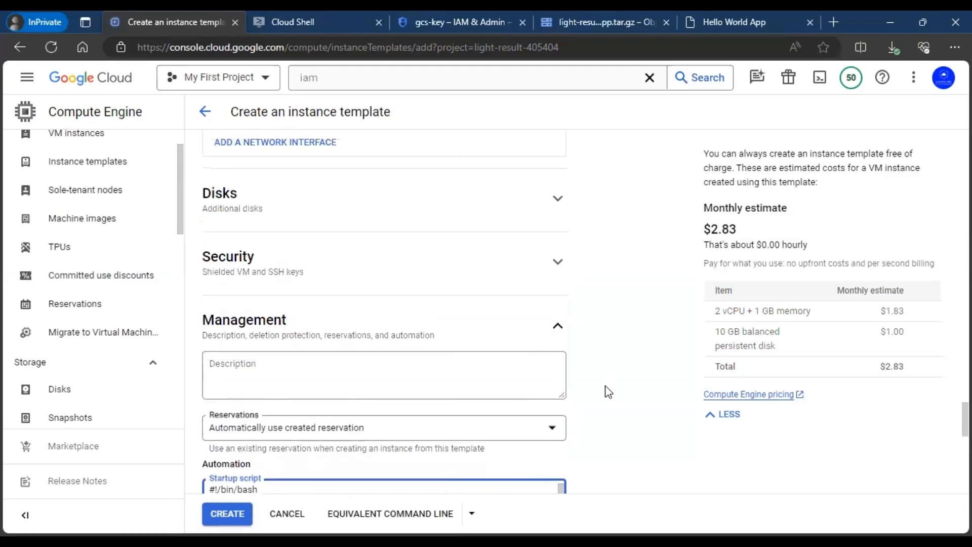
scroll(608, 391, "down", 5)
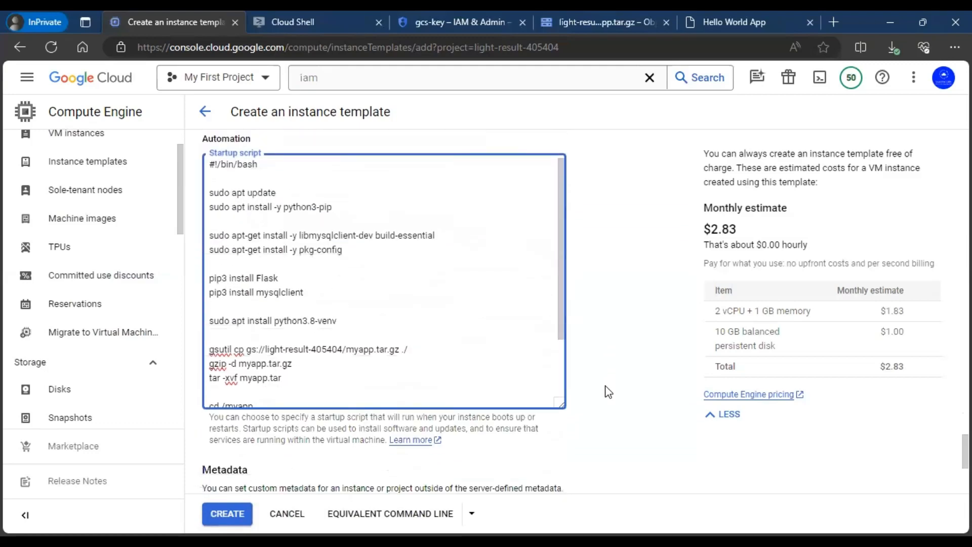
scroll(608, 392, "up", 8)
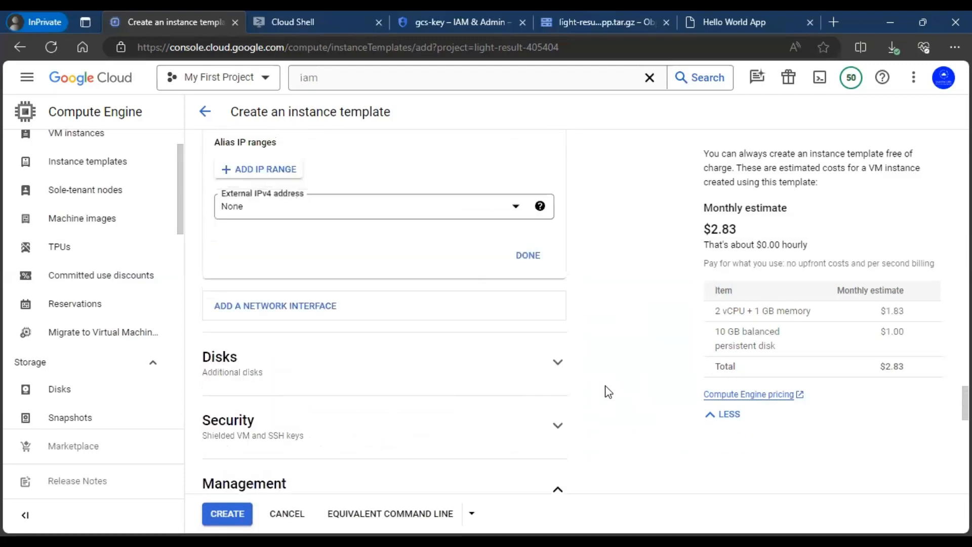
scroll(608, 393, "up", 8)
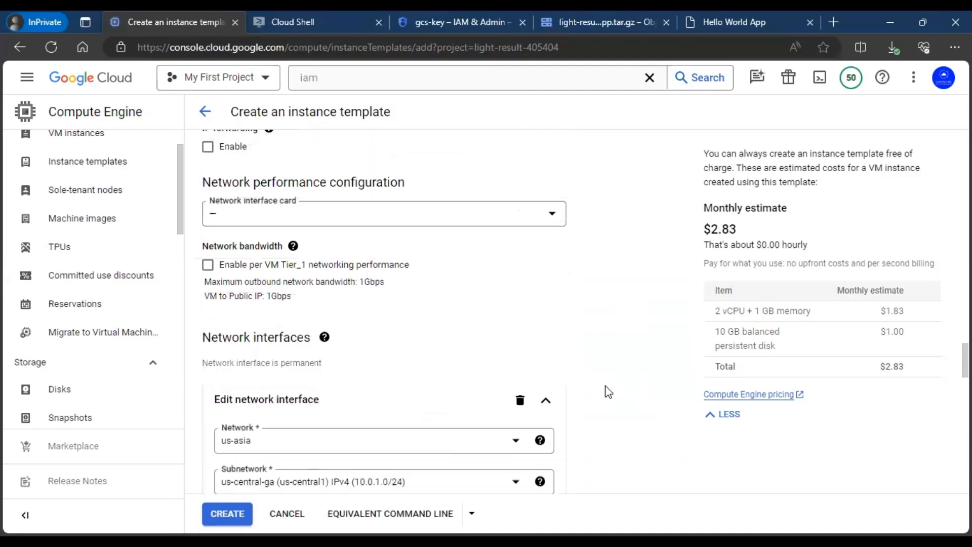
scroll(608, 392, "up", 2)
scroll(608, 392, "up", 7)
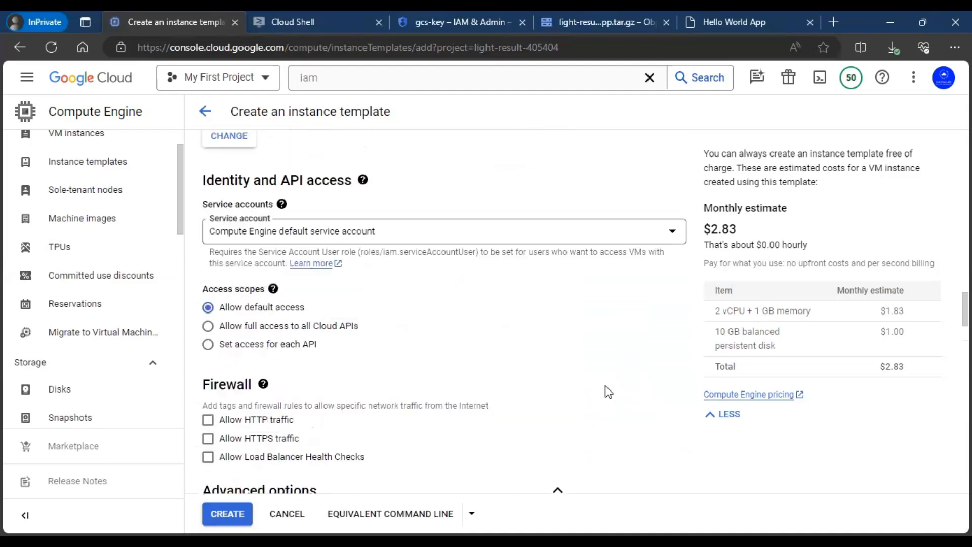
scroll(606, 386, "up", 10)
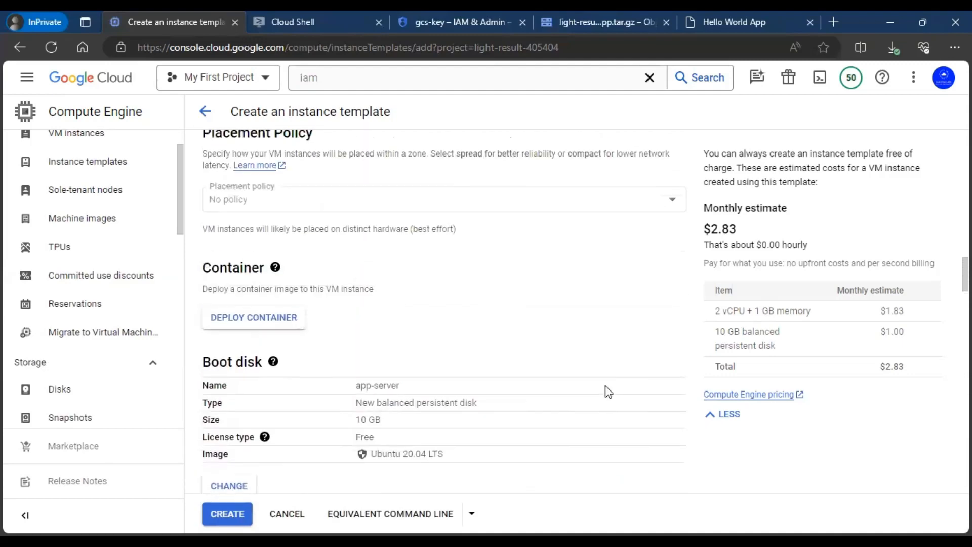
scroll(608, 392, "up", 10)
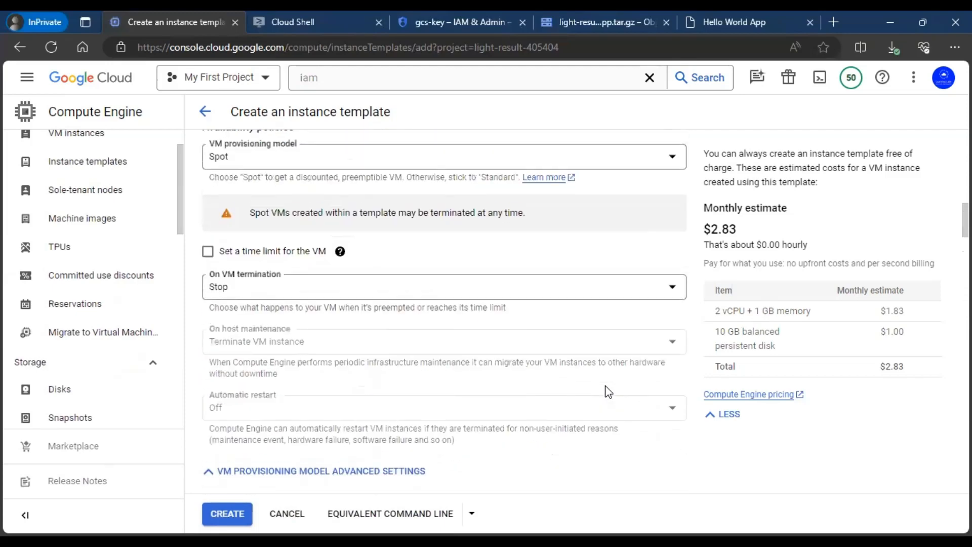
scroll(608, 392, "up", 8)
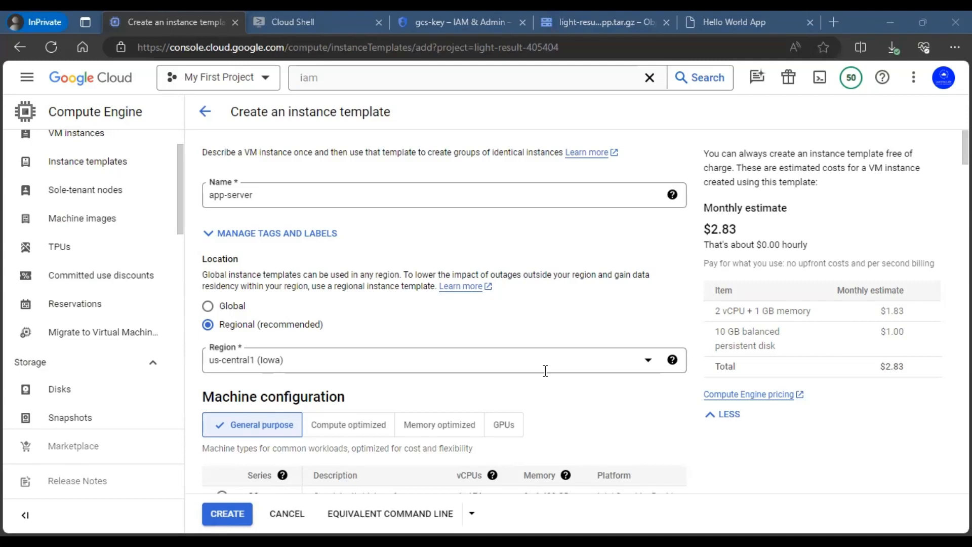
left_click(231, 514)
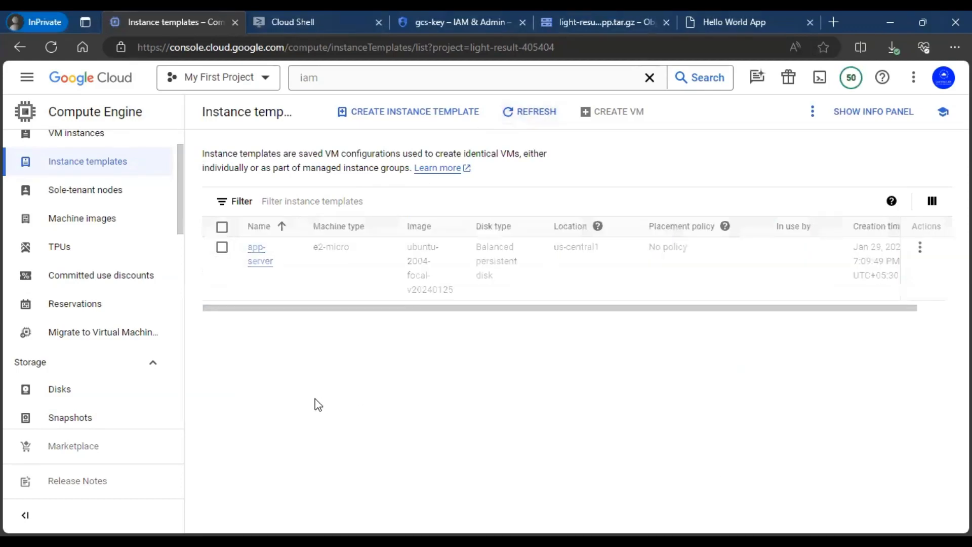
Step: Start a new stateless managed instance group named app-server that uses the app-server instance template
scroll(108, 298, "down", 4)
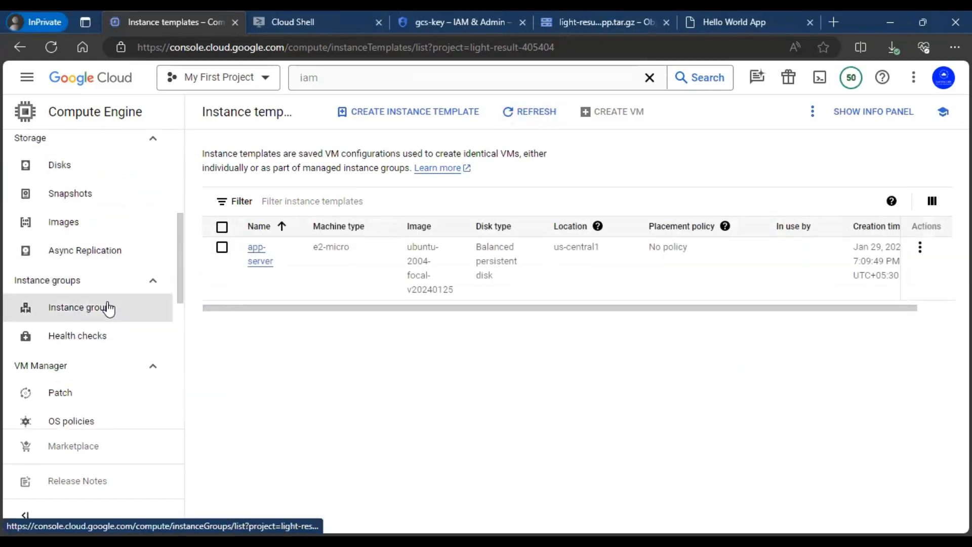
left_click(109, 308)
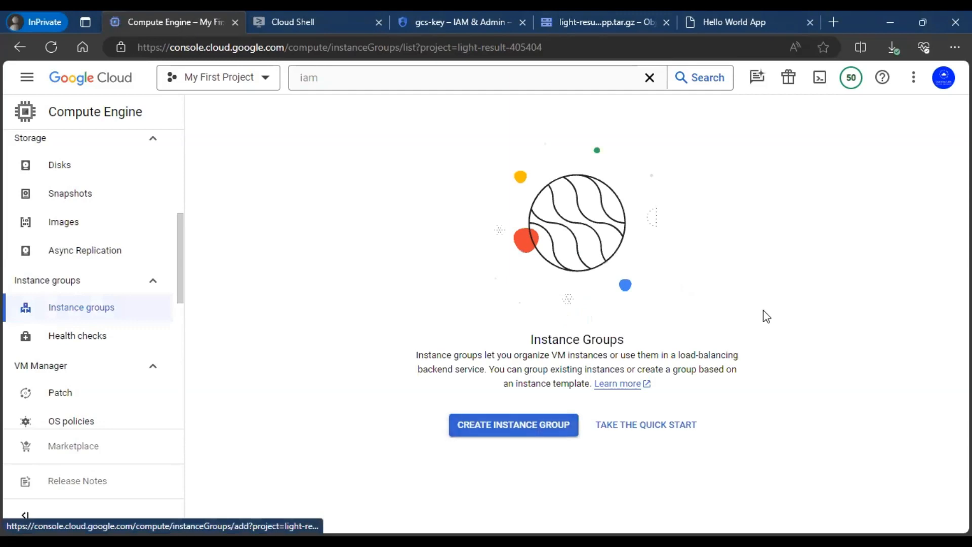
left_click(494, 424)
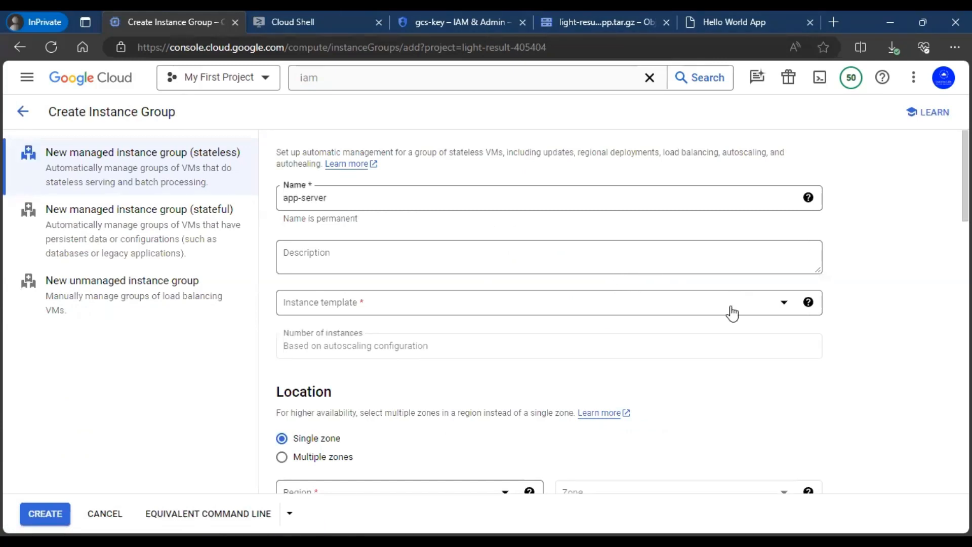
left_click(530, 313)
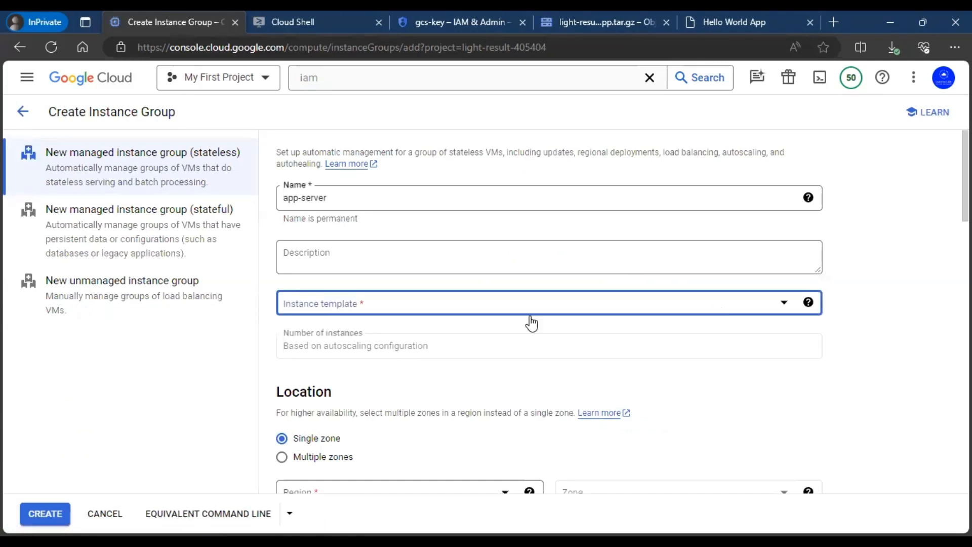
left_click(379, 354)
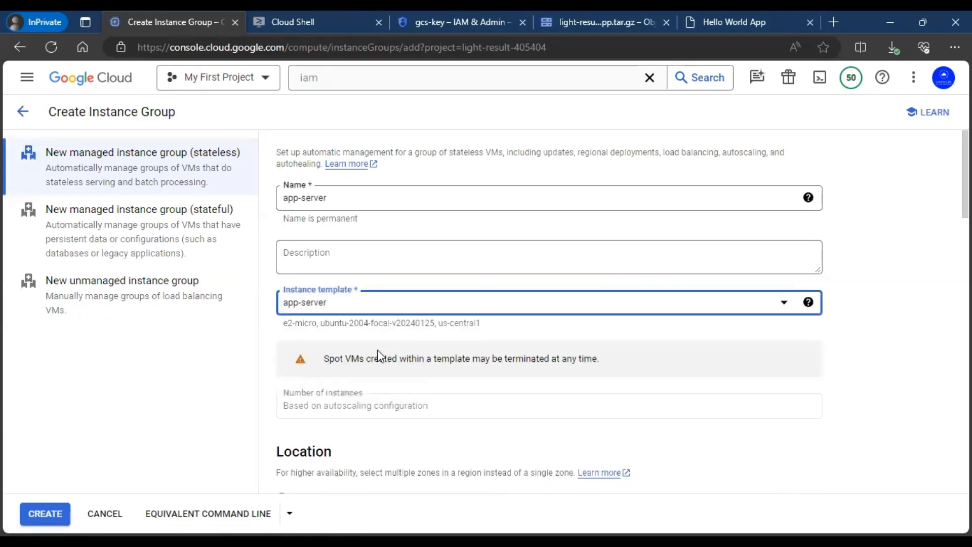
left_click(875, 287)
Step: Set the instance group's location to multiple zones and its maximum number of autoscaled instances to 2
scroll(878, 287, "down", 5)
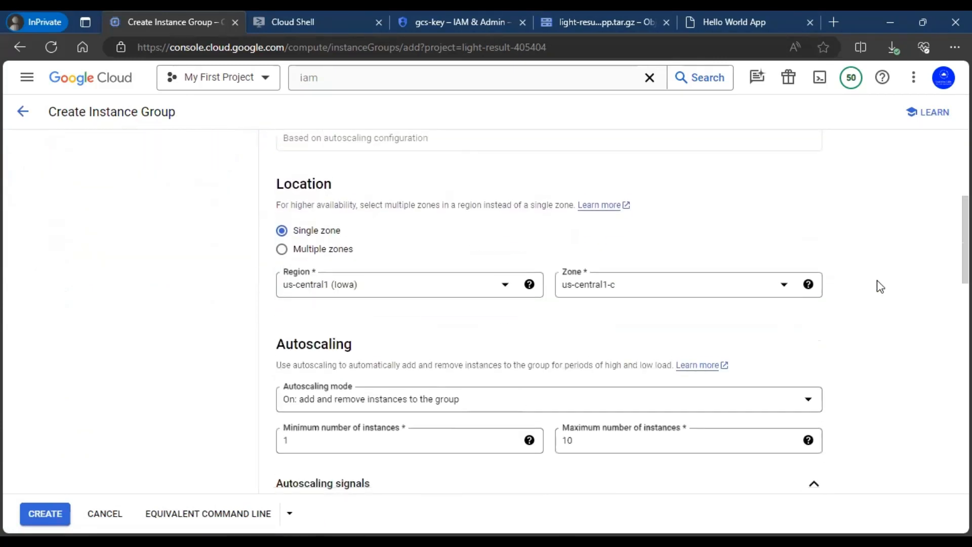
left_click(282, 248)
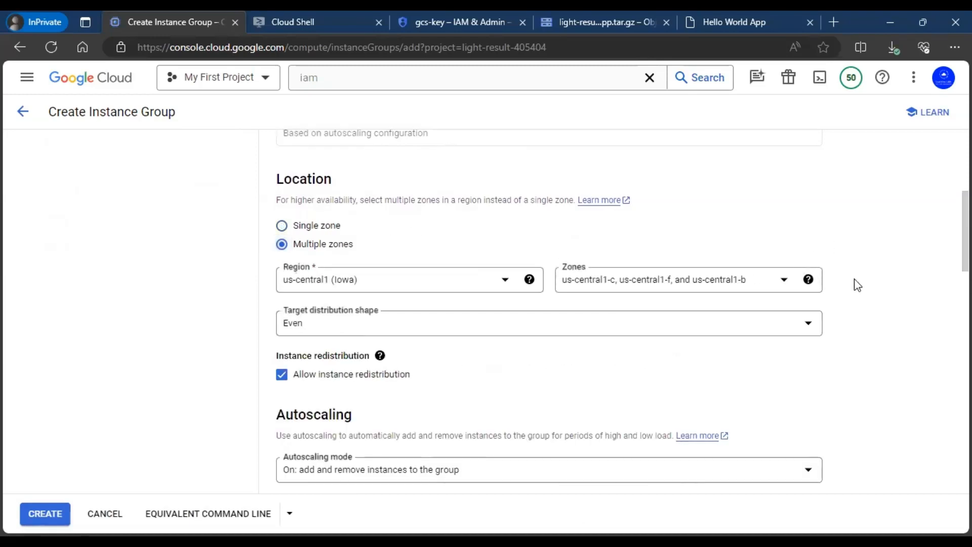
scroll(857, 285, "down", 1)
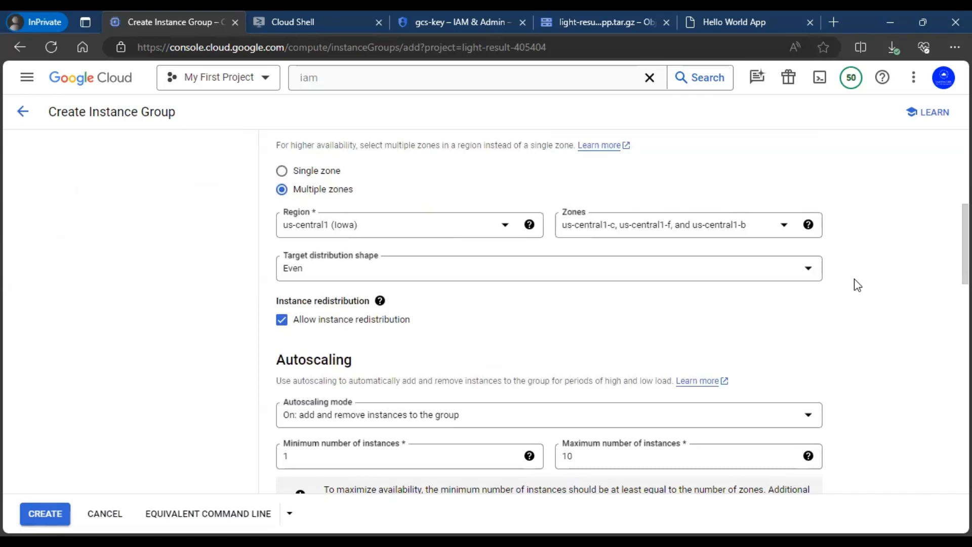
scroll(880, 283, "down", 4)
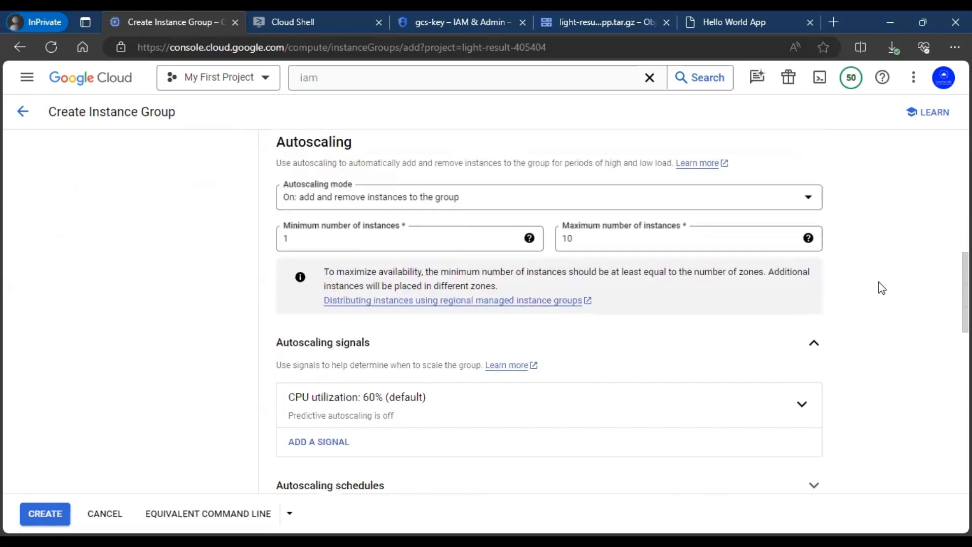
left_click_drag(586, 237, 557, 243)
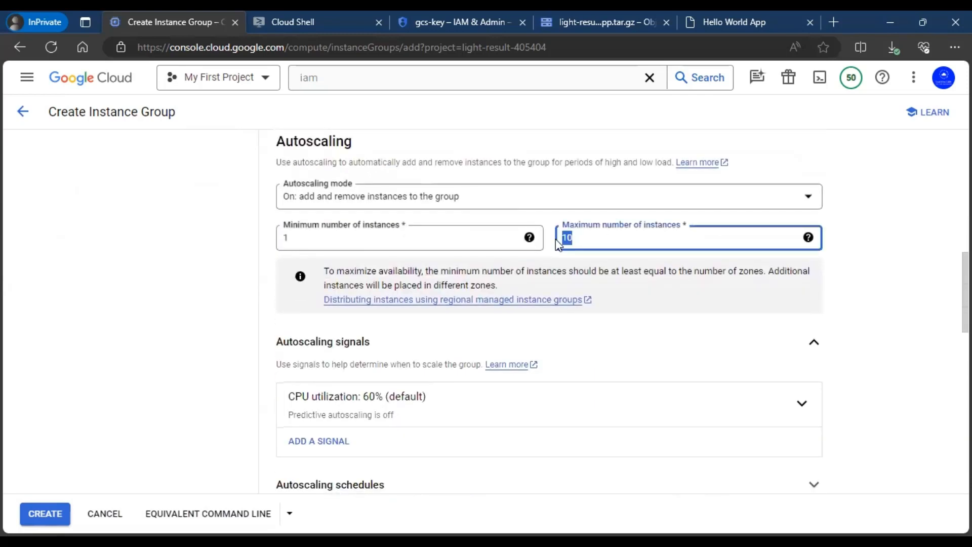
type("2")
left_click(892, 280)
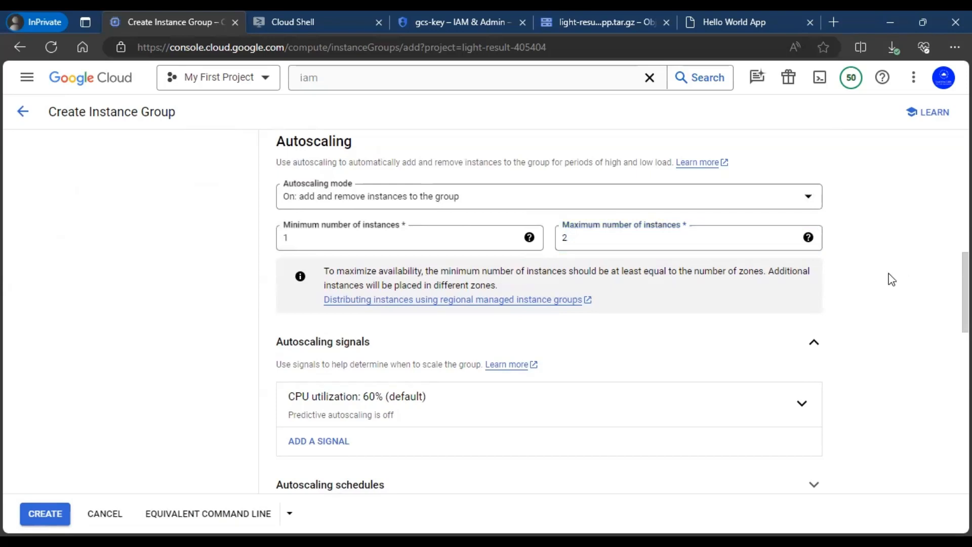
Step: Set the CPU utilization autoscaling signal's target to 90% with predictive autoscaling left off
scroll(891, 279, "down", 1)
scroll(892, 280, "down", 1)
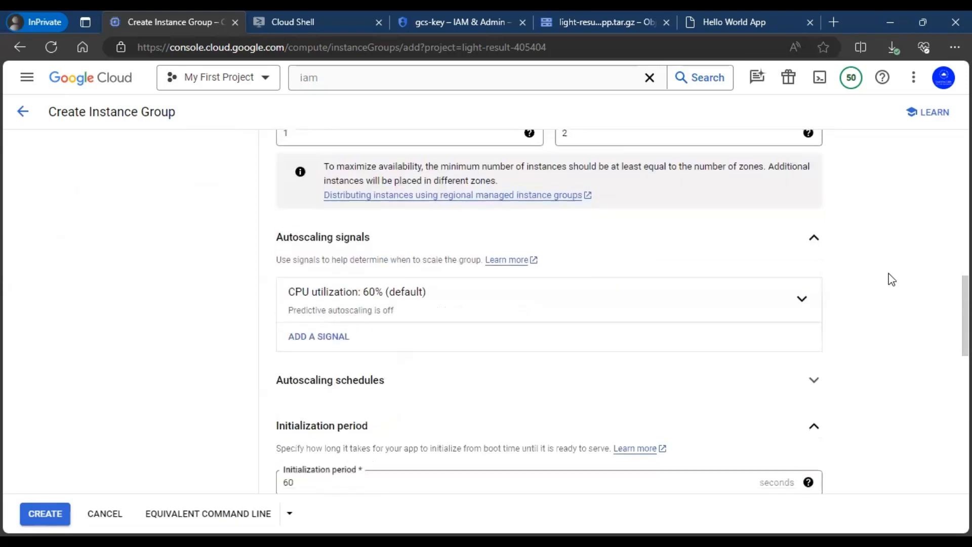
left_click(831, 294)
scroll(835, 284, "down", 2)
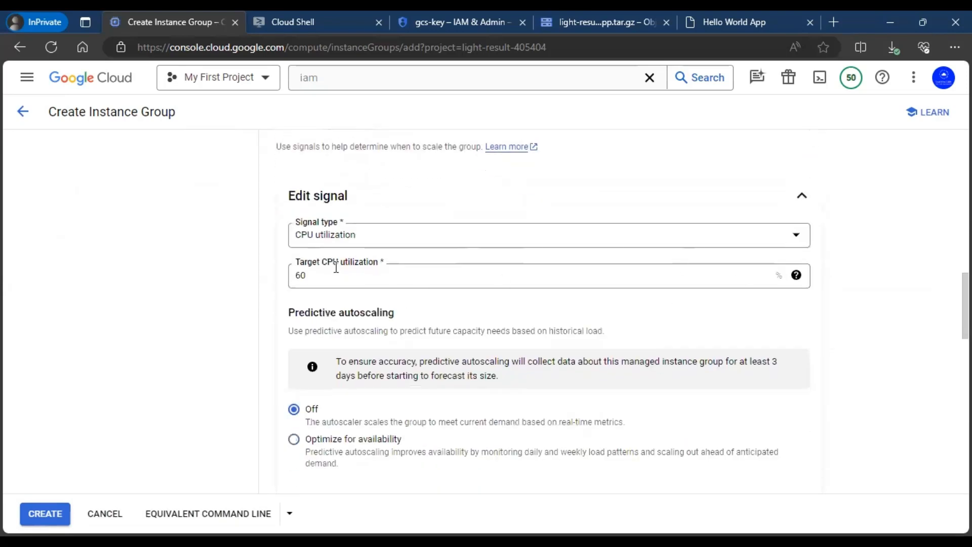
left_click(298, 278)
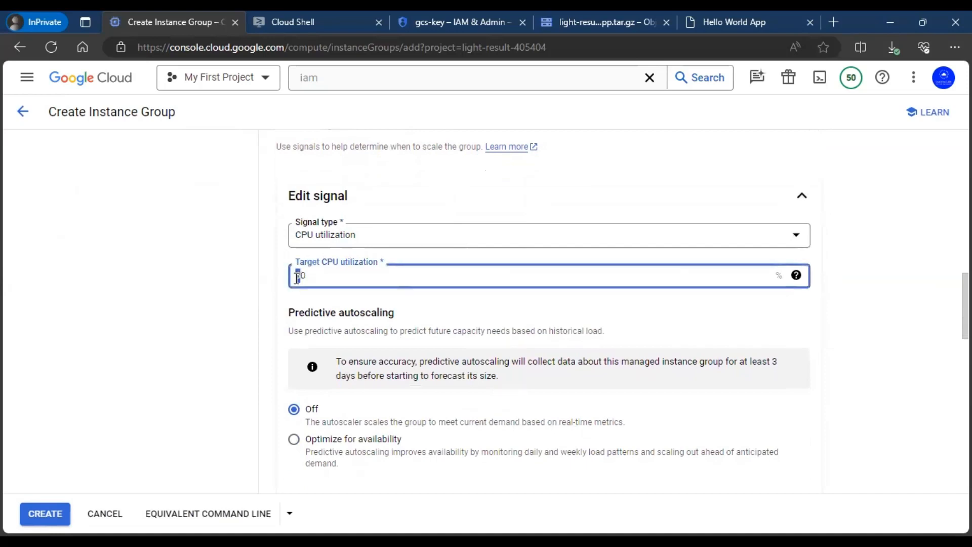
left_click(878, 299)
scroll(880, 301, "down", 3)
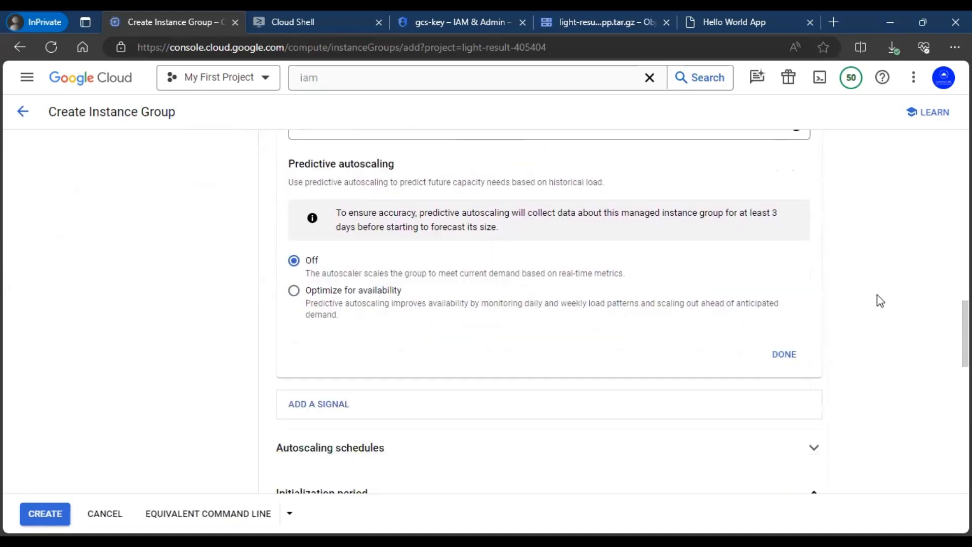
left_click(790, 340)
scroll(848, 278, "down", 2)
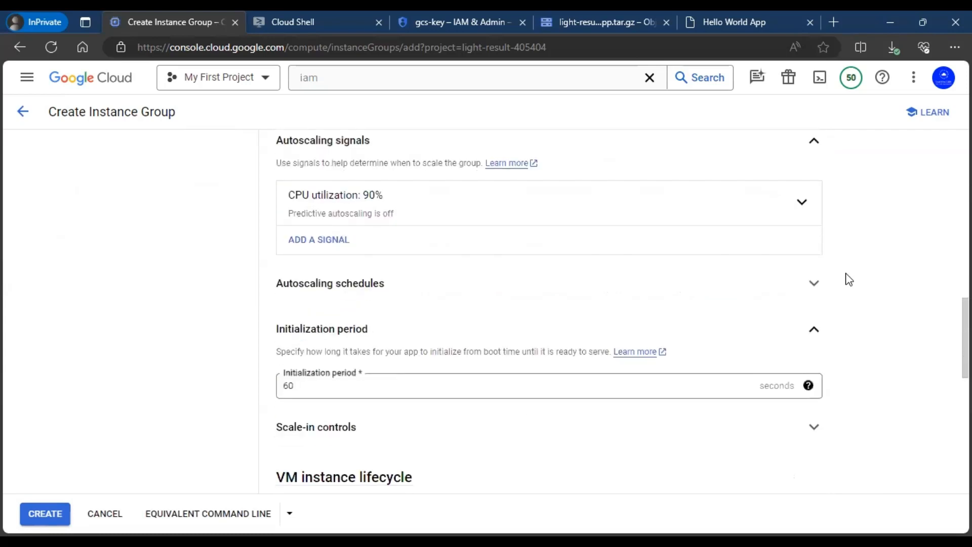
Step: Set the autoscaling initialization period of the instance group to 300 seconds
scroll(847, 274, "down", 1)
scroll(847, 274, "down", 1)
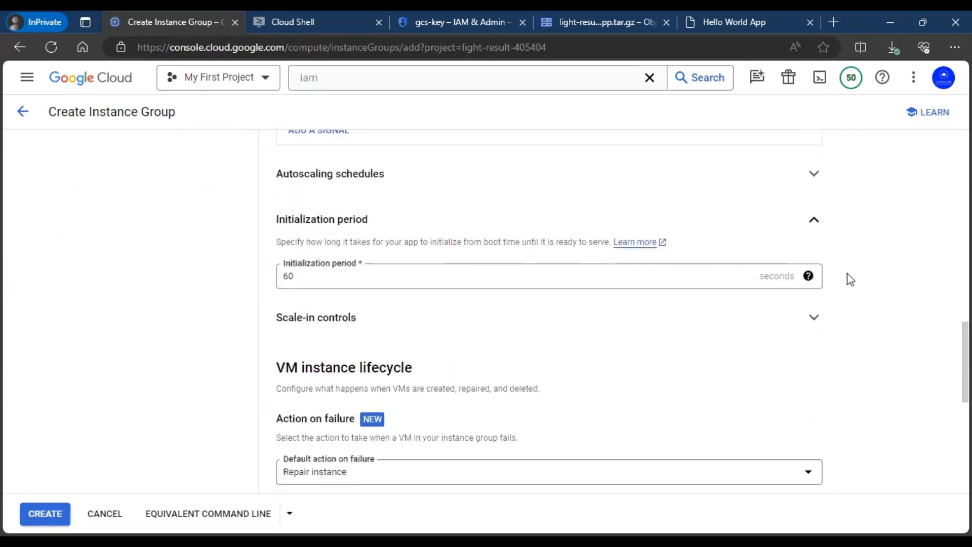
scroll(847, 274, "down", 1)
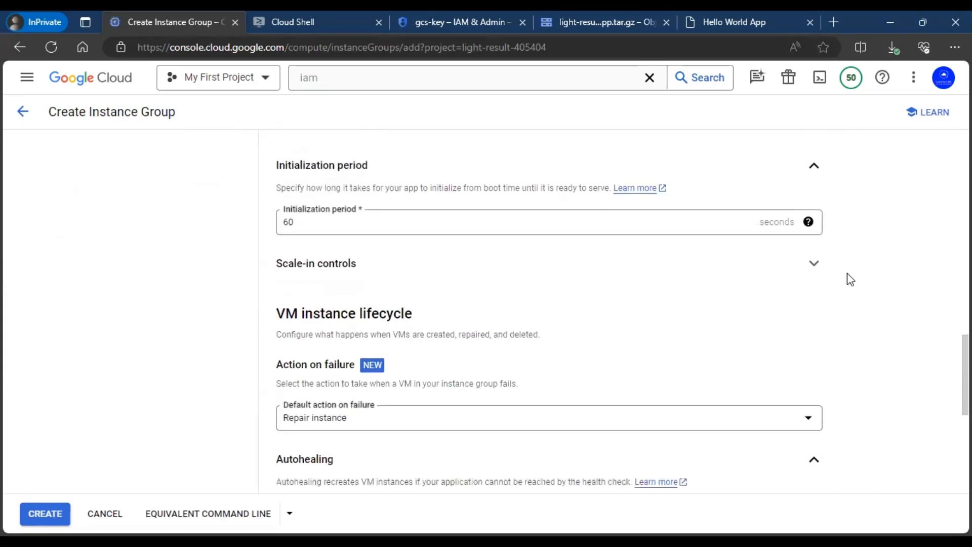
scroll(847, 274, "down", 1)
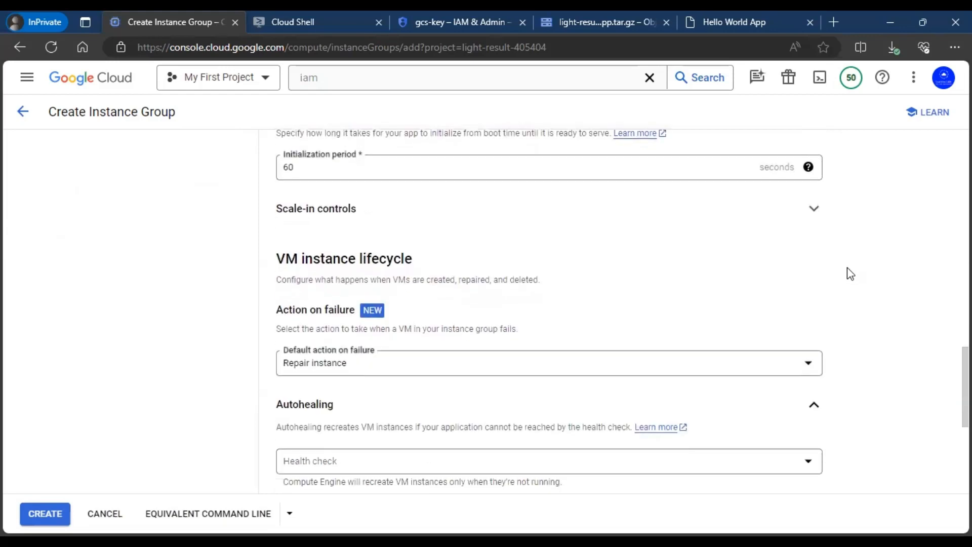
left_click_drag(308, 167, 283, 170)
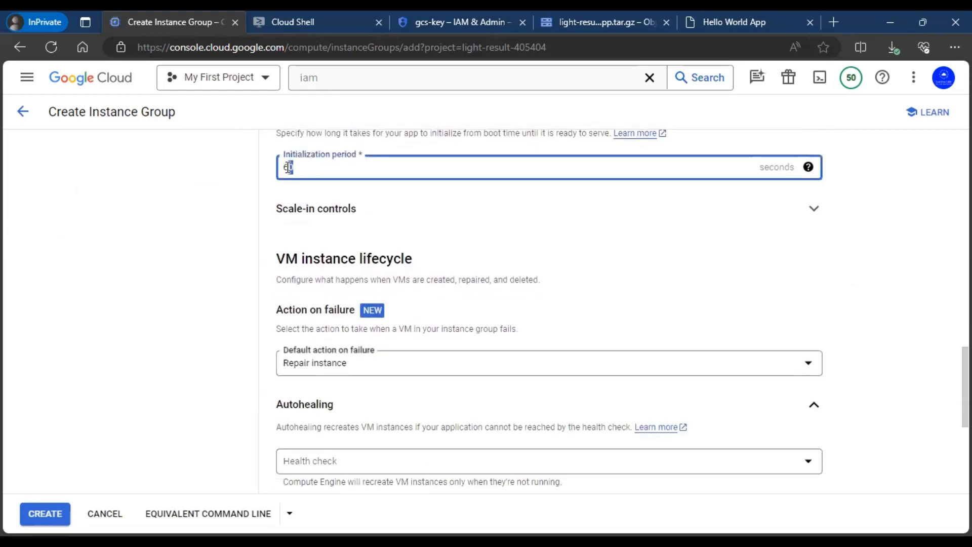
type("300")
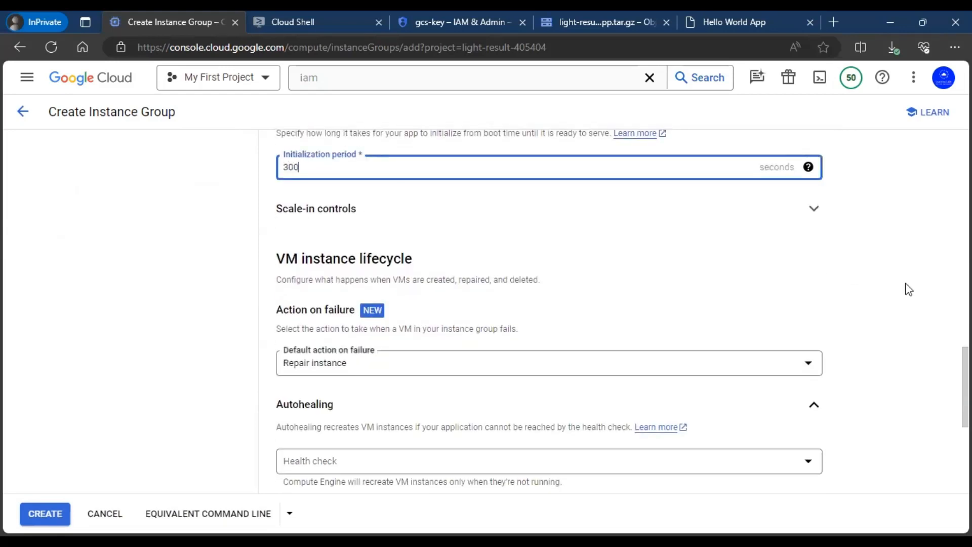
left_click(907, 289)
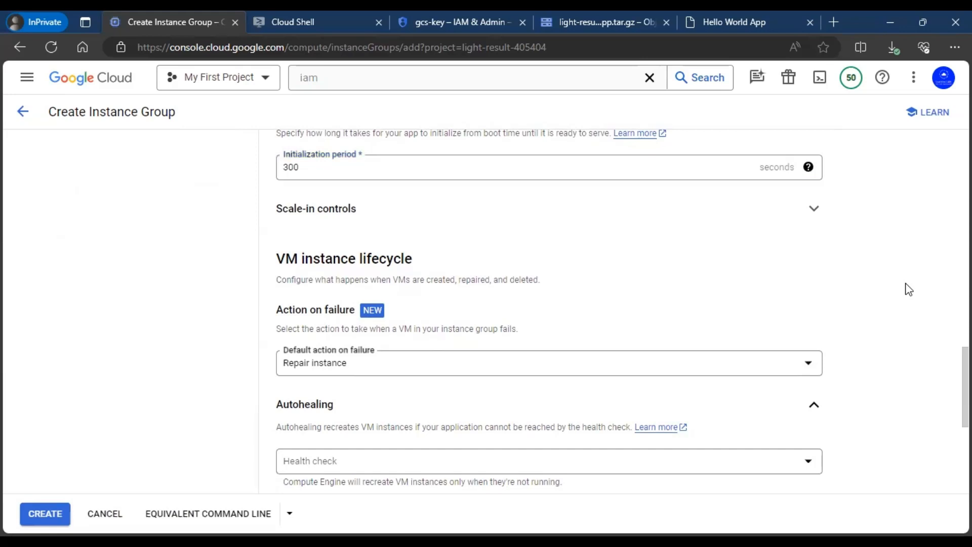
Step: Start a new health check for the group's autohealing and name it app-server-health-check
left_click(816, 212)
scroll(856, 225, "down", 4)
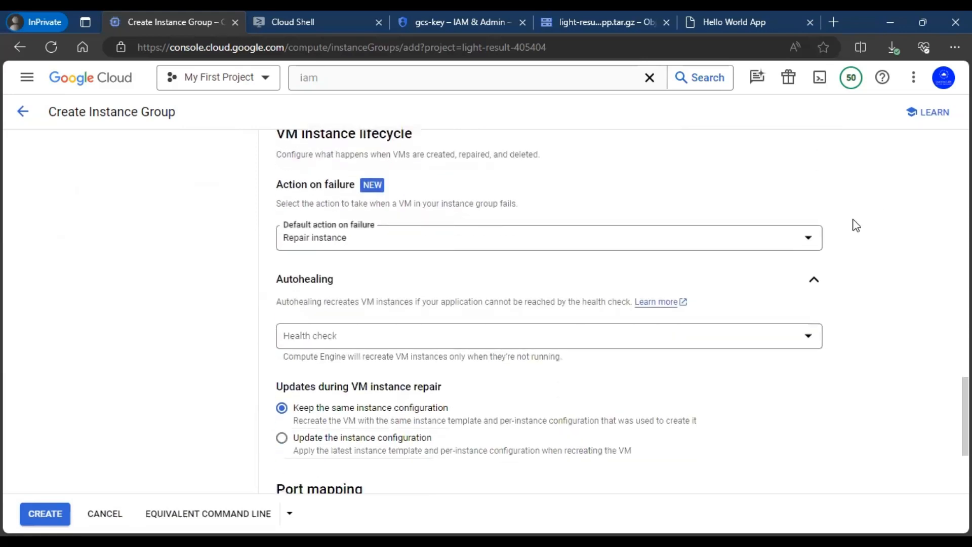
scroll(820, 256, "down", 1)
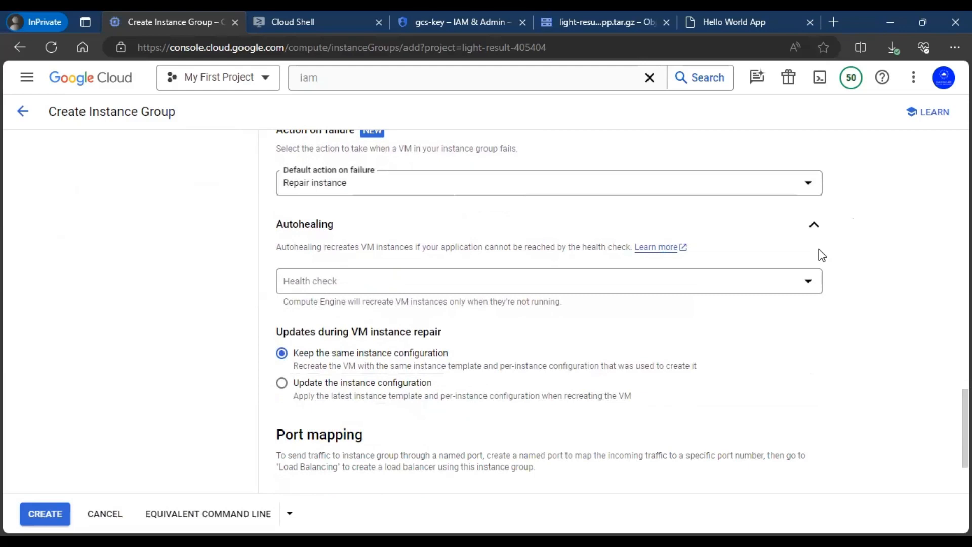
scroll(820, 254, "down", 1)
left_click(802, 232)
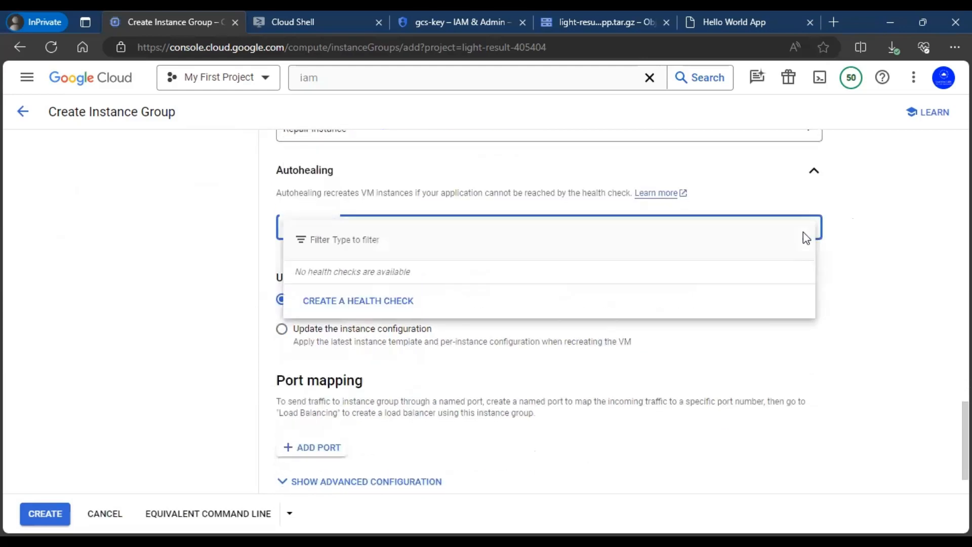
left_click(397, 304)
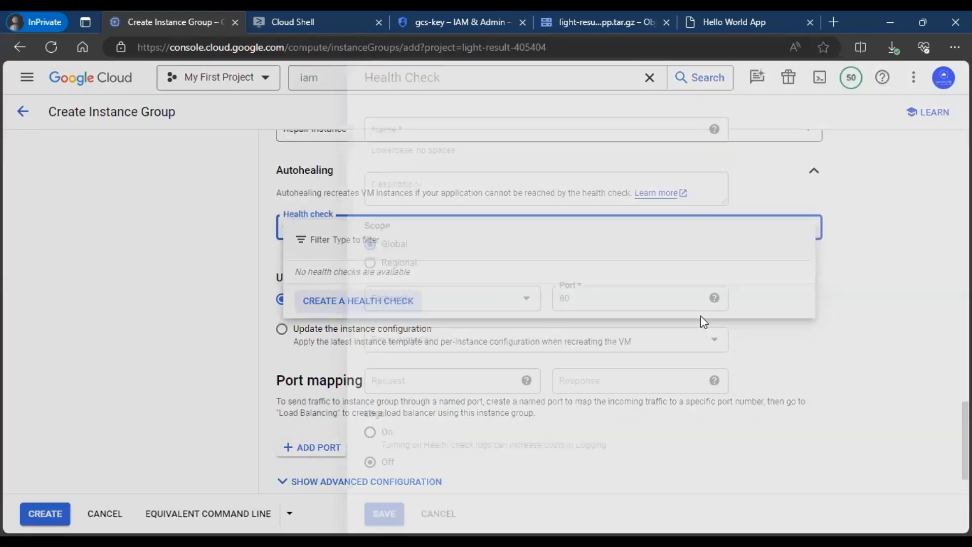
type("a")
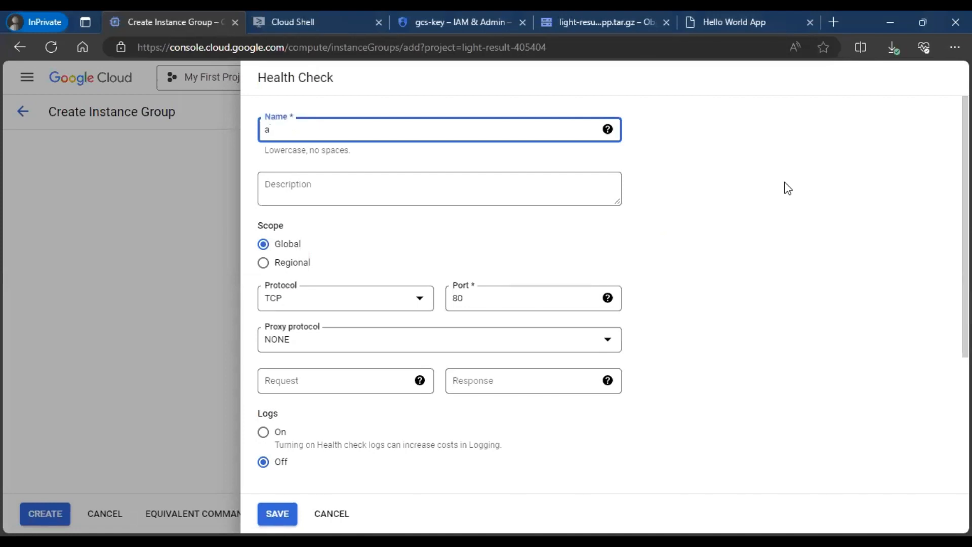
type("pp-sr")
type("rver-")
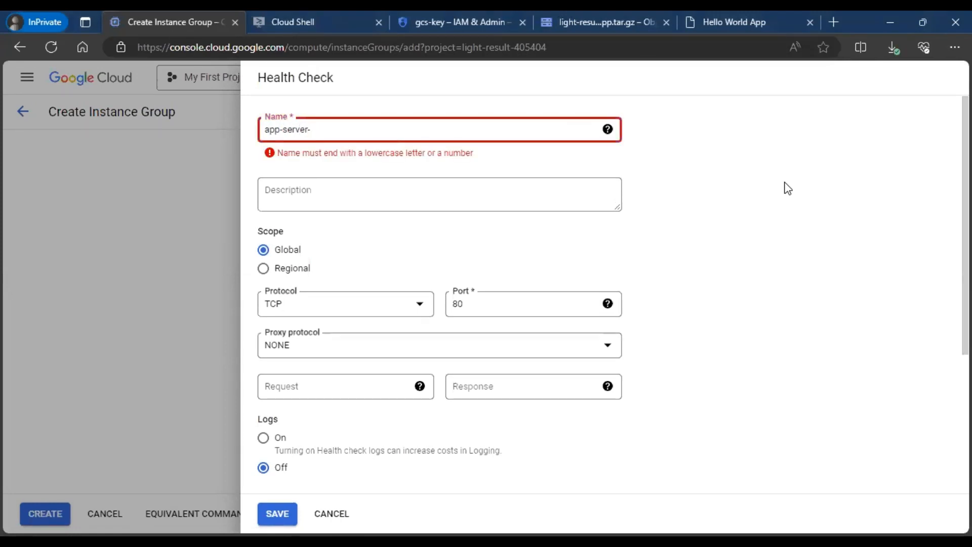
type("health")
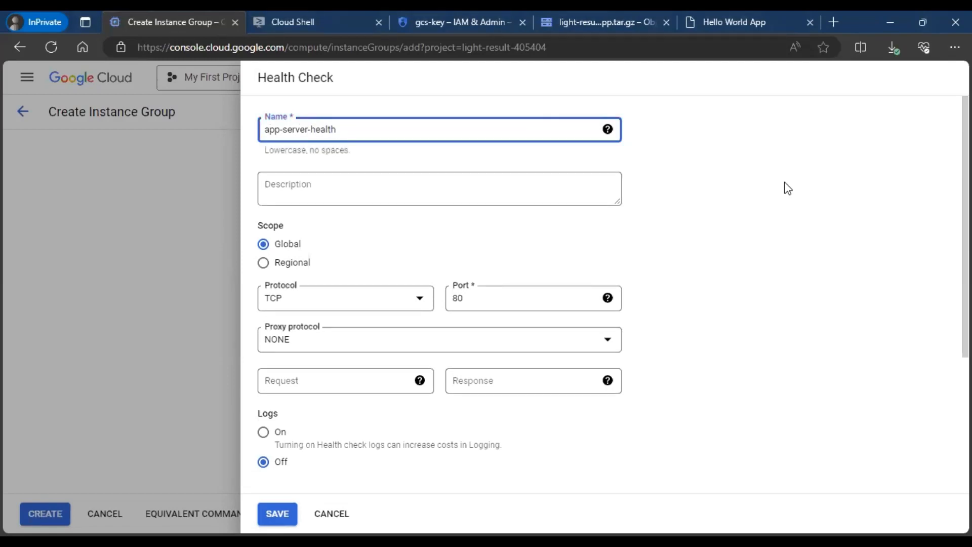
type("-check")
left_click_drag(385, 131, 250, 135)
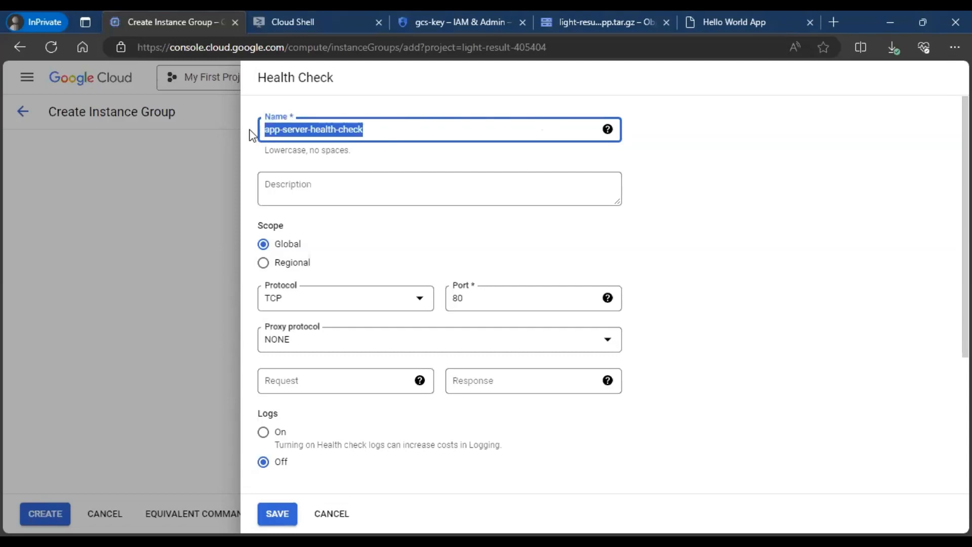
left_click(674, 237)
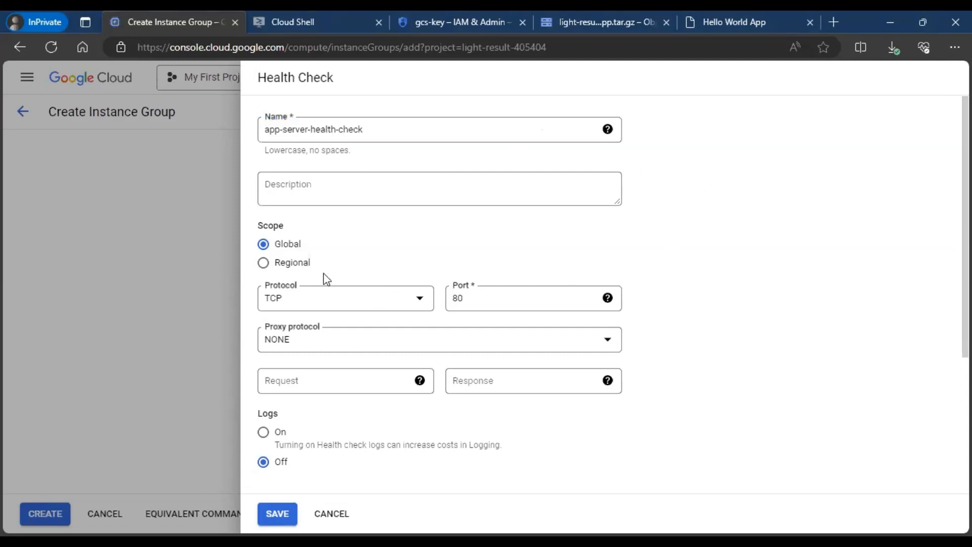
Step: Give the health check a regional scope and set its TCP port to 5000
left_click(264, 263)
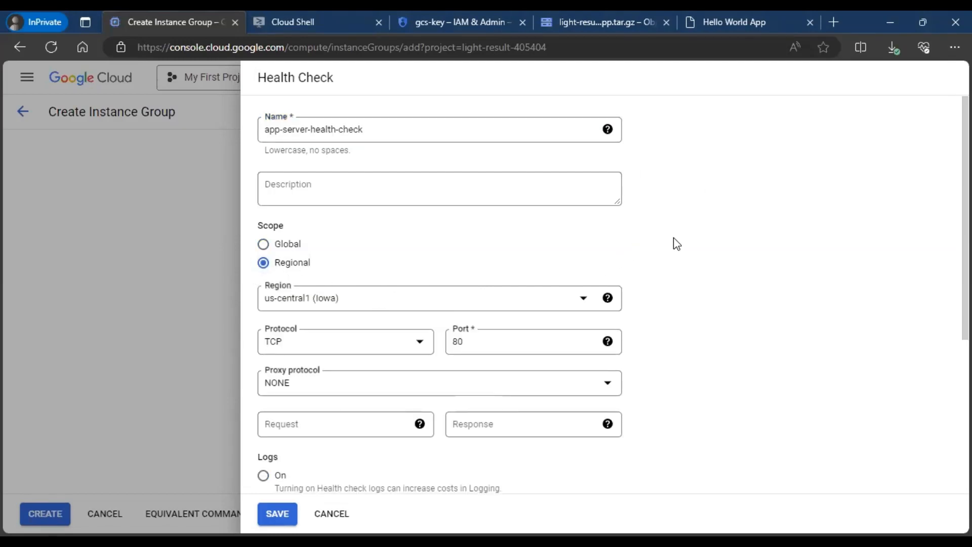
scroll(682, 241, "down", 2)
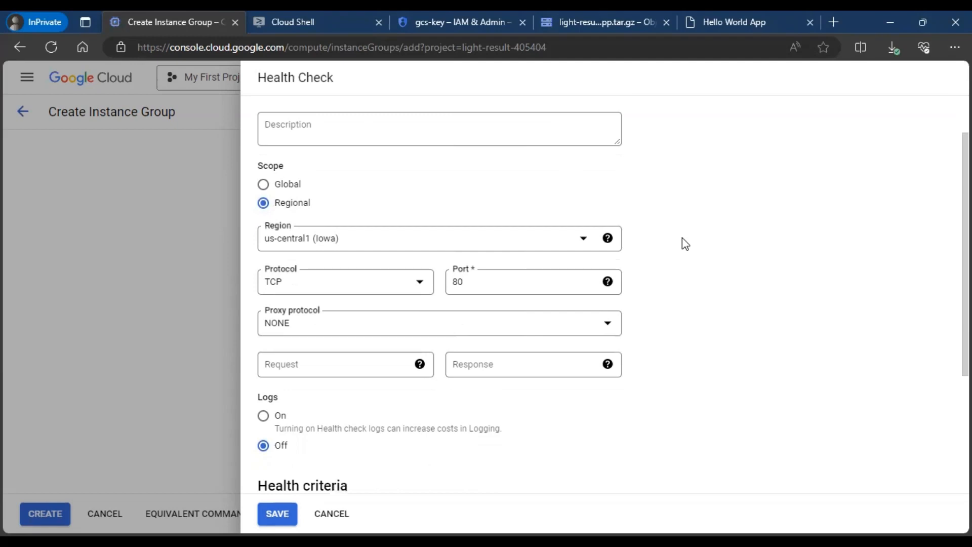
scroll(682, 238, "down", 1)
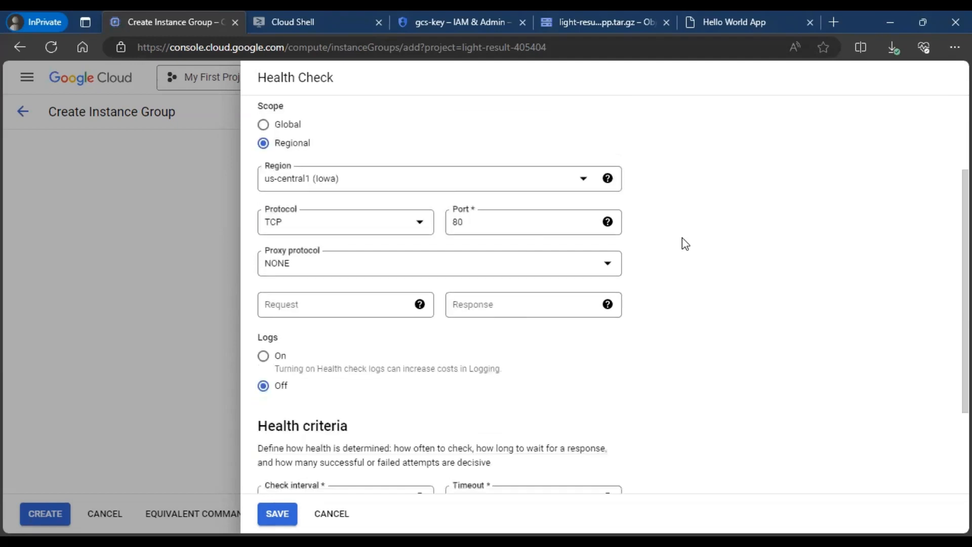
double_click(476, 223)
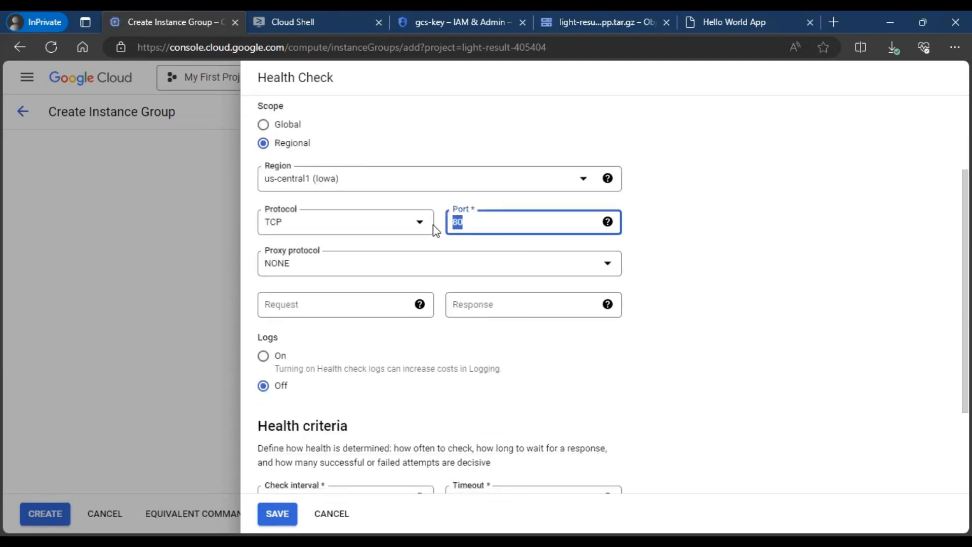
type("5000")
left_click(691, 228)
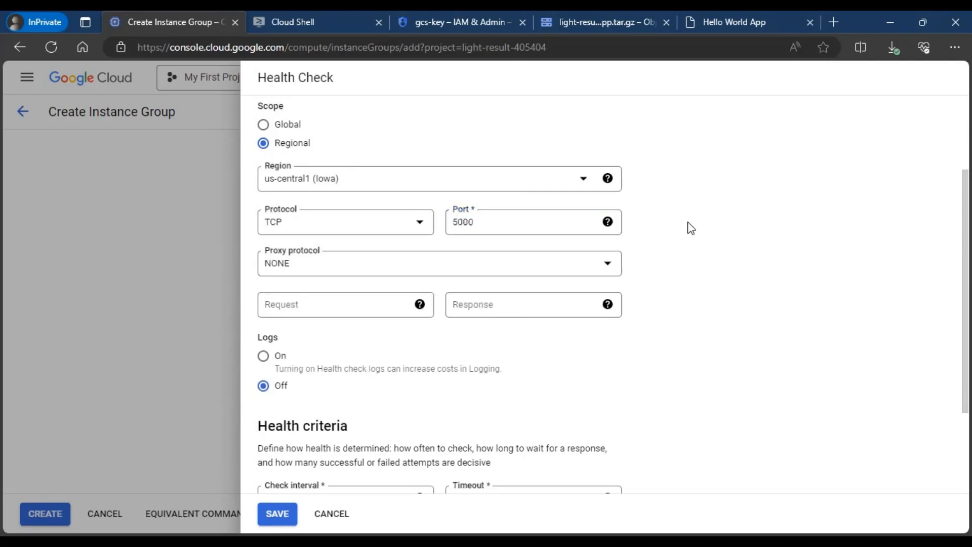
Step: Set the health criteria's check interval and timeout to 300 seconds each
scroll(691, 227, "down", 1)
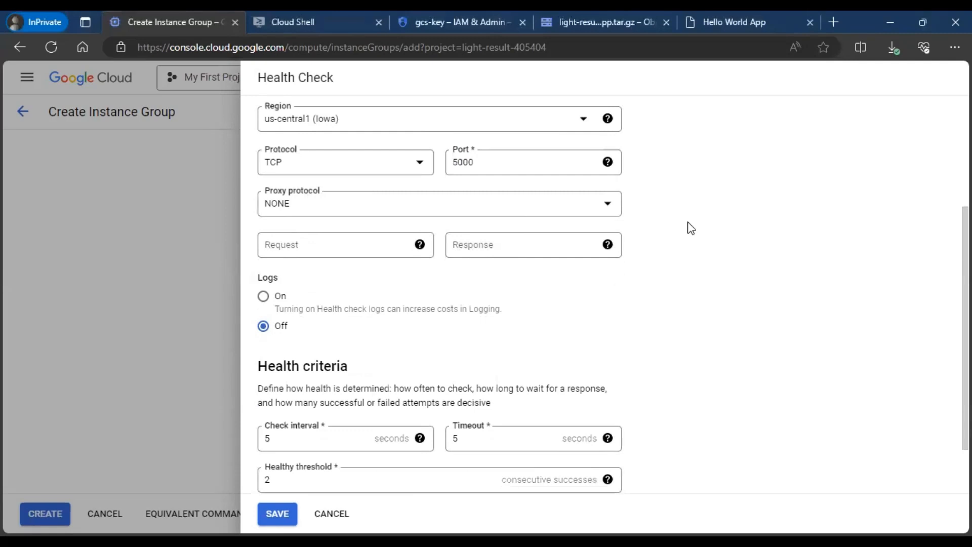
scroll(691, 228, "down", 1)
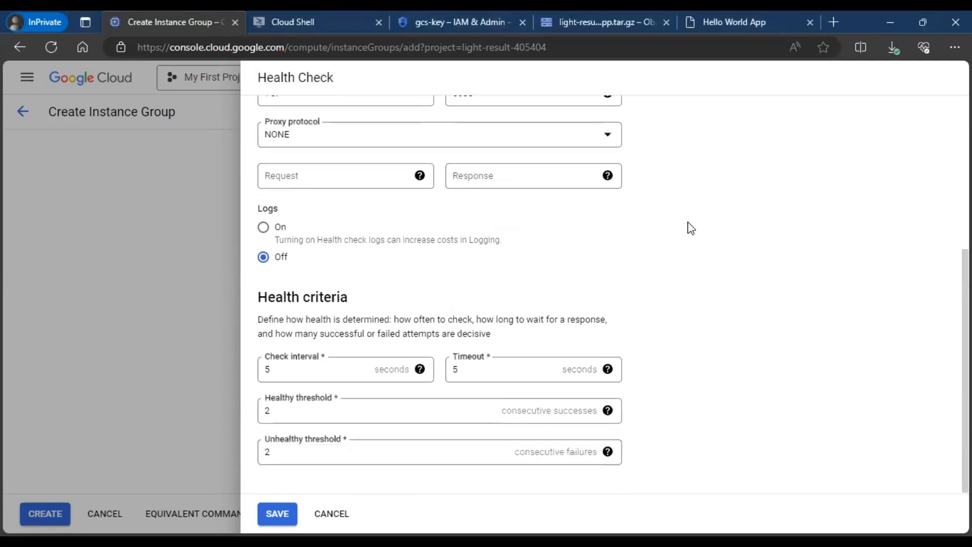
left_click(274, 370)
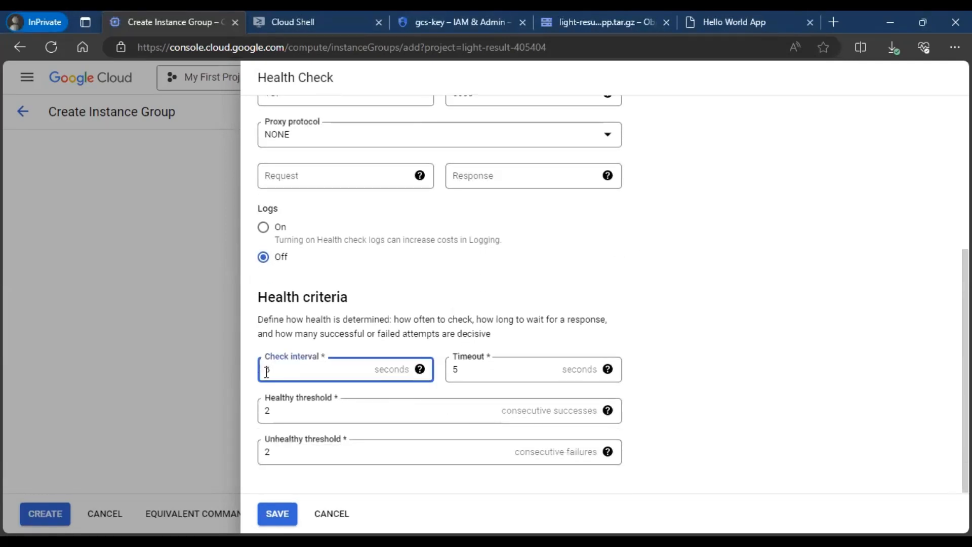
left_click_drag(268, 372, 259, 377)
type("300")
left_click(451, 375)
type("300")
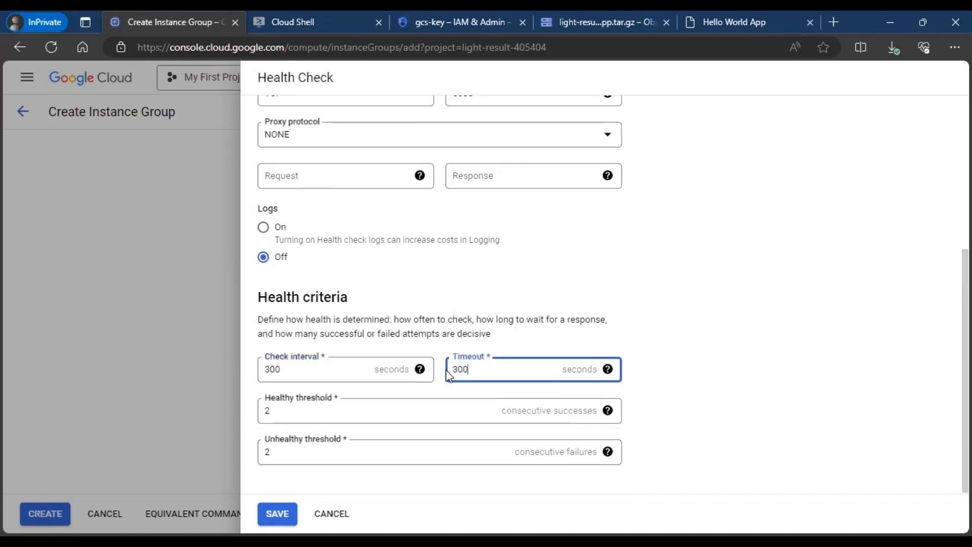
left_click(725, 359)
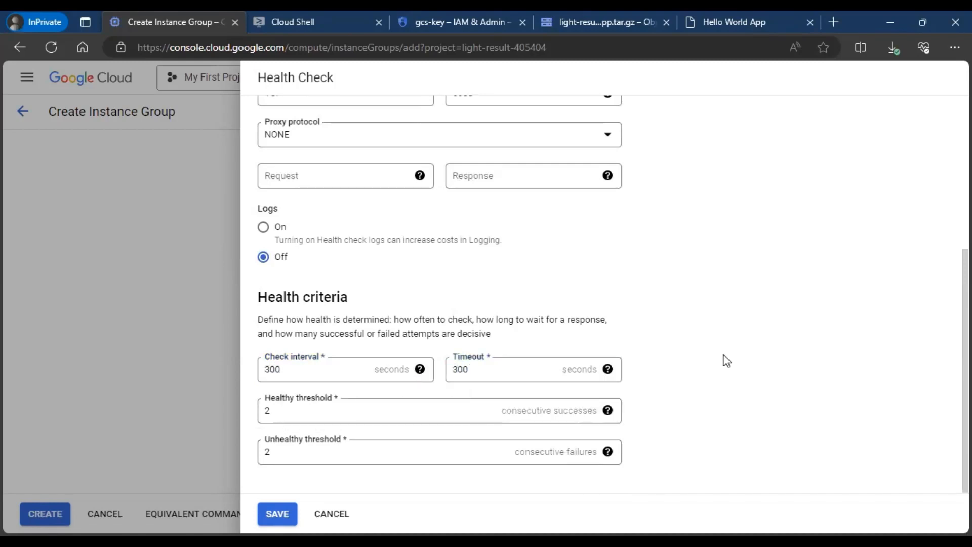
Step: Set the unhealthy threshold to 5 consecutive failures, review the health check's settings and save it
left_click(274, 412)
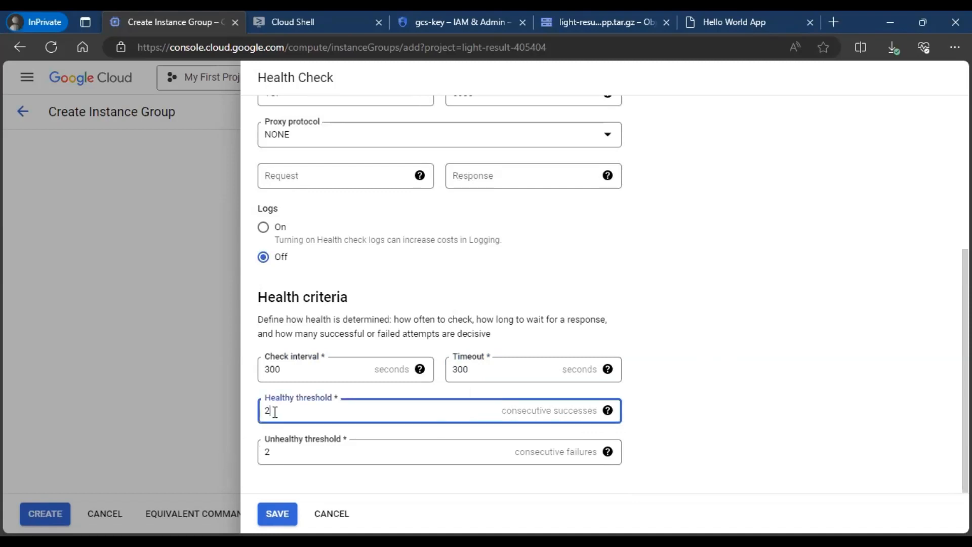
double_click(271, 456)
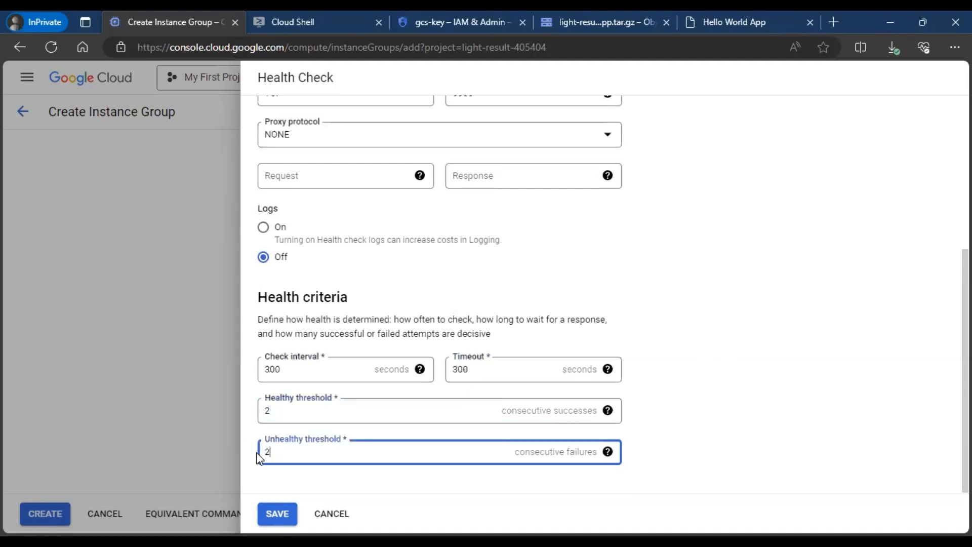
type("5")
left_click(720, 383)
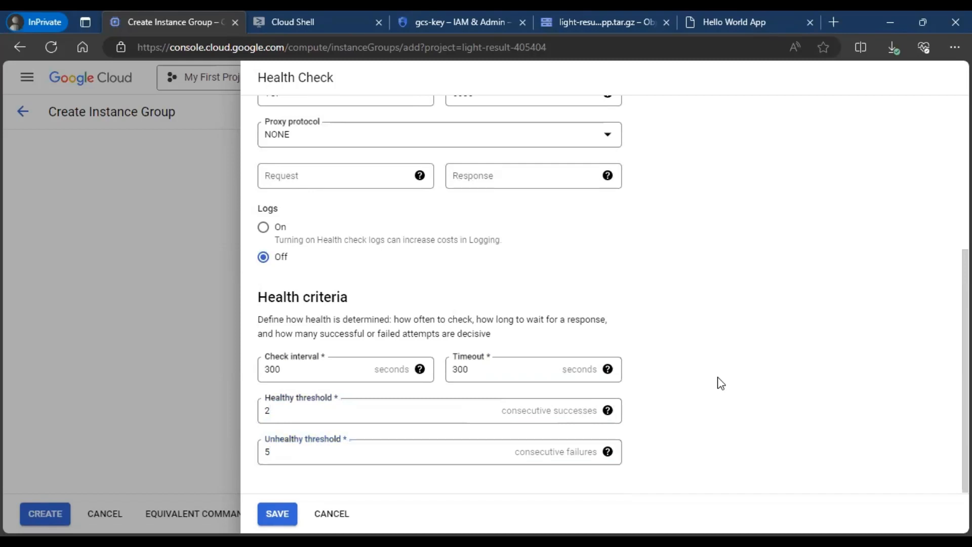
scroll(713, 381, "up", 2)
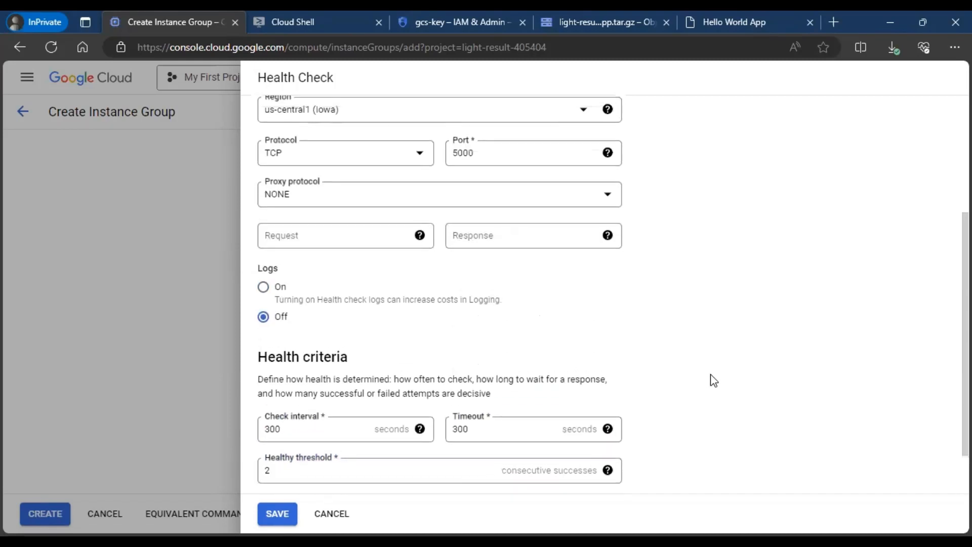
scroll(714, 381, "up", 1)
scroll(714, 380, "up", 3)
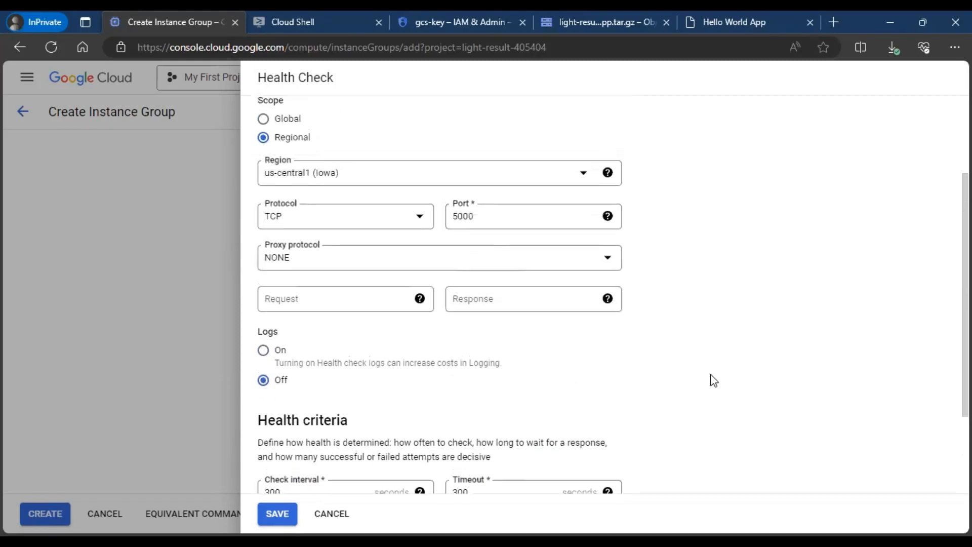
scroll(713, 377, "down", 5)
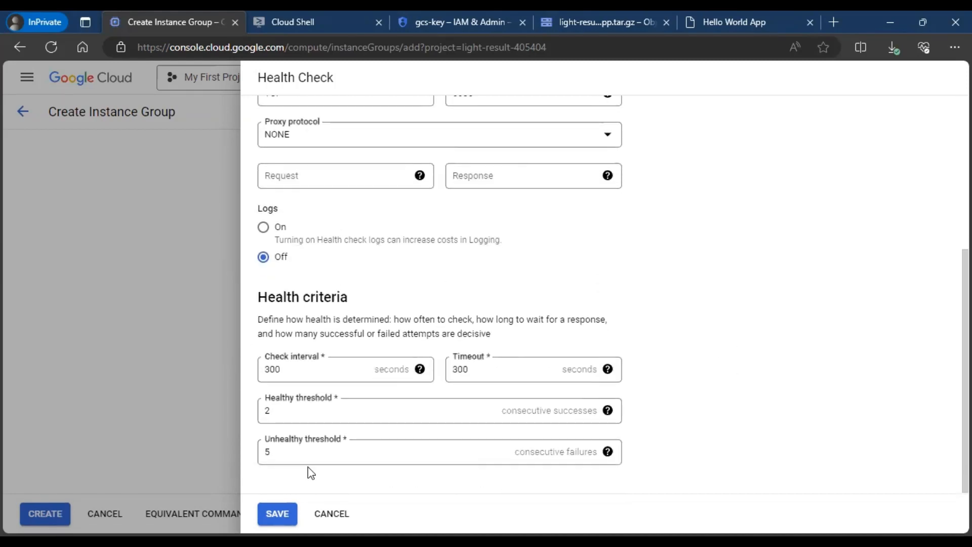
left_click(277, 514)
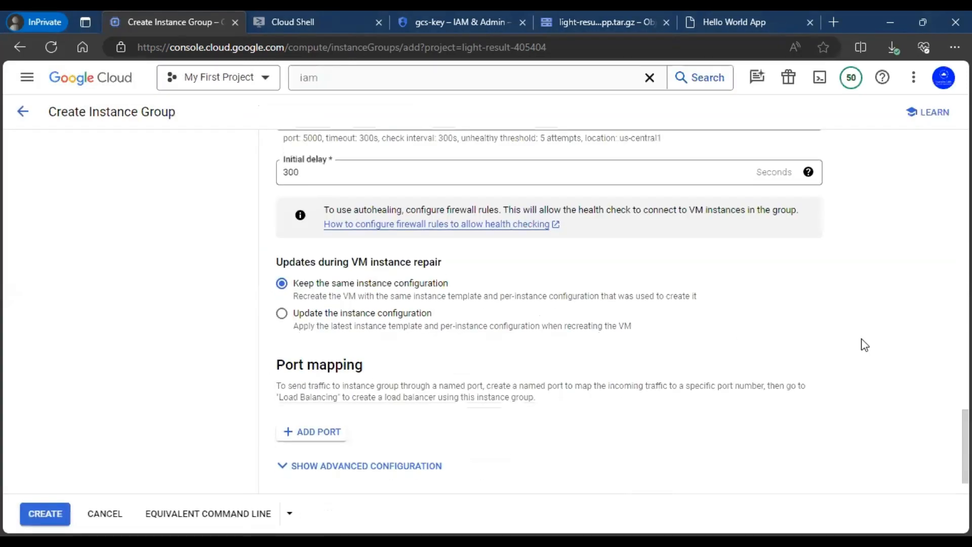
Step: Choose to update the instance configuration during VM instance repair, and look through the advanced configuration down to the managed instance list API options
left_click(313, 314)
scroll(854, 321, "down", 1)
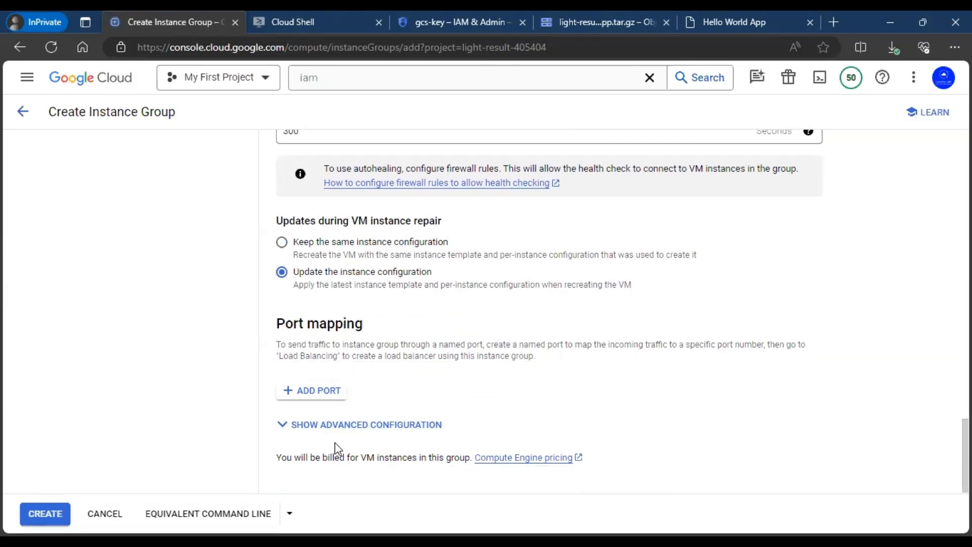
left_click(348, 426)
scroll(471, 403, "down", 4)
scroll(471, 402, "down", 3)
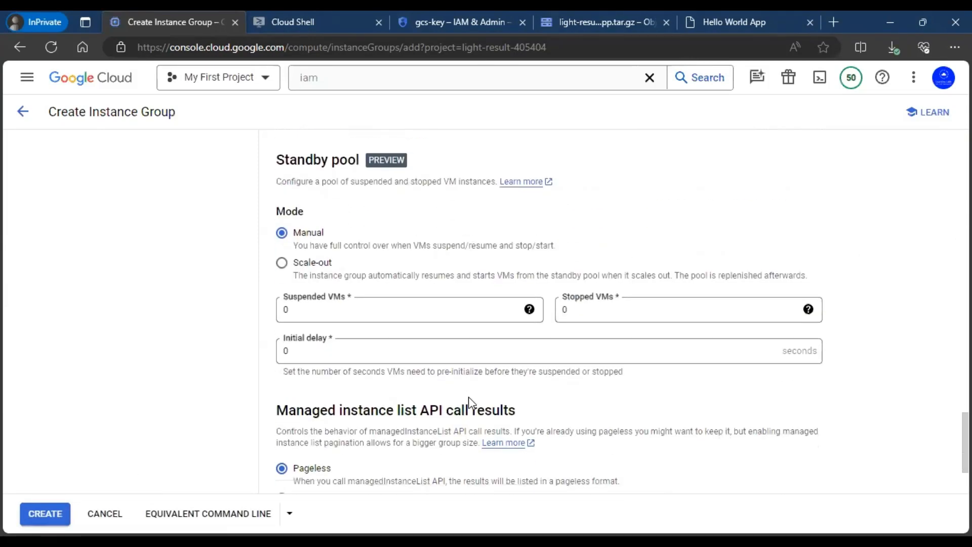
scroll(472, 402, "down", 3)
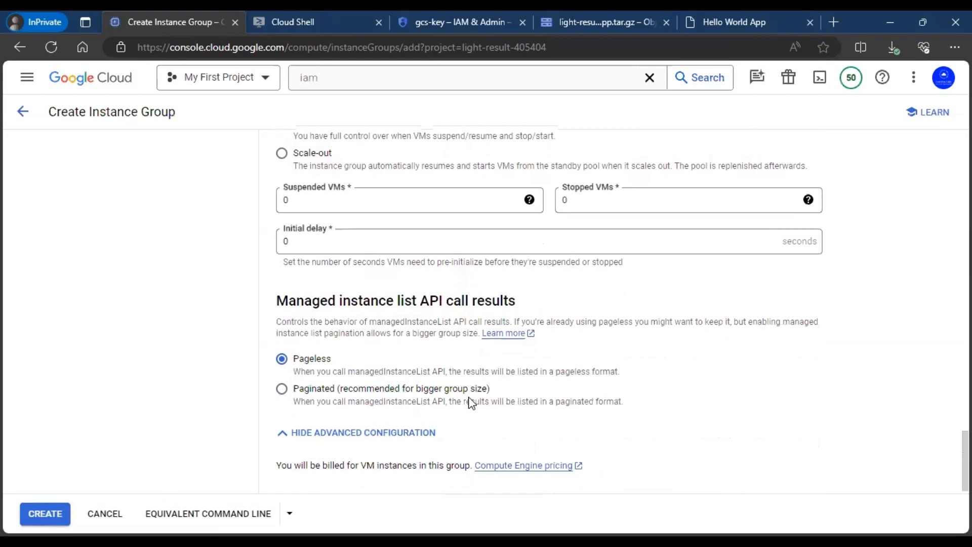
Step: Create the managed instance group, then open the app-server group's overview and check its instance health
left_click(45, 514)
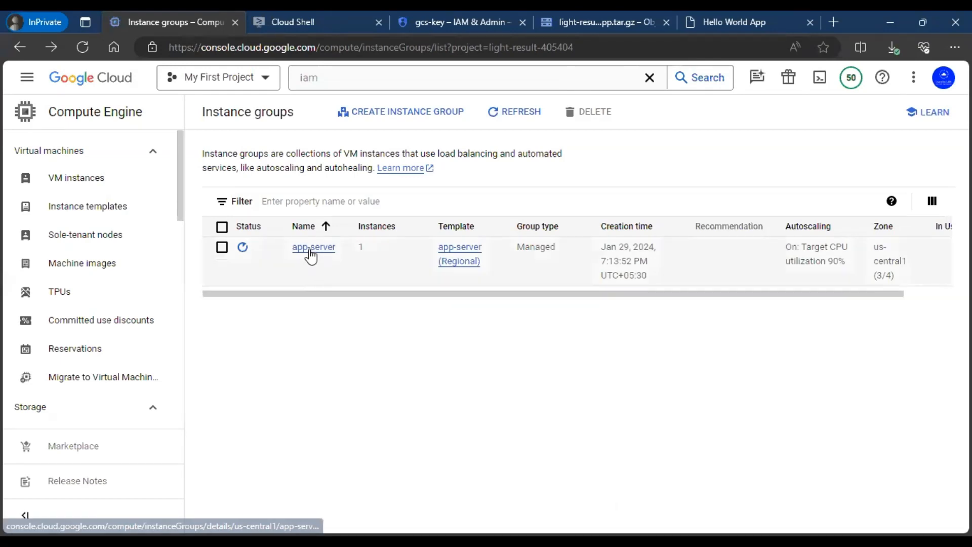
left_click(312, 253)
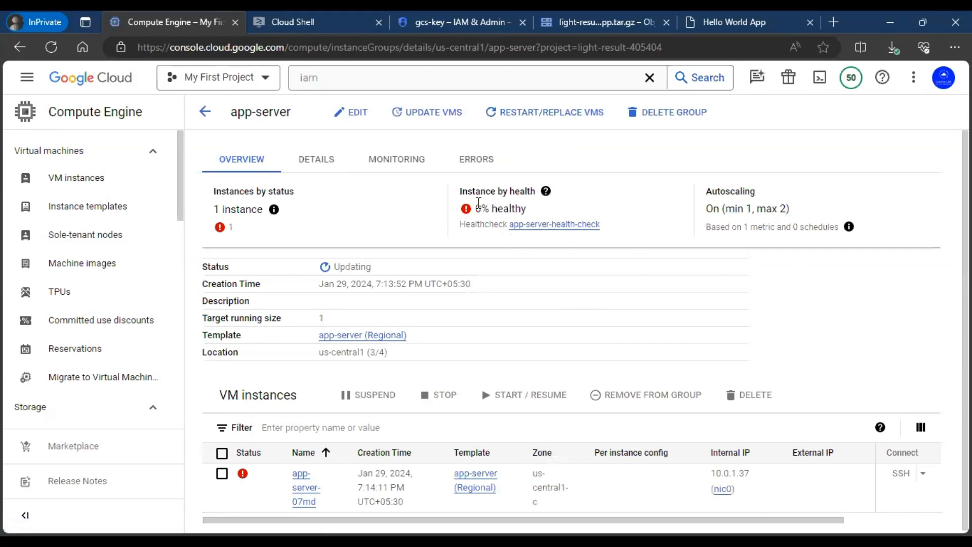
left_click_drag(476, 206, 527, 208)
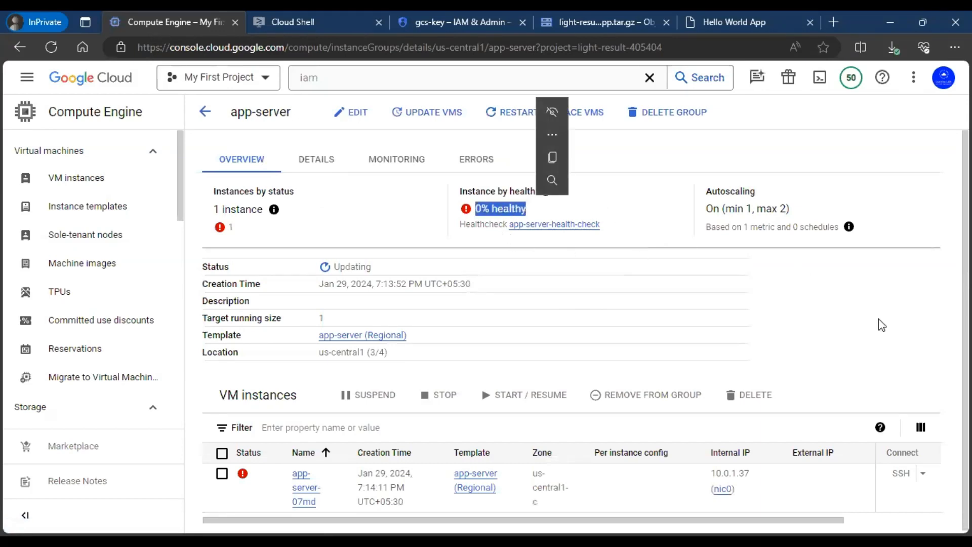
left_click(904, 315)
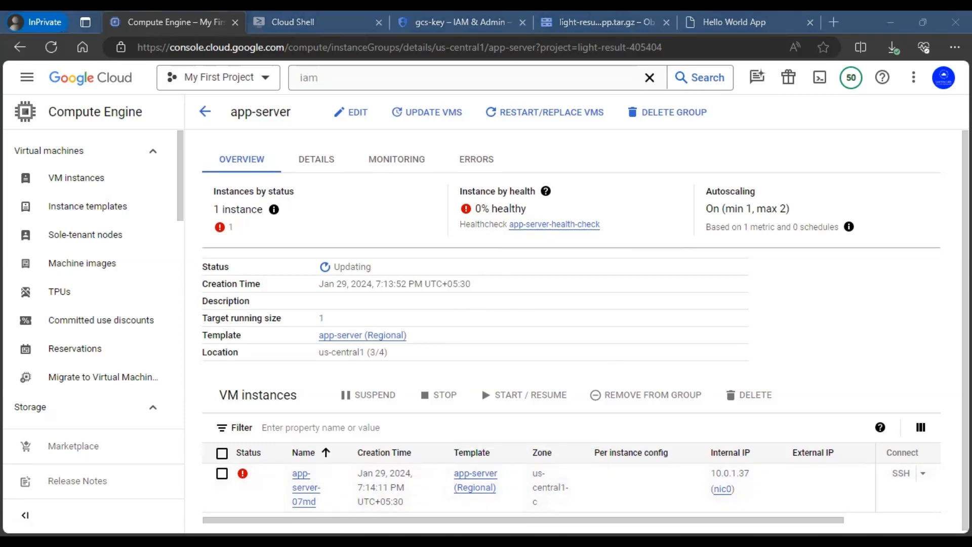
key("ctrl+t")
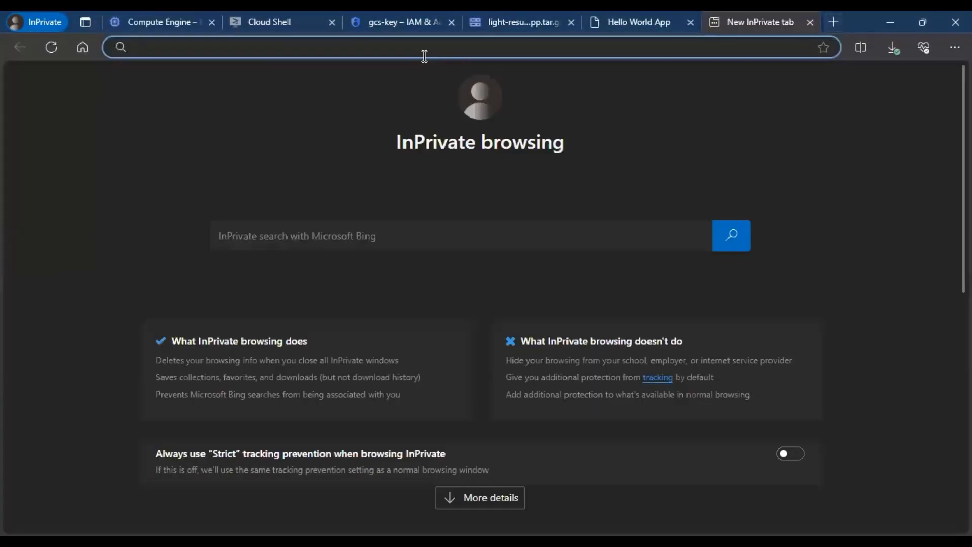
type("https://cloud.google.com/load-balancing/docs/health-check-concepts")
key("Return")
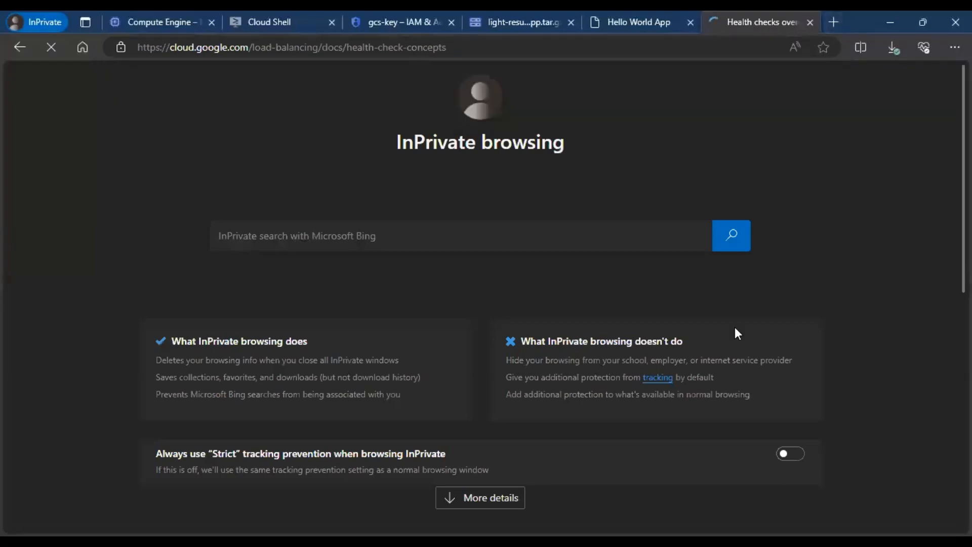
scroll(490, 329, "down", 2)
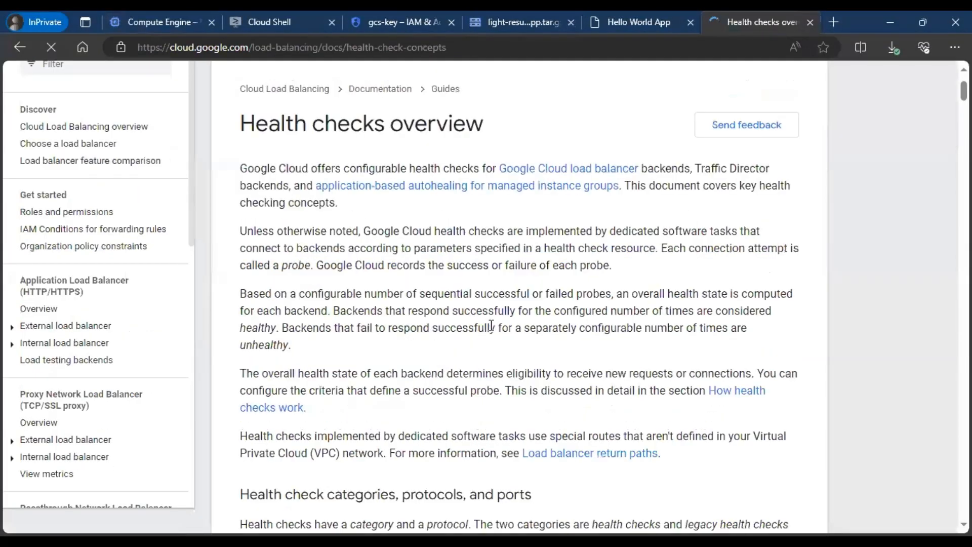
scroll(491, 329, "down", 15)
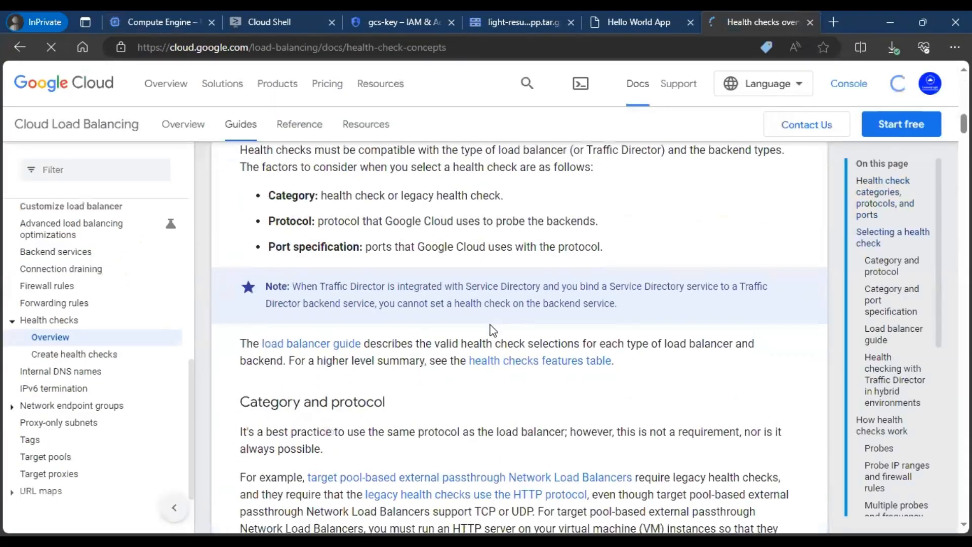
scroll(491, 332, "down", 20)
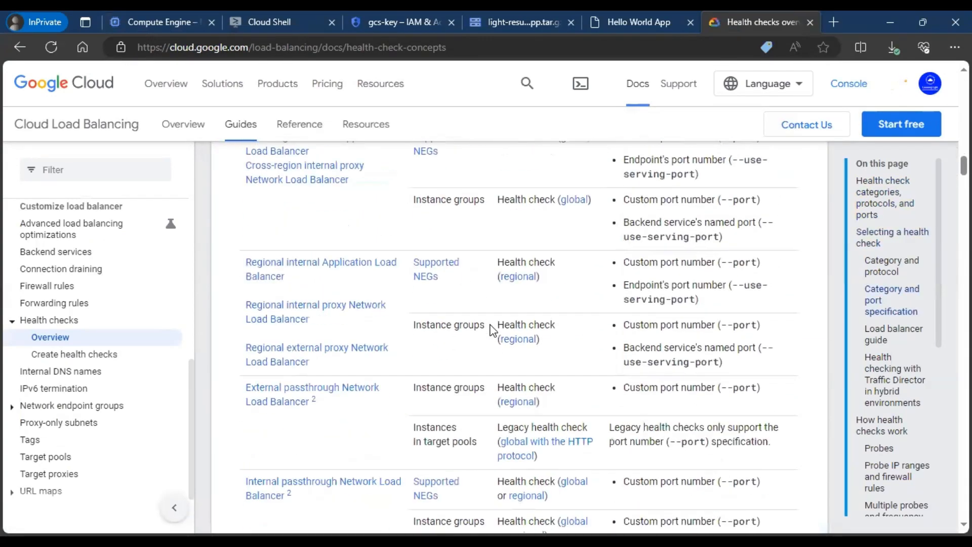
scroll(490, 329, "down", 15)
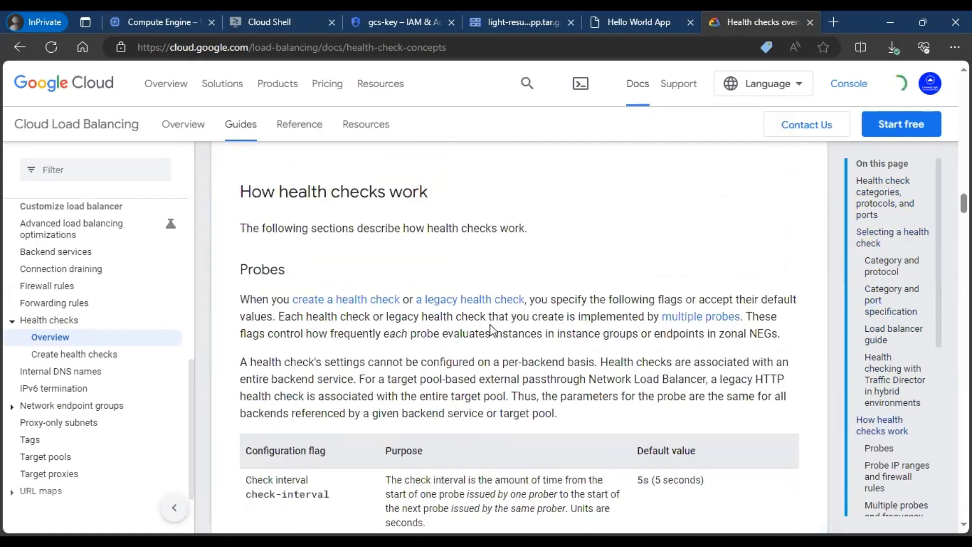
scroll(490, 329, "down", 7)
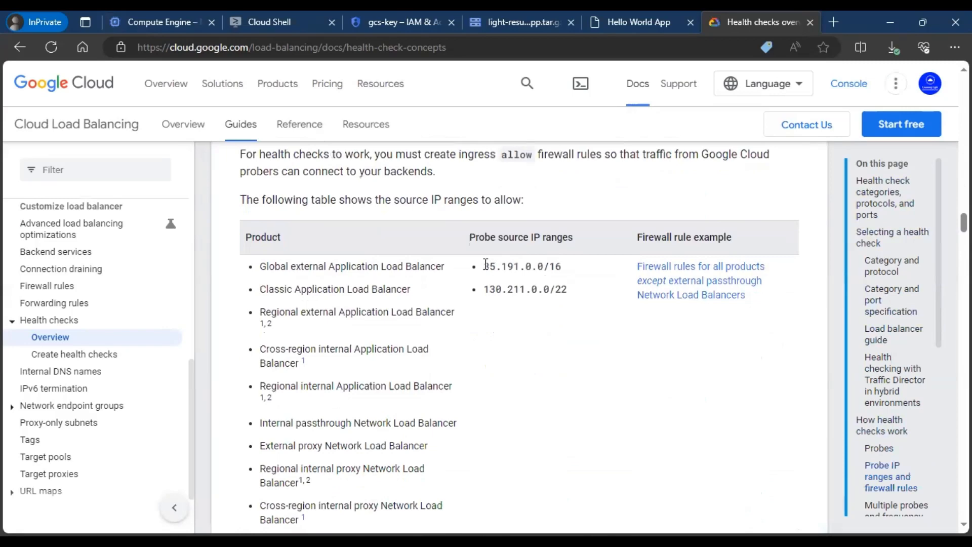
Step: Copy the 35.191.0.0/16 probe range listed for the internal passthrough Network Load Balancer
left_click_drag(485, 264, 560, 264)
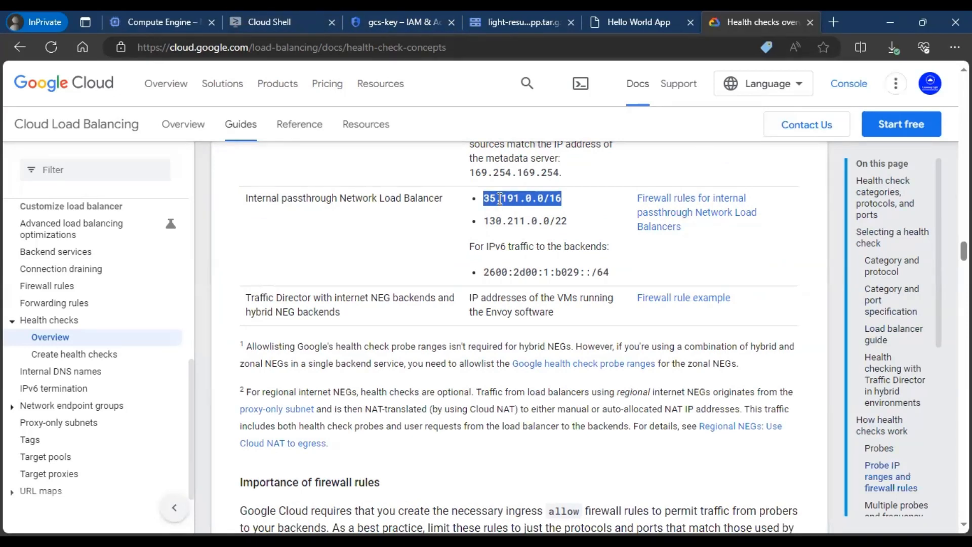
left_click(453, 198)
left_click_drag(483, 197, 553, 195)
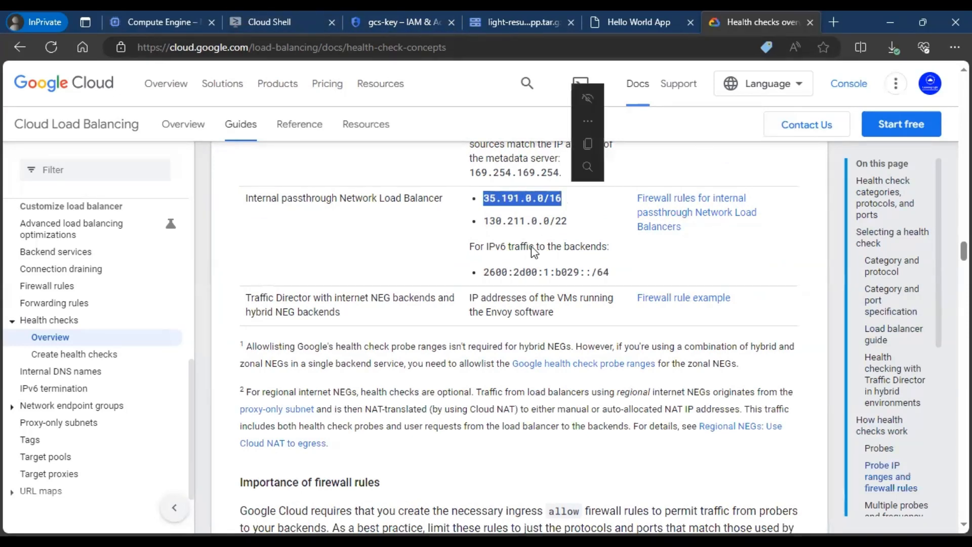
left_click(515, 233)
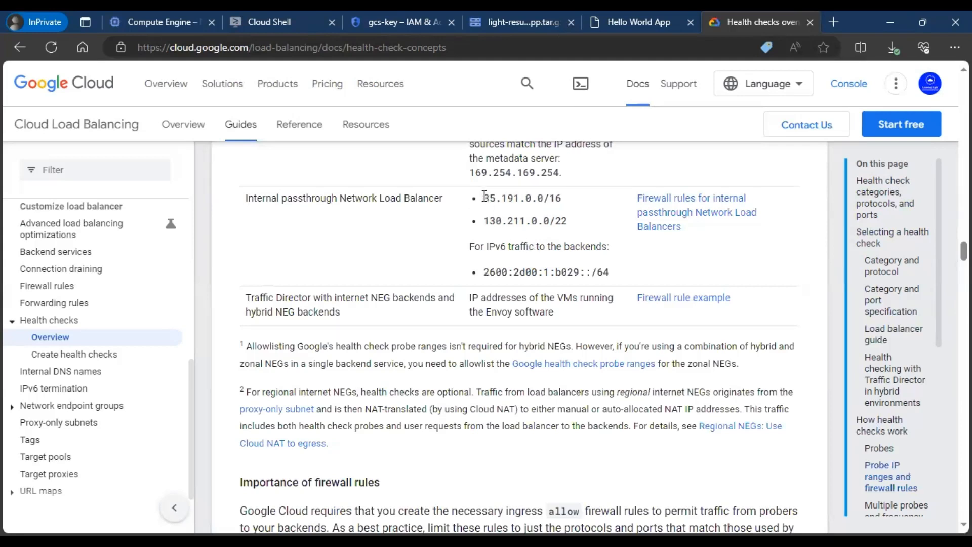
left_click_drag(484, 197, 570, 201)
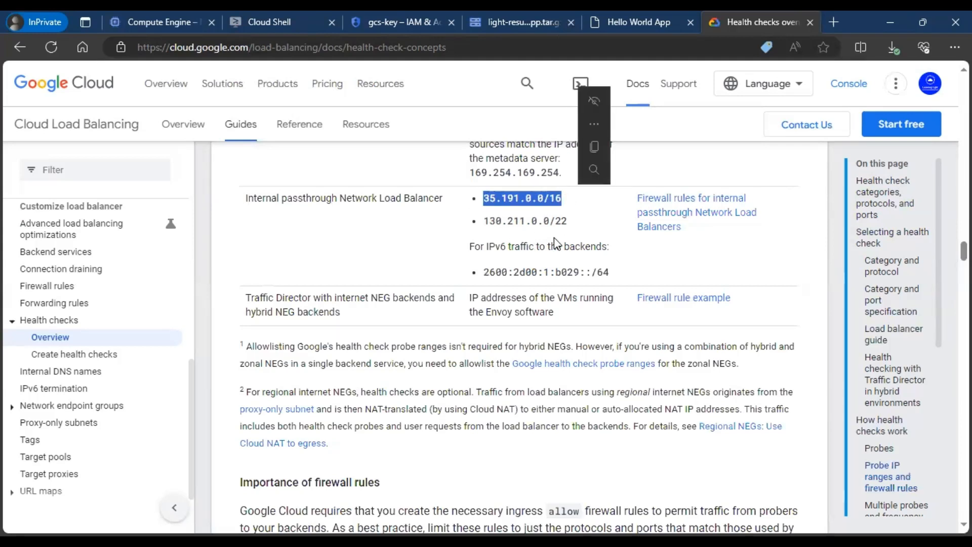
left_click(545, 208)
left_click_drag(562, 197, 481, 203)
key("ctrl+c")
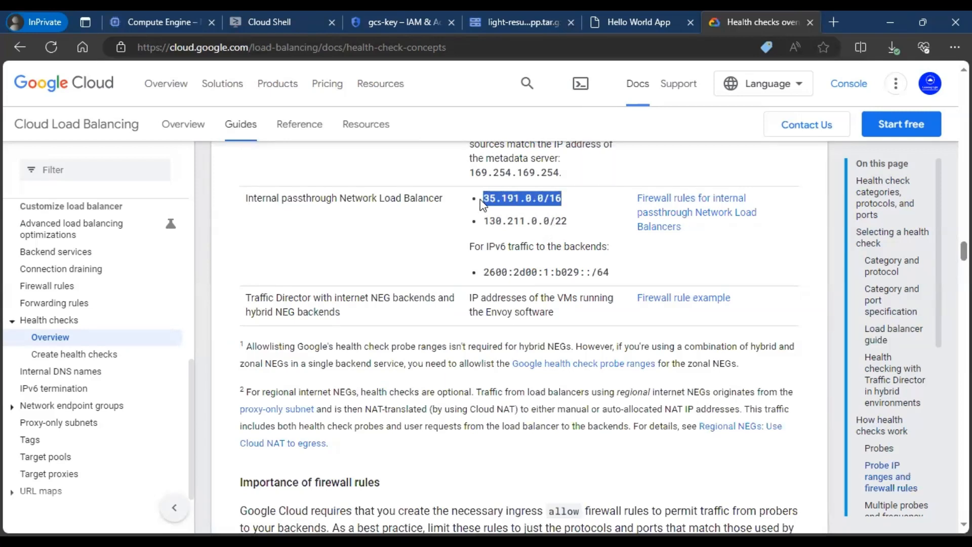
Step: Return to the console, search for the firewall pages, open Firewall policies in a new tab and dismiss its relocation notice
left_click(162, 12)
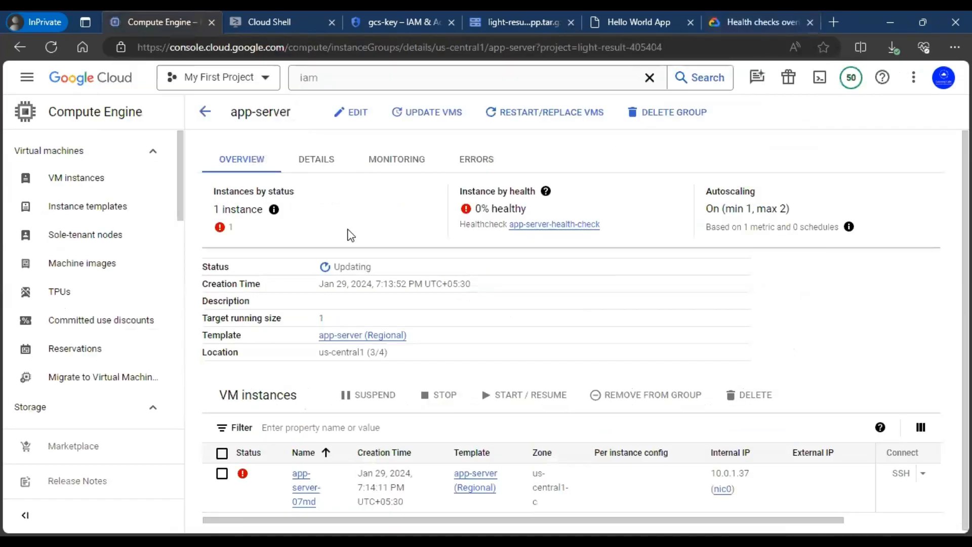
left_click(436, 81)
left_click_drag(436, 81, 301, 88)
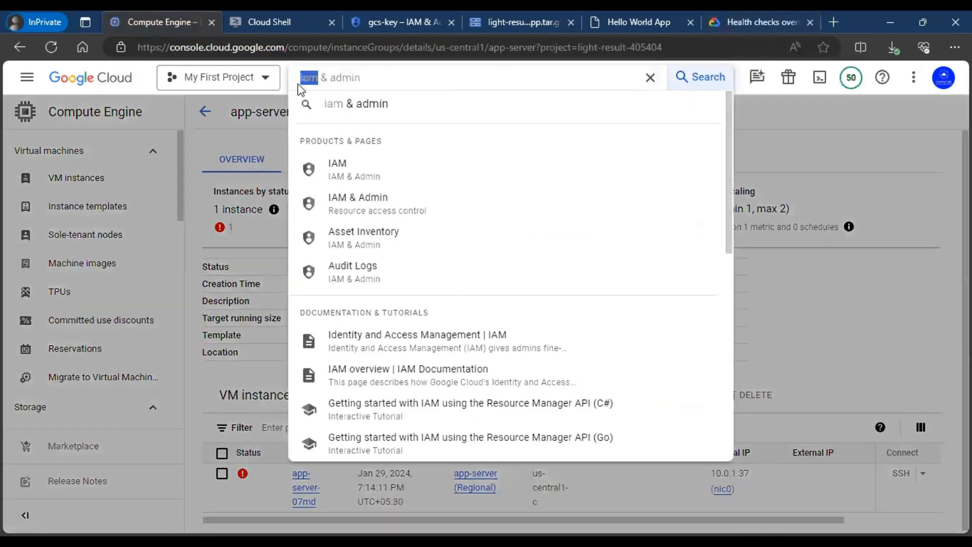
type("fire")
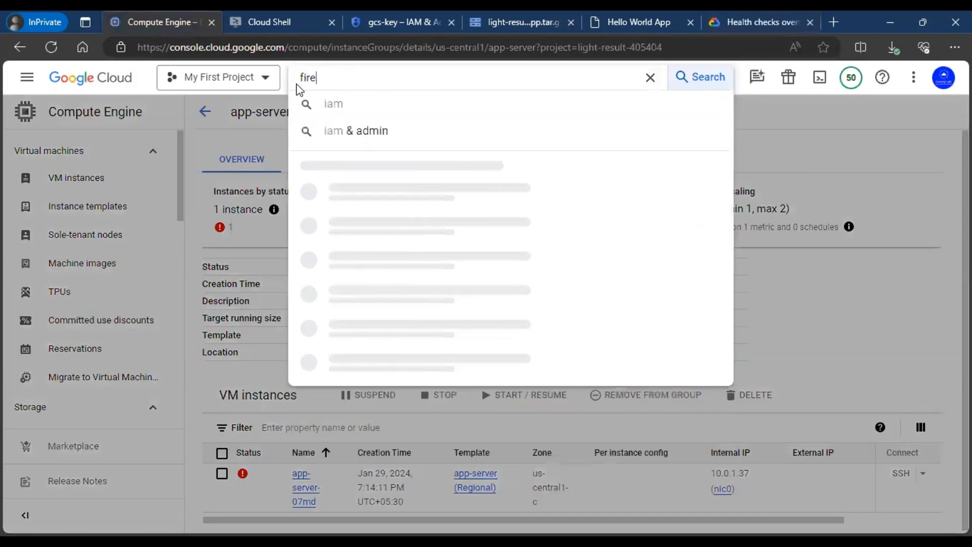
type("wa")
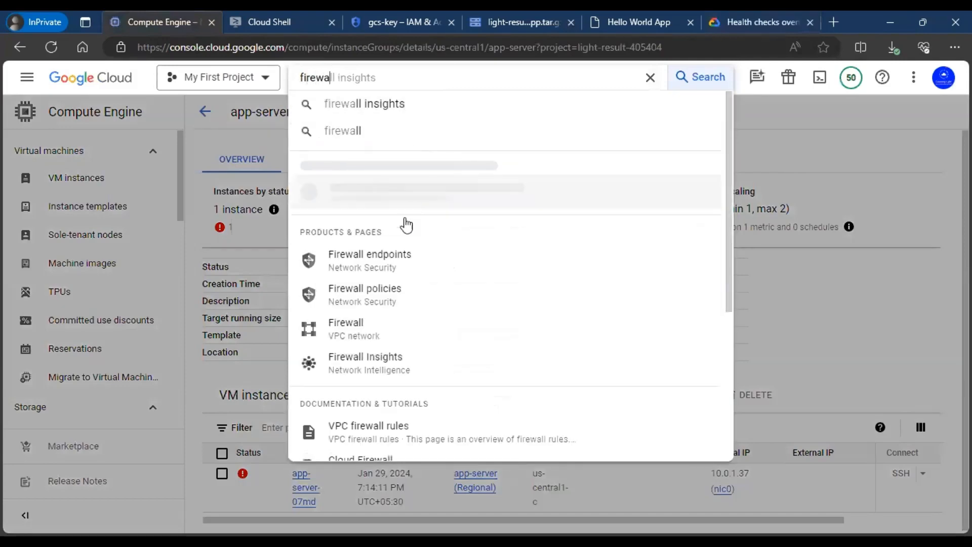
right_click(370, 266)
left_click(403, 275)
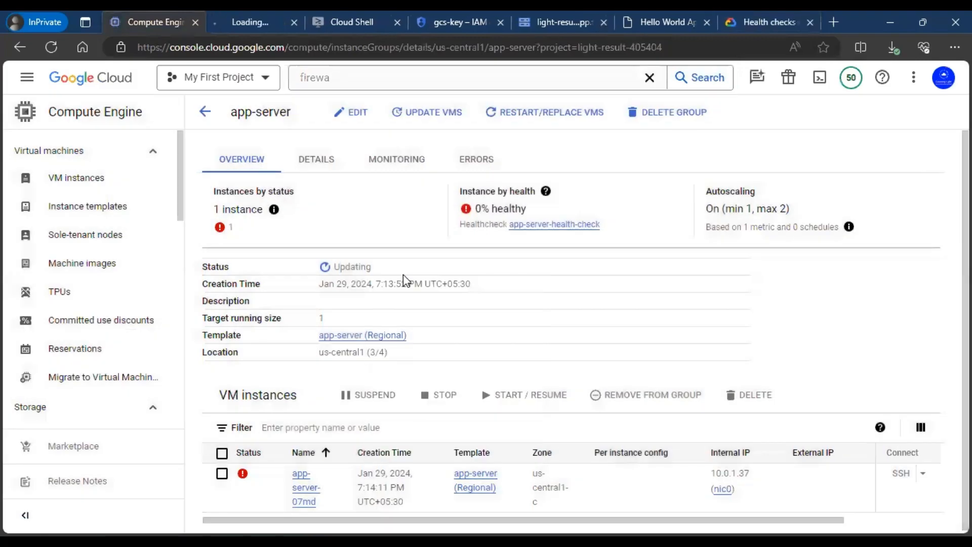
left_click(247, 22)
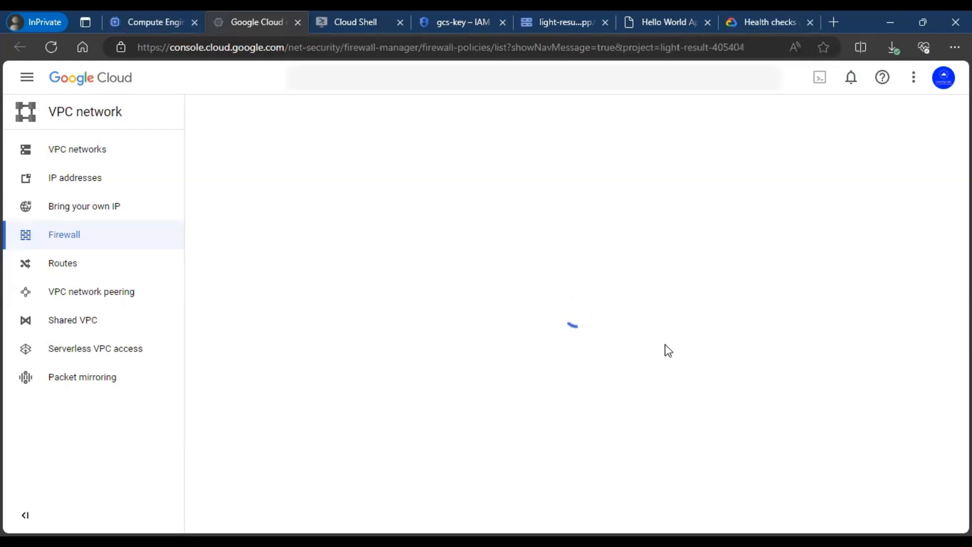
scroll(669, 351, "down", 10)
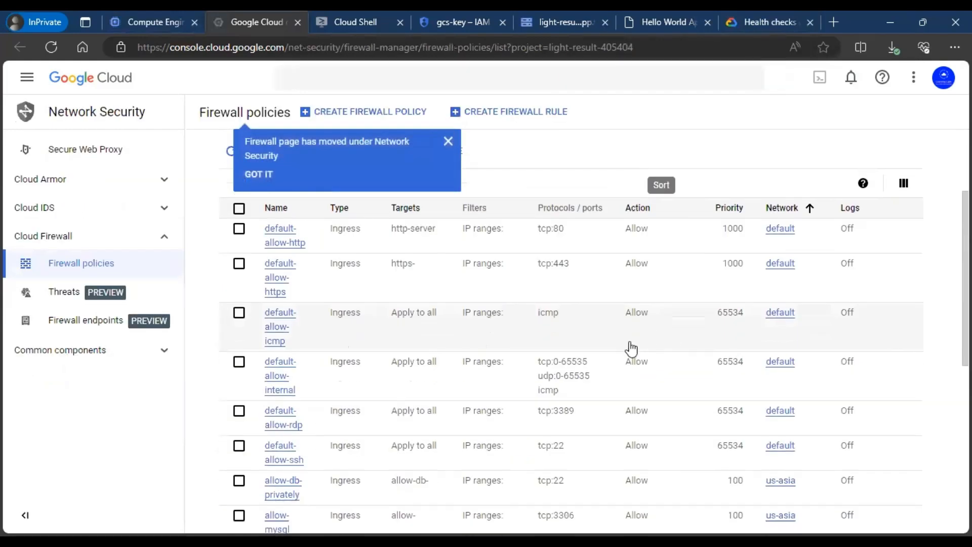
left_click(448, 142)
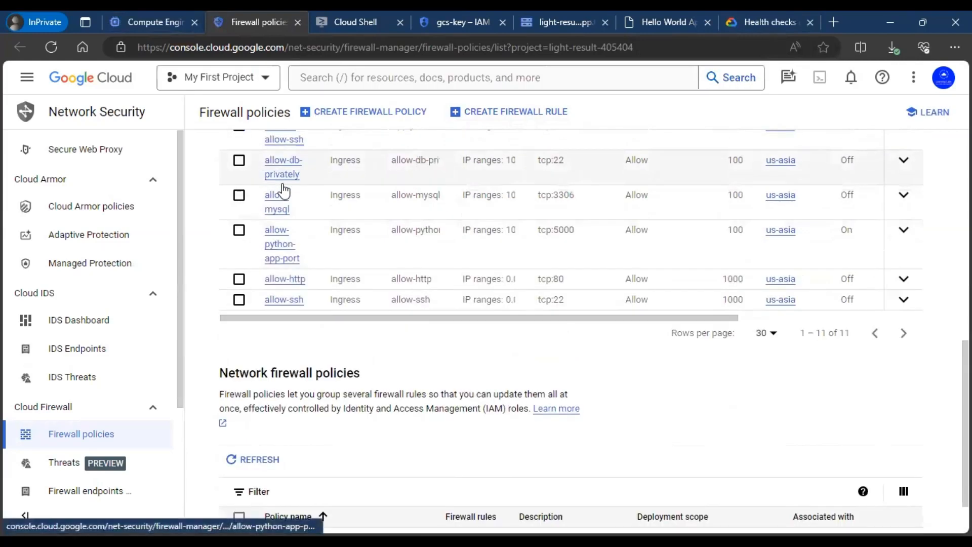
Step: Edit the allow-python-app-port firewall rule and add 35.191.0.0/16 to its source IPv4 ranges
left_click(282, 246)
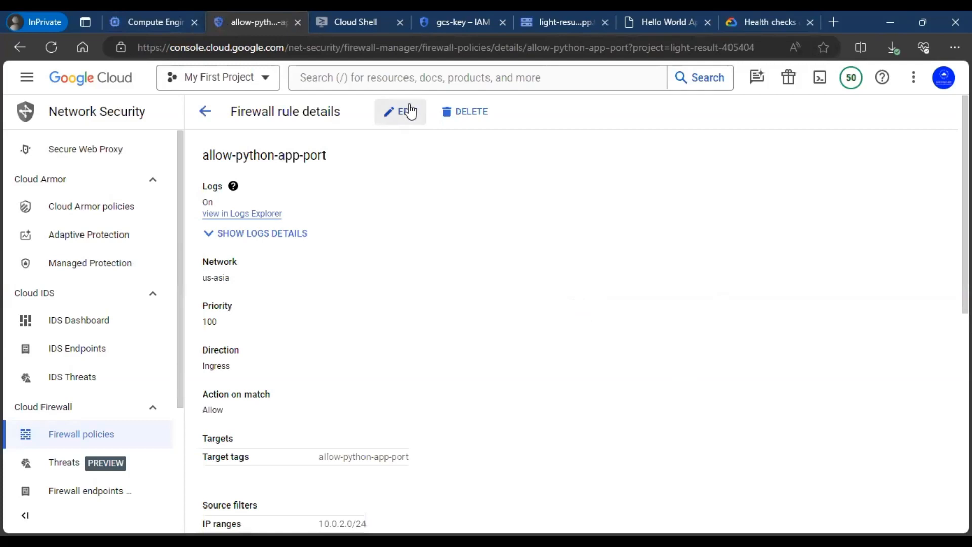
left_click(401, 110)
scroll(520, 337, "down", 6)
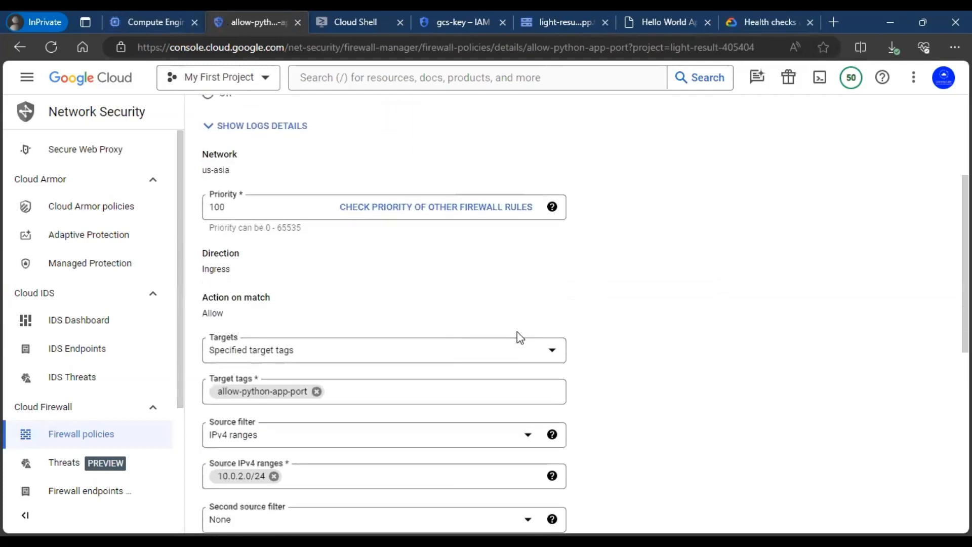
left_click(285, 346)
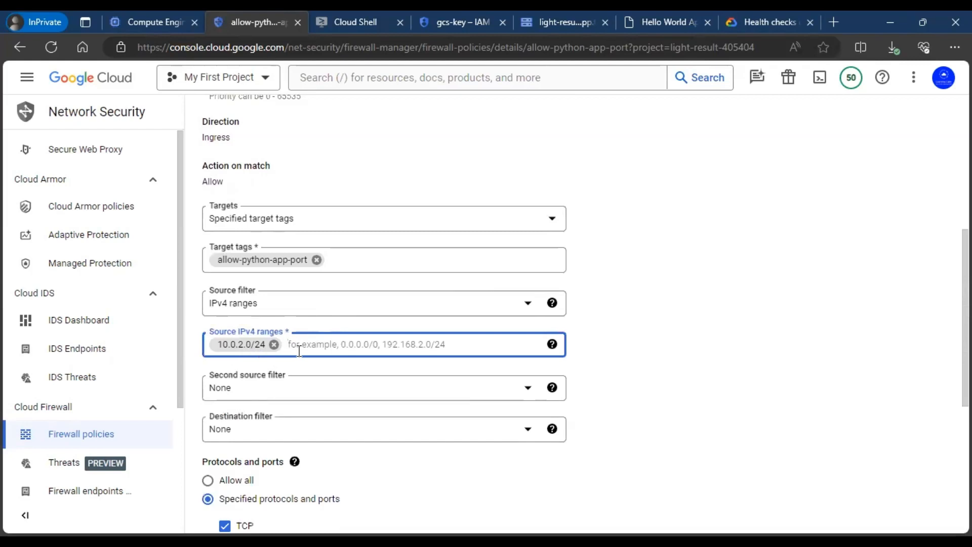
key("ctrl+v")
left_click(682, 352)
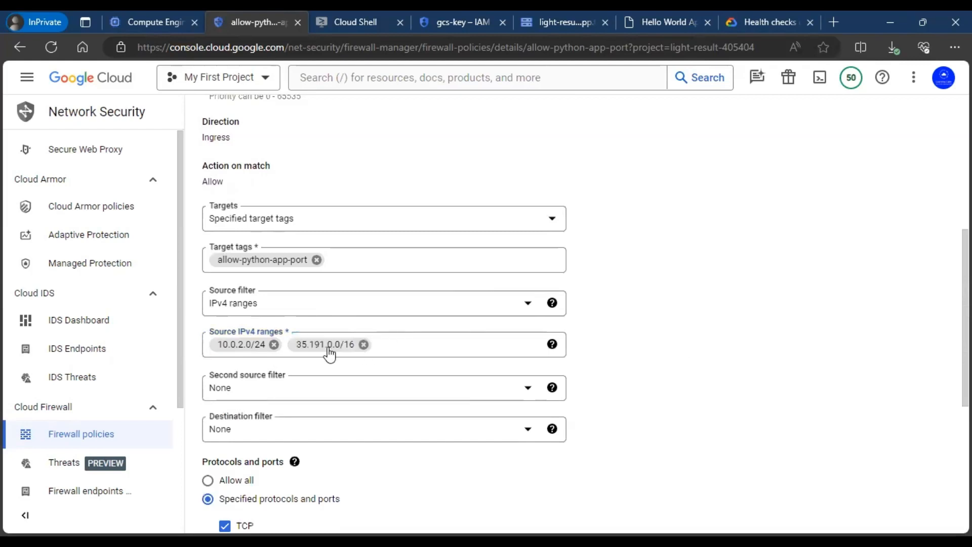
Step: Save the allow-python-app-port rule and review its source IP ranges on the details page
scroll(694, 349, "down", 5)
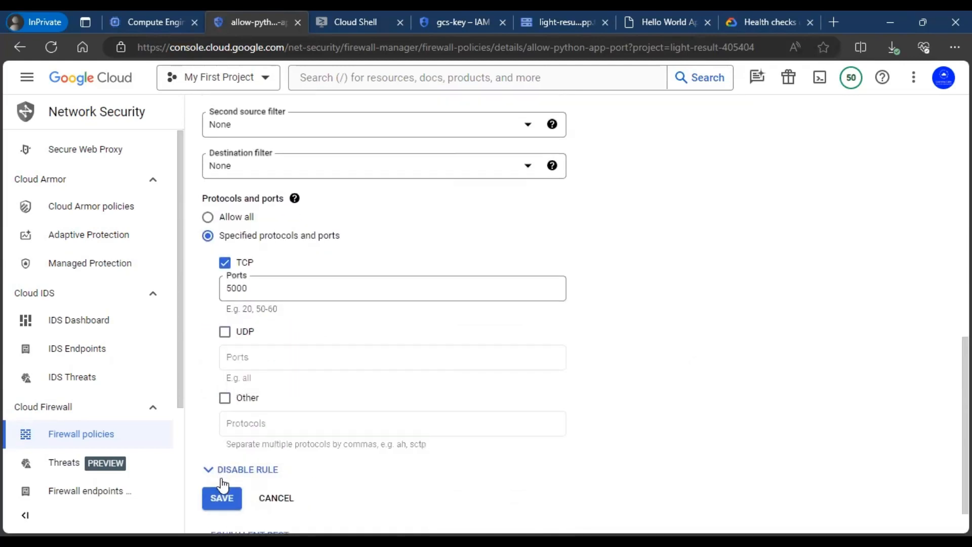
left_click(222, 493)
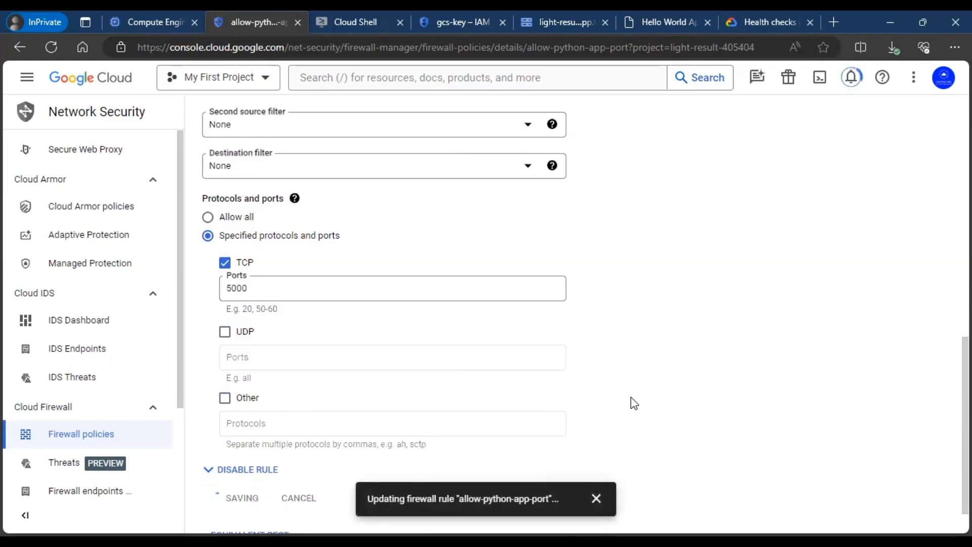
left_click(596, 498)
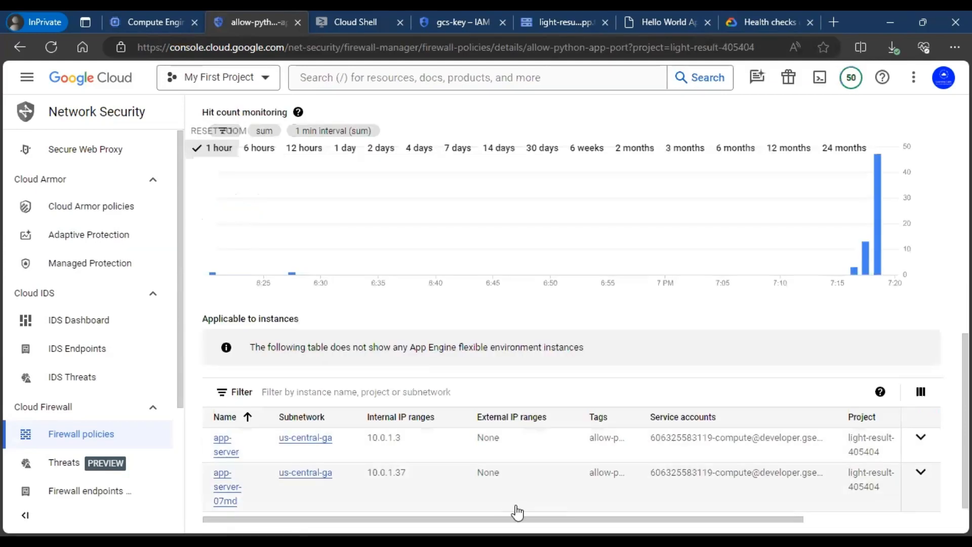
scroll(553, 277, "up", 8)
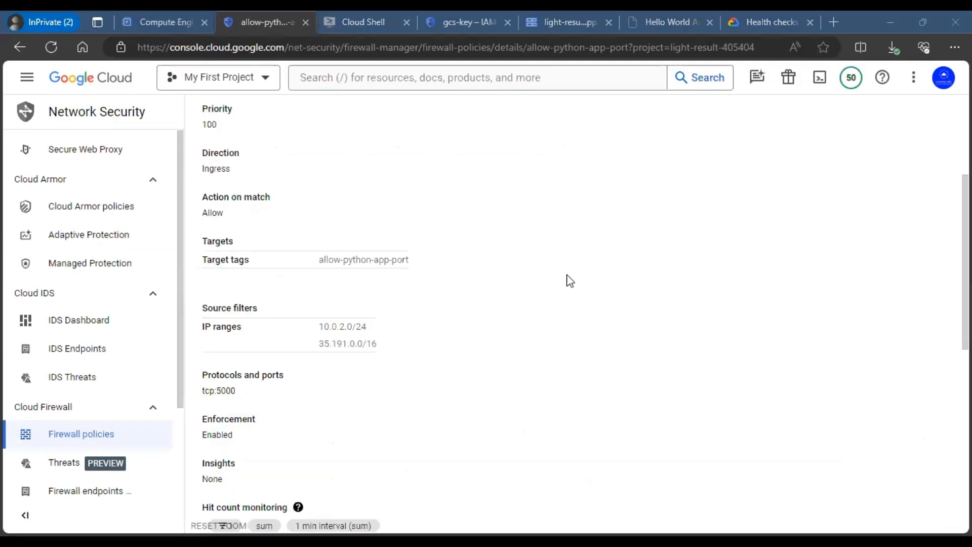
Step: Search the console for nat, open the Cloud NAT page in a new tab and switch to it
left_click(389, 79)
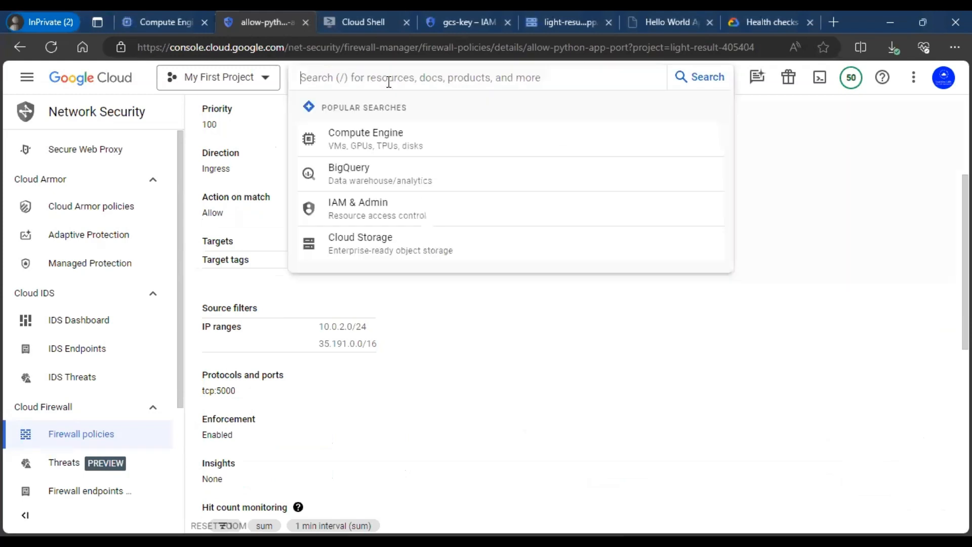
type("nat")
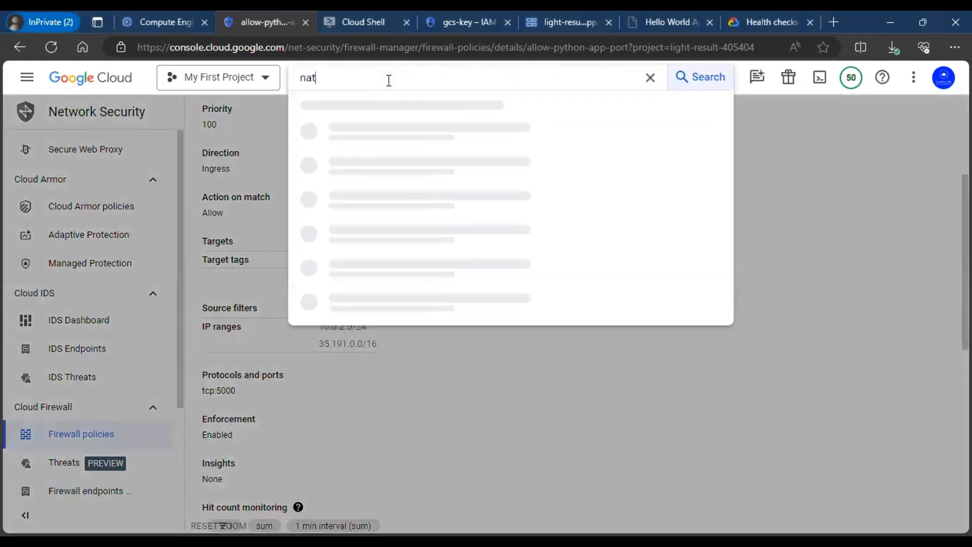
right_click(388, 166)
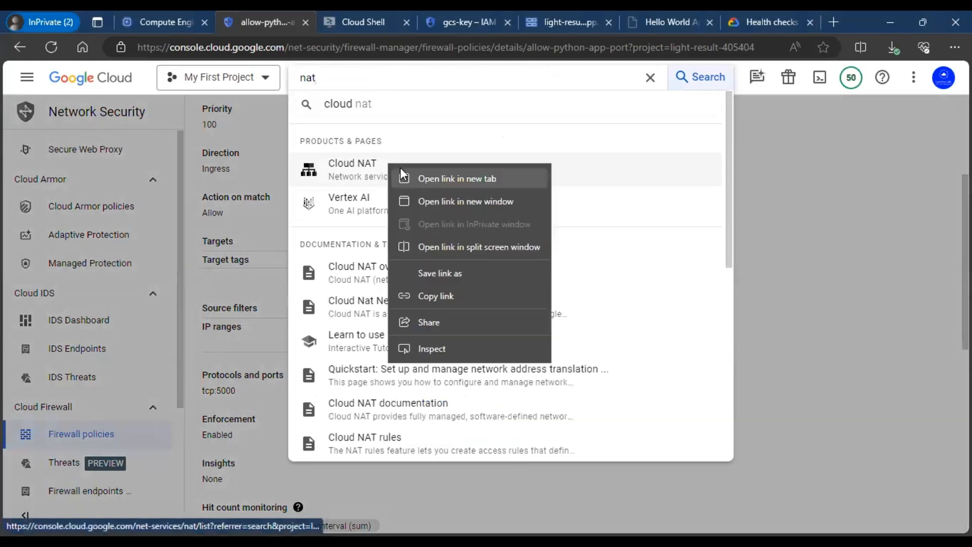
left_click(409, 175)
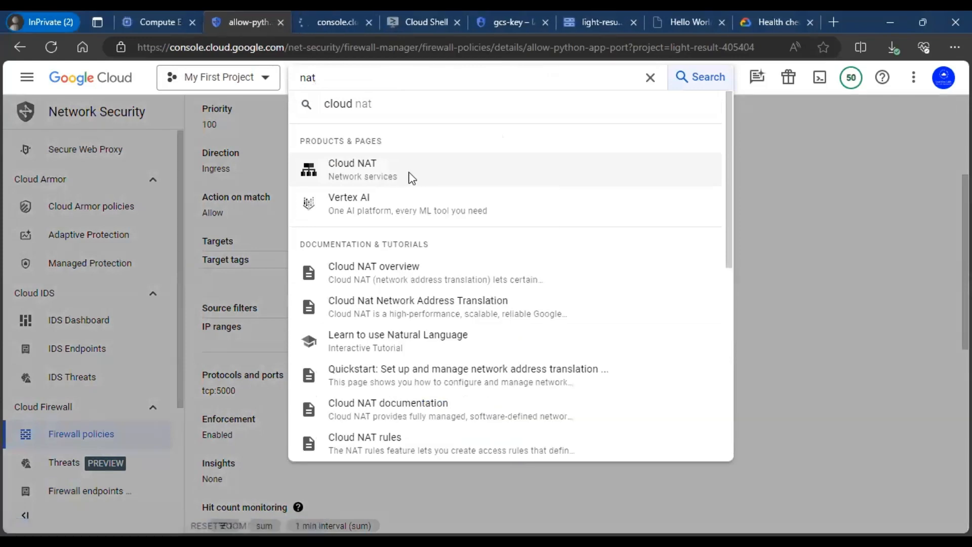
left_click(322, 20)
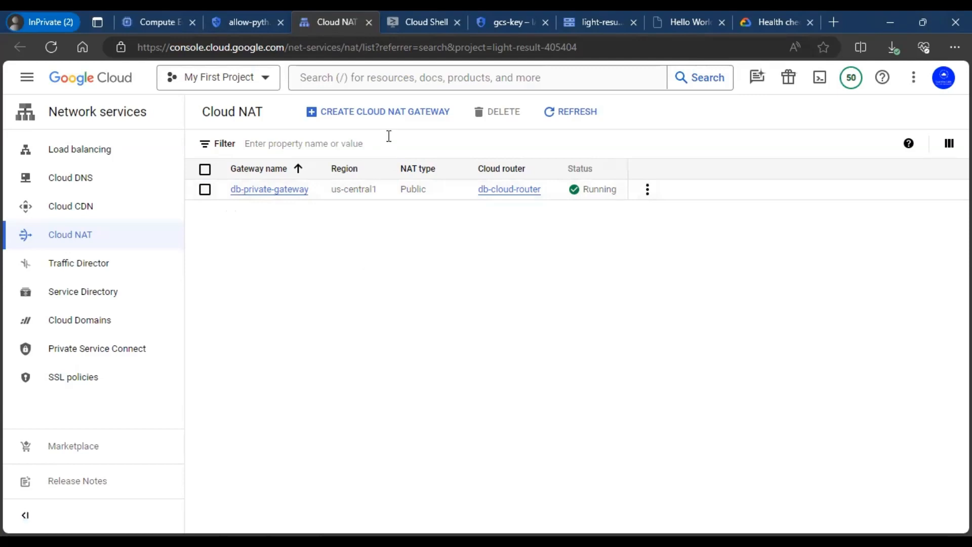
Step: Start a new public Cloud NAT gateway and name it app-nat-gateway
left_click(394, 121)
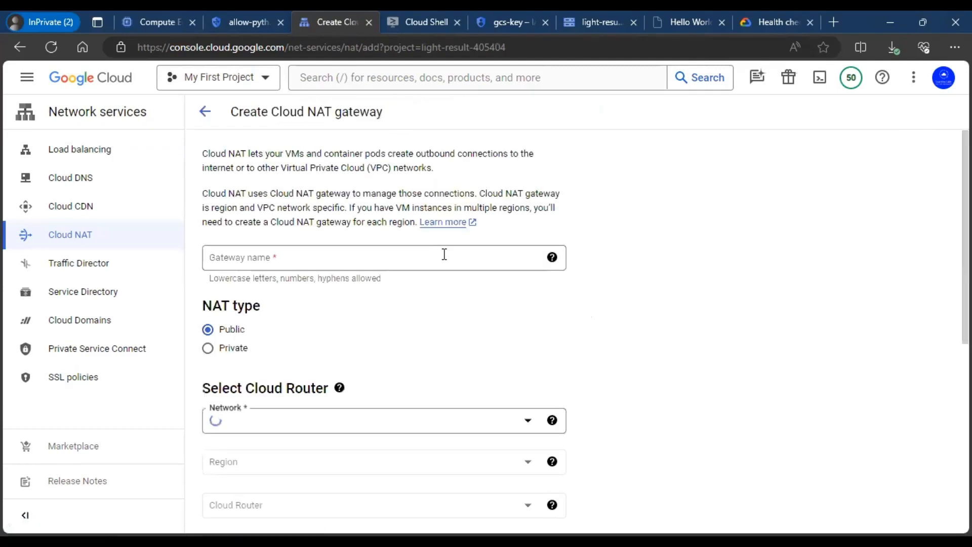
left_click(444, 254)
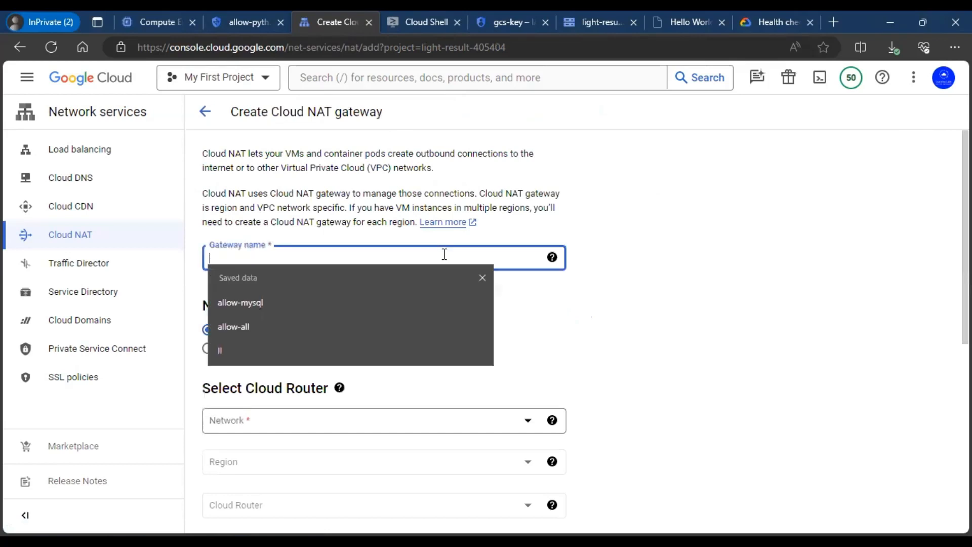
left_click(675, 206)
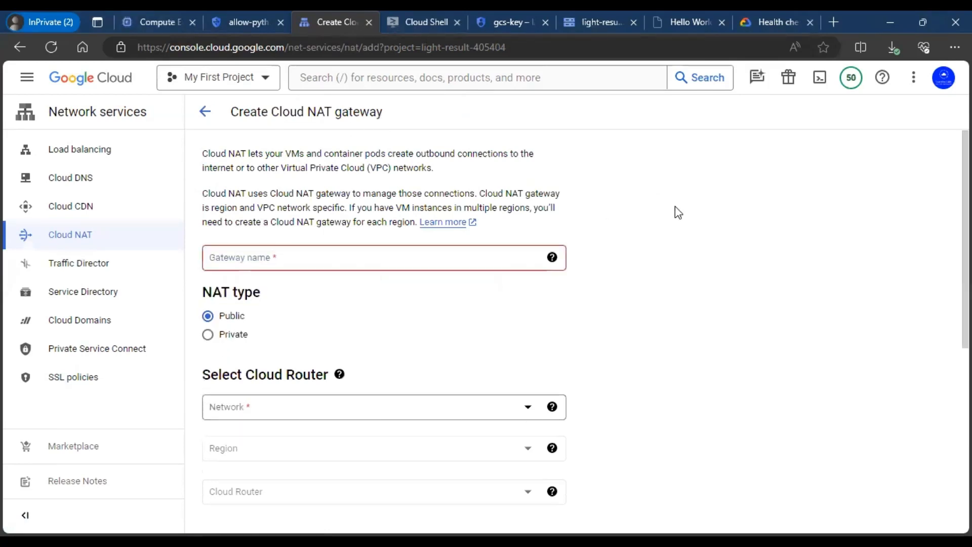
left_click(272, 260)
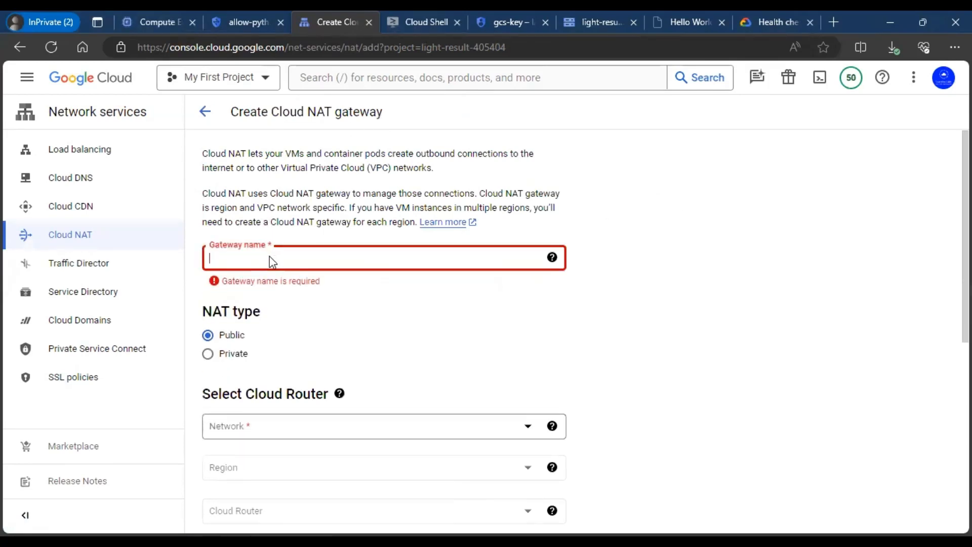
type("app")
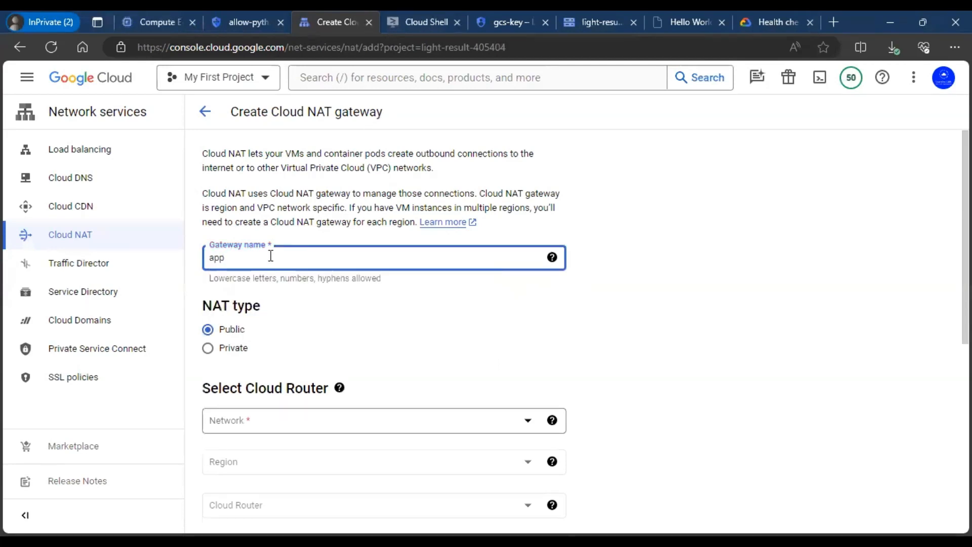
type("-nat-gateway")
left_click(750, 275)
Step: Set the gateway's network to us-asia, its region to us-central1 (Iowa) and its Cloud Router to db-cloud-router
scroll(750, 275, "down", 2)
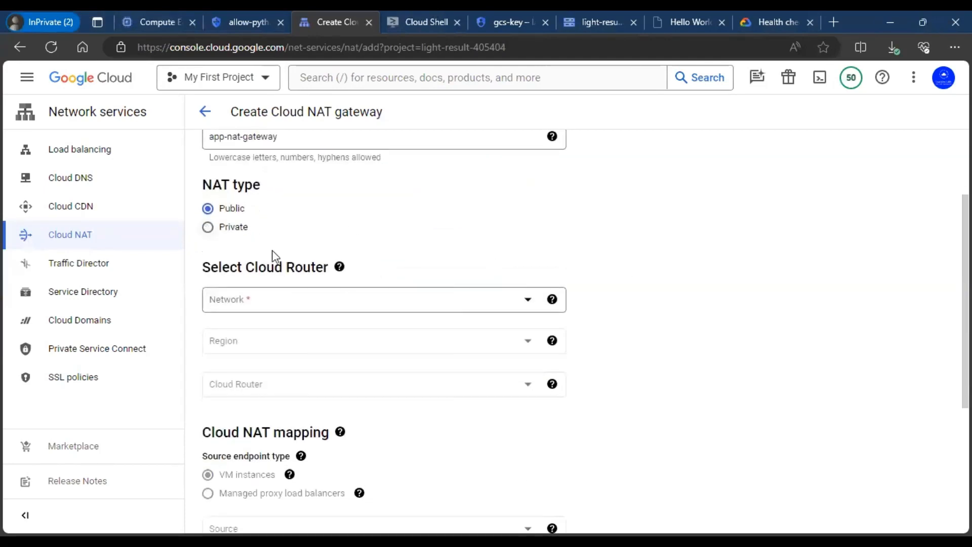
scroll(314, 271, "down", 1)
left_click(358, 239)
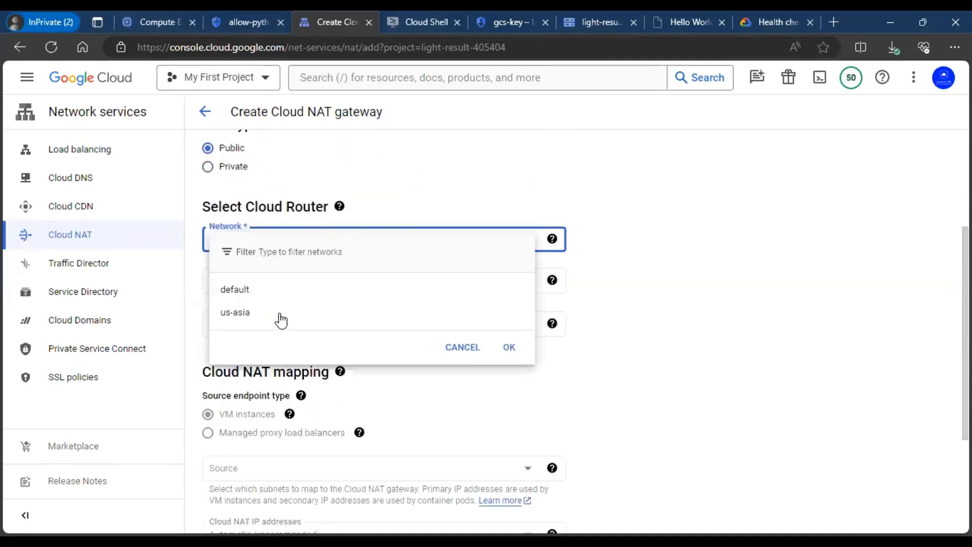
left_click(235, 313)
left_click(529, 281)
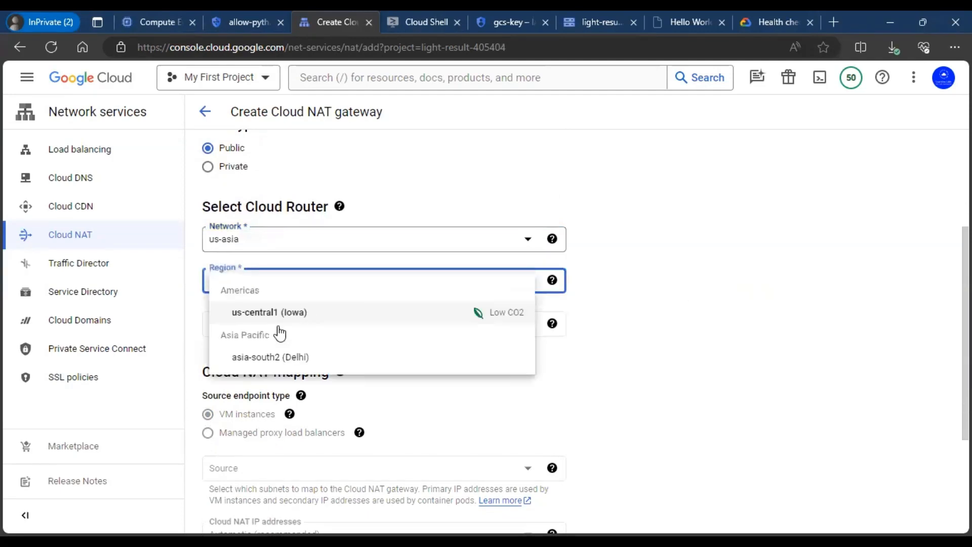
left_click(285, 316)
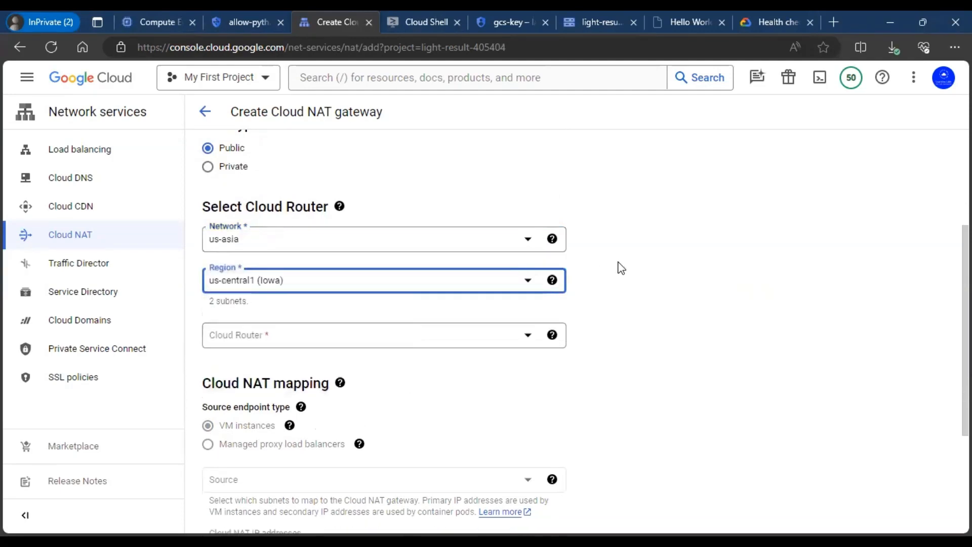
scroll(508, 221, "down", 2)
left_click(509, 219)
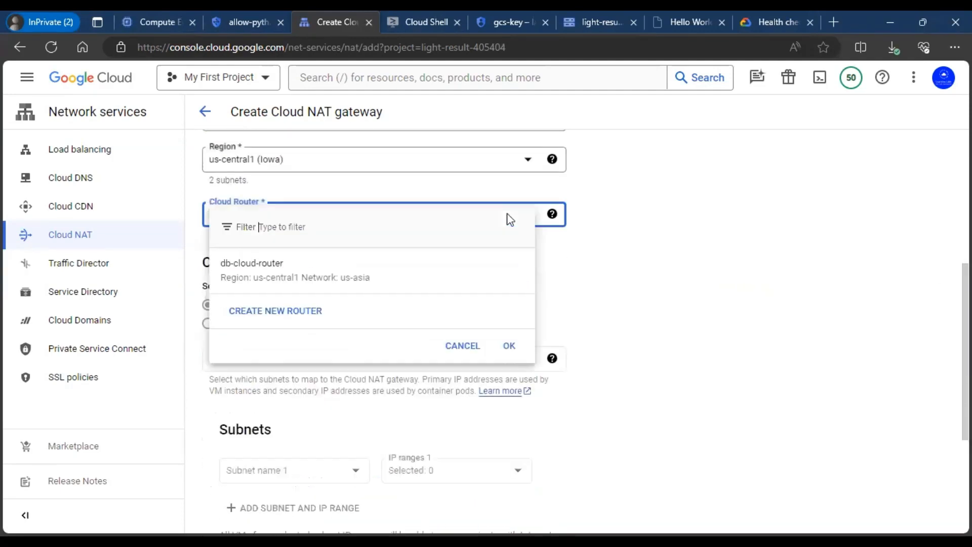
left_click(329, 286)
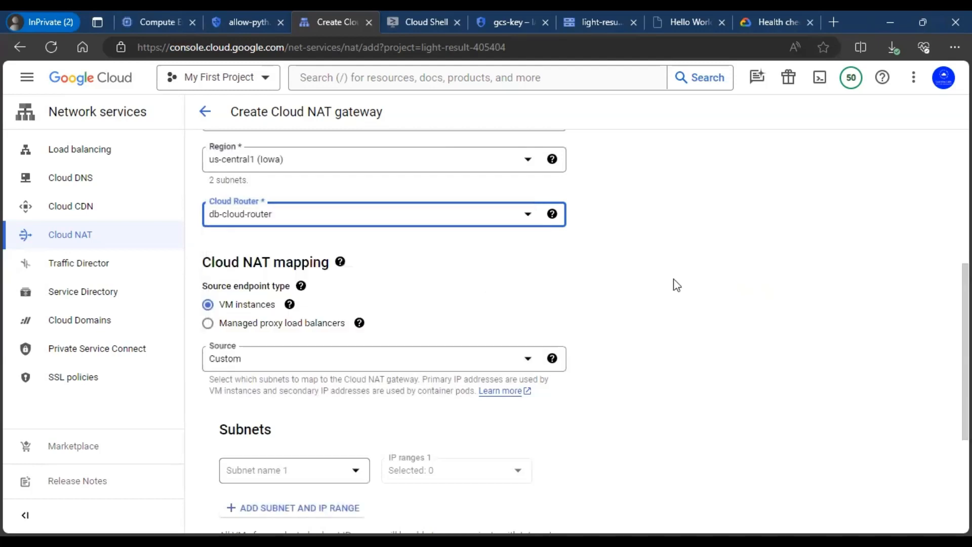
Step: Keep the Cloud NAT mapping source as Custom and choose the us-central-ga (10.0.1.0/24) subnet
scroll(706, 284, "down", 2)
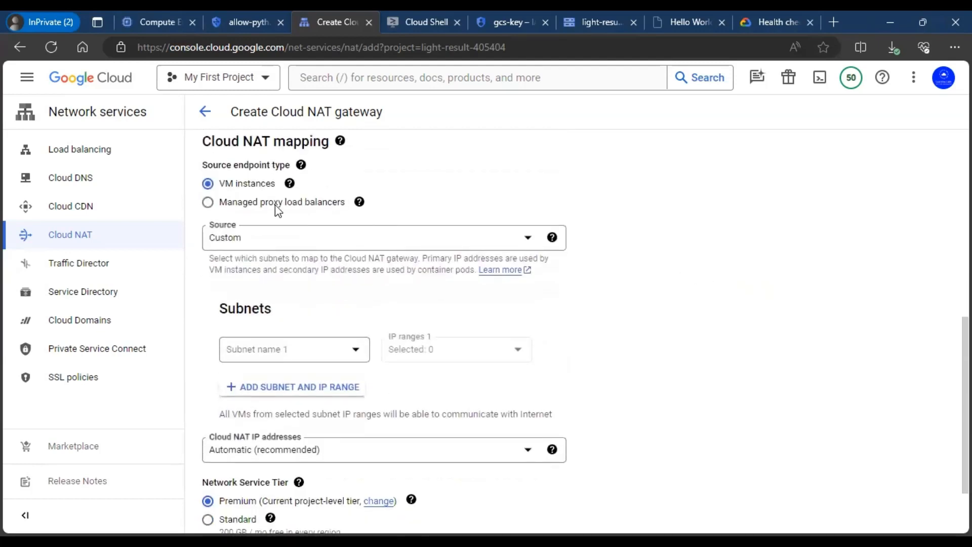
left_click(251, 248)
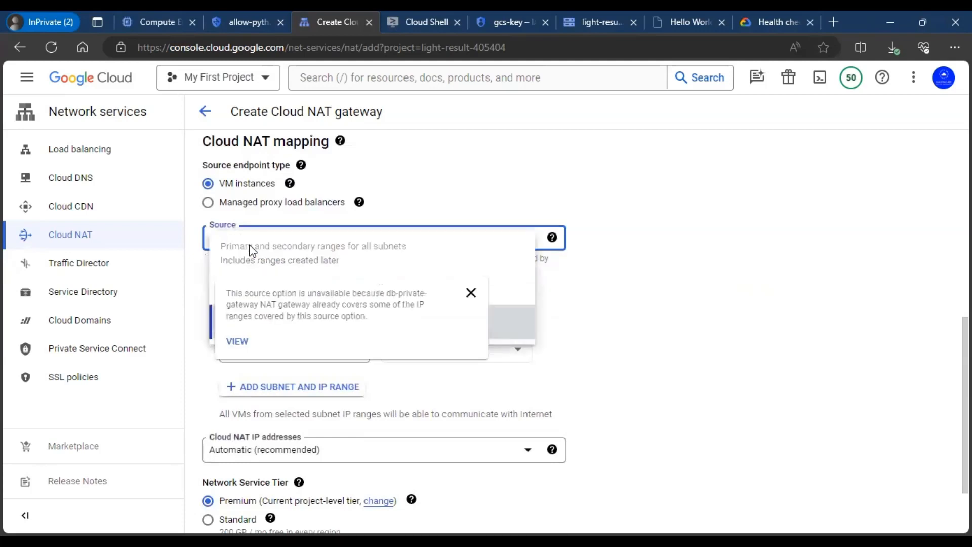
left_click(667, 268)
scroll(566, 291, "down", 2)
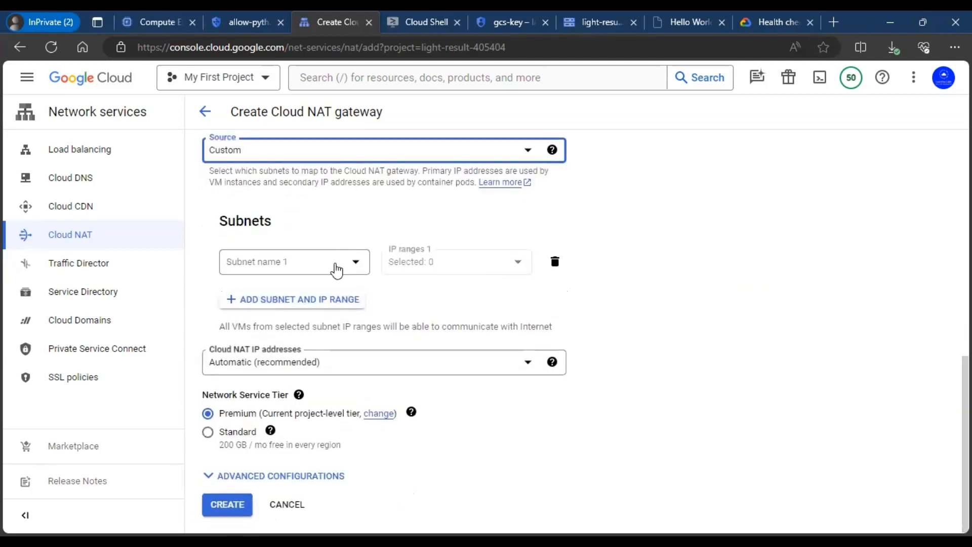
left_click(337, 264)
left_click(281, 350)
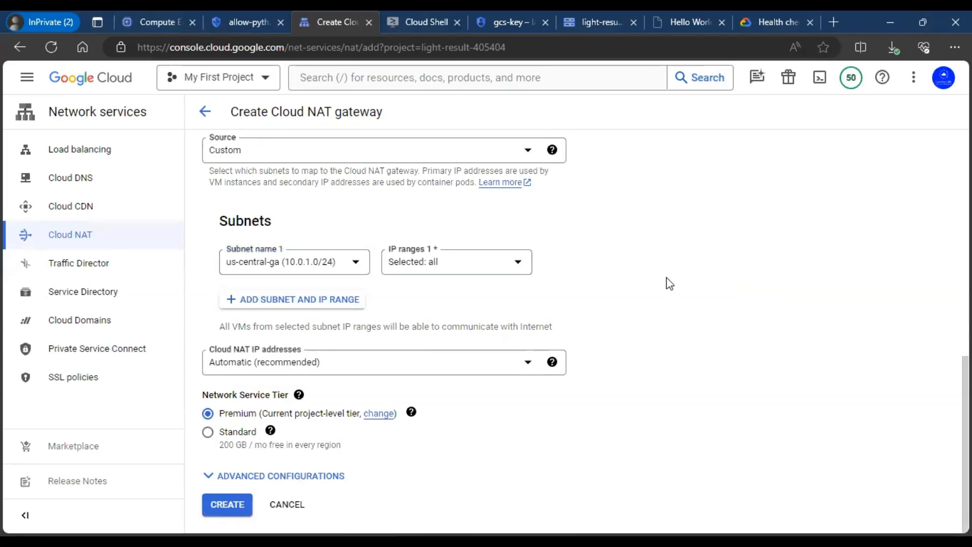
Step: Include the primary range 10.0.1.0/24 in the subnet's IP ranges and confirm the selection
left_click(517, 262)
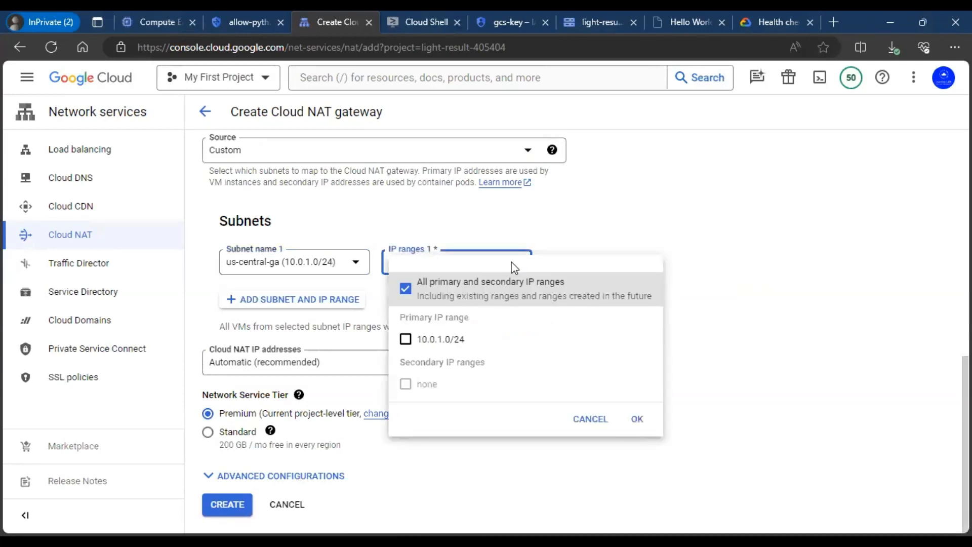
left_click(405, 339)
left_click(445, 296)
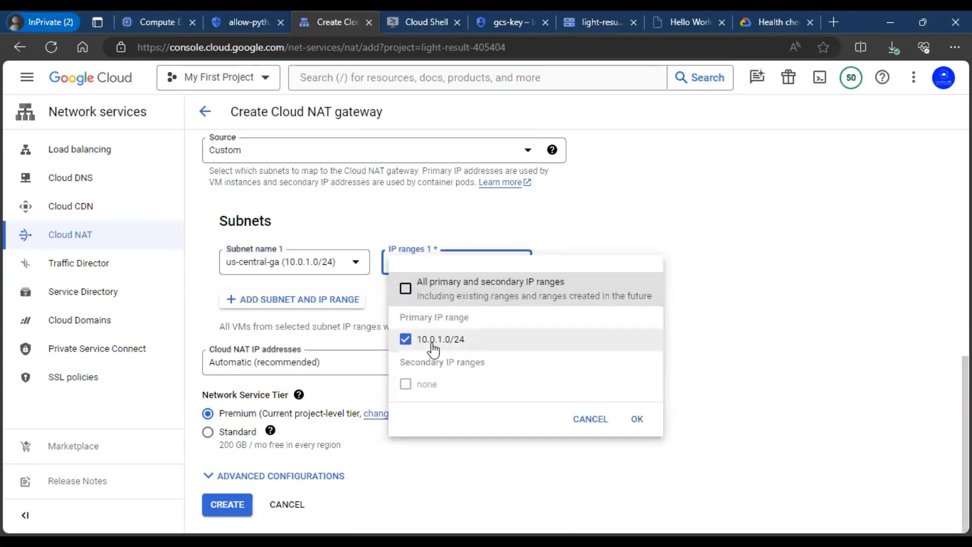
left_click(772, 345)
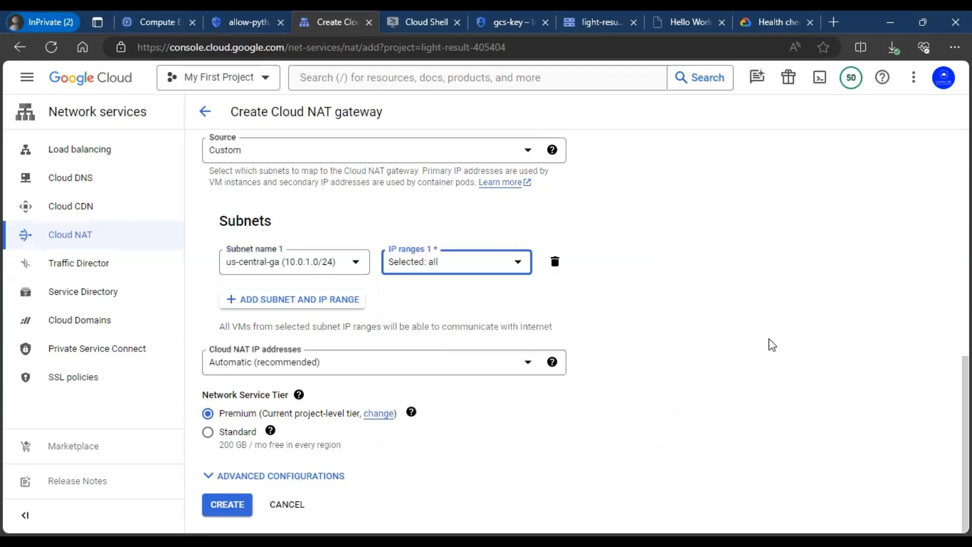
left_click(512, 263)
left_click(406, 339)
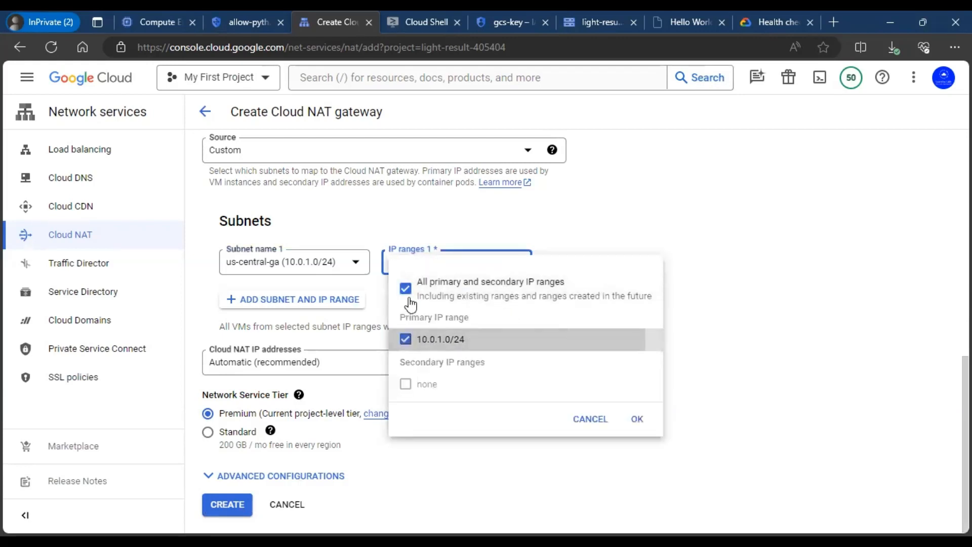
left_click(636, 420)
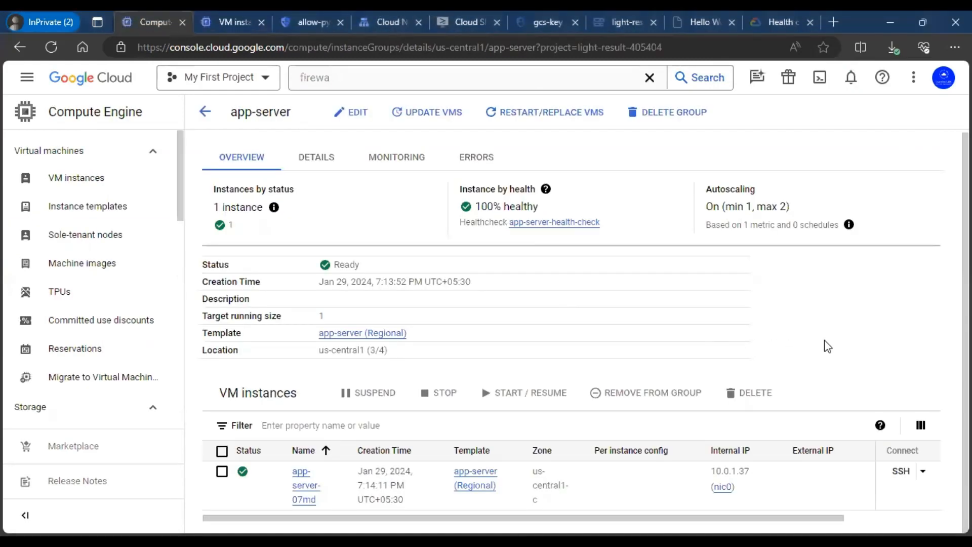
Step: Review the app-server instance group's health, autoscaling status and VM instances on its overview page
scroll(828, 347, "up", 1)
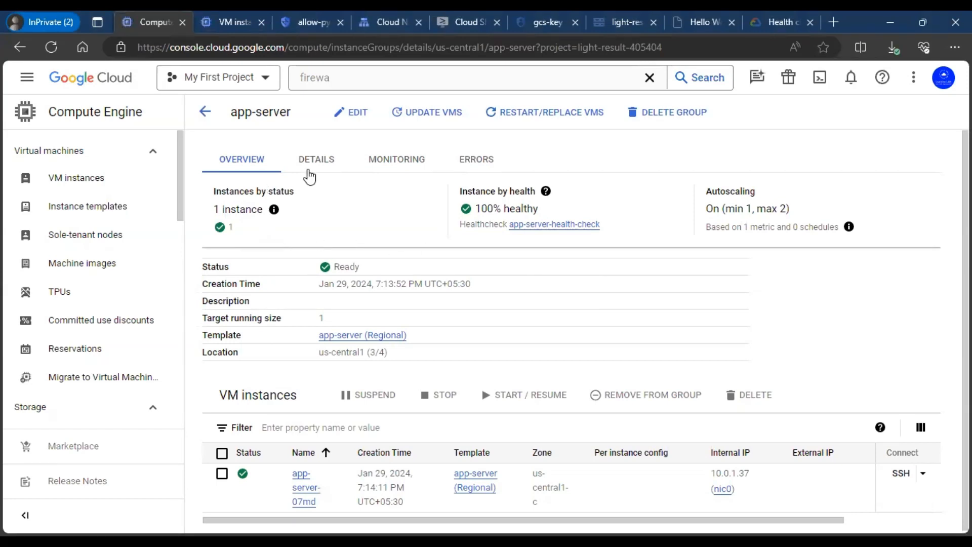
left_click_drag(298, 118, 230, 112)
left_click(797, 302)
left_click_drag(478, 206, 535, 208)
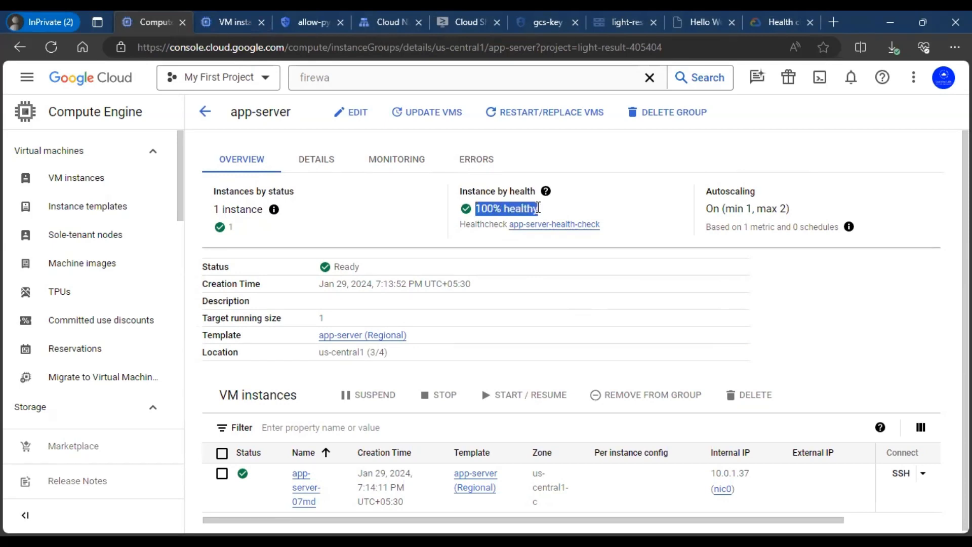
left_click(836, 322)
scroll(837, 322, "down", 2)
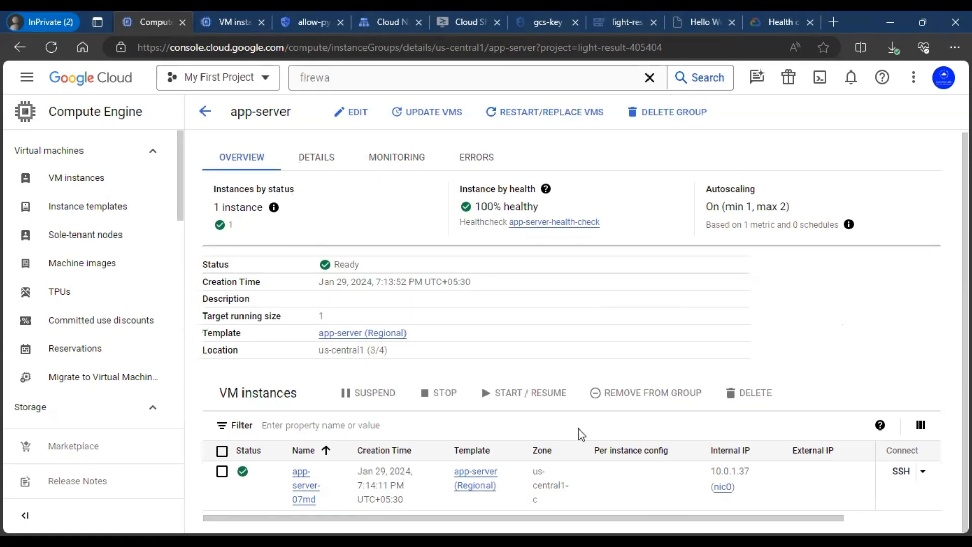
scroll(847, 323, "up", 1)
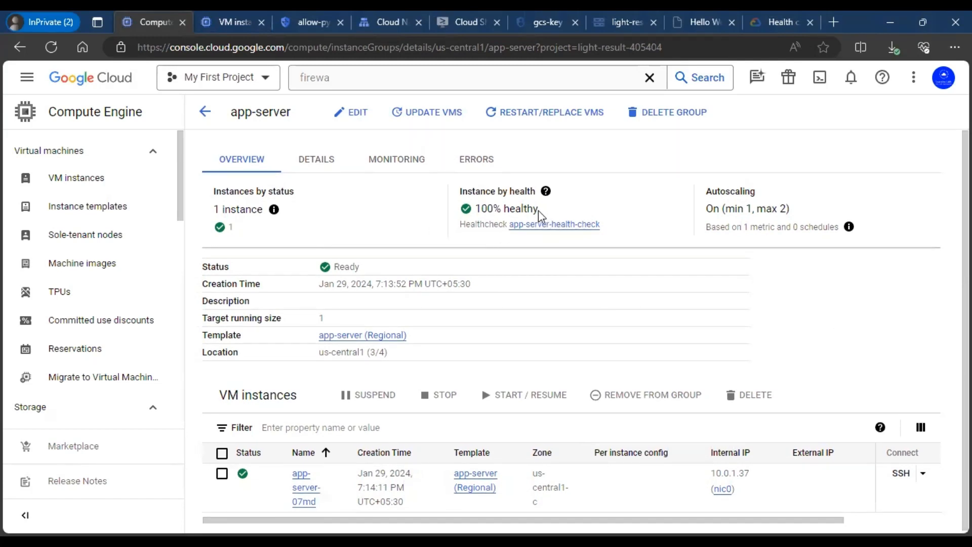
left_click_drag(537, 210, 474, 209)
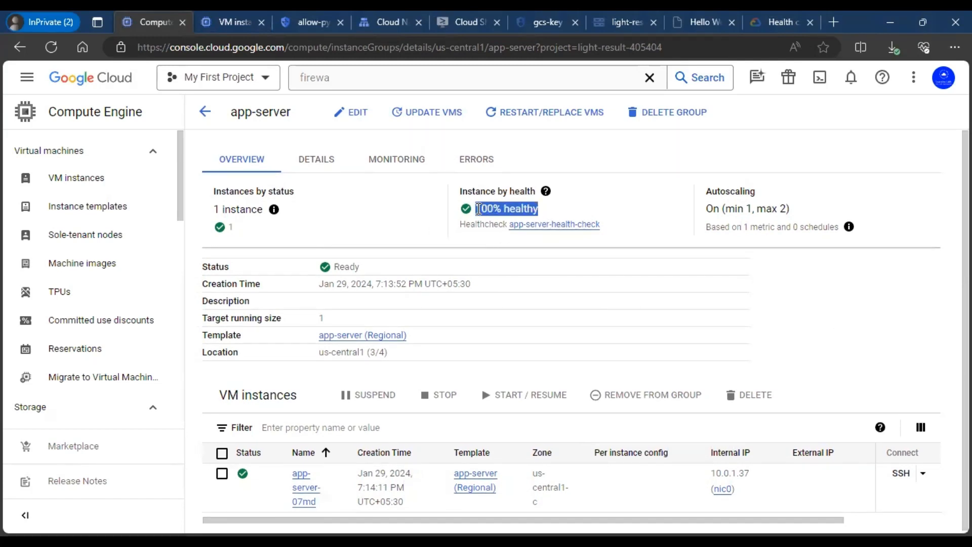
left_click(845, 336)
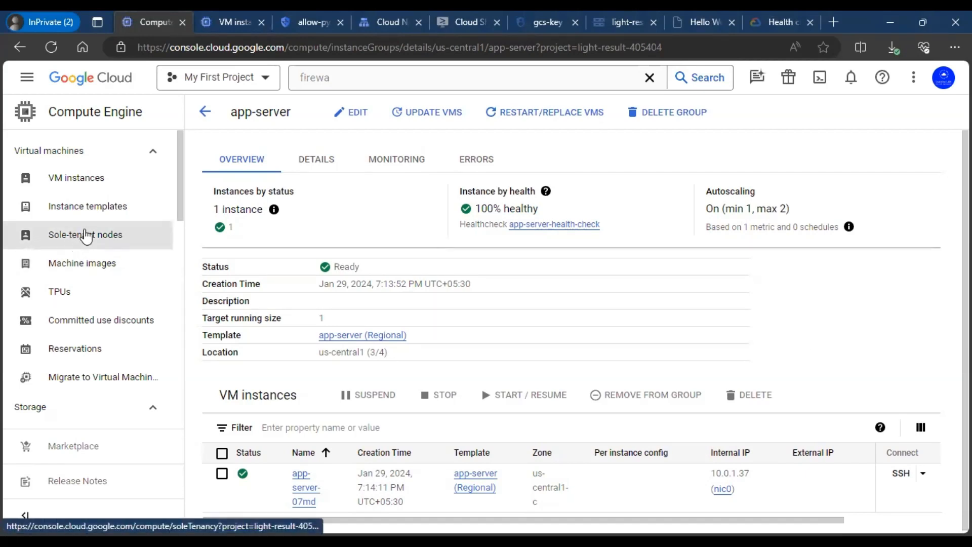
Step: Return to Network services, open Load balancing and start creating a load balancer
left_click(390, 21)
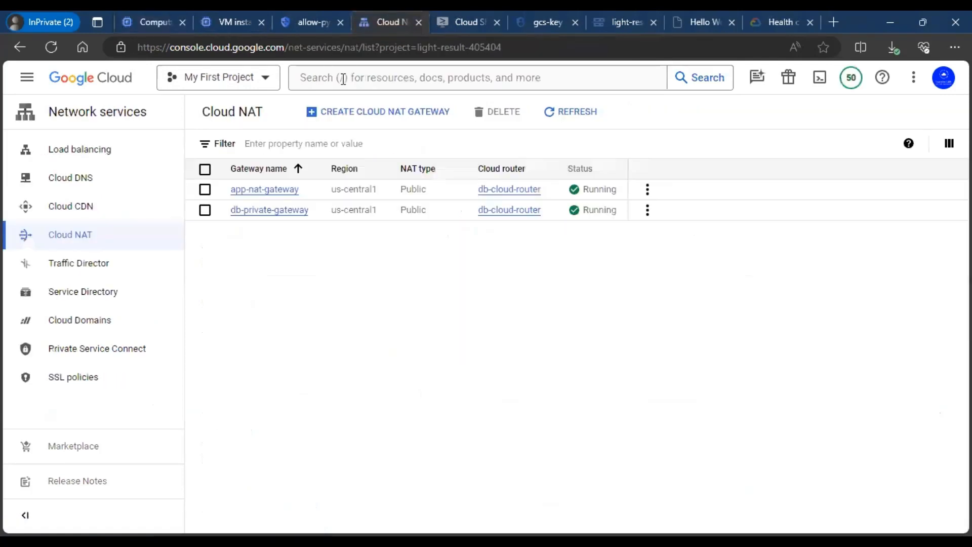
left_click(118, 152)
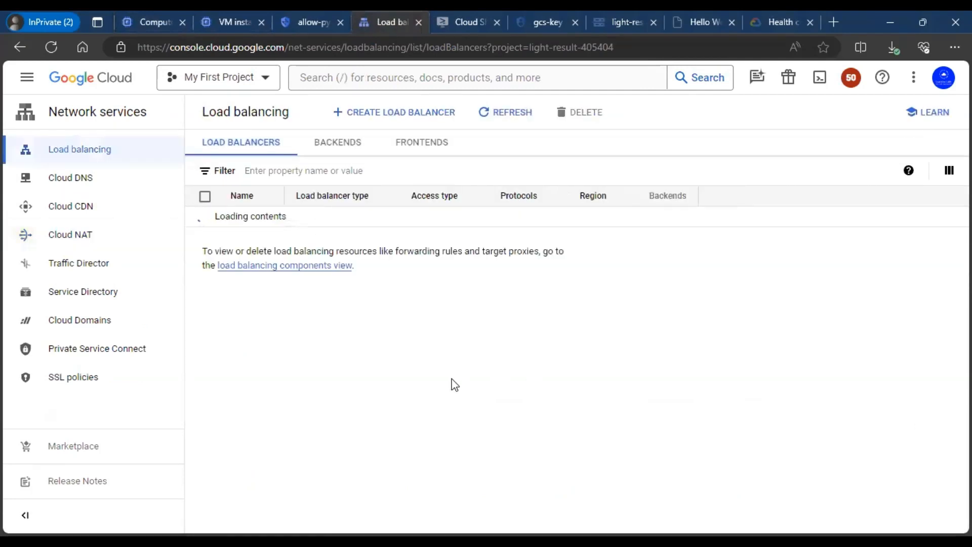
left_click(418, 112)
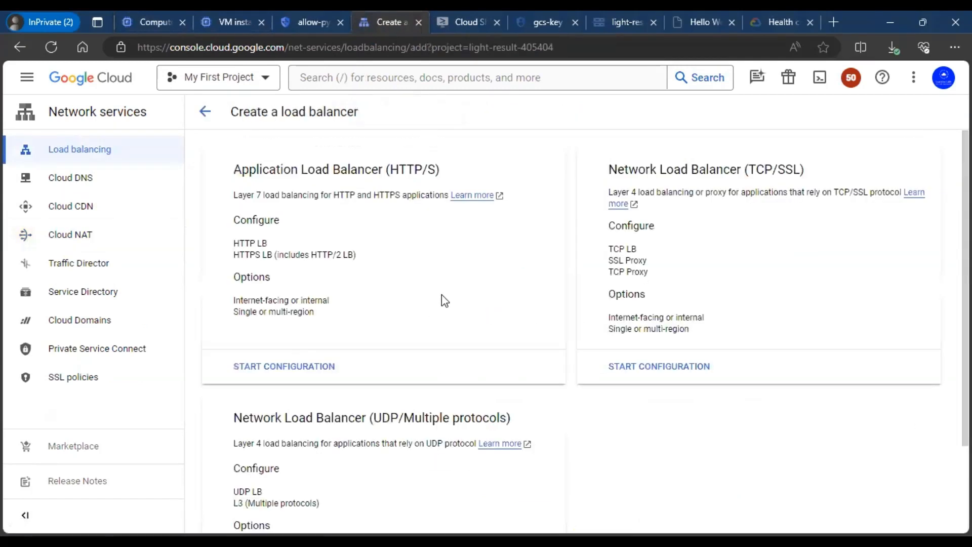
Step: Start a cross-region internal Application Load Balancer for traffic only between VMs, named app-load-balancer, on the us-asia network
left_click(321, 370)
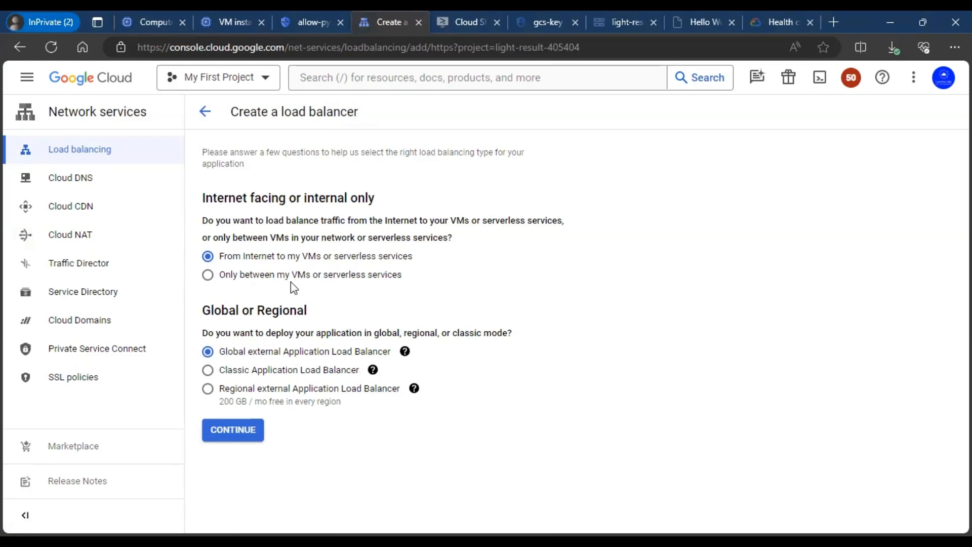
left_click(360, 281)
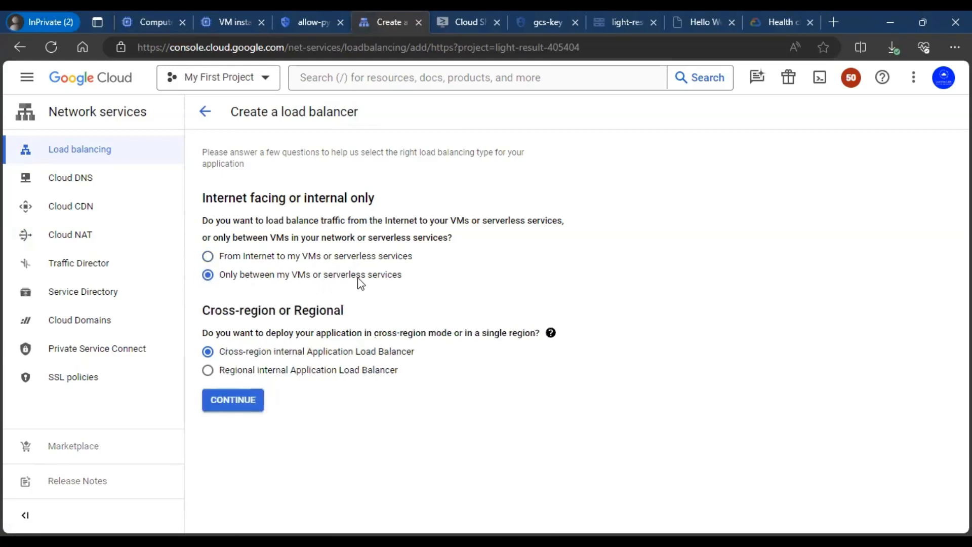
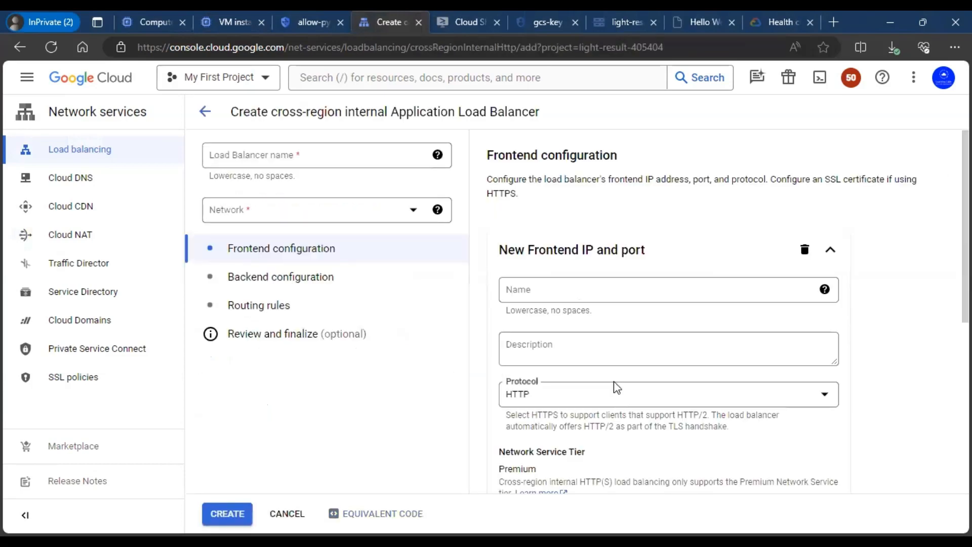
left_click(336, 152)
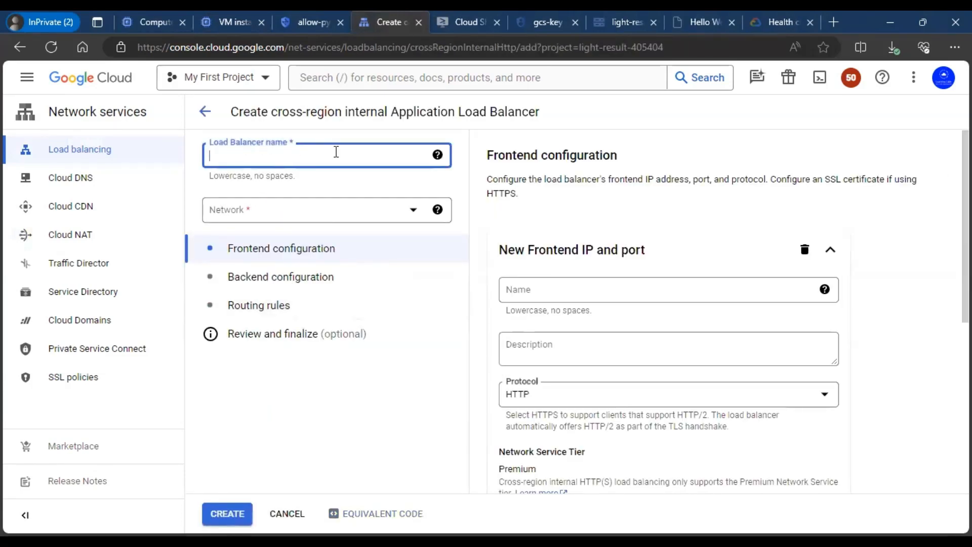
type("app-load-balancer")
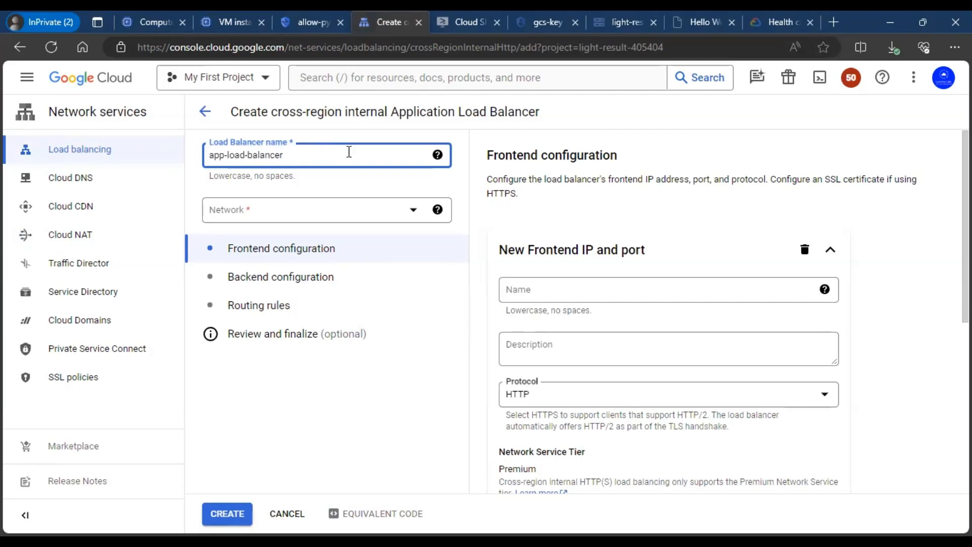
left_click(402, 211)
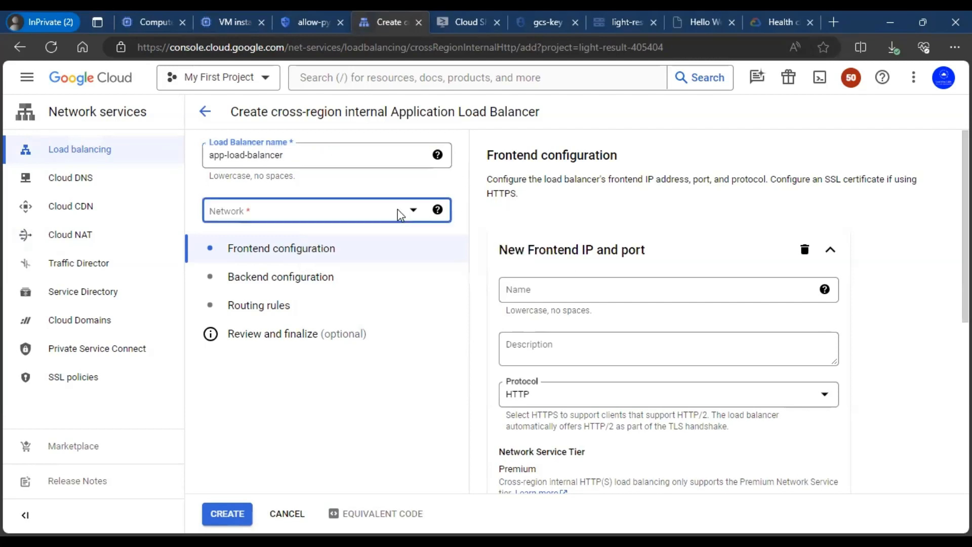
left_click(250, 285)
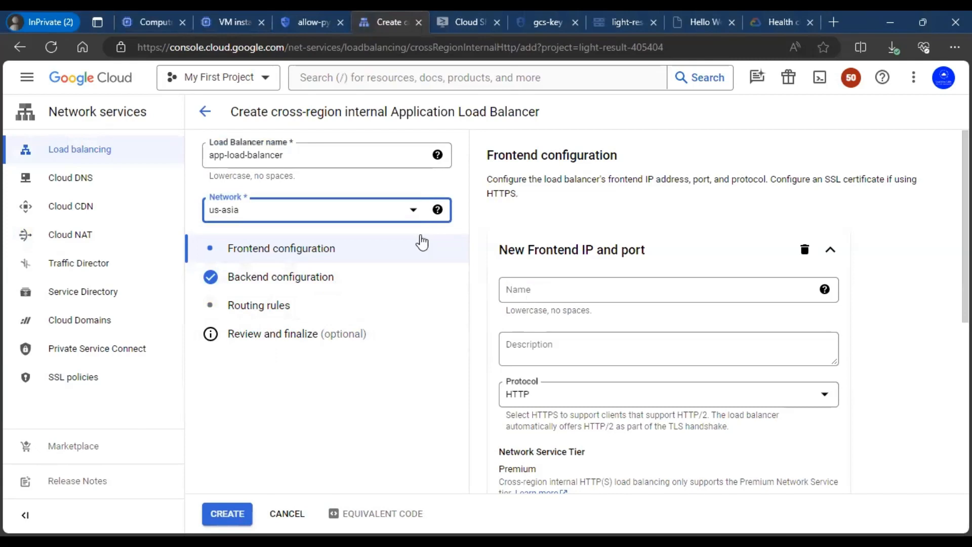
Step: Copy the load balancer's name and use it as the name of the new frontend, app-load-balancer
left_click_drag(297, 155, 173, 158)
key("ctrl+c")
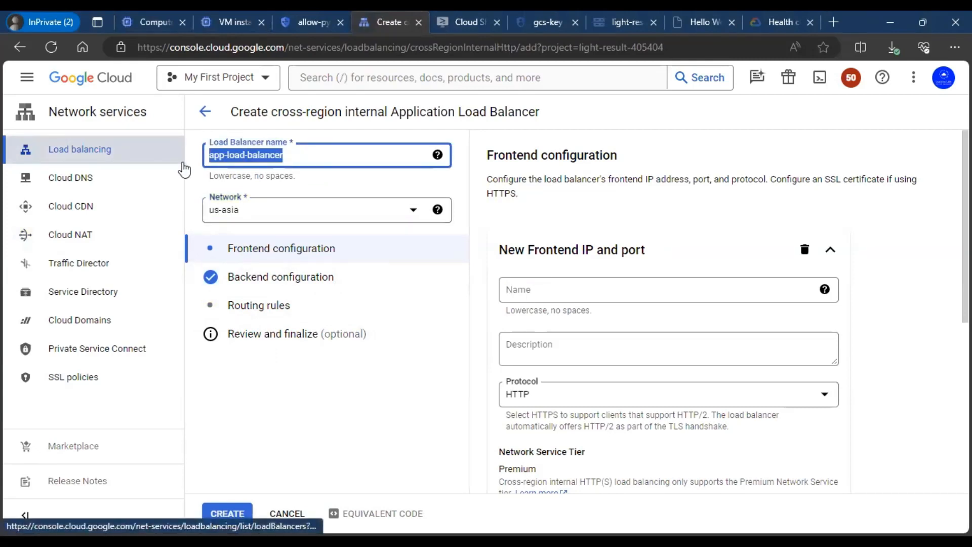
left_click(734, 291)
key("ctrl+v")
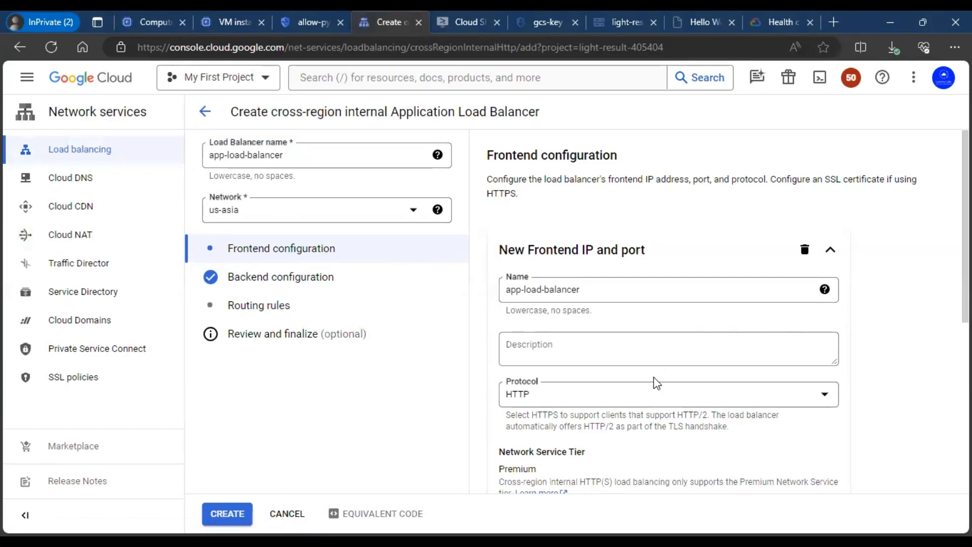
Step: Set the frontend's subnetwork region to us-central1 (Iowa)
scroll(657, 383, "down", 1)
scroll(657, 383, "down", 1)
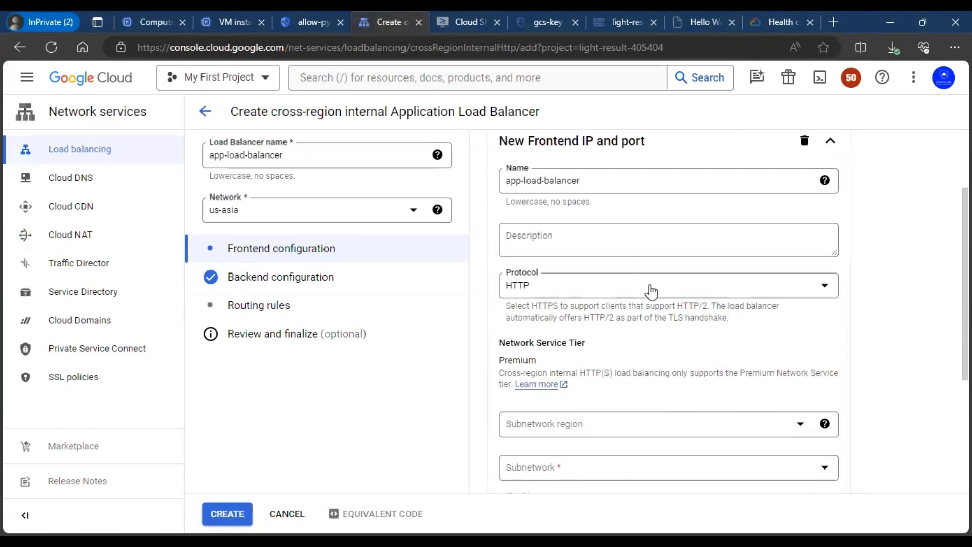
scroll(809, 287, "down", 3)
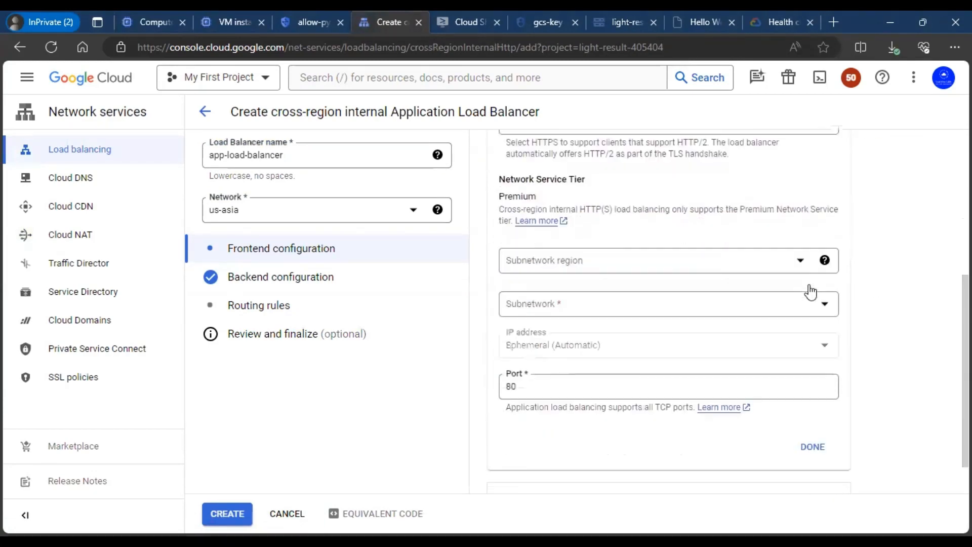
left_click(740, 270)
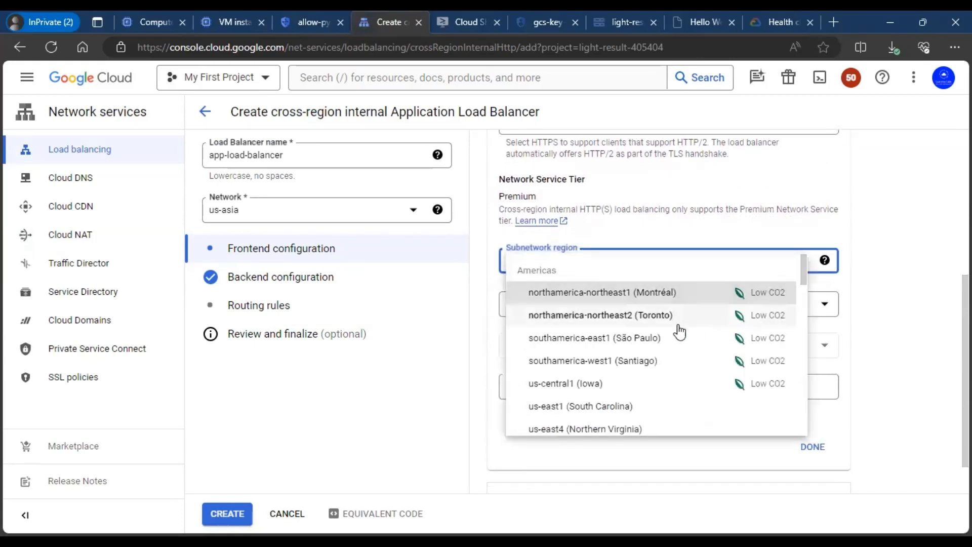
left_click(622, 386)
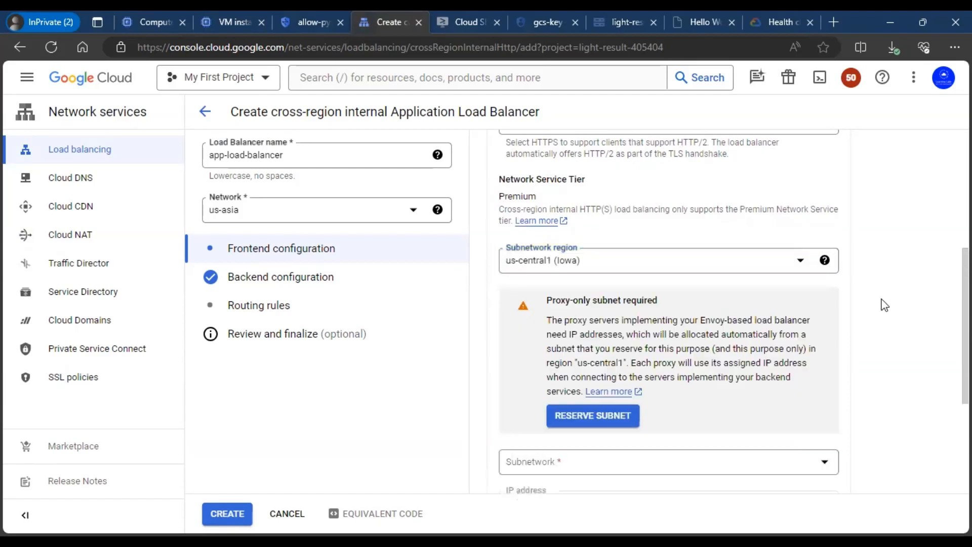
Step: Start reserving a proxy-only subnet and fill in the IP address range 10.0.10.0/24 and the name app-load-balancer-proxy
scroll(842, 373, "down", 1)
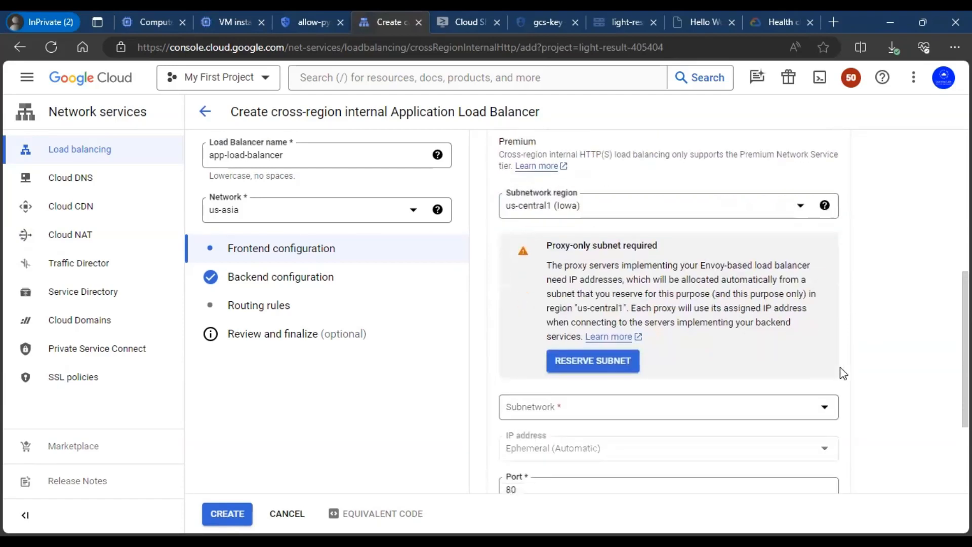
left_click(624, 363)
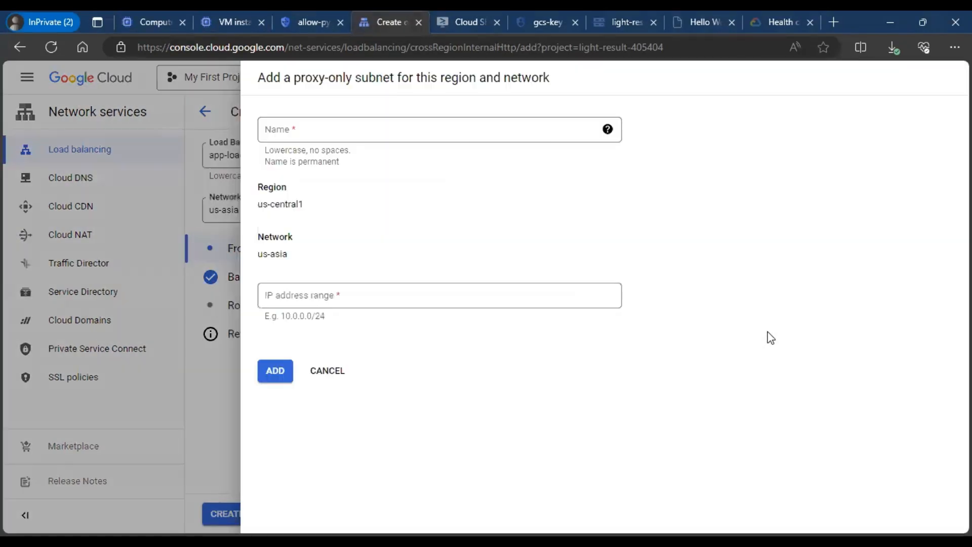
left_click(281, 310)
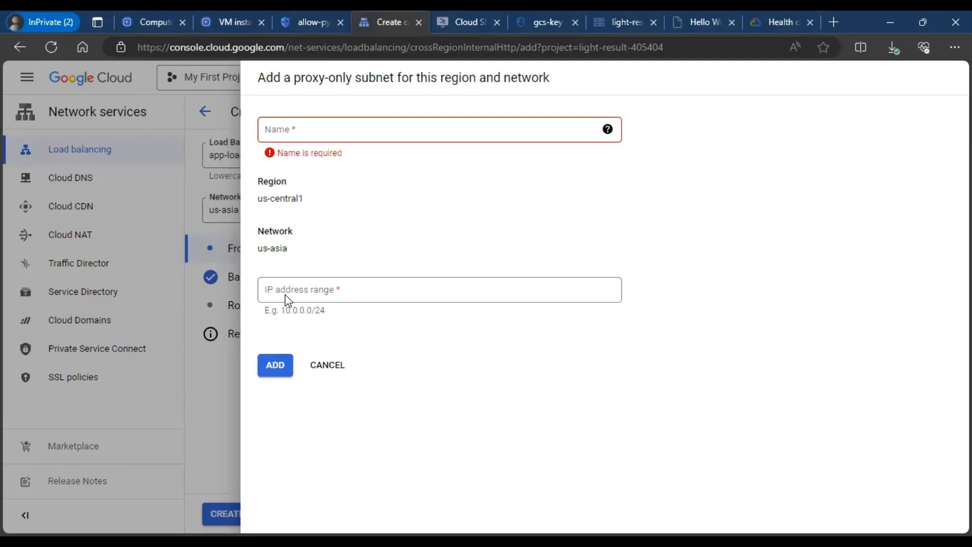
left_click(327, 298)
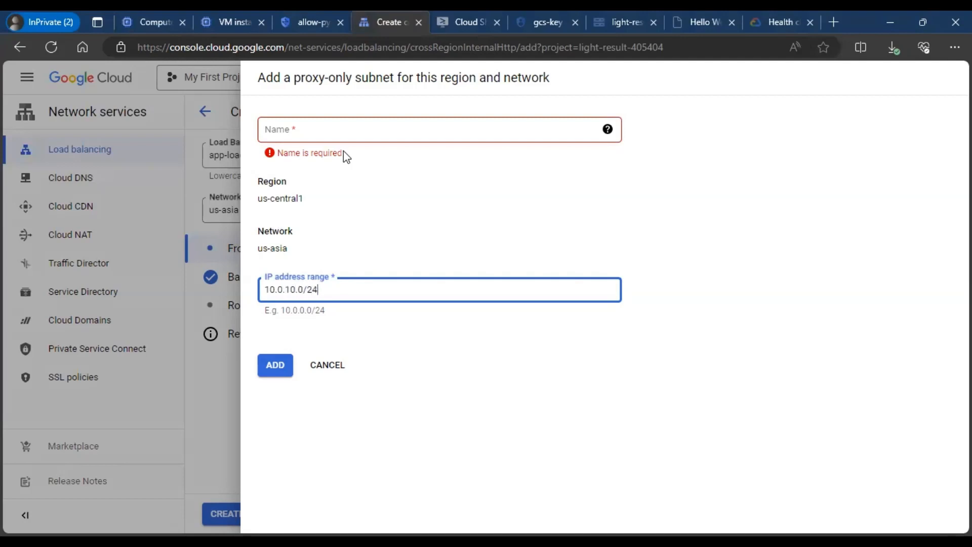
left_click(721, 300)
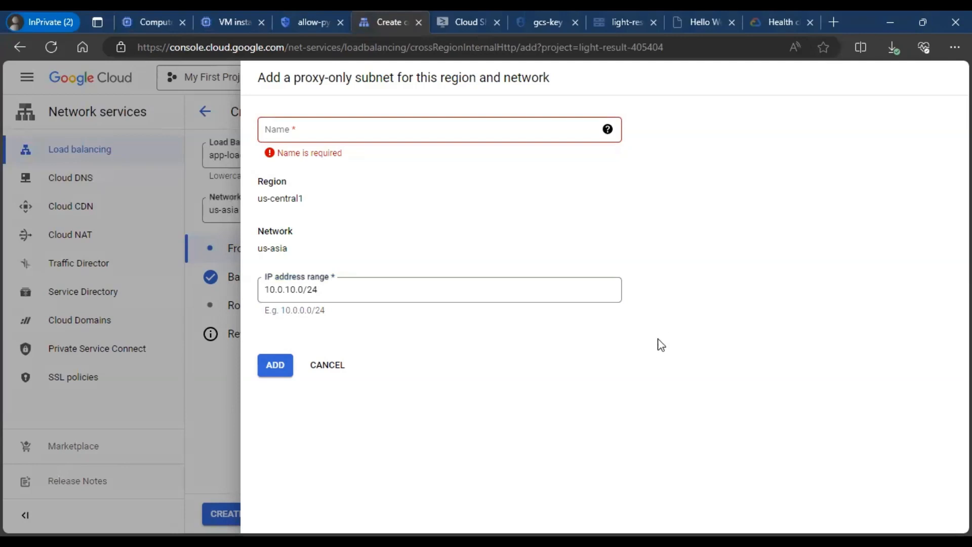
left_click(530, 135)
key("ctrl+v")
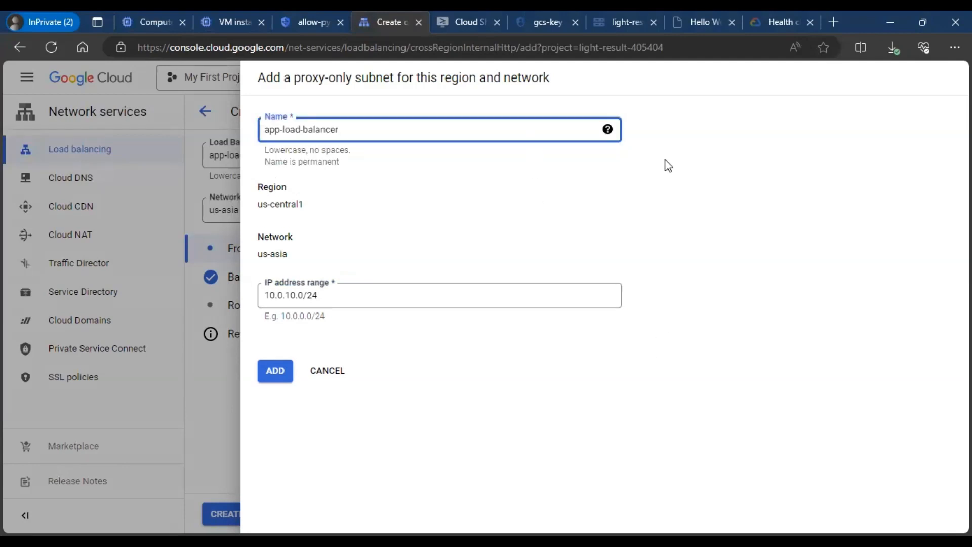
type("-proxy")
left_click(692, 167)
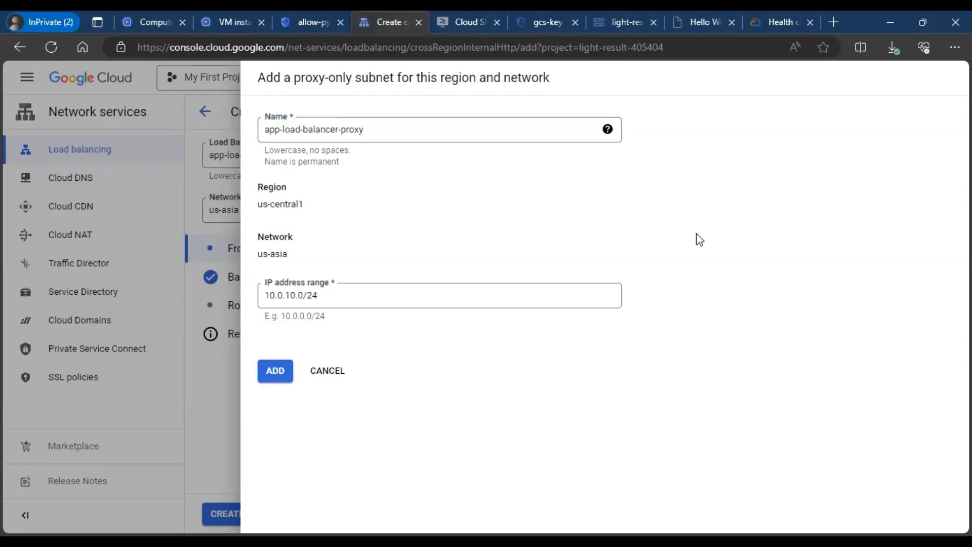
Step: Copy the proxy-only subnet's IP address range and add the subnet
left_click(274, 377)
left_click_drag(332, 297, 238, 304)
key("ctrl+c")
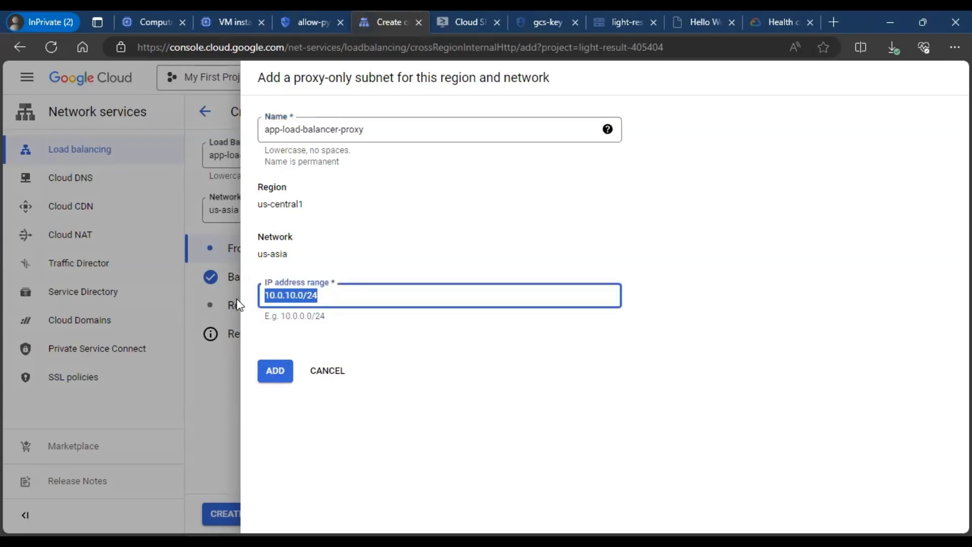
left_click(540, 232)
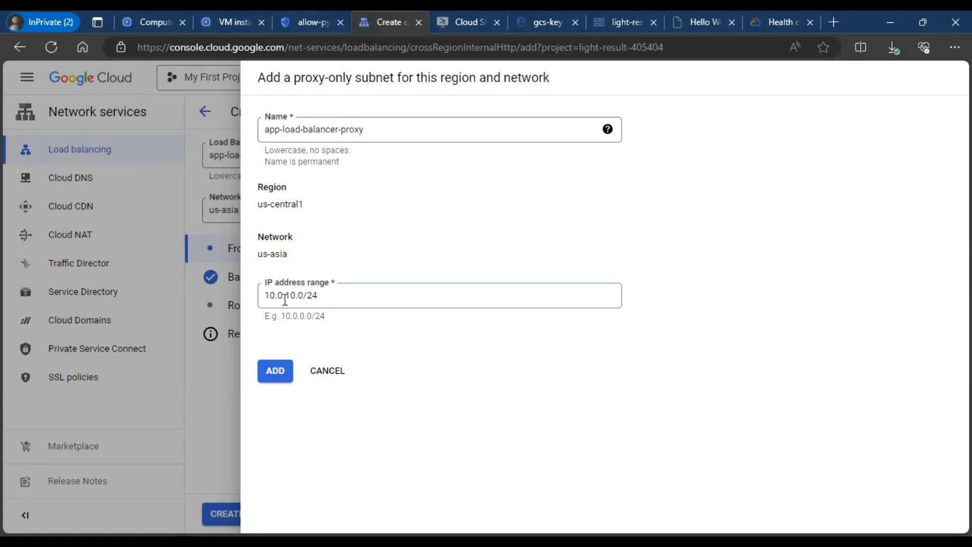
left_click(276, 372)
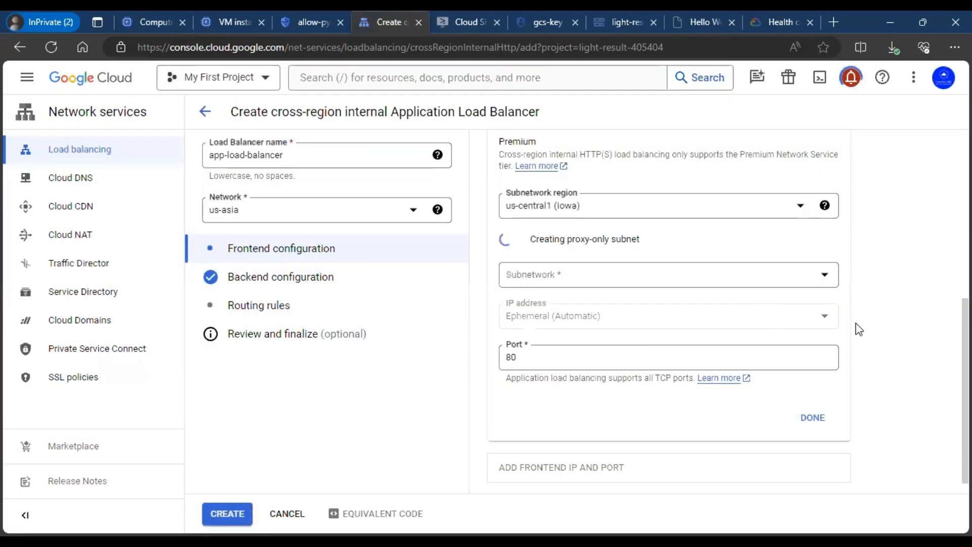
Step: Select the us-central-ga subnetwork for the frontend and set its port to 5000
left_click(678, 281)
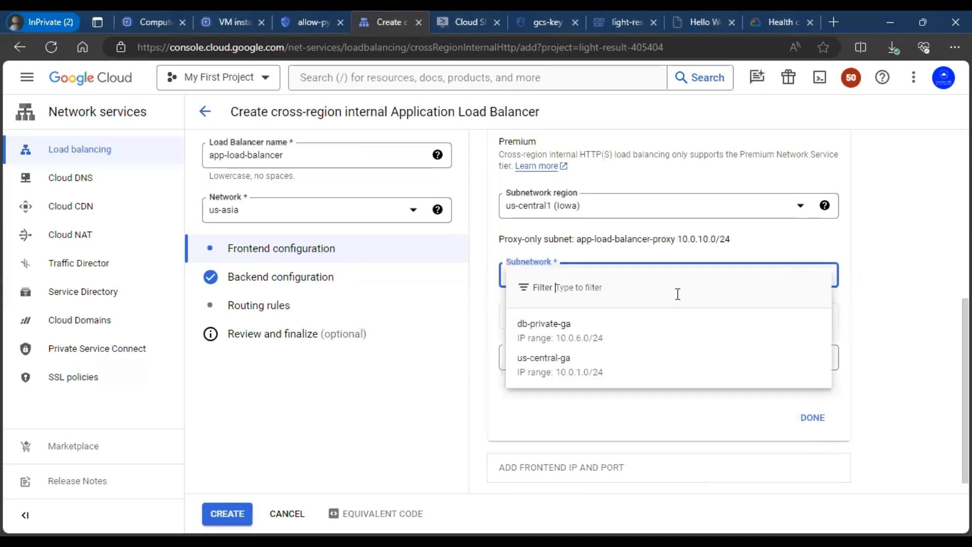
left_click(559, 375)
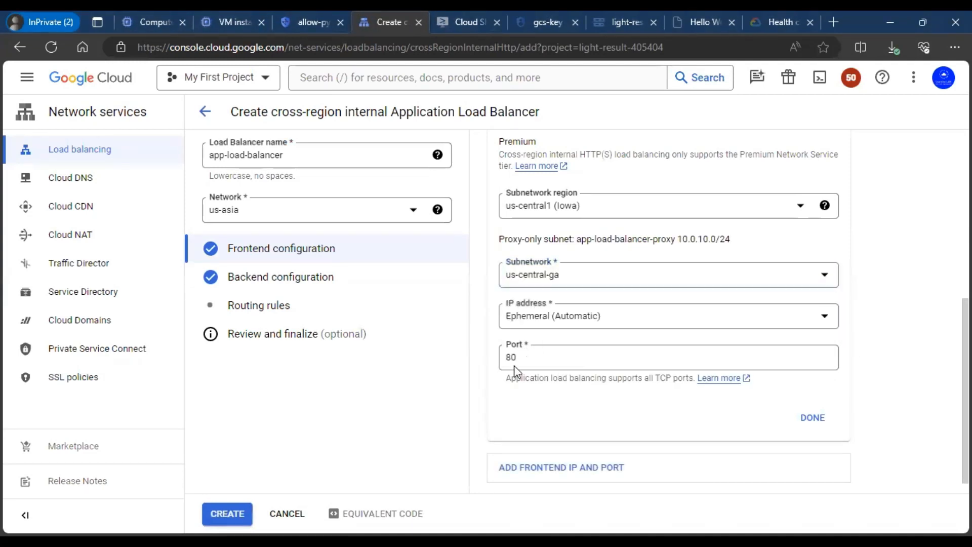
left_click_drag(527, 357, 481, 362)
type("5000")
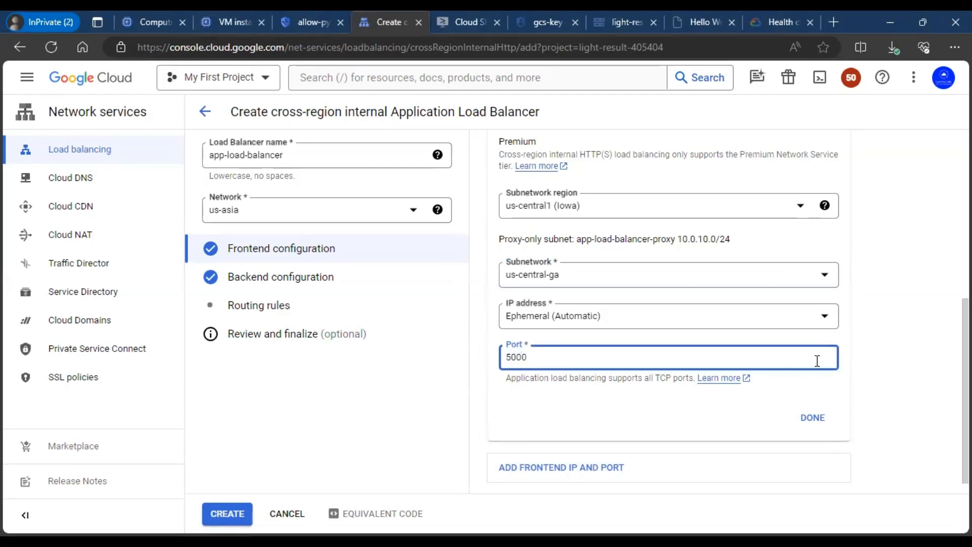
left_click(879, 339)
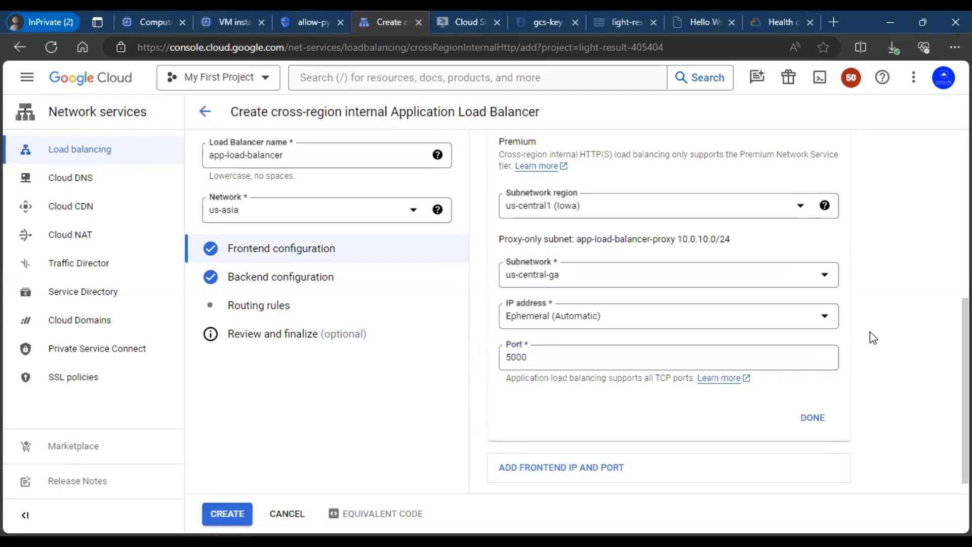
Step: Add 10.0.10.0/24 to the source IPv4 ranges of the allow-python-app-port firewall rule, save it, and return to the load balancer form
left_click(308, 22)
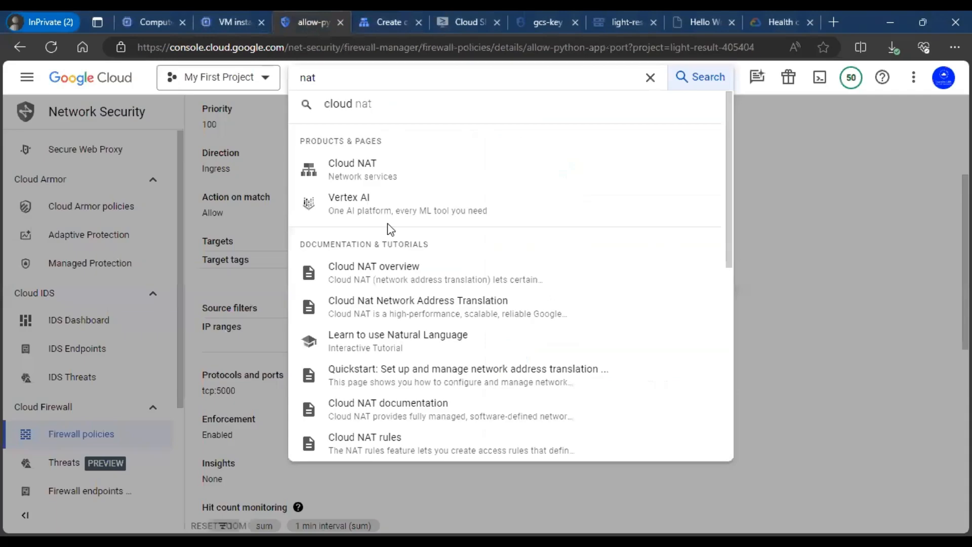
left_click(812, 276)
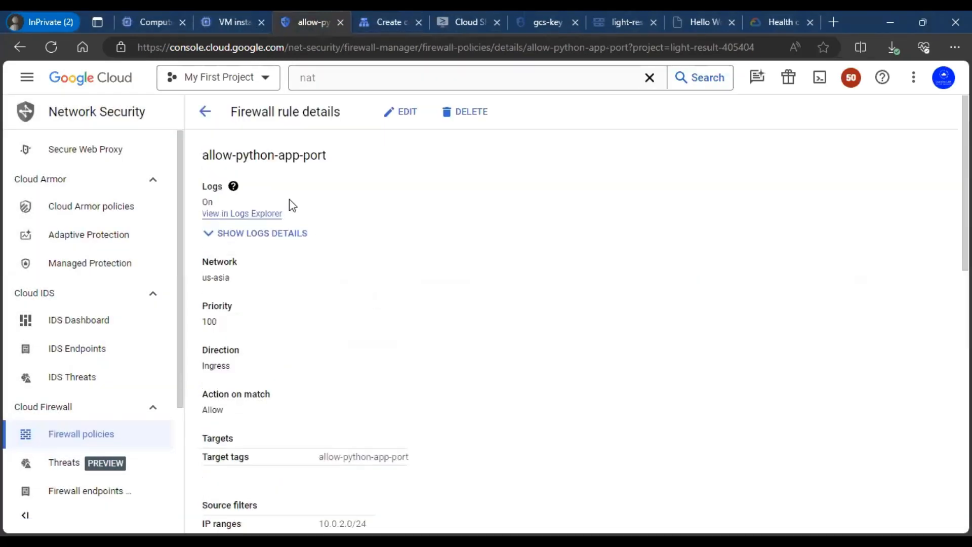
left_click(393, 121)
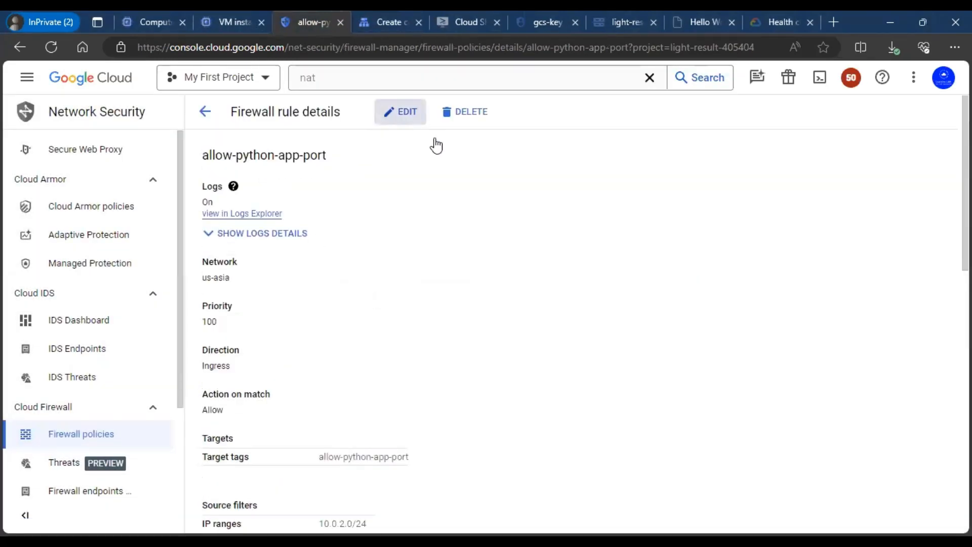
scroll(468, 280, "down", 6)
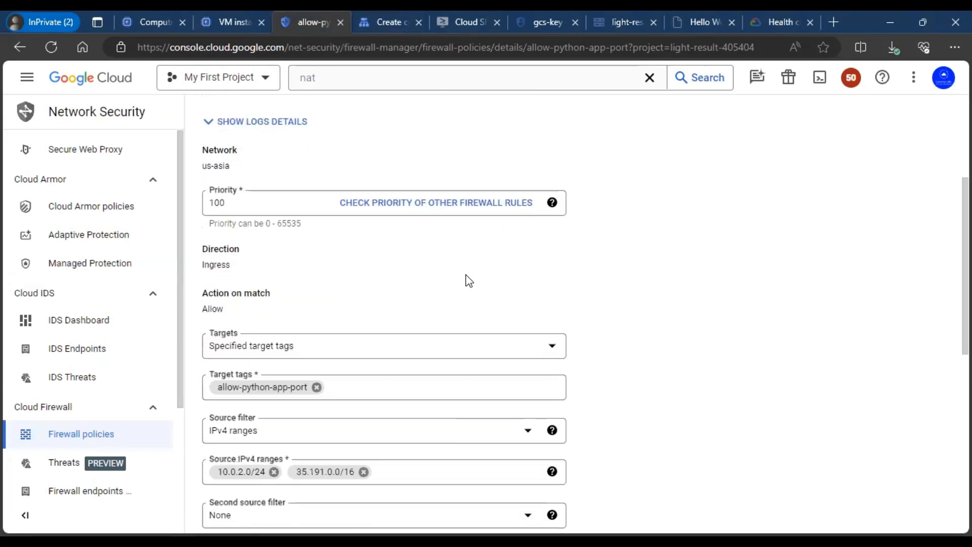
left_click(391, 347)
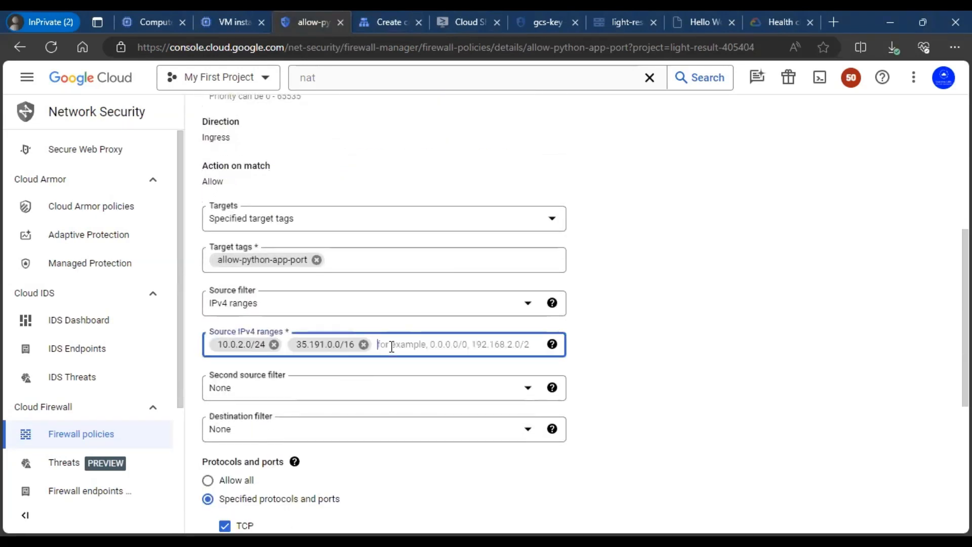
key("ctrl+v")
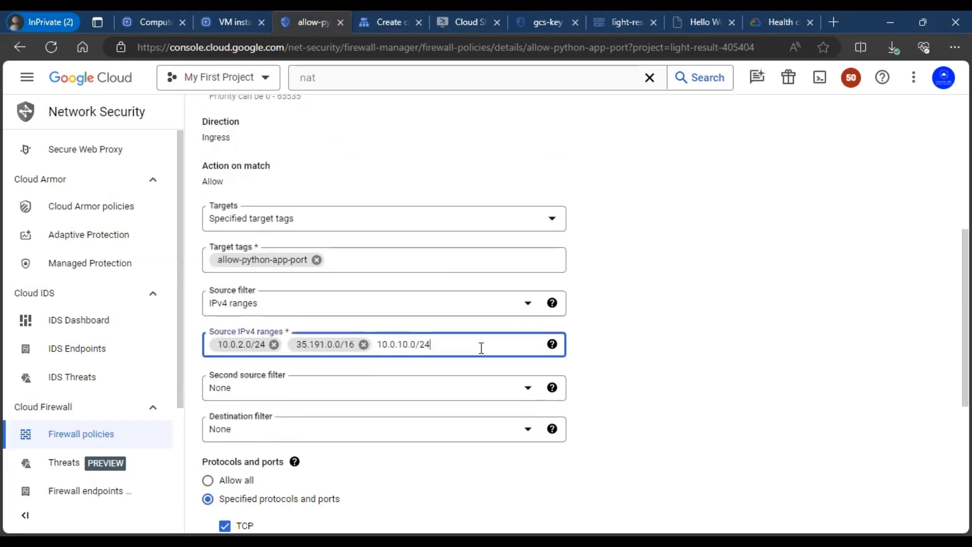
left_click(653, 341)
scroll(596, 360, "down", 5)
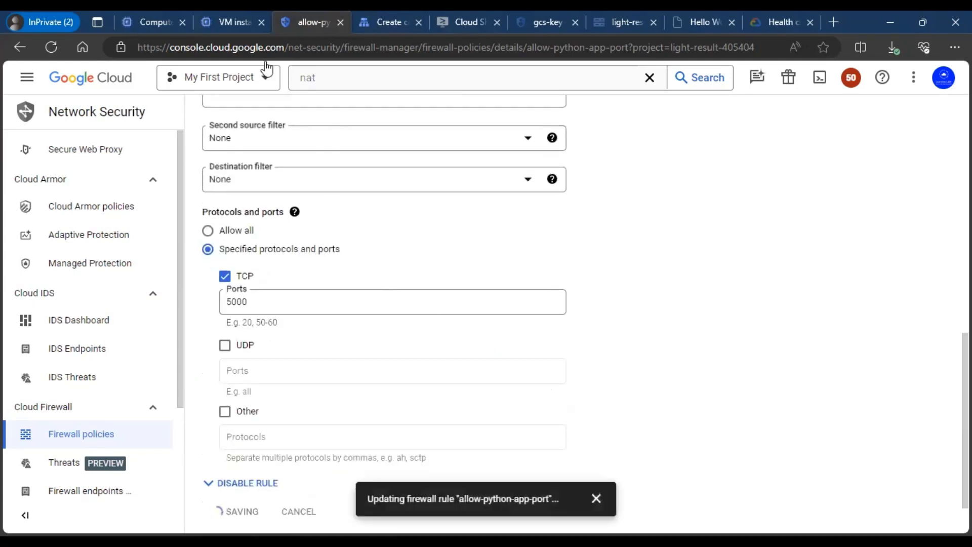
left_click(393, 25)
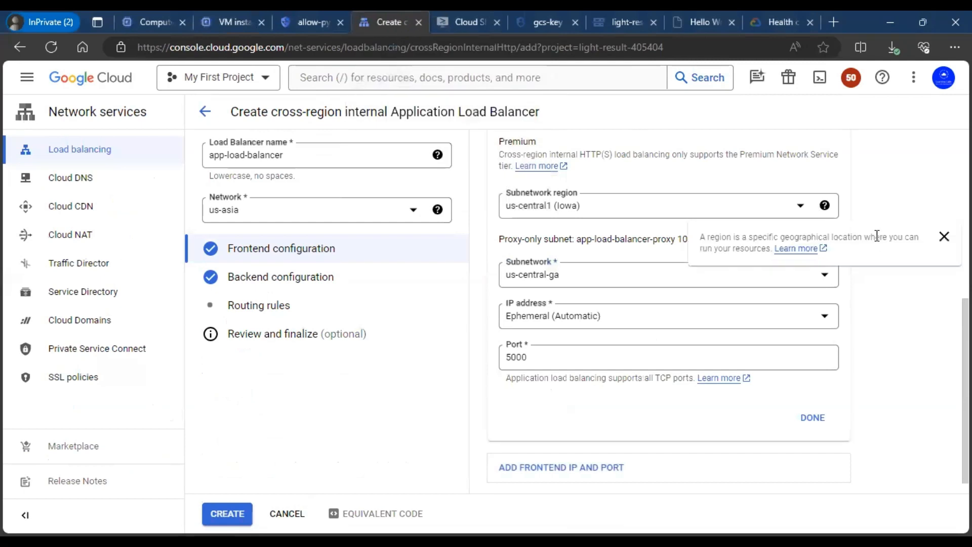
Step: Finish the frontend entry and start a new backend service named app-load-balancer-fe in the backend configuration
left_click(813, 417)
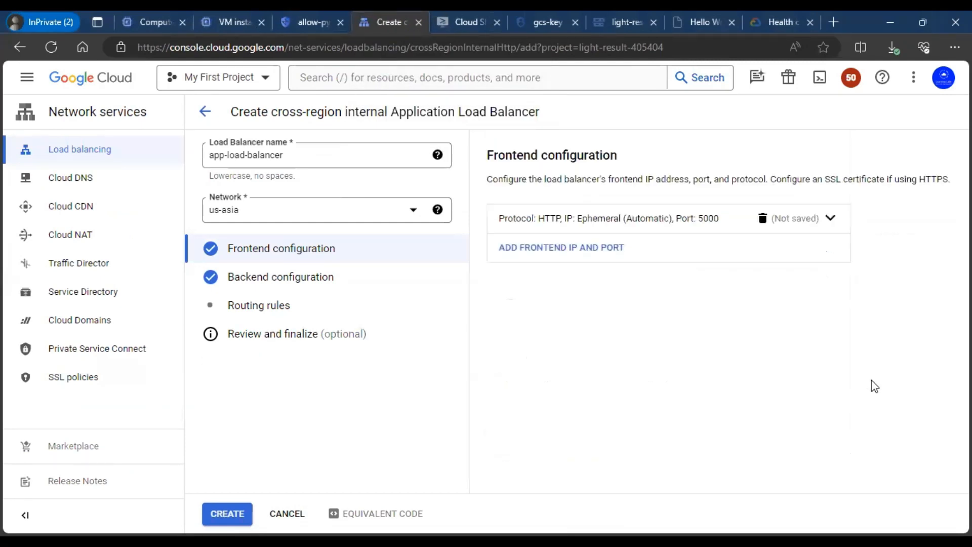
left_click(326, 283)
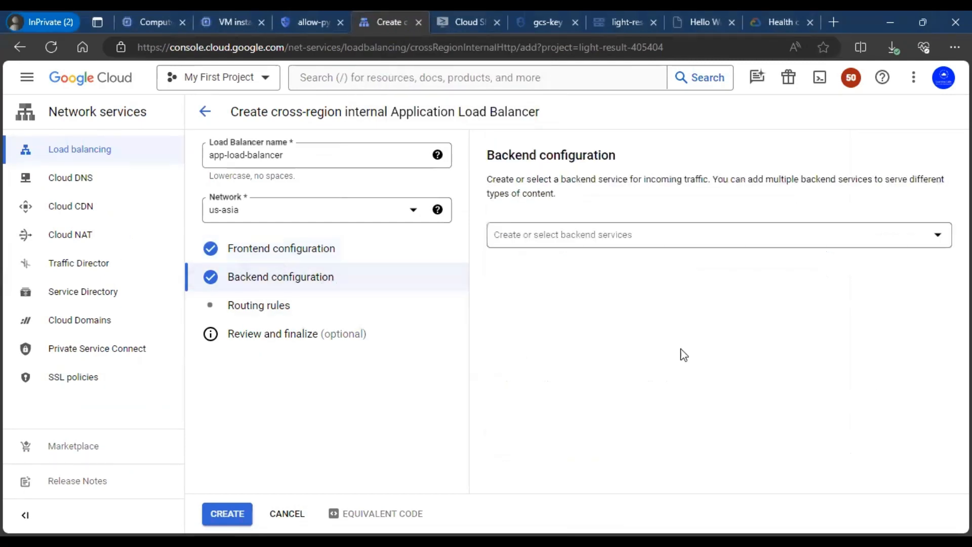
left_click(759, 240)
left_click(614, 320)
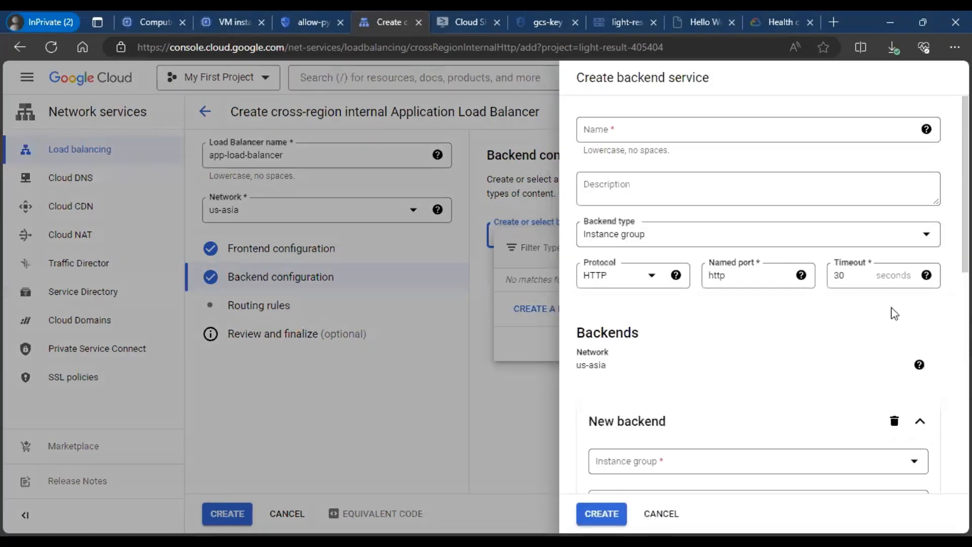
left_click(729, 131)
type("app-load-balancer-fe")
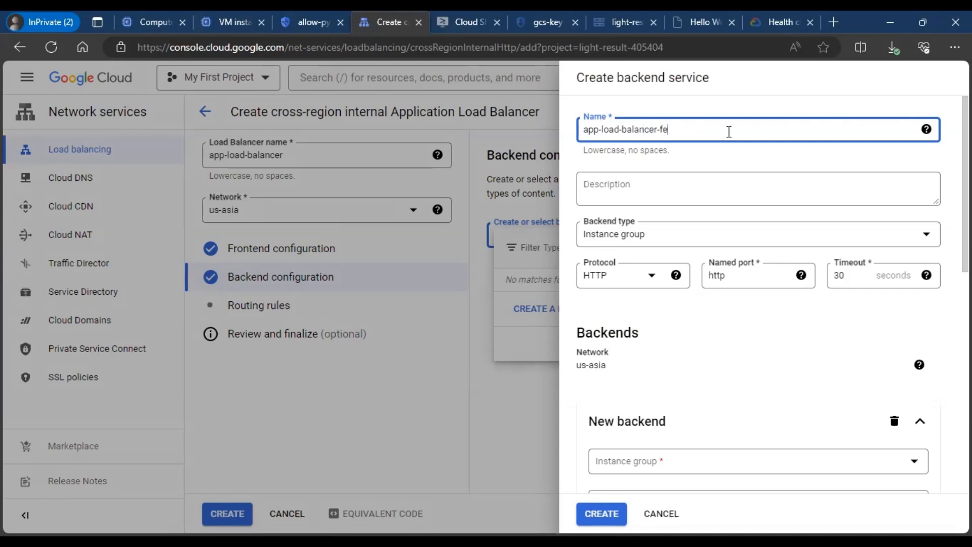
left_click(805, 320)
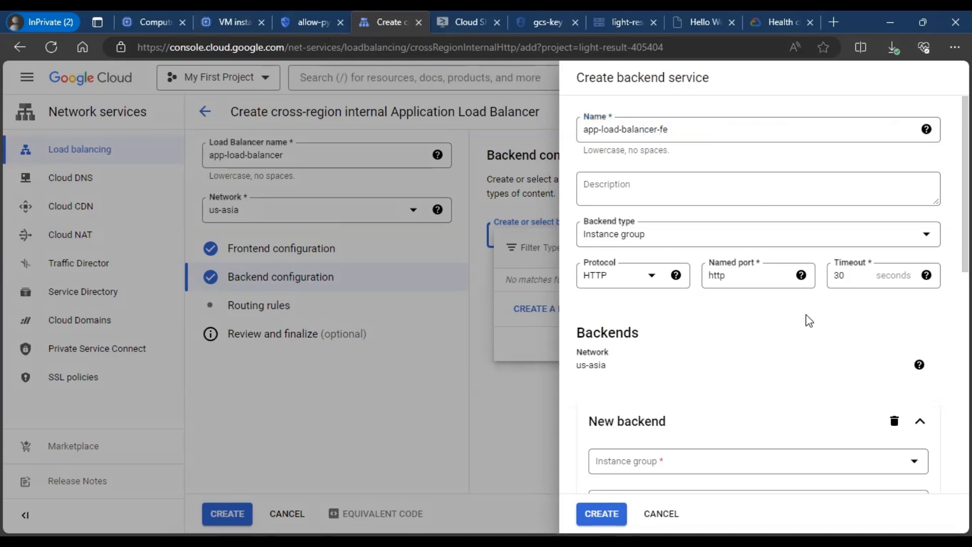
Step: Add the app-server instance group as the service's backend with port number 5000
scroll(759, 293, "down", 1)
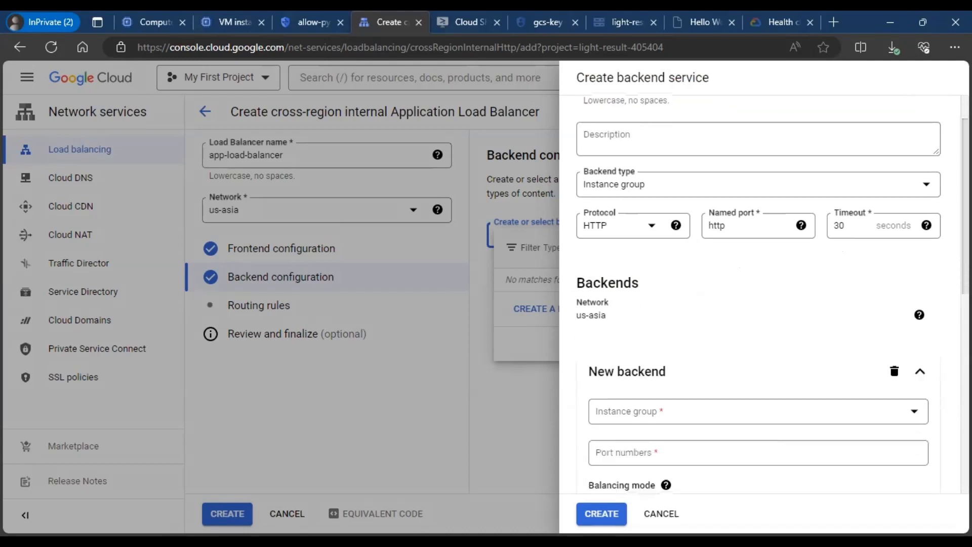
scroll(759, 299, "down", 4)
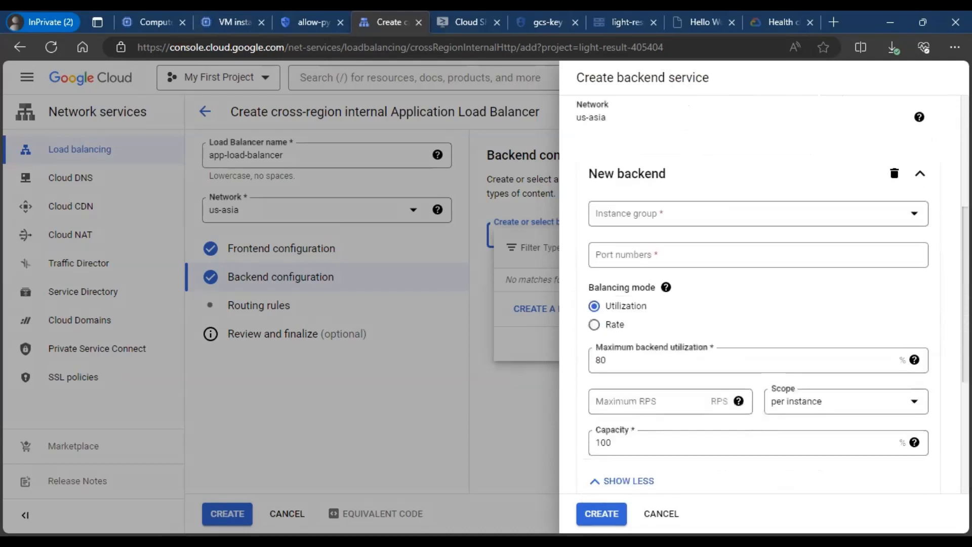
left_click(913, 213)
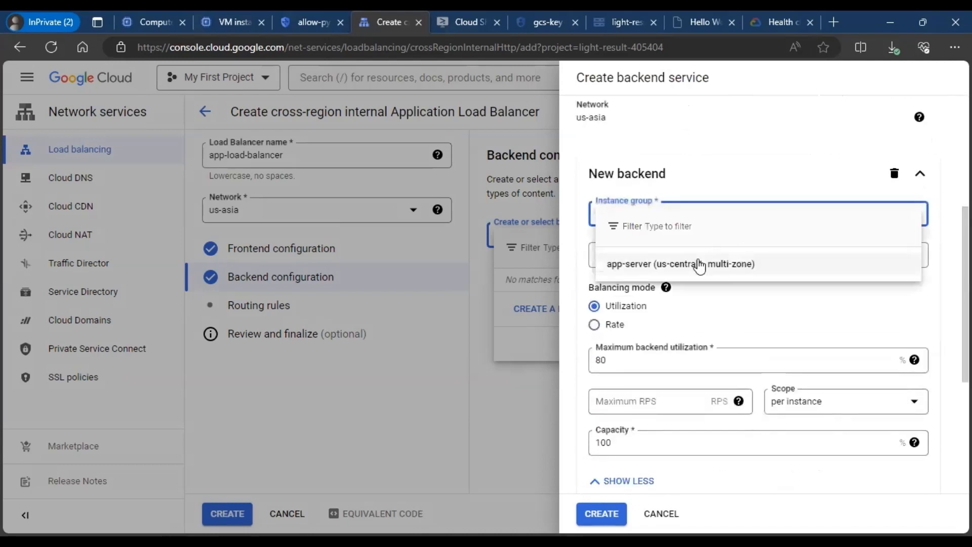
left_click(700, 264)
left_click(873, 295)
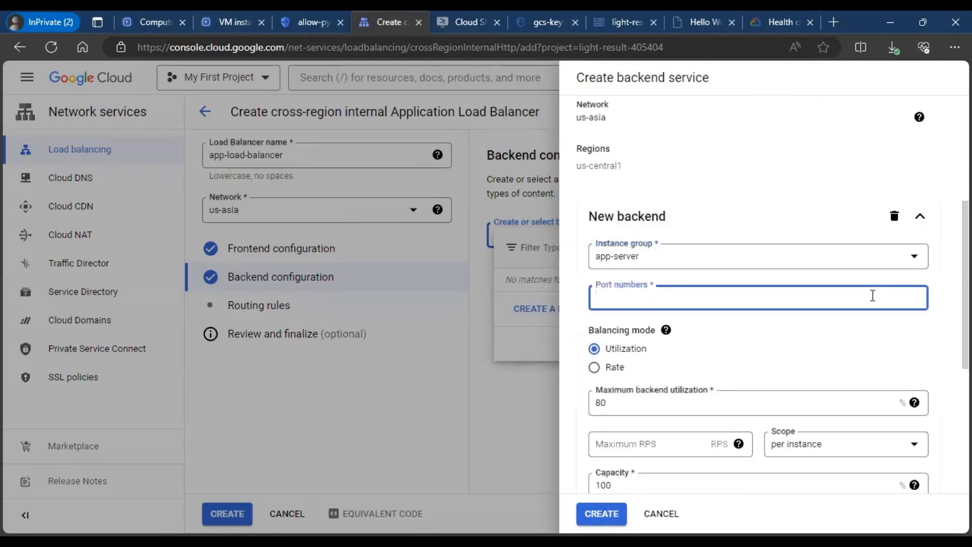
type("5000")
left_click(945, 272)
scroll(946, 273, "down", 2)
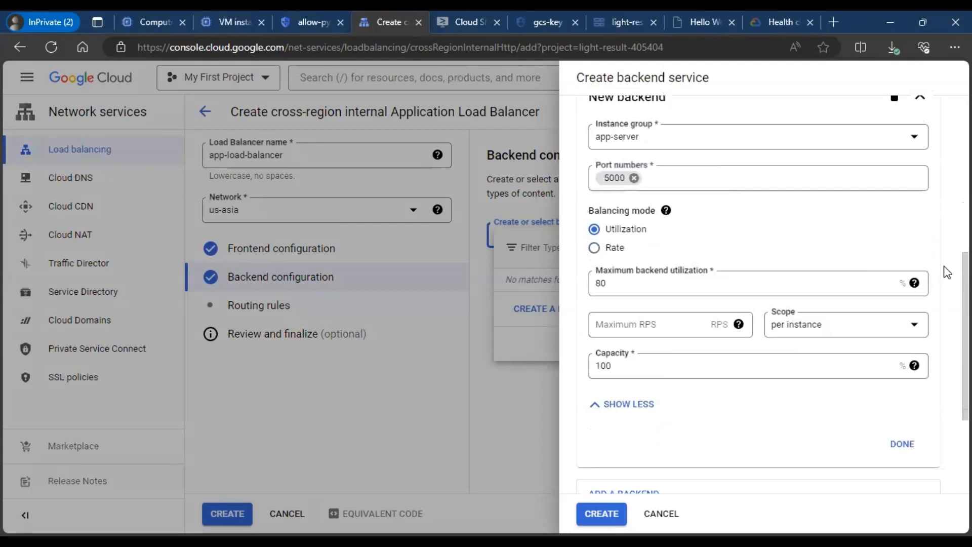
scroll(946, 272, "down", 3)
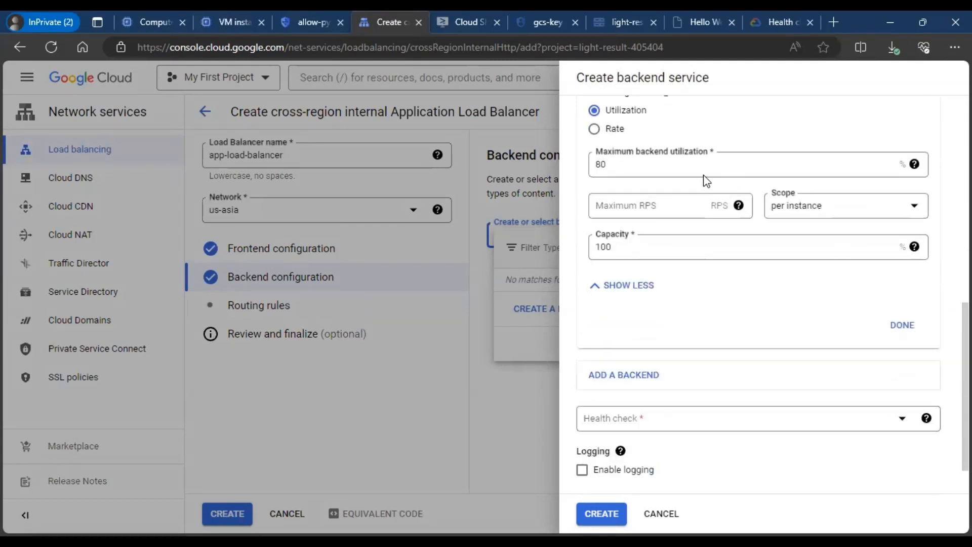
scroll(706, 181, "down", 1)
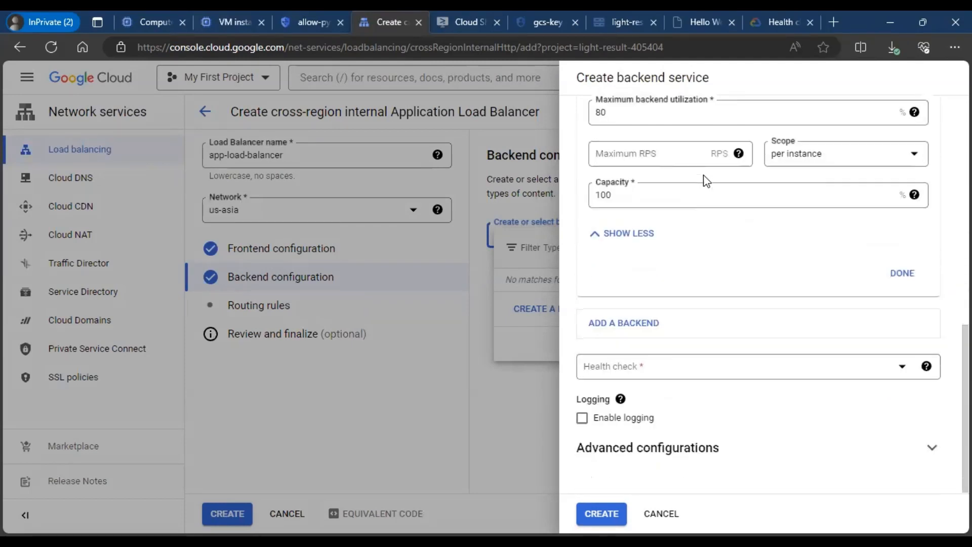
left_click(902, 274)
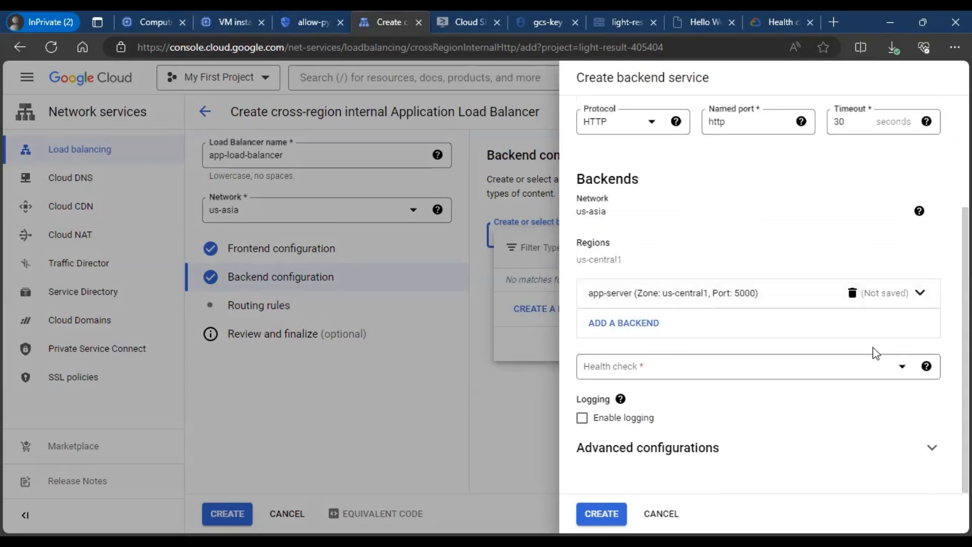
Step: Expand the backend service's advanced configurations and start creating a health check for it
left_click(770, 451)
scroll(808, 422, "down", 3)
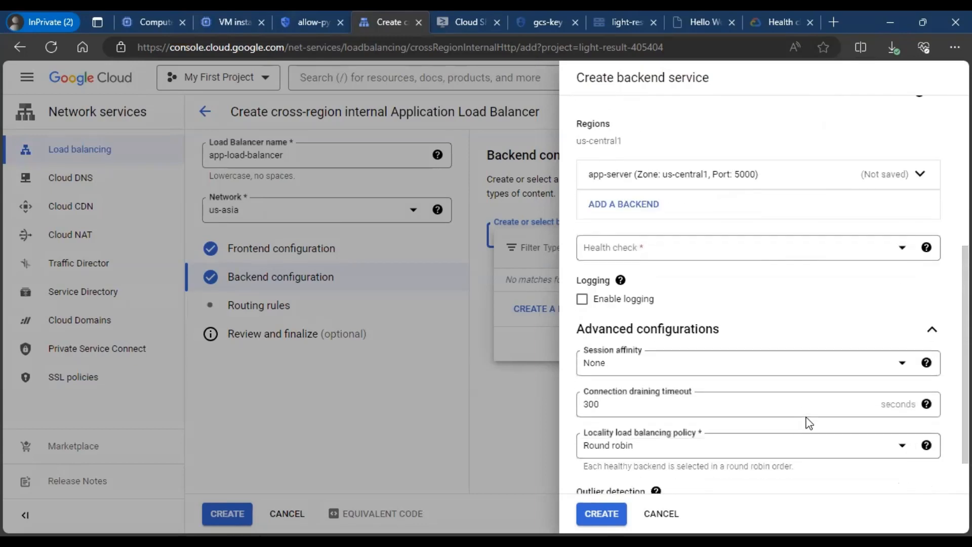
scroll(808, 422, "down", 1)
scroll(808, 423, "up", 6)
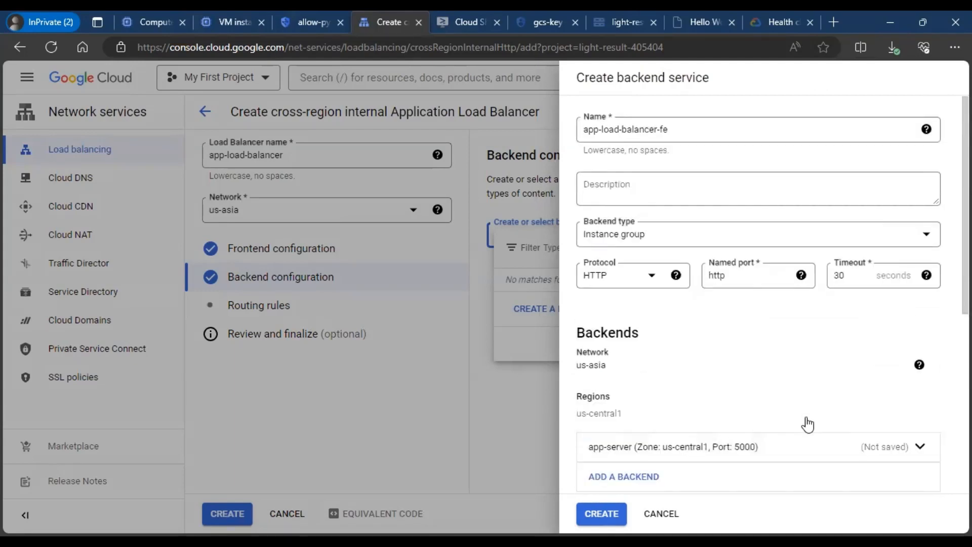
scroll(808, 422, "down", 3)
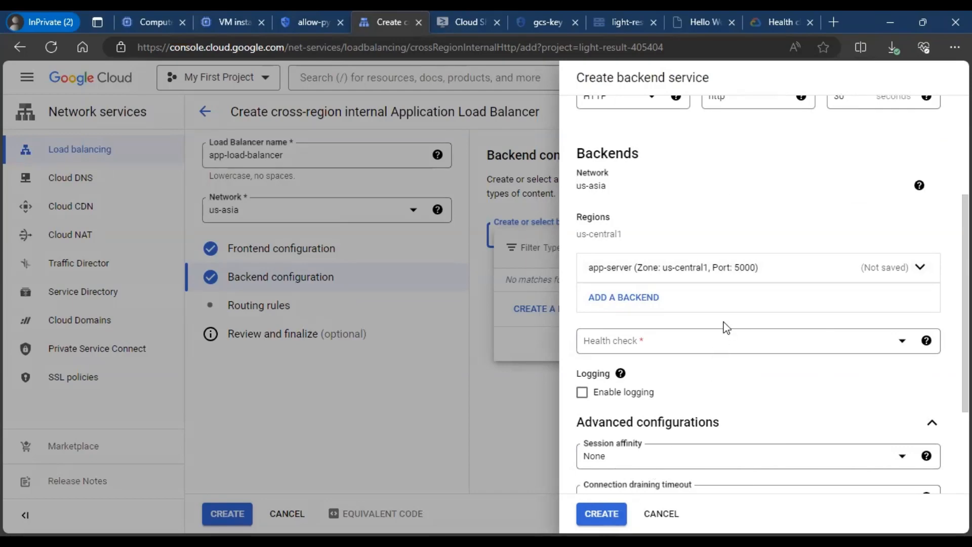
left_click(723, 346)
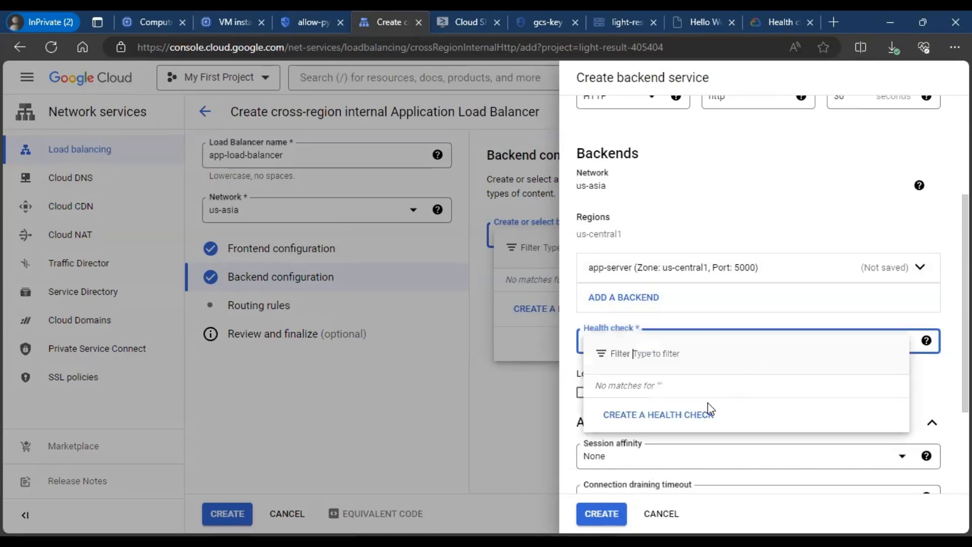
left_click(688, 412)
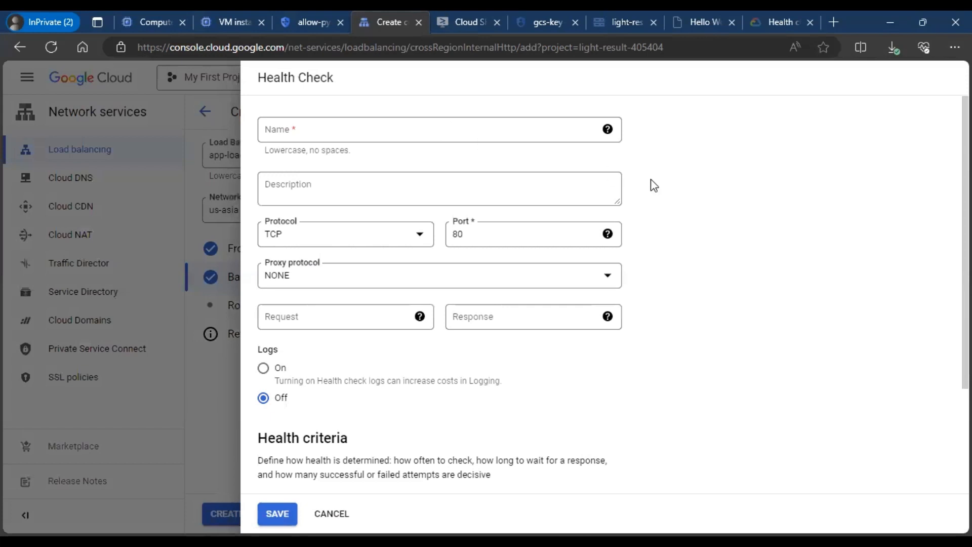
Step: Name the health check app-load-balancer-cr-health and set its port to 5000
scroll(658, 249, "down", 3)
scroll(659, 250, "up", 3)
left_click(556, 132)
type("app-load-balancer-cr-health")
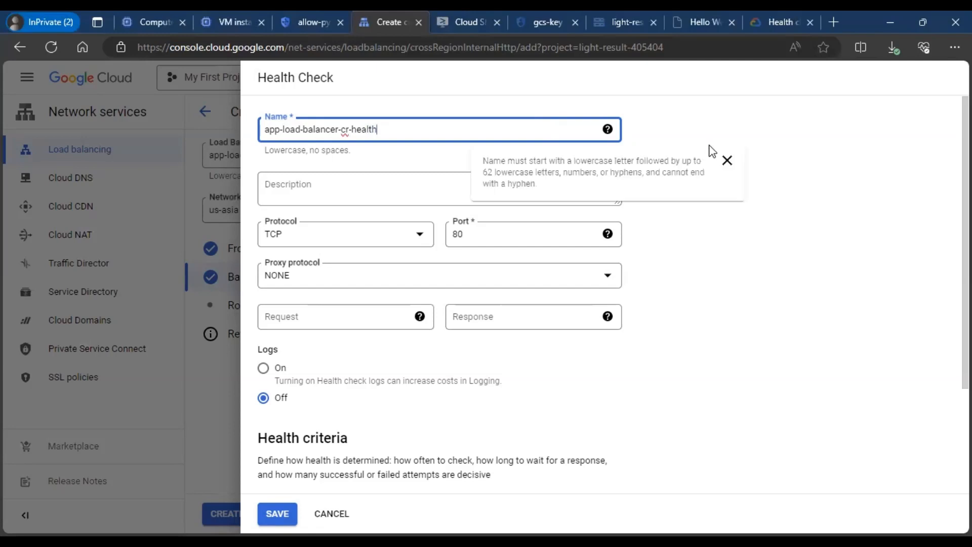
left_click(790, 201)
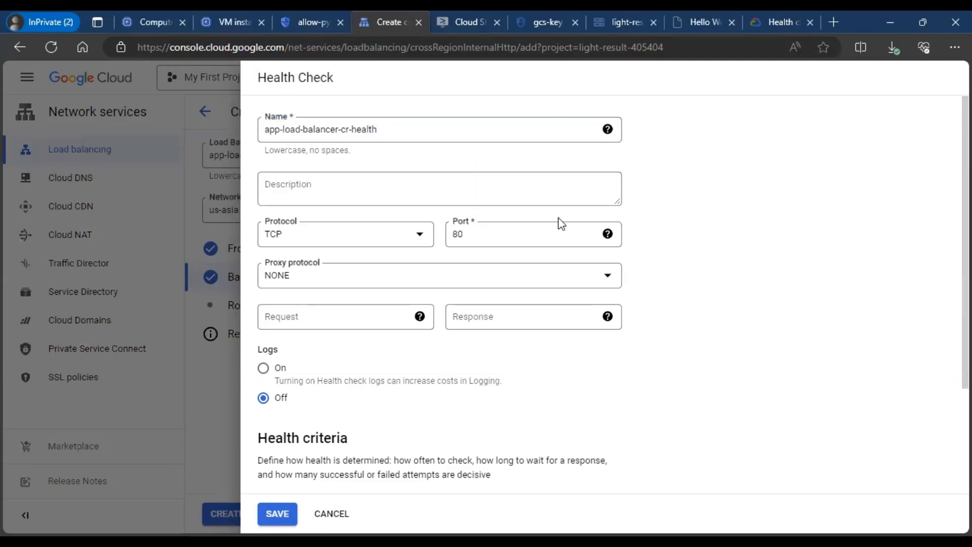
left_click_drag(484, 237, 449, 230)
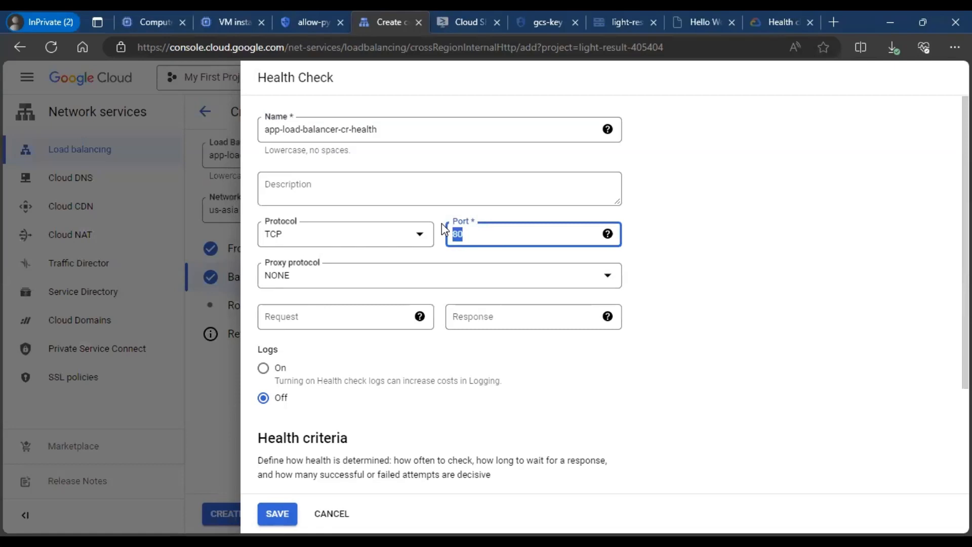
type("5000")
Step: Set the health check's check interval and timeout to 300 seconds each
scroll(742, 221, "down", 3)
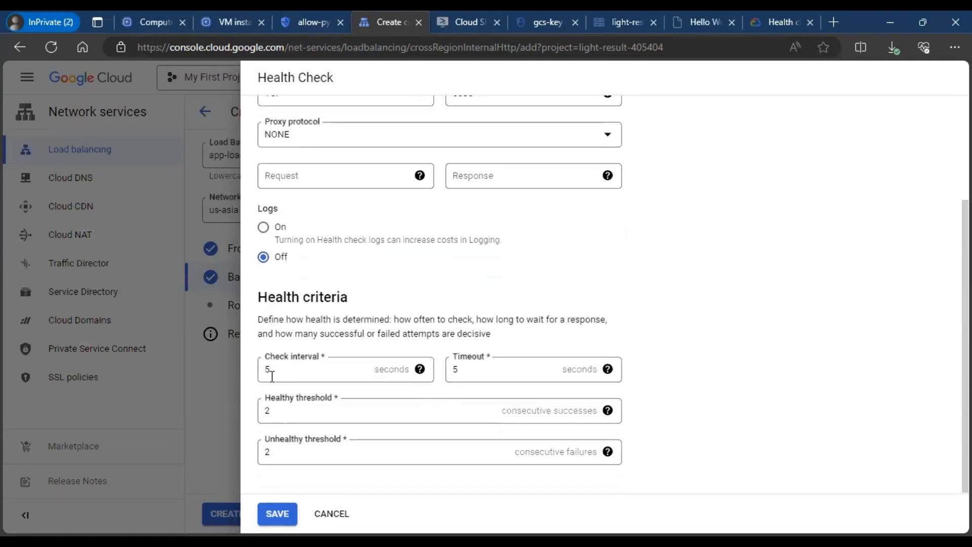
left_click_drag(277, 369, 264, 369)
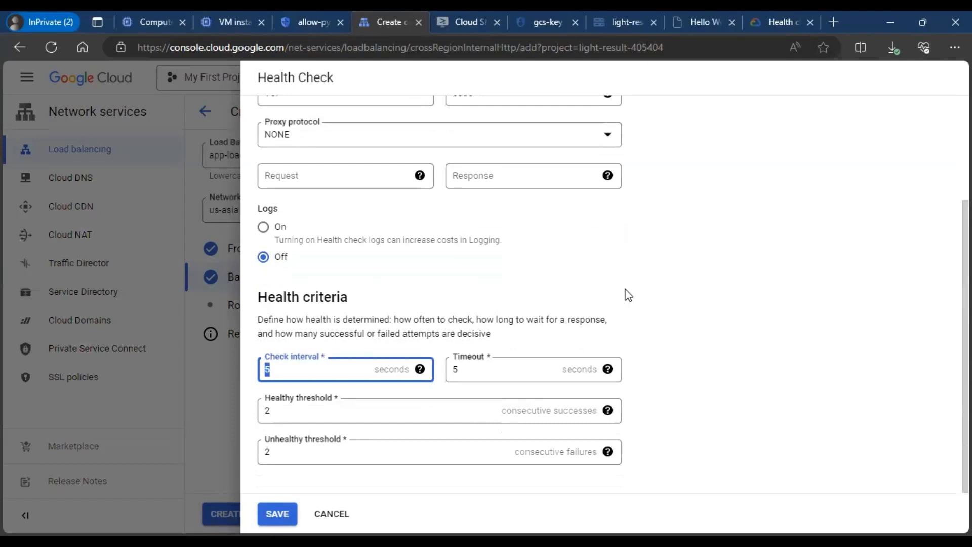
type("300")
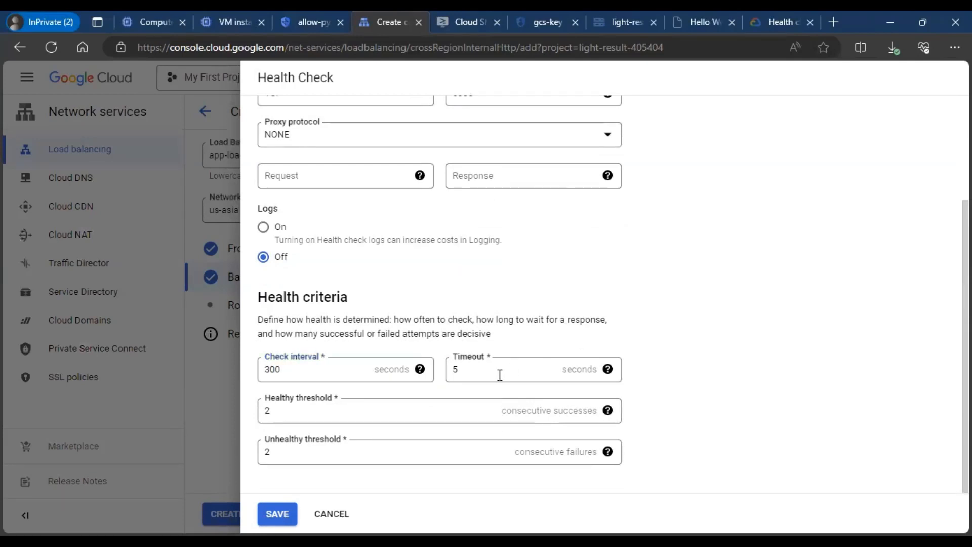
left_click_drag(500, 372, 435, 379)
type("300")
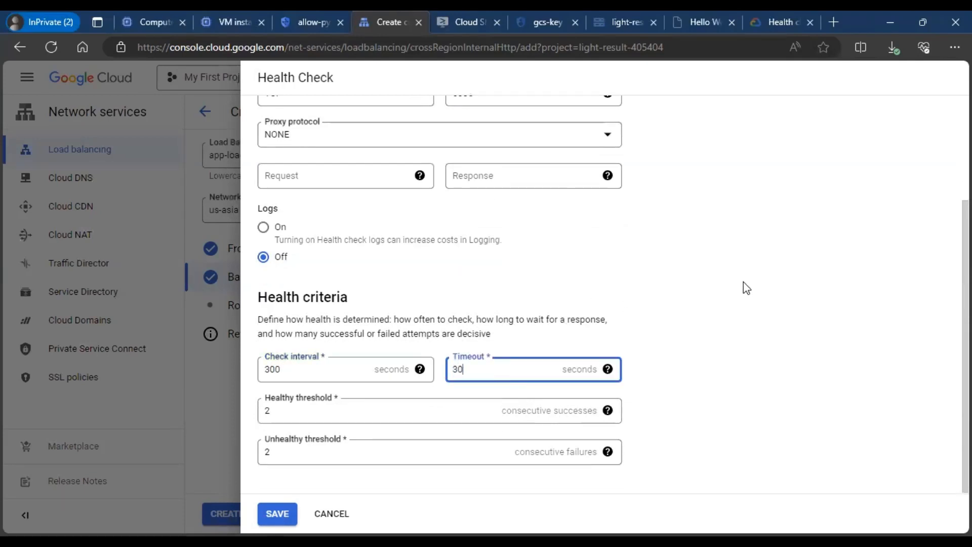
left_click(744, 296)
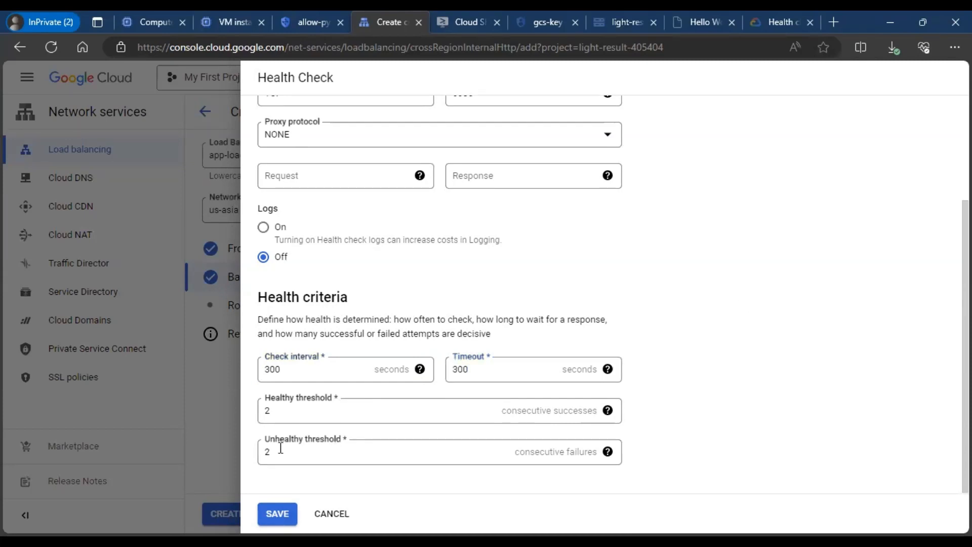
Step: Set the unhealthy threshold to 5 consecutive failures and save the health check
left_click(289, 414)
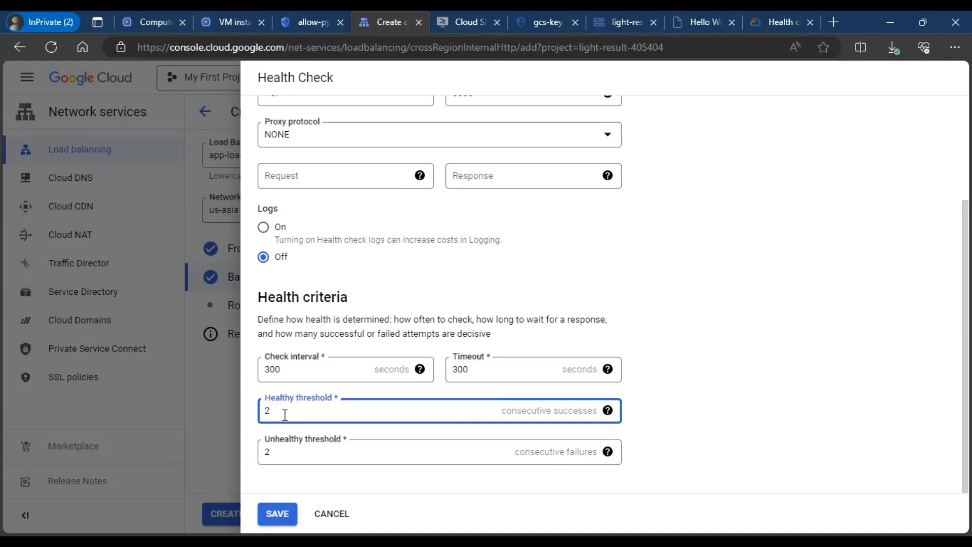
left_click_drag(284, 453, 261, 454)
type("5")
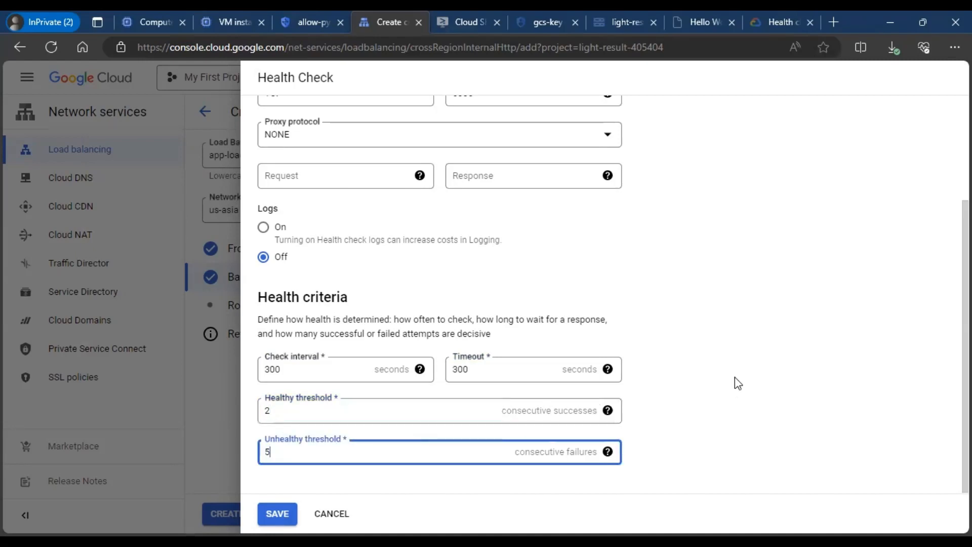
left_click(737, 384)
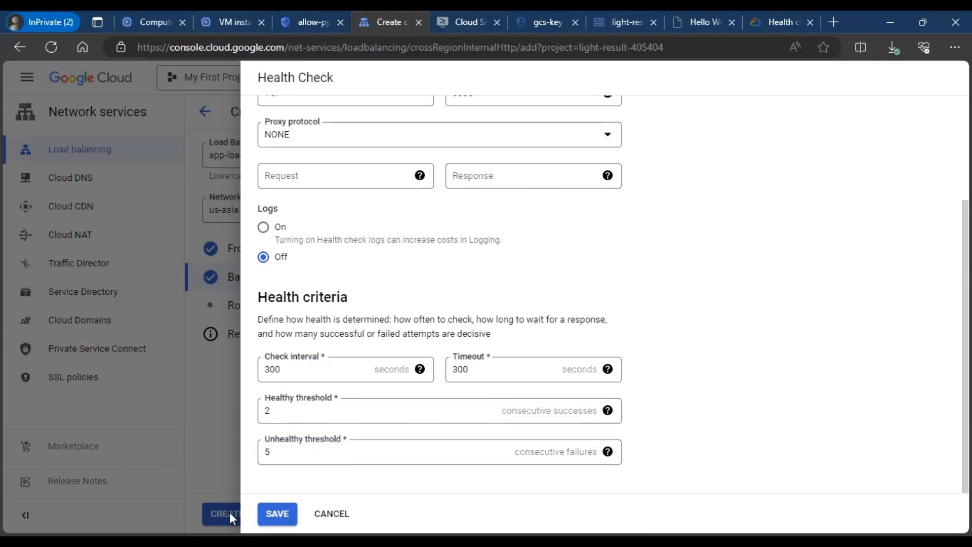
left_click(278, 513)
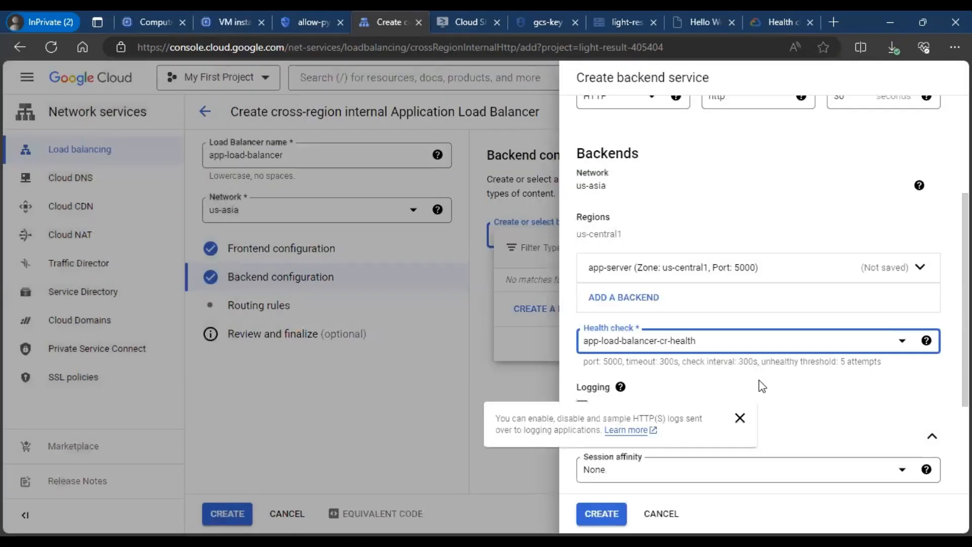
Step: Create the app-load-balancer-fe backend service with its current advanced options and create the load balancer
scroll(876, 304, "down", 3)
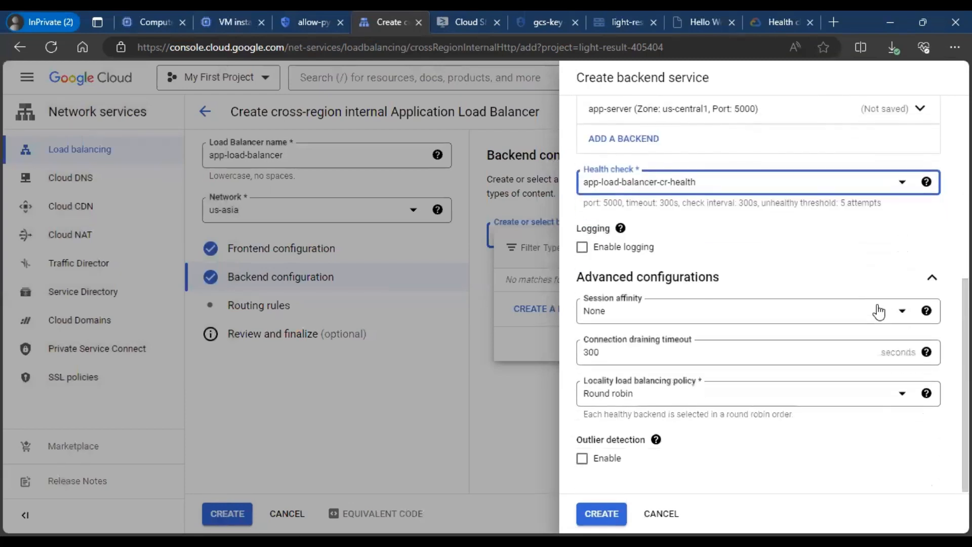
left_click(909, 248)
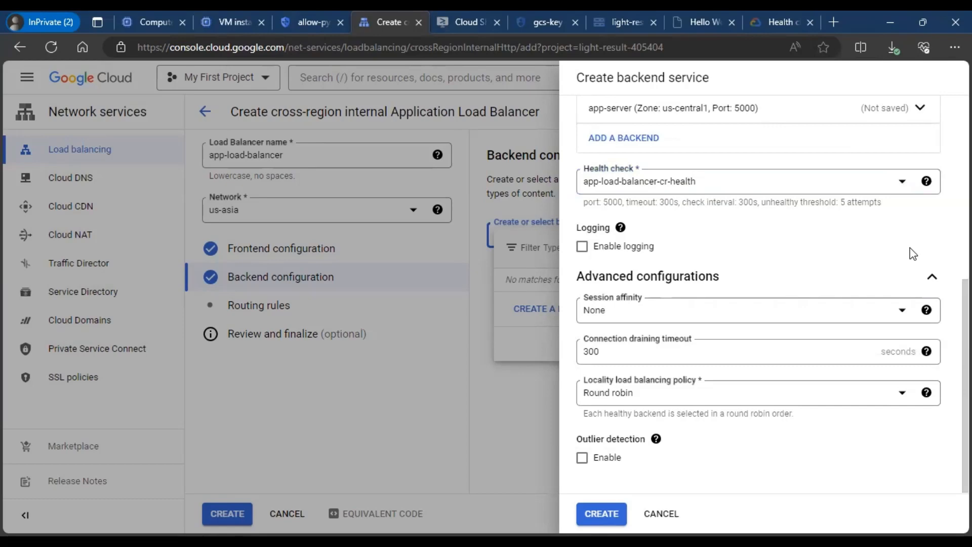
left_click(613, 513)
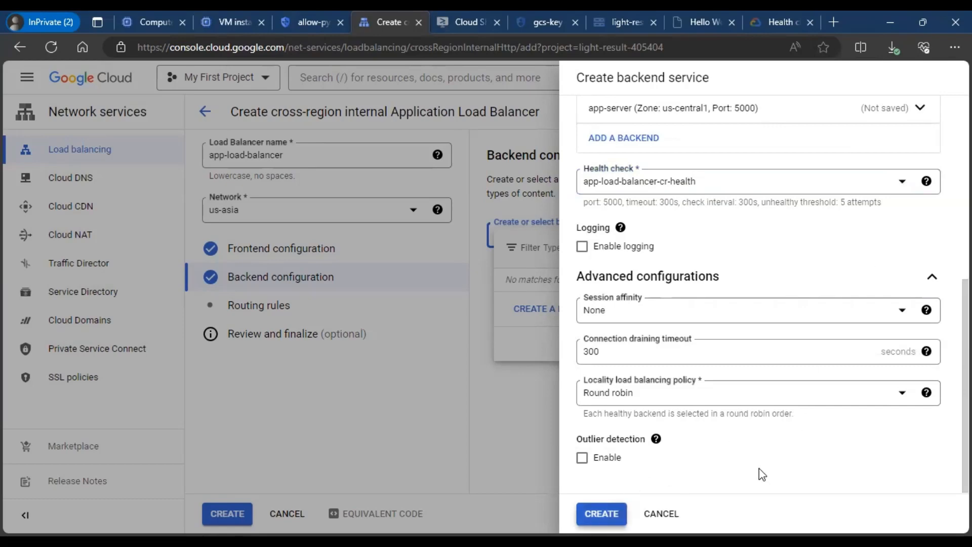
left_click(916, 367)
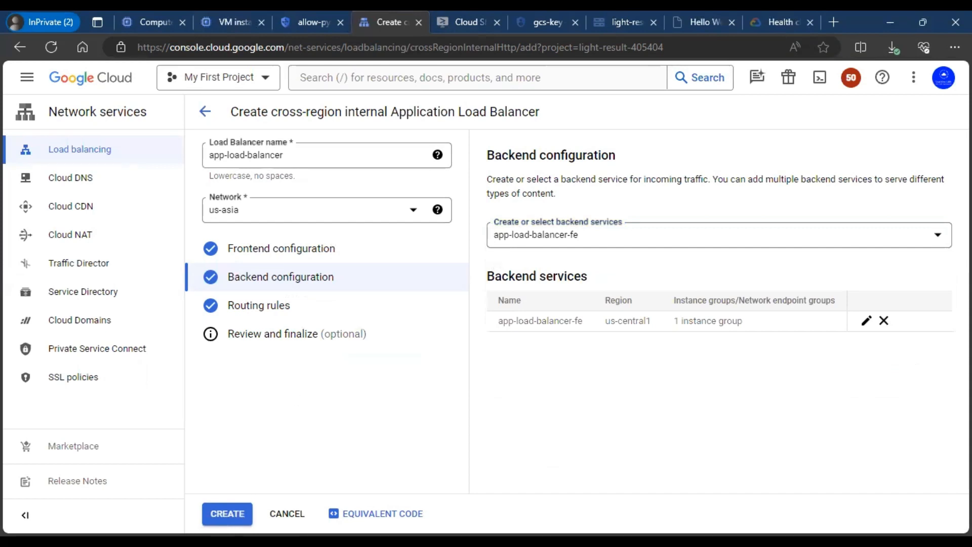
left_click(227, 513)
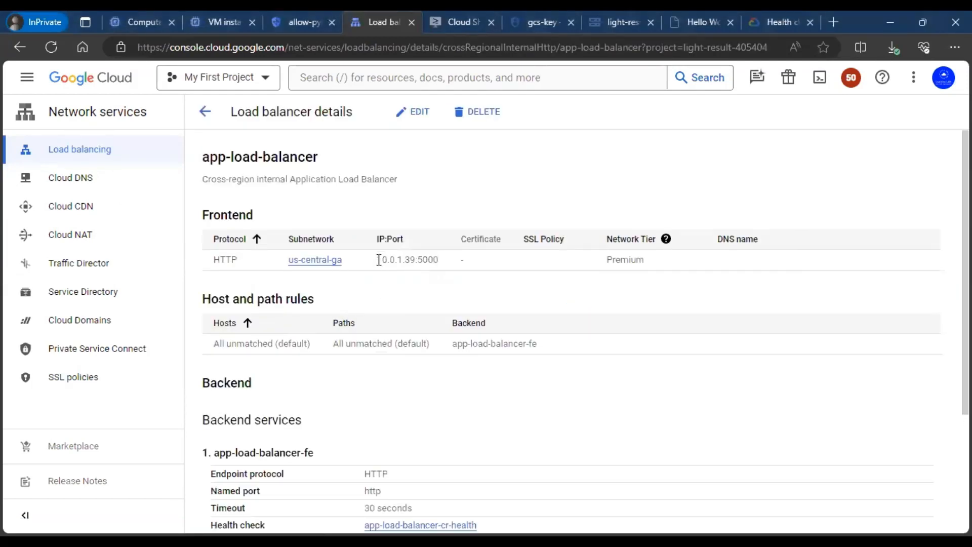
left_click_drag(379, 260, 439, 260)
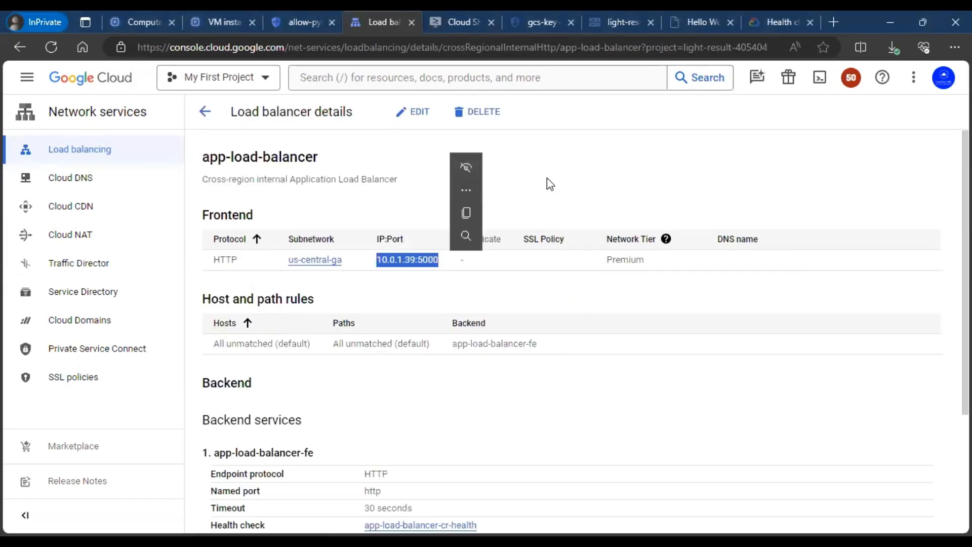
left_click(463, 286)
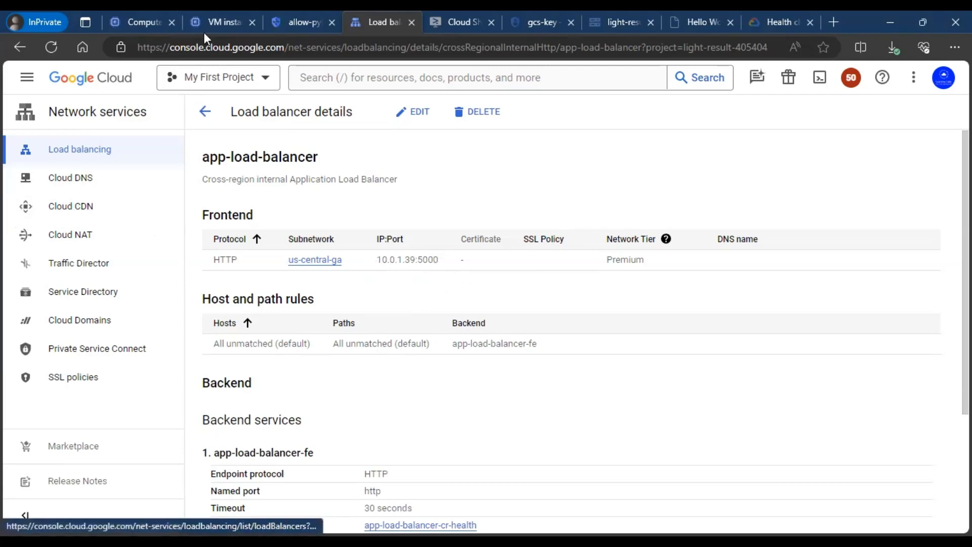
Step: Start a new Compute Engine instance template and name it web-server
left_click(126, 19)
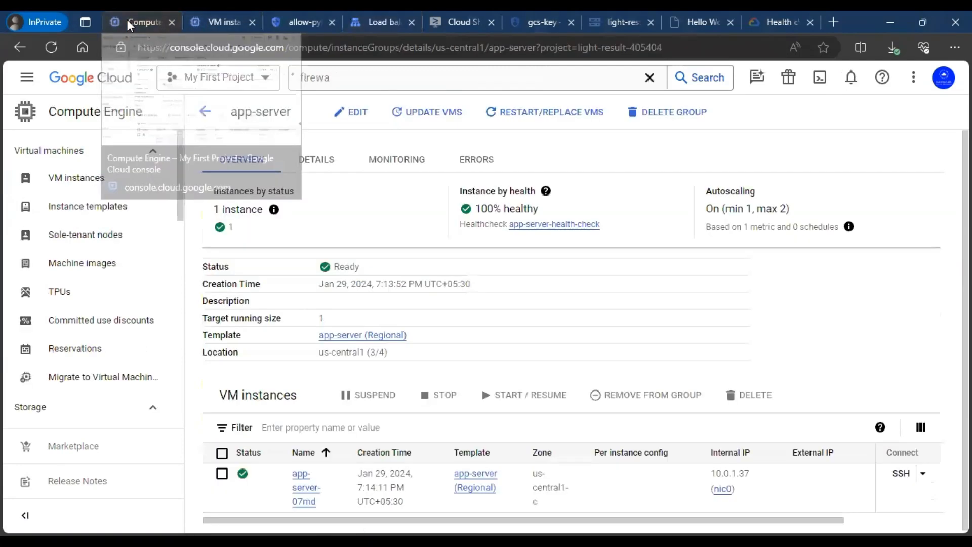
left_click(114, 207)
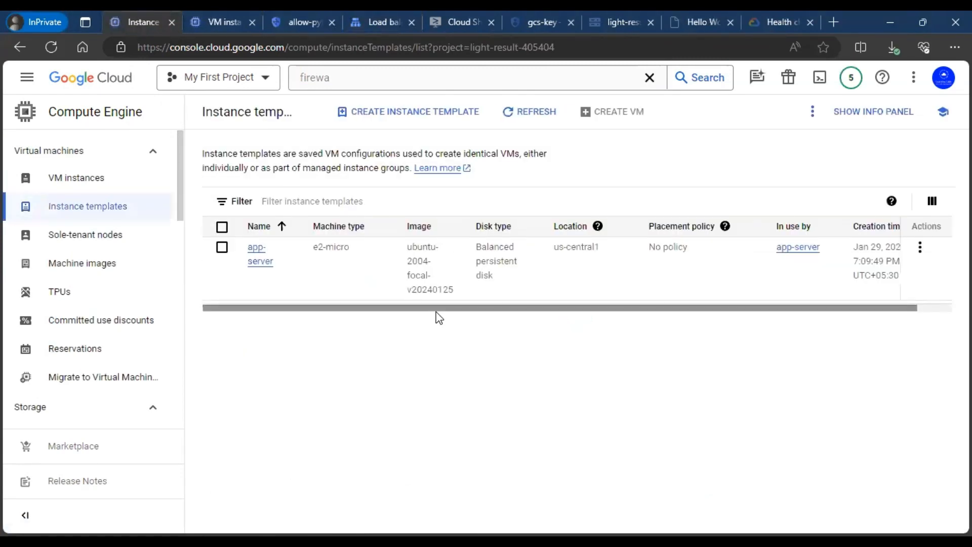
left_click(423, 111)
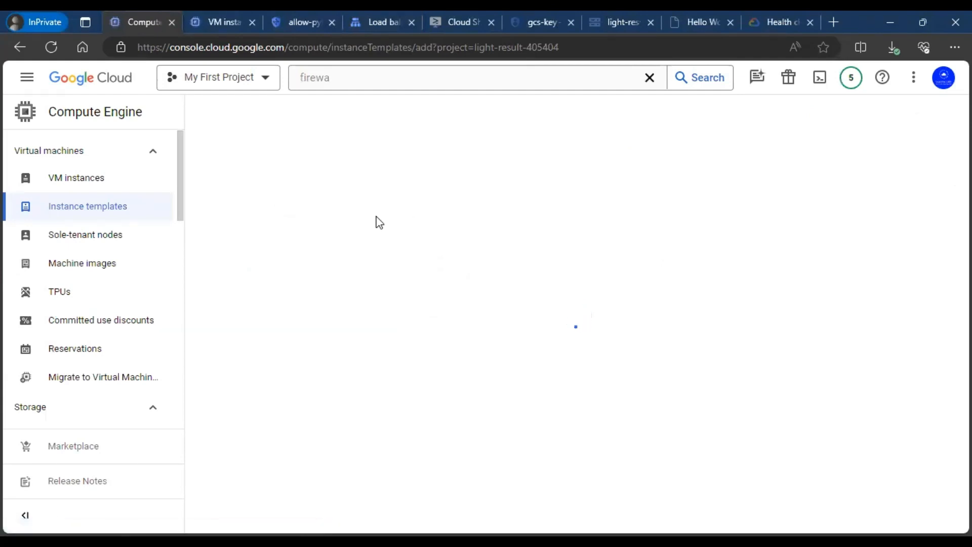
left_click_drag(328, 196, 173, 193)
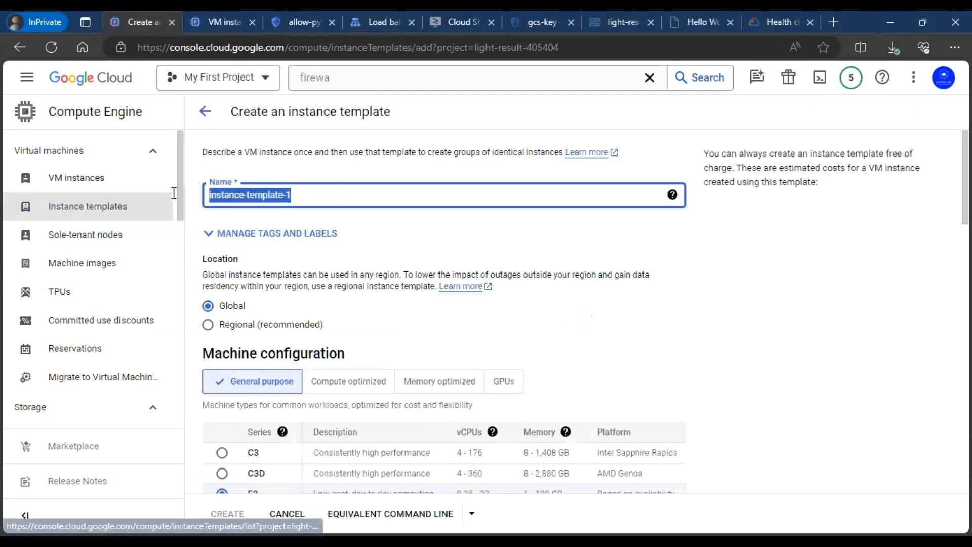
type("web")
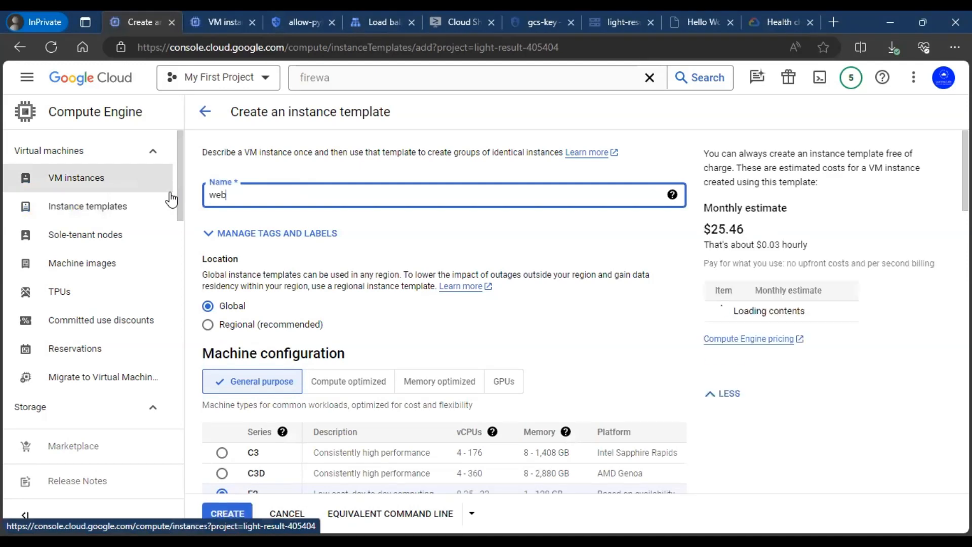
type("-server")
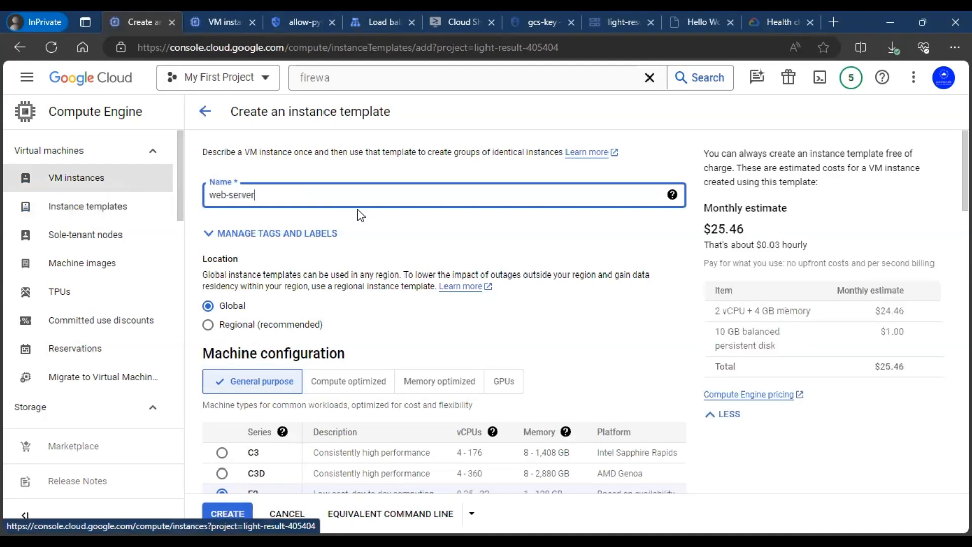
Step: Make the instance template regional and set its region to asia-south2 (Delhi)
left_click(208, 325)
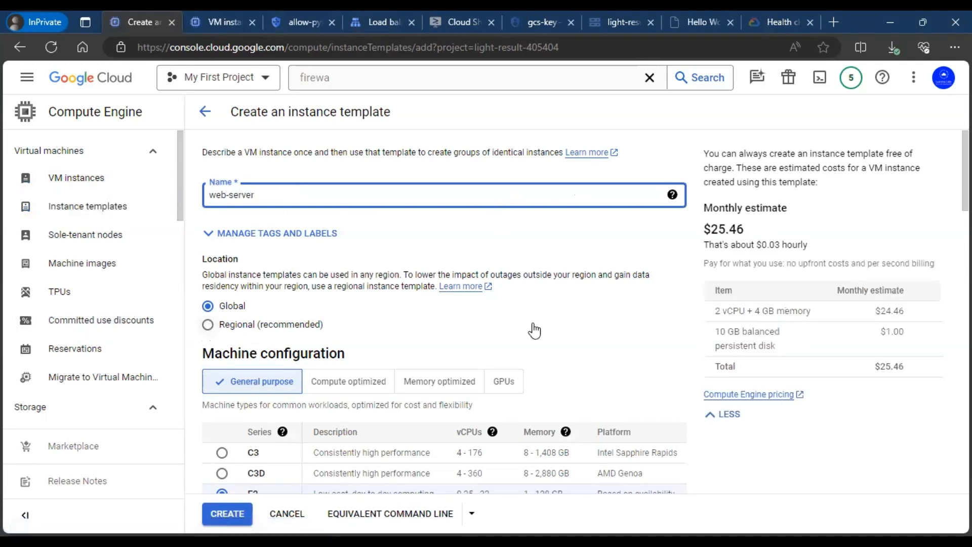
scroll(608, 313, "down", 2)
left_click(581, 253)
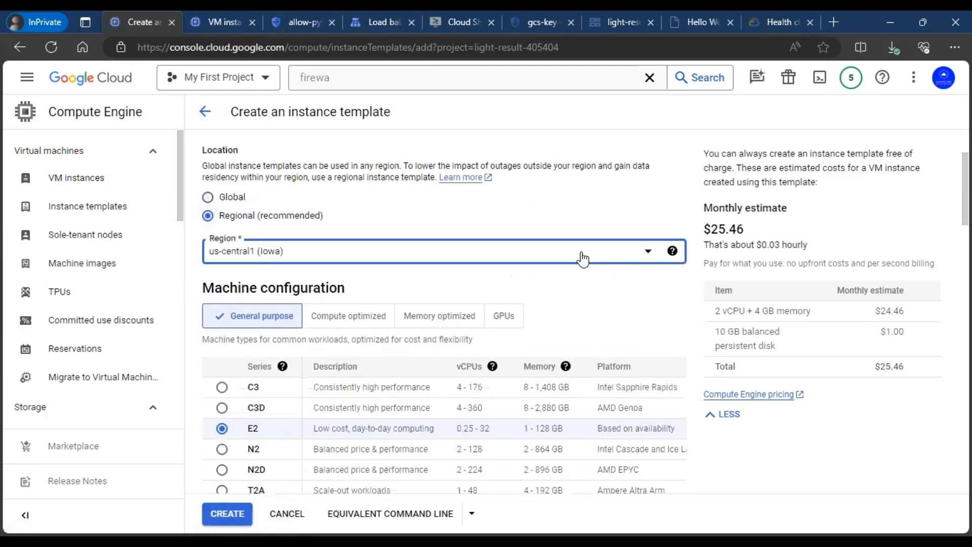
scroll(369, 380, "down", 1)
scroll(371, 380, "down", 6)
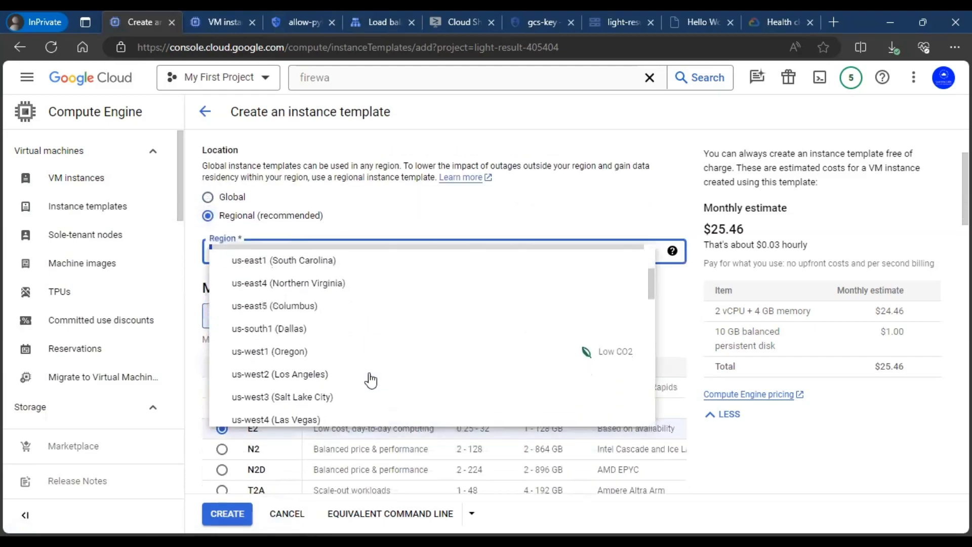
scroll(371, 381, "down", 5)
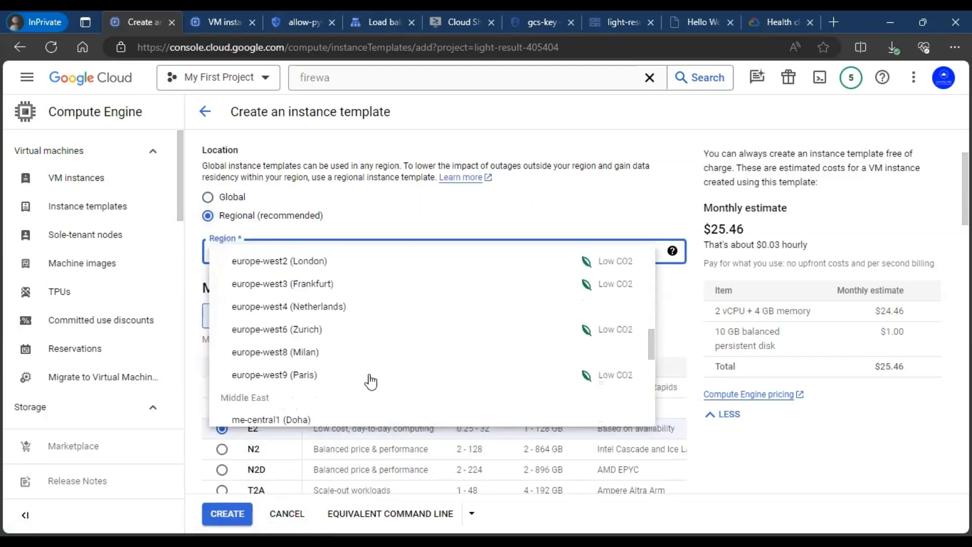
scroll(370, 381, "down", 3)
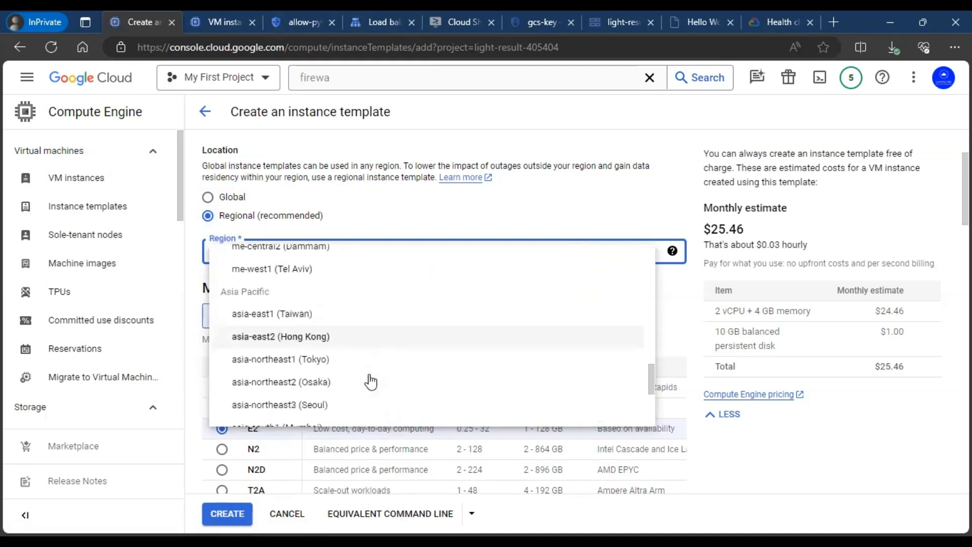
left_click(367, 418)
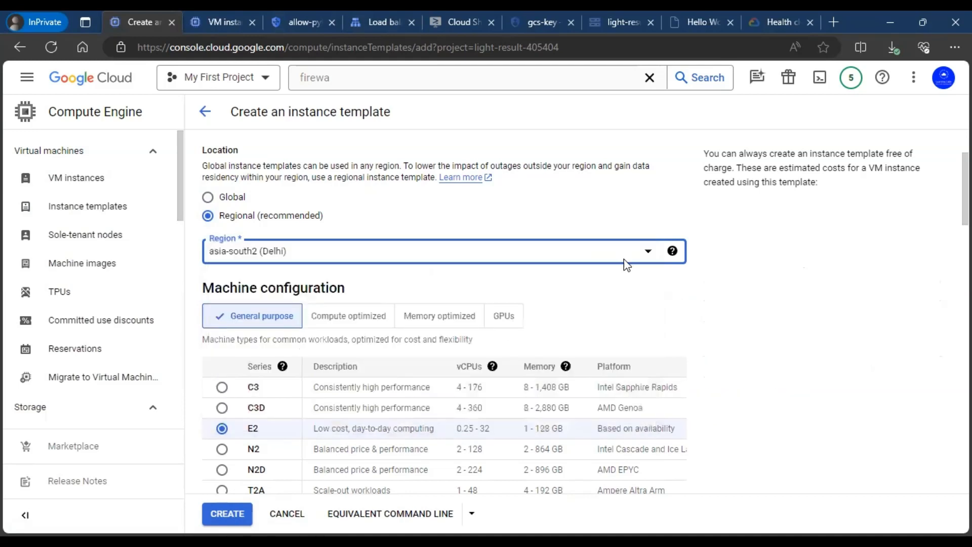
Step: Set the template's machine type to e2-micro and its VM provisioning model to Spot
scroll(614, 310, "down", 8)
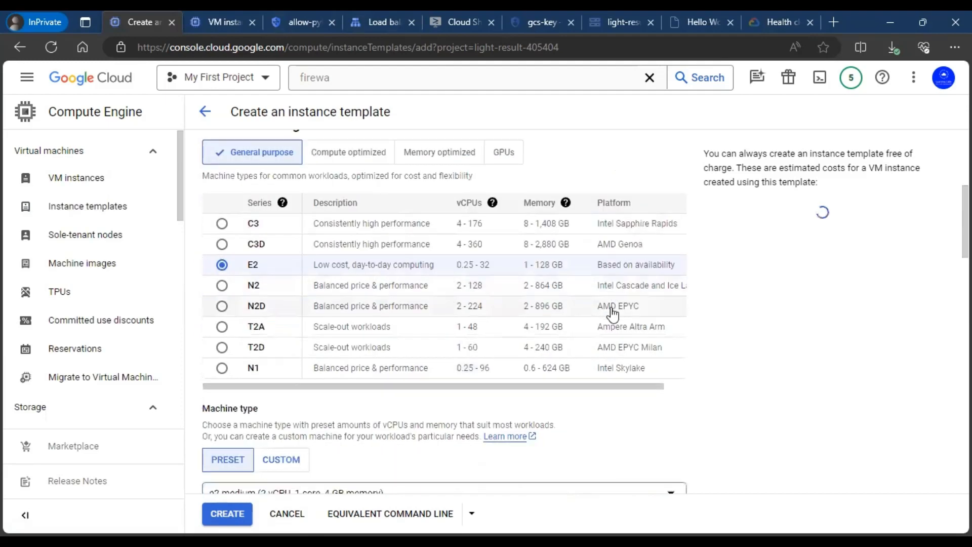
left_click(583, 283)
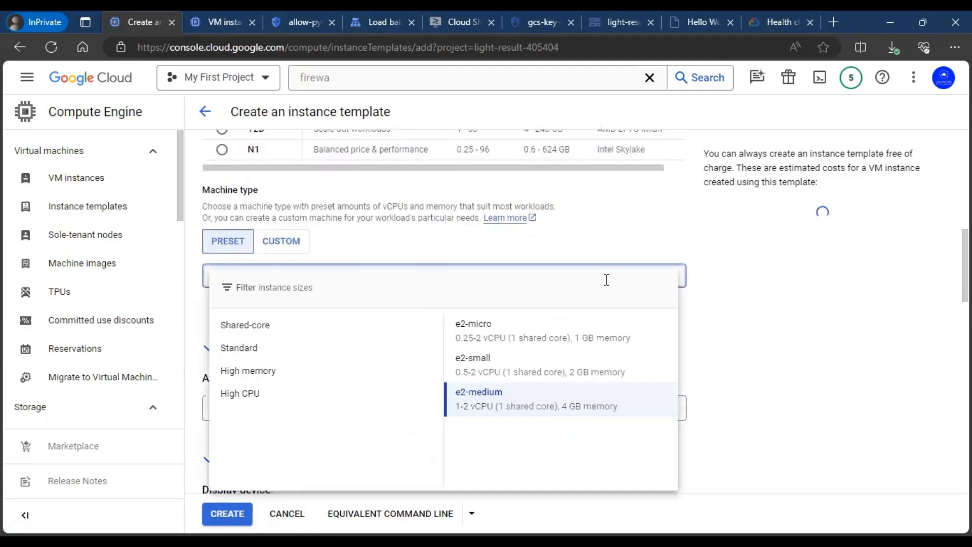
left_click(548, 324)
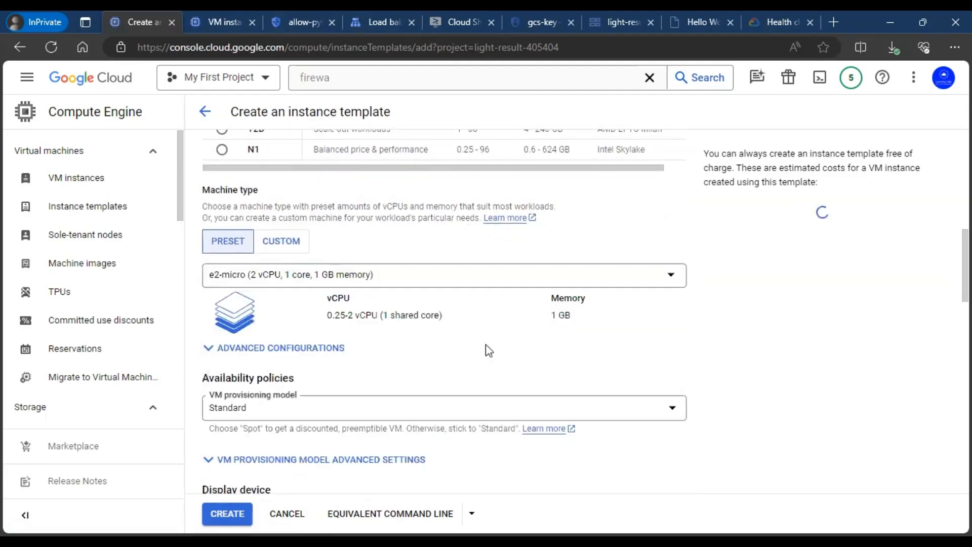
left_click(402, 409)
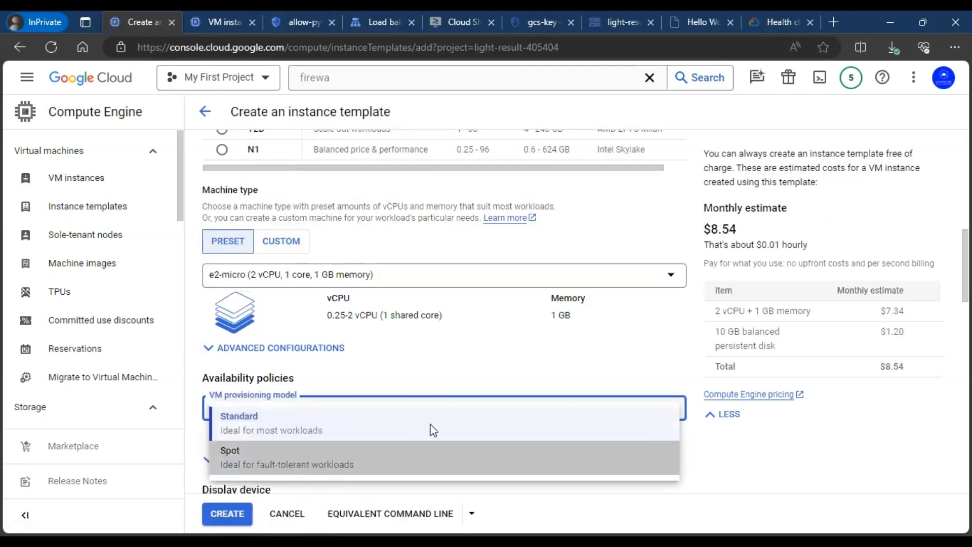
left_click(432, 459)
Step: Add the network tag allow-http in the template's advanced networking options
scroll(605, 348, "down", 5)
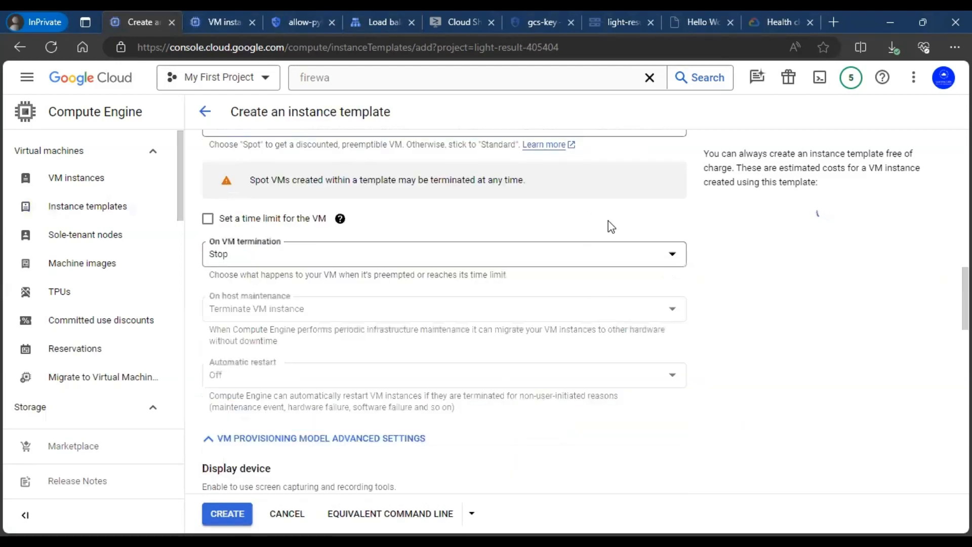
scroll(587, 349, "down", 2)
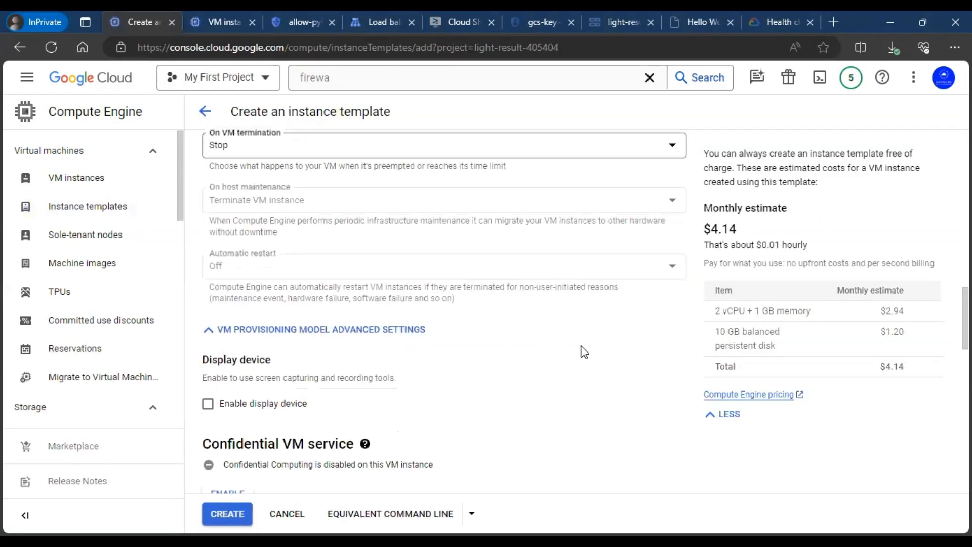
scroll(589, 355, "down", 4)
scroll(583, 352, "down", 4)
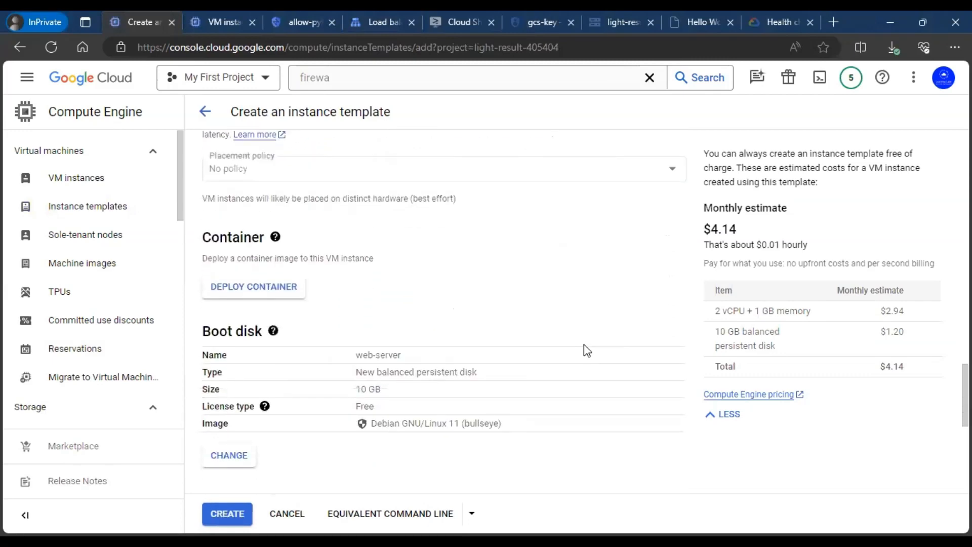
scroll(586, 350, "down", 2)
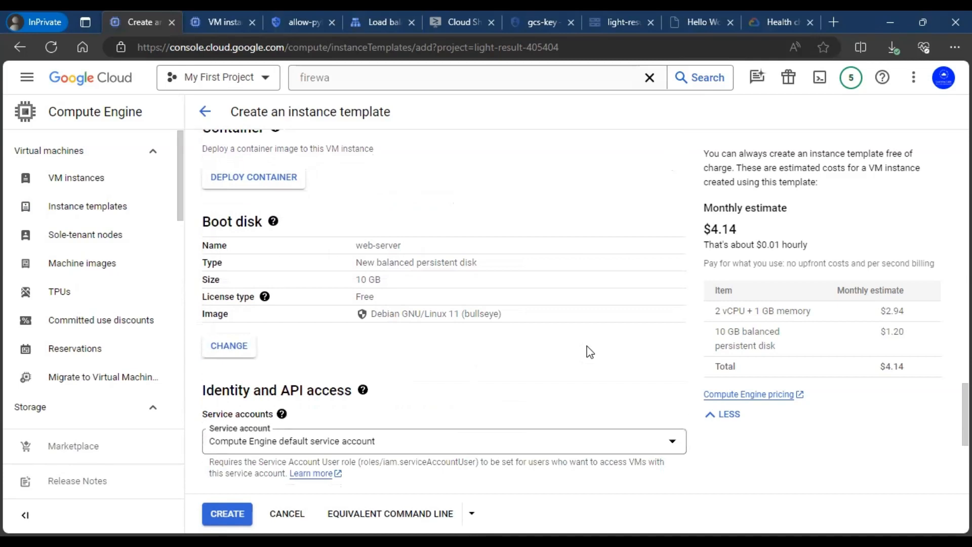
scroll(590, 352, "down", 1)
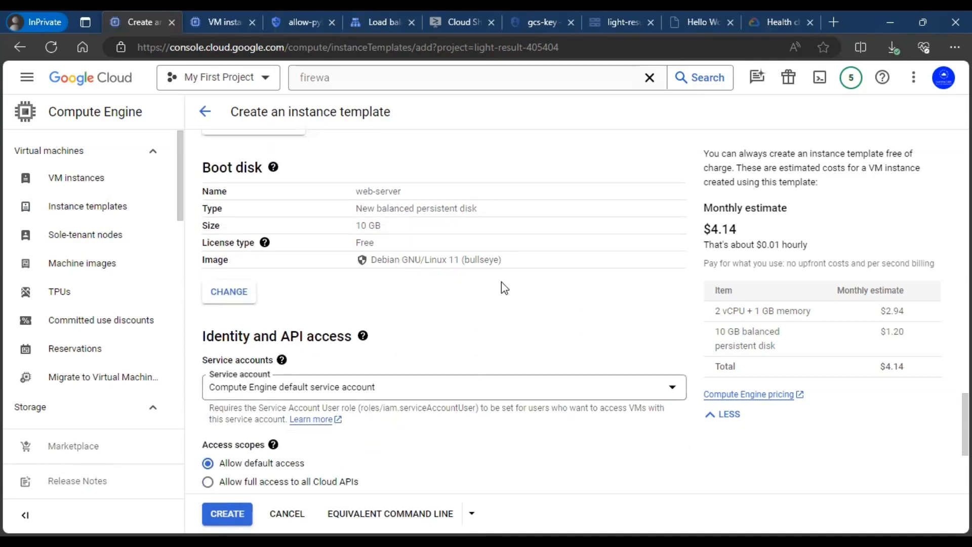
scroll(501, 281, "down", 2)
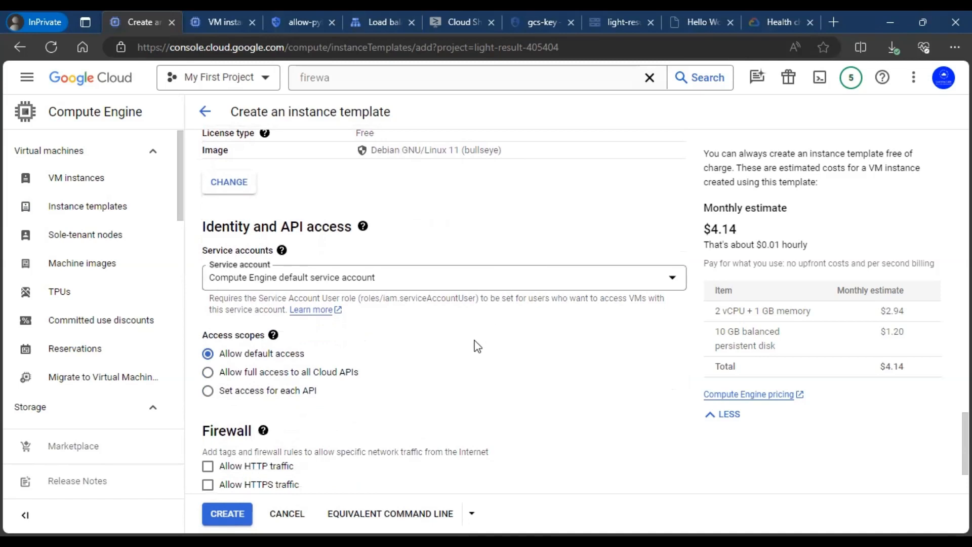
scroll(495, 335, "down", 2)
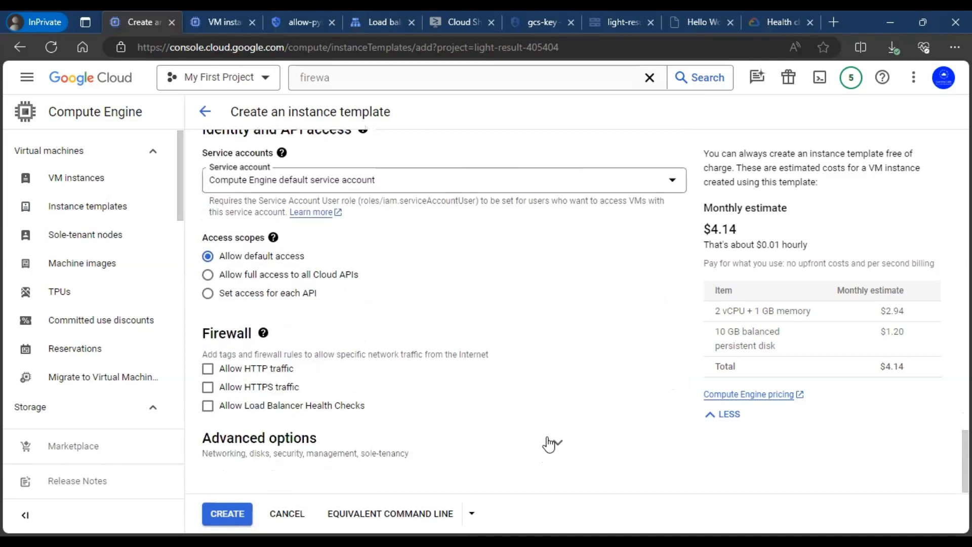
left_click(563, 424)
scroll(577, 340, "down", 3)
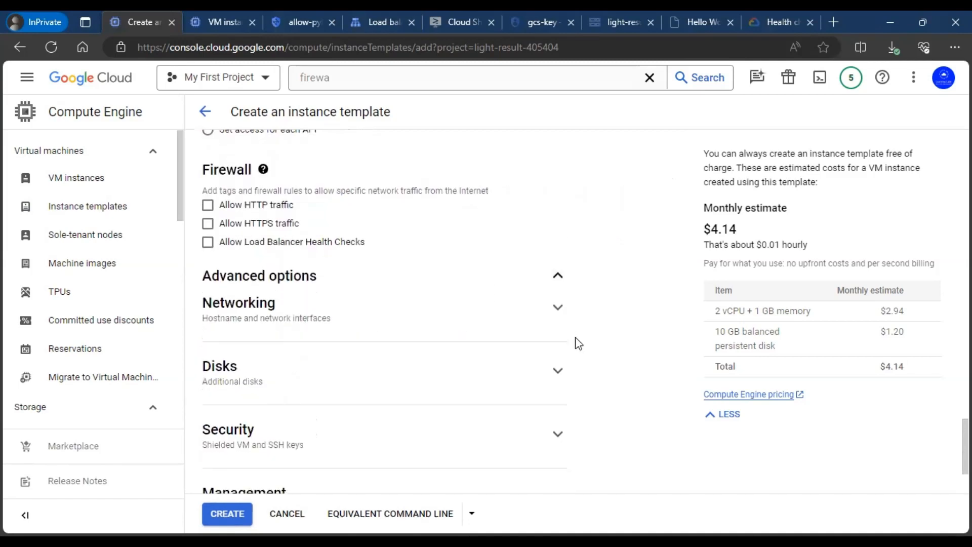
left_click(558, 310)
left_click(497, 183)
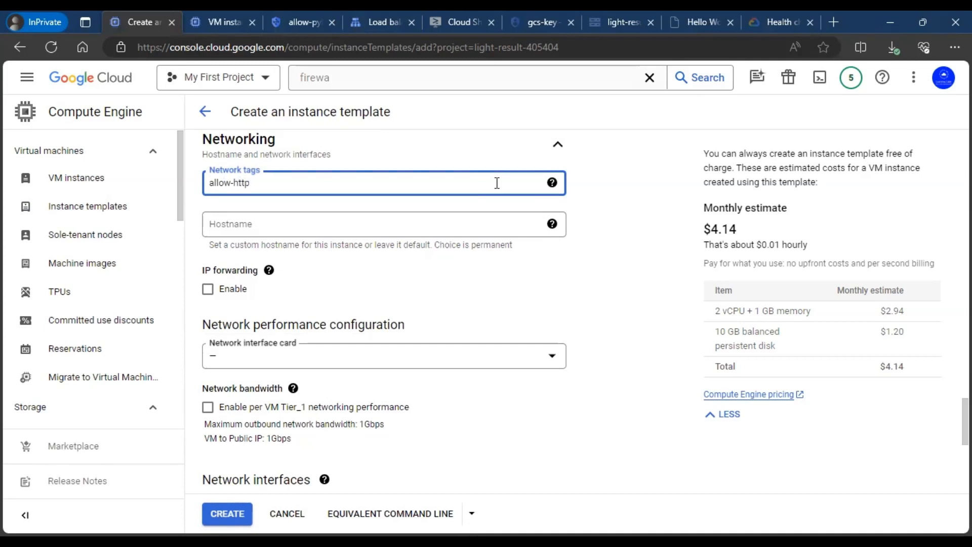
type("allow-http")
key("Return")
left_click(637, 225)
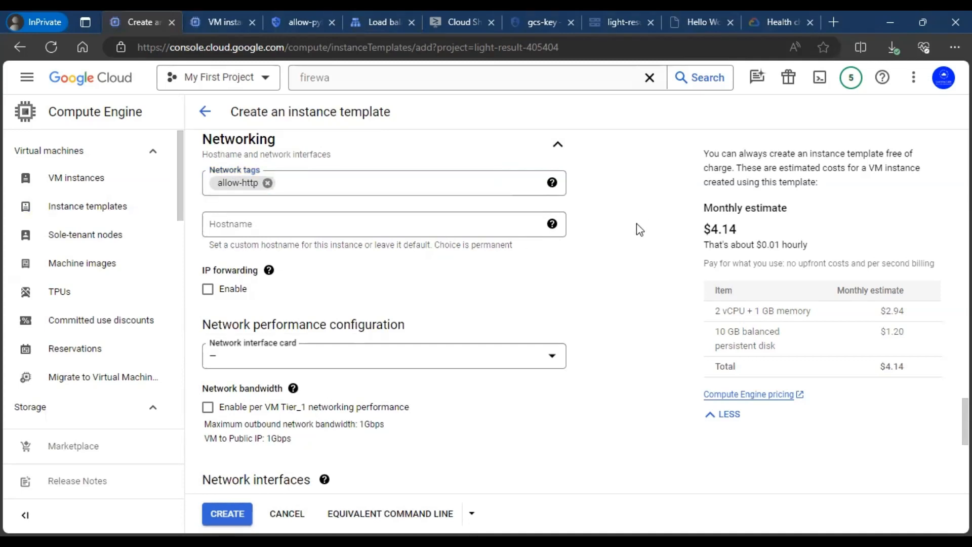
mouse_move(551, 182)
Step: Set the template's default network interface to the us-asia network and the delhi-subnet-ga subnetwork
scroll(607, 231, "down", 5)
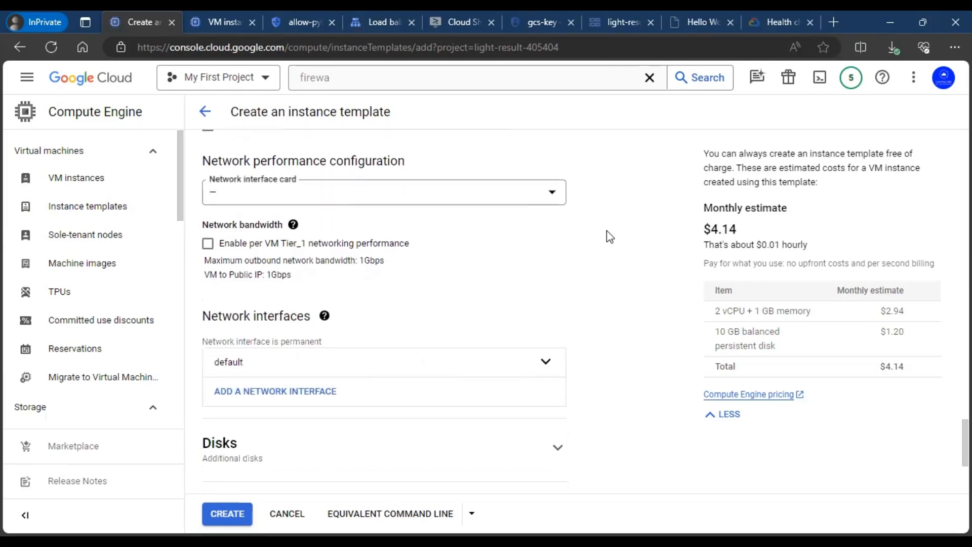
left_click(547, 251)
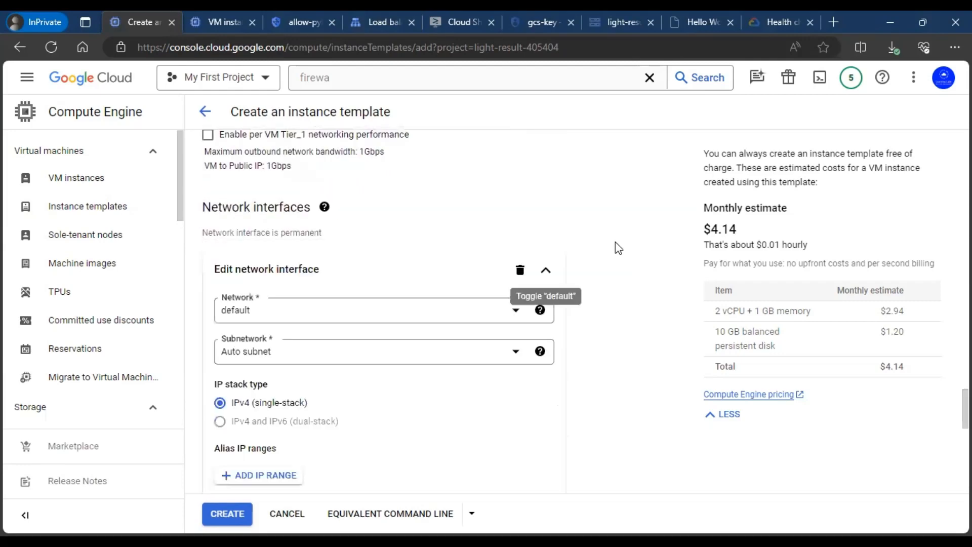
scroll(650, 250, "down", 2)
left_click(506, 209)
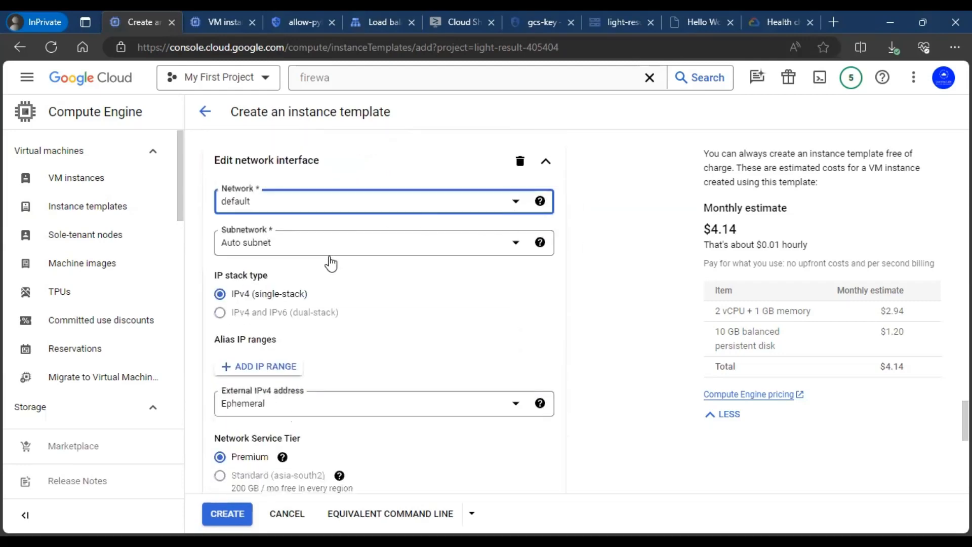
left_click(315, 254)
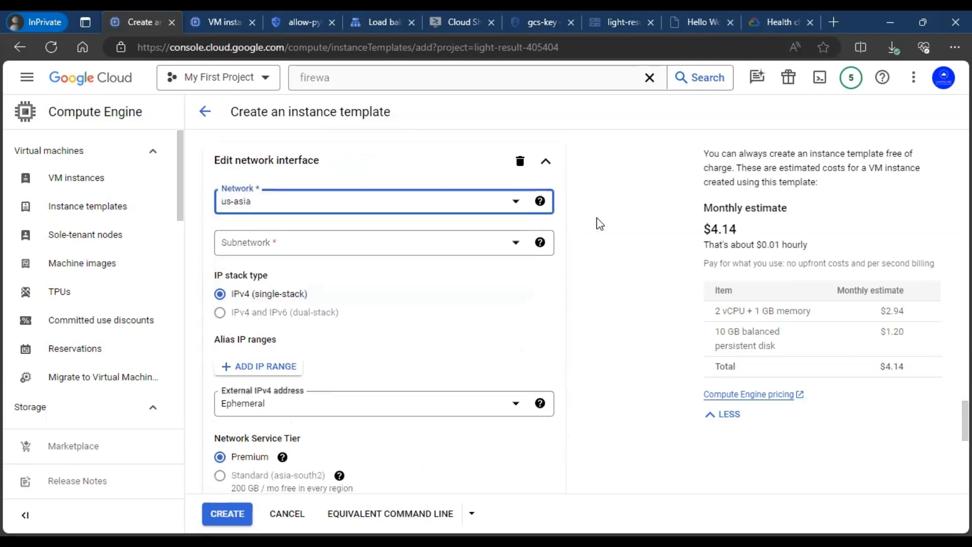
left_click(475, 256)
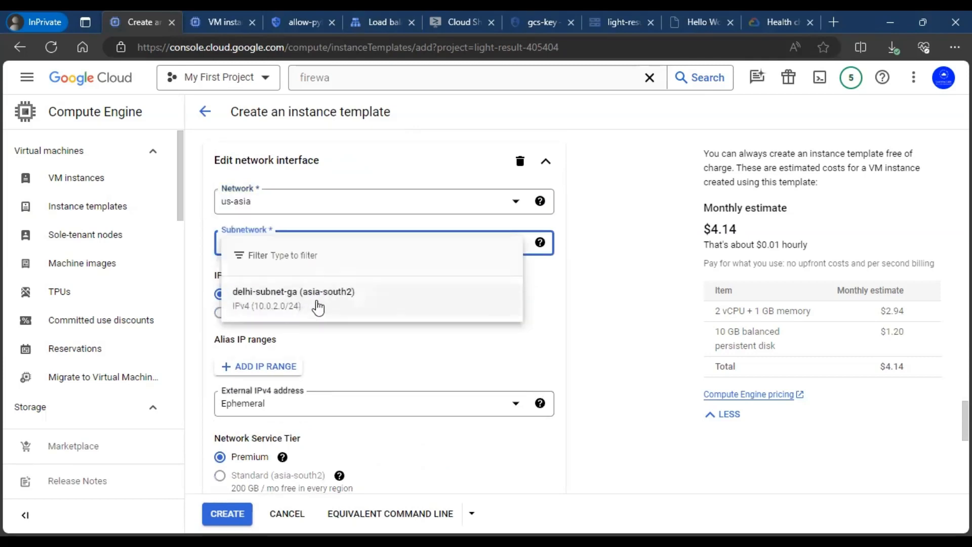
left_click(321, 303)
scroll(614, 257, "down", 2)
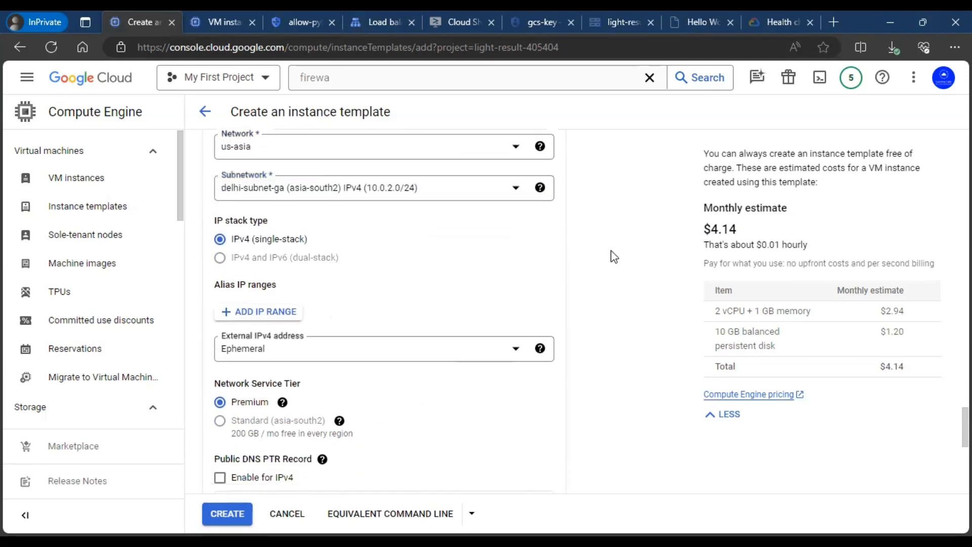
scroll(614, 257, "down", 1)
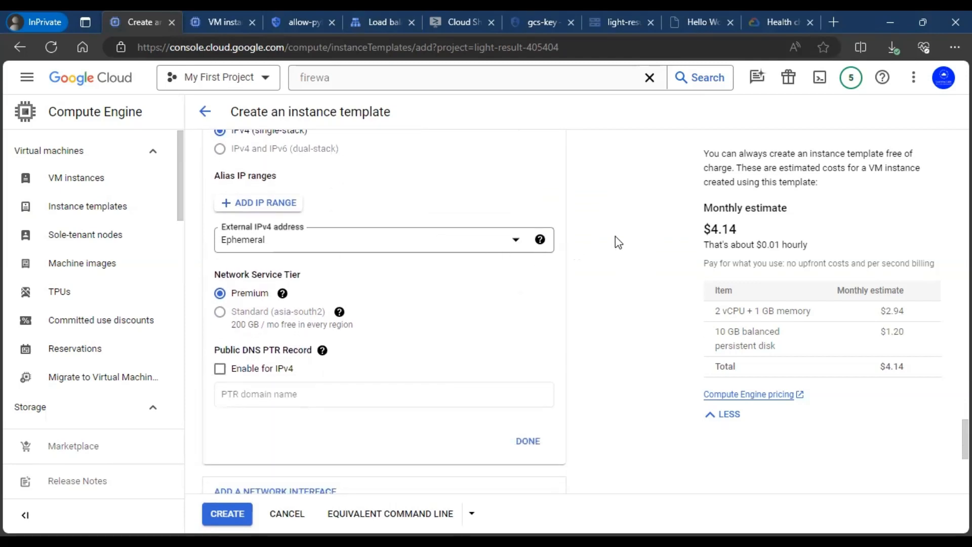
Step: Confirm the network interface, then paste the nginx setup script into the enlarged startup script field of the template's management options
scroll(617, 242, "down", 3)
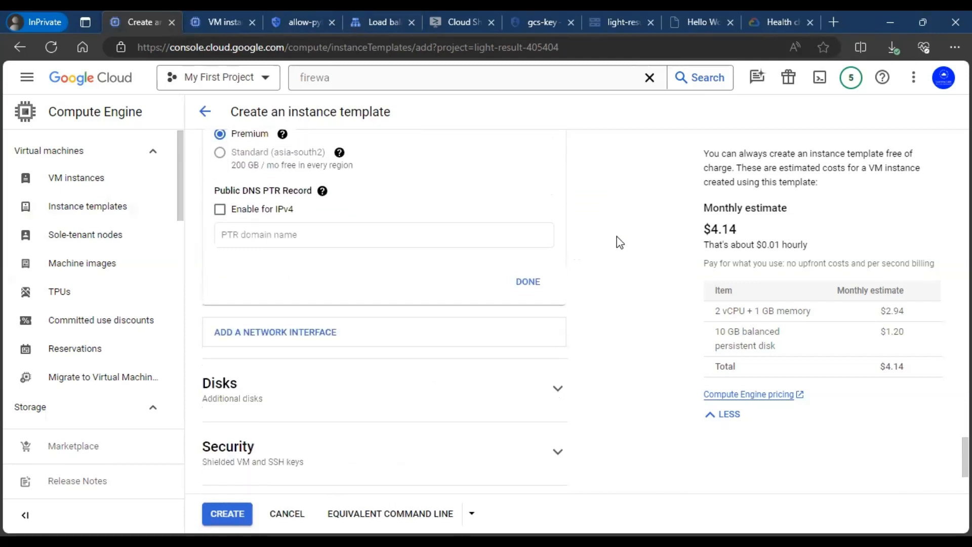
left_click(528, 280)
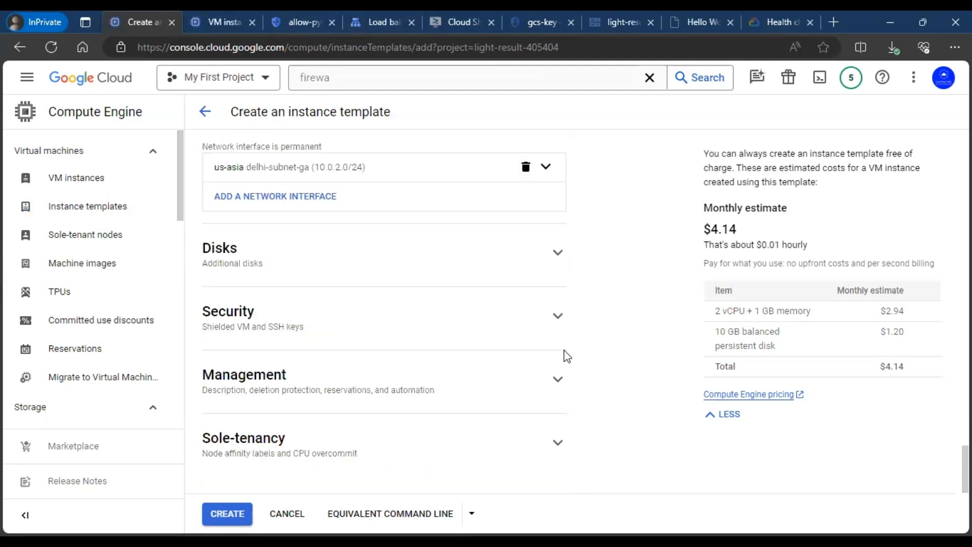
left_click(559, 379)
scroll(598, 318, "down", 2)
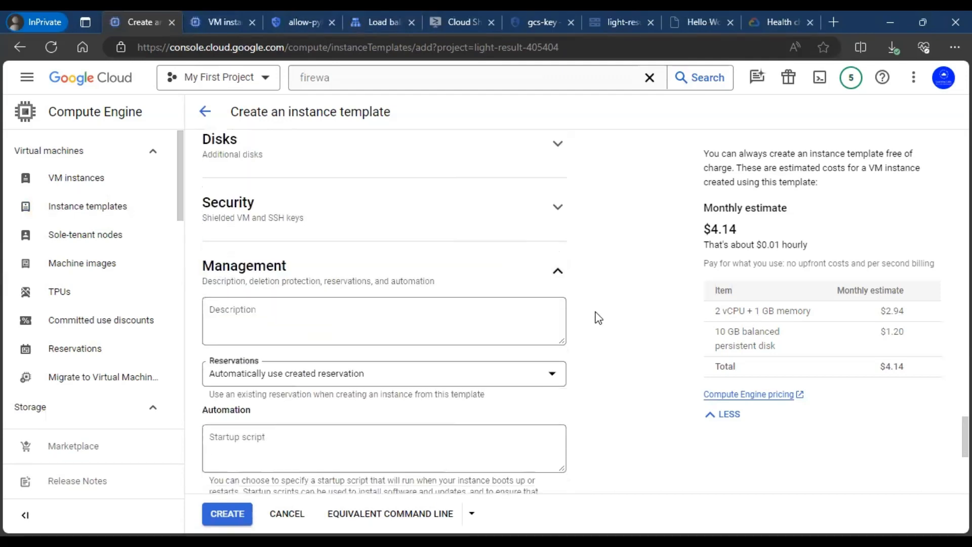
scroll(598, 318, "down", 3)
left_click(504, 278)
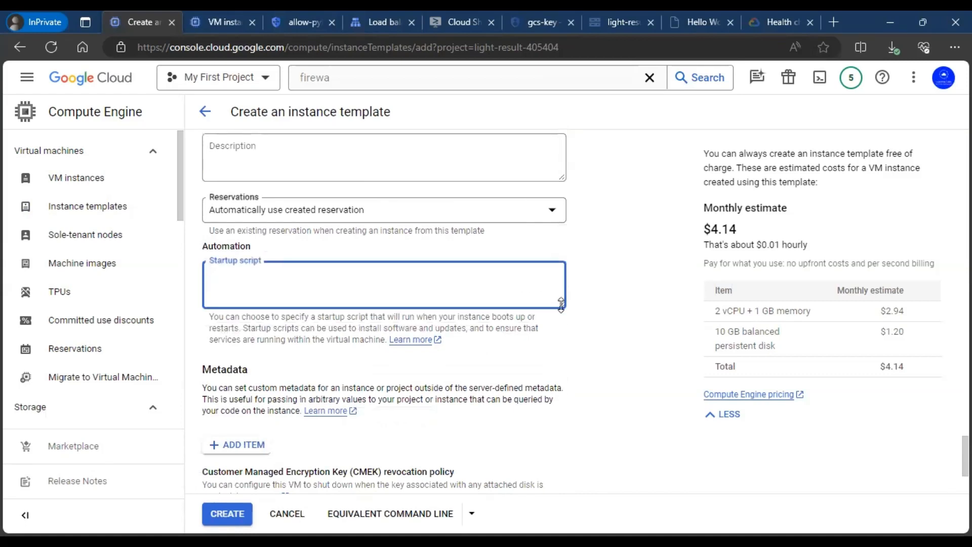
left_click_drag(562, 305, 562, 464)
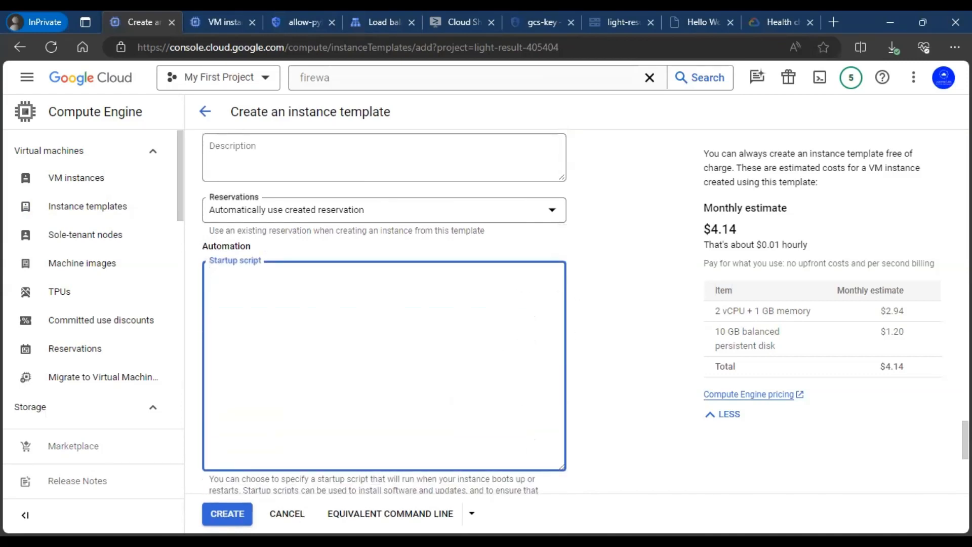
key("alt+Tab")
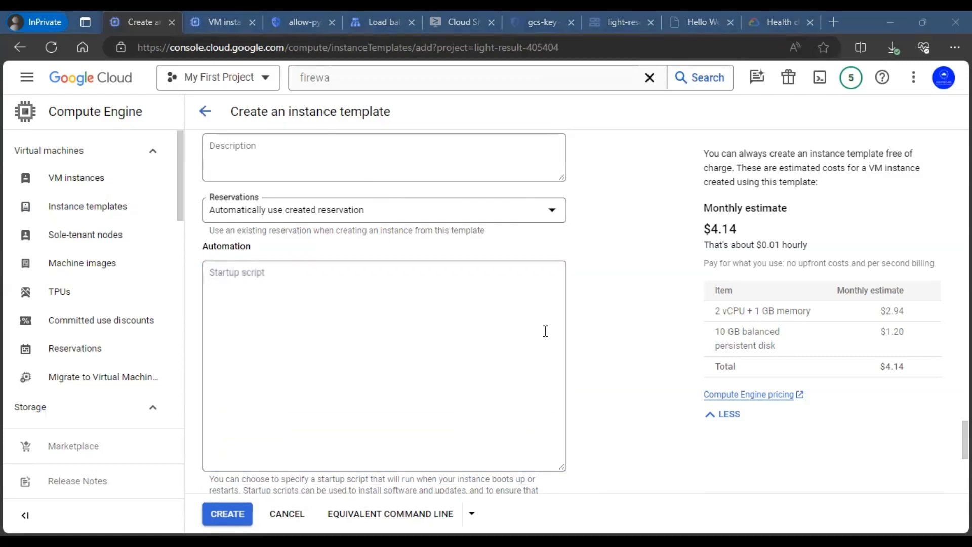
left_click(300, 282)
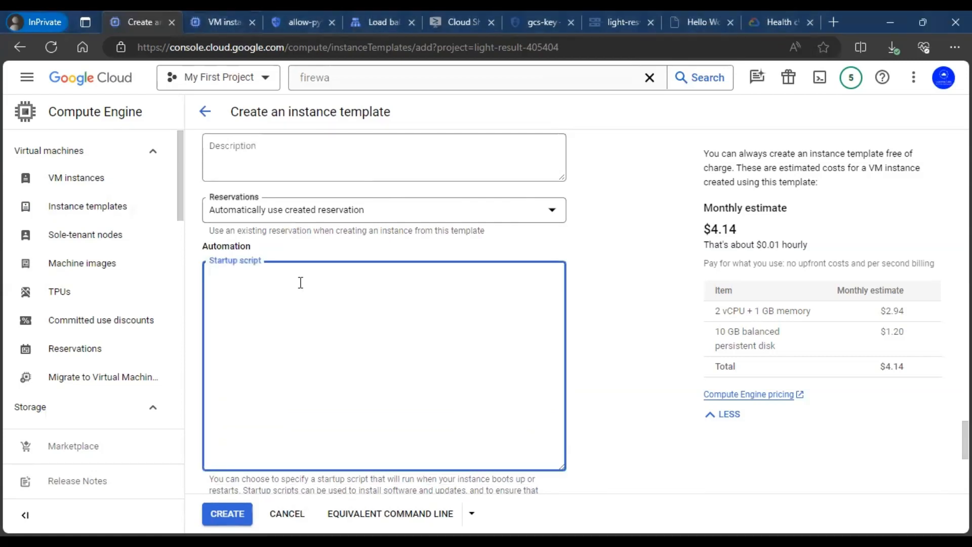
key("ctrl+v")
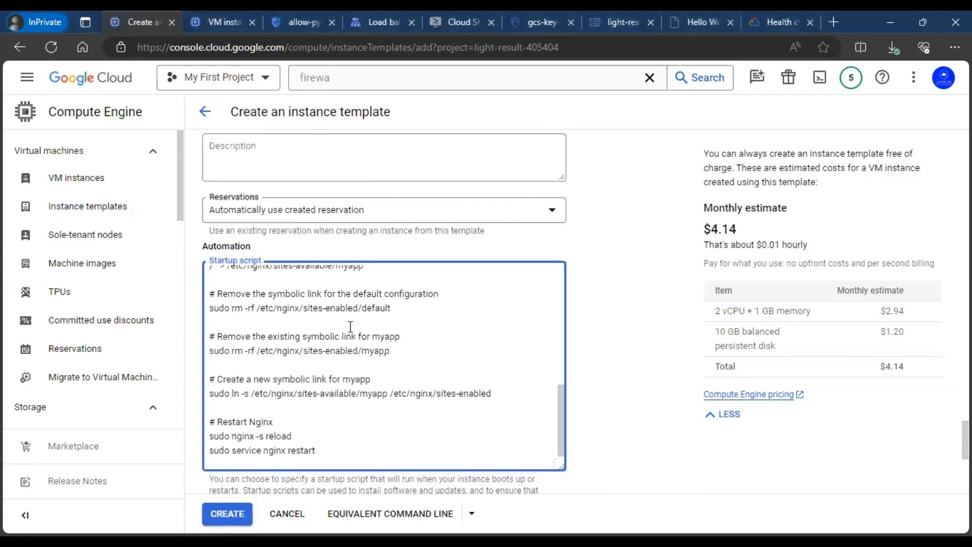
Step: Copy the frontend IP and port of app-load-balancer from its load balancer details
left_click(381, 22)
left_click_drag(377, 260, 437, 266)
key("ctrl+c")
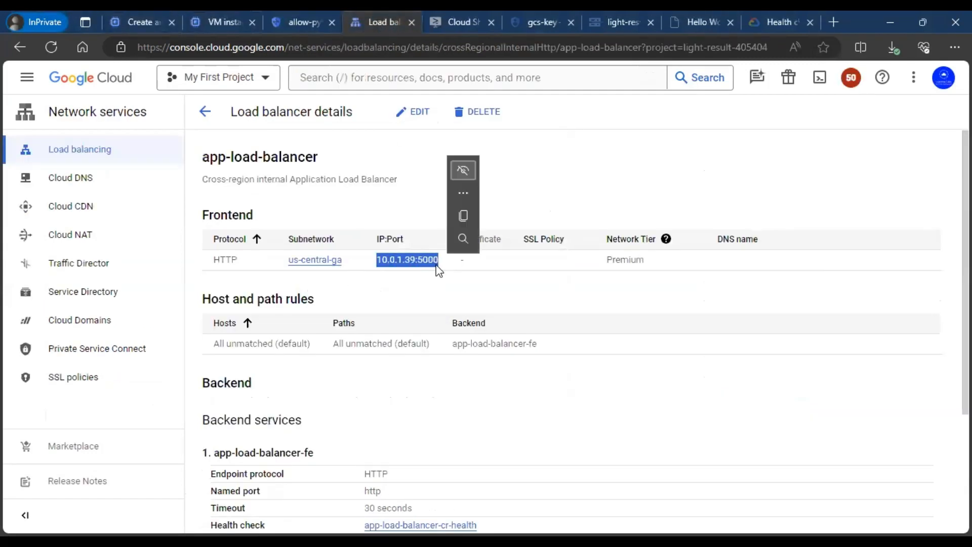
left_click(396, 197)
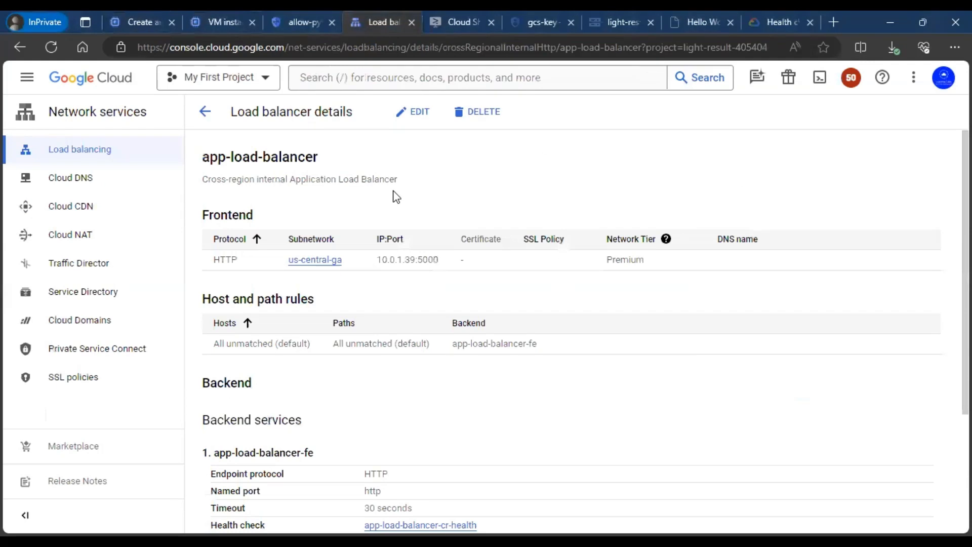
Step: Replace the server address in the startup script's upstream notes block with 10.0.1.39:5000, ending the line with a semicolon
left_click(141, 22)
scroll(384, 335, "up", 5)
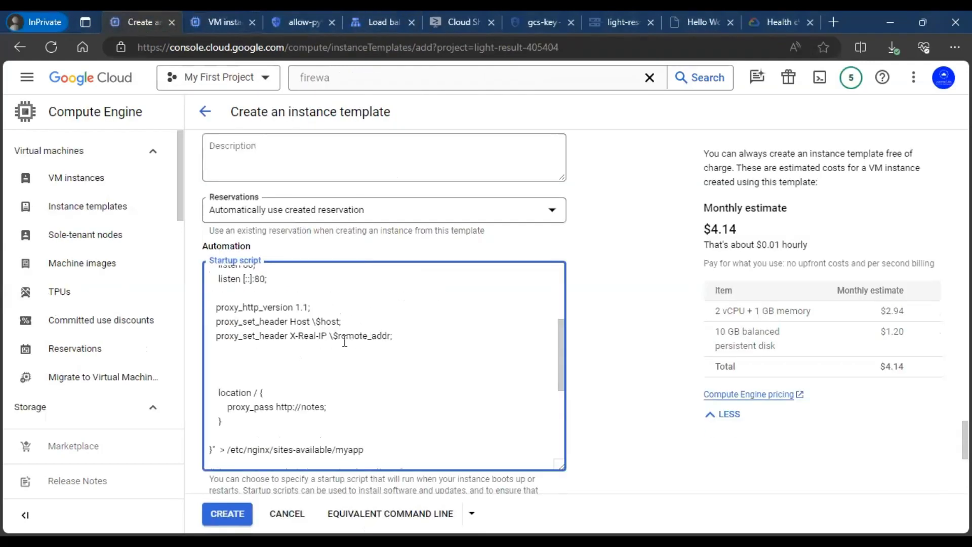
scroll(344, 341, "up", 3)
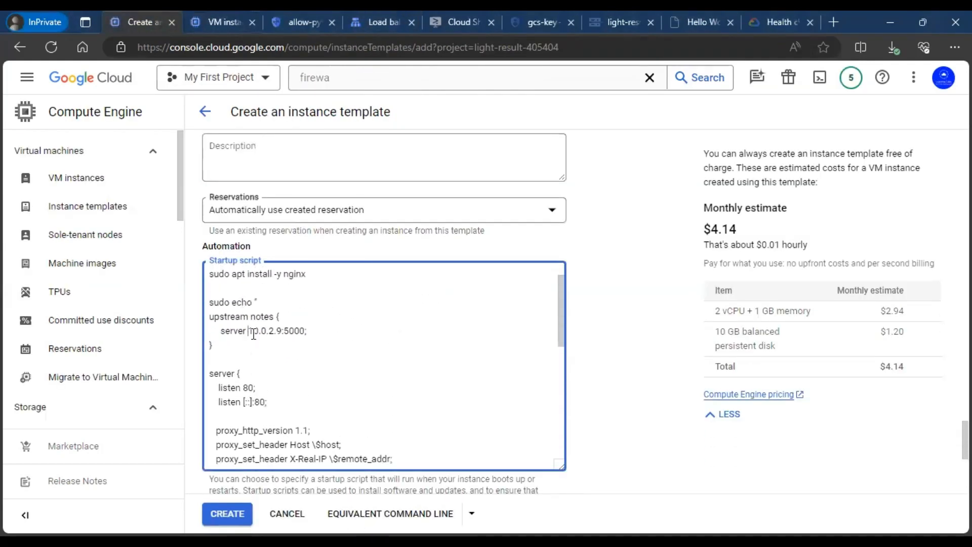
left_click_drag(253, 334, 298, 335)
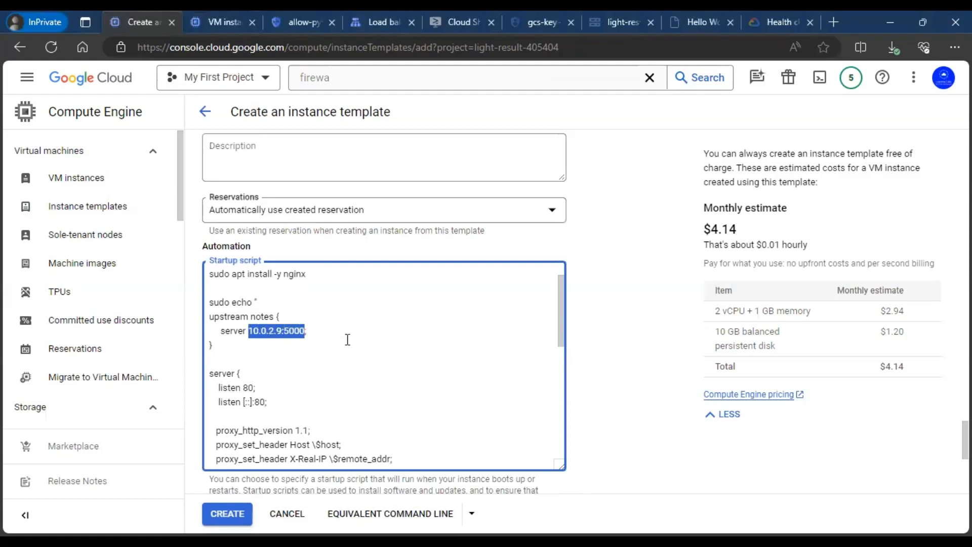
key("ctrl+v")
type(";")
Step: Review the startup script's upstream notes server address and the file path the nginx configuration is written to
scroll(430, 339, "down", 3)
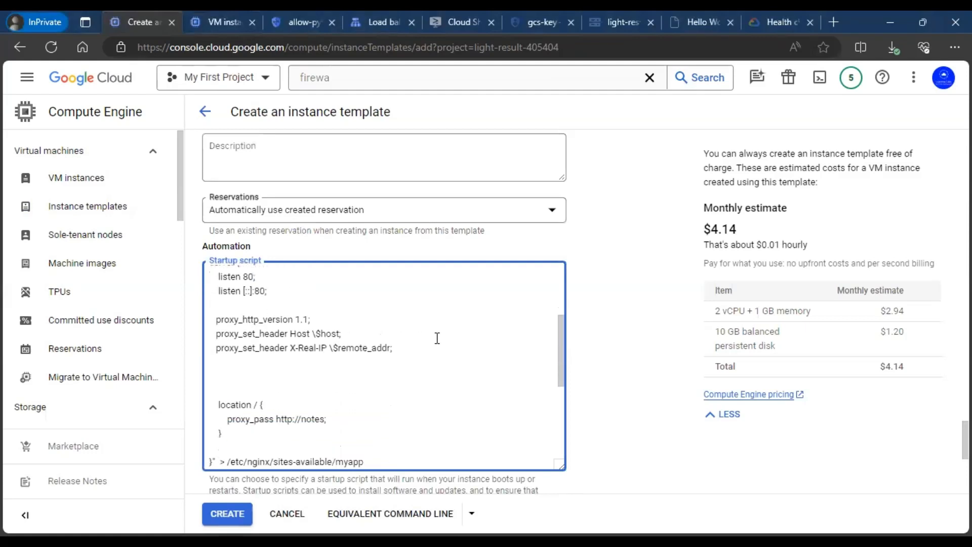
scroll(437, 338, "up", 4)
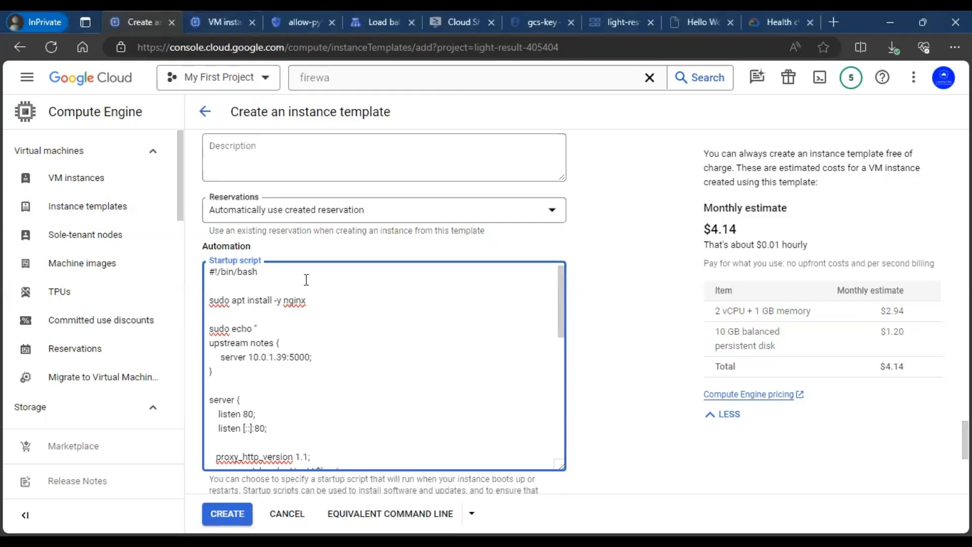
scroll(633, 329, "down", 1)
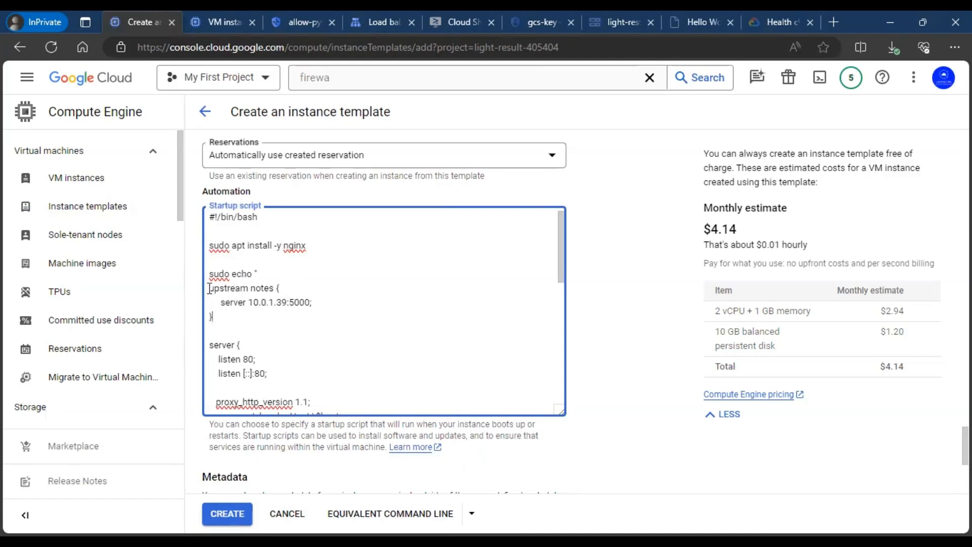
left_click_drag(209, 288, 309, 303)
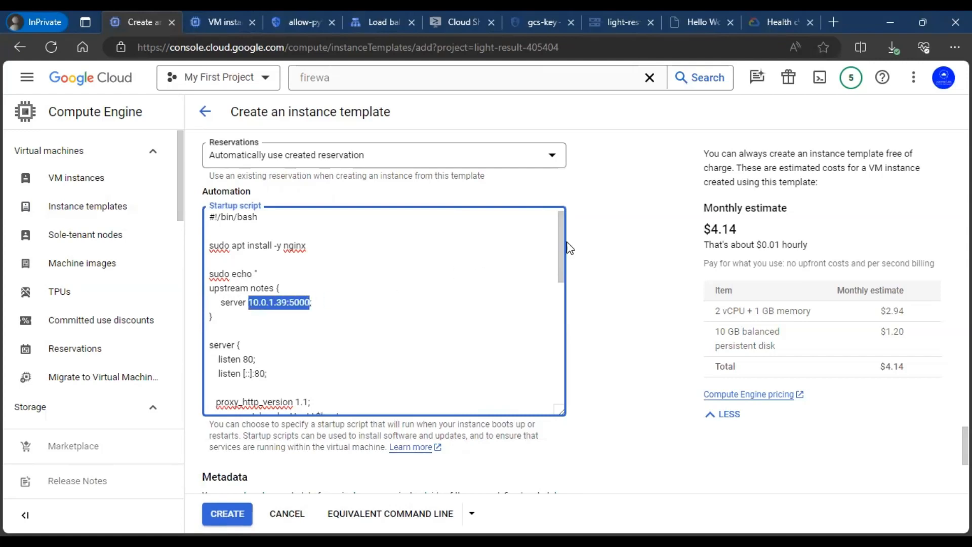
left_click_drag(561, 242, 561, 269)
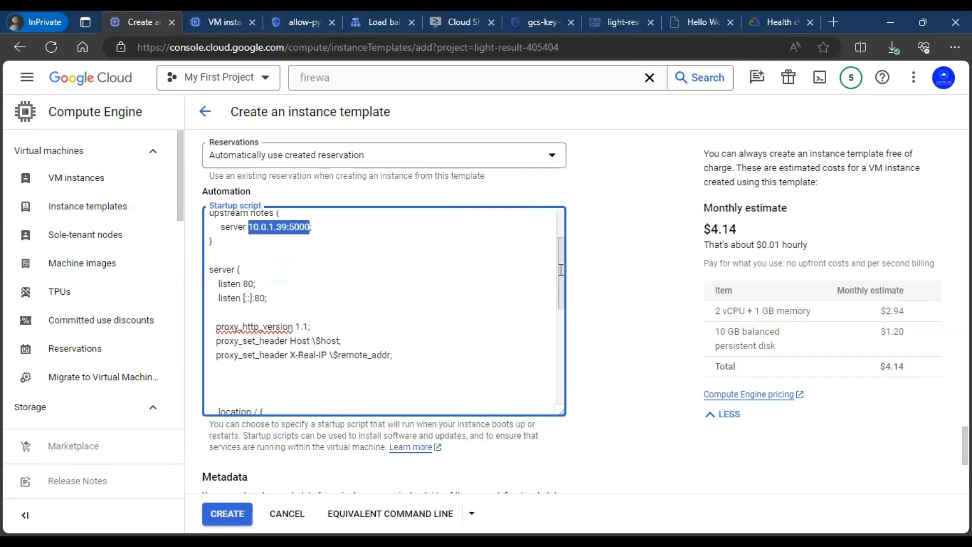
scroll(472, 310, "down", 4)
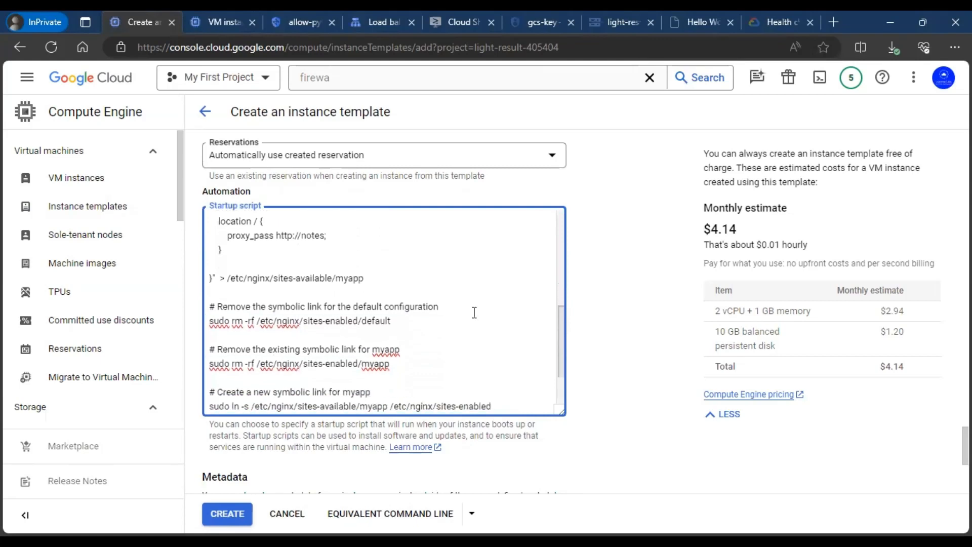
left_click_drag(229, 275, 366, 282)
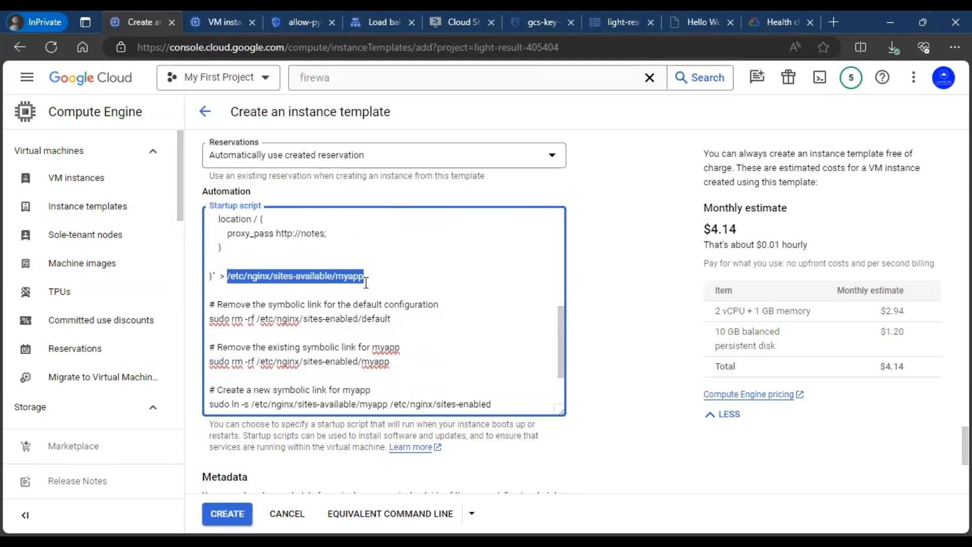
left_click(291, 291)
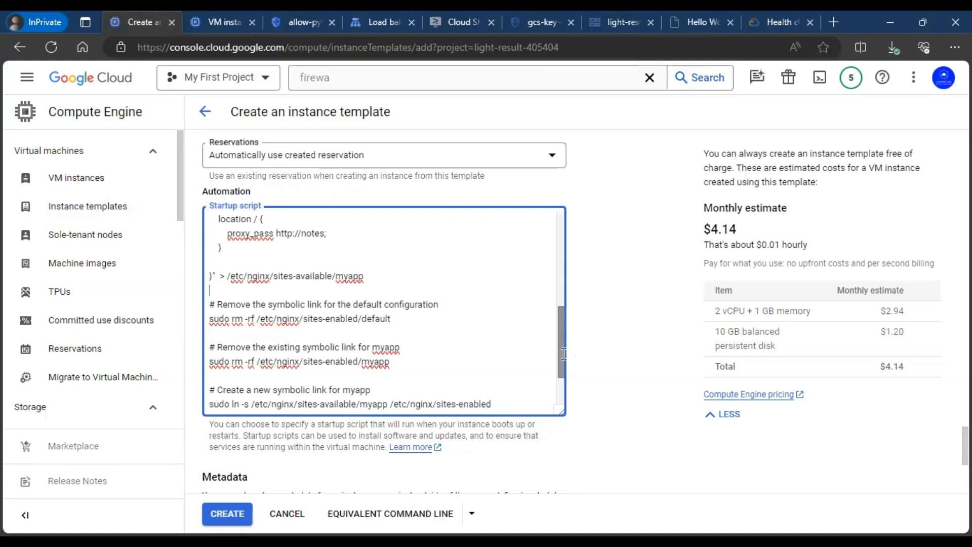
Step: Examine the script's nginx server block: proxy HTTP version, listening port, proxy_pass target and its link to the upstream server
scroll(562, 349, "up", 2)
scroll(564, 317, "up", 3)
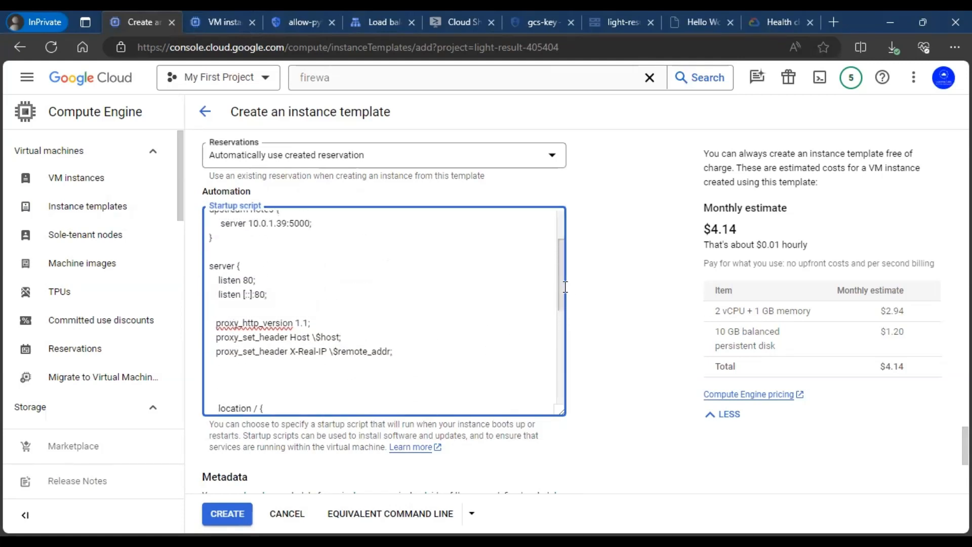
scroll(565, 287, "up", 2)
scroll(565, 288, "down", 2)
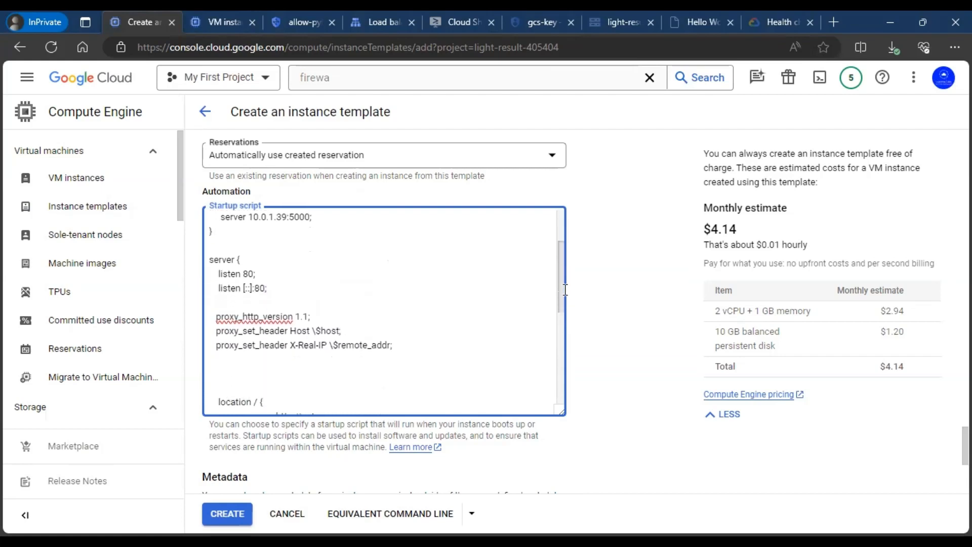
scroll(564, 290, "down", 1)
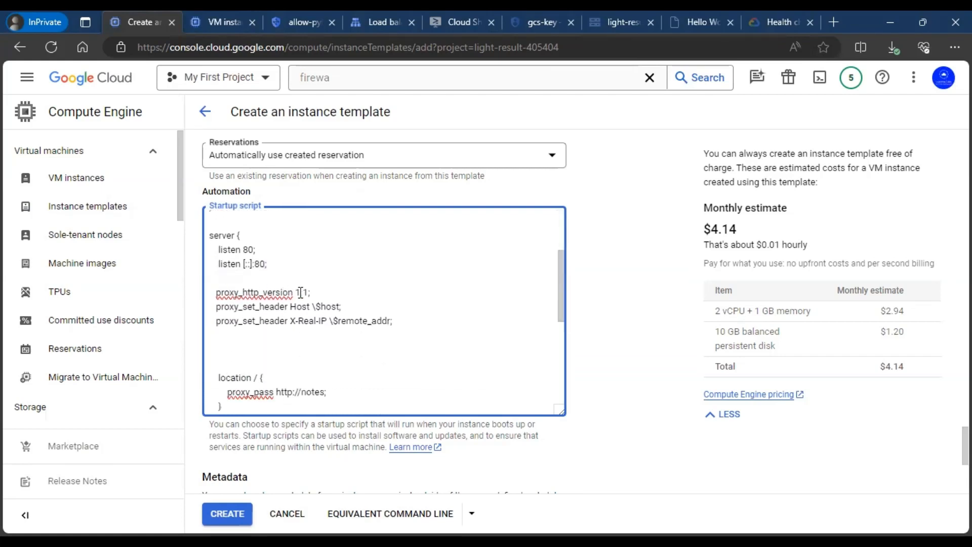
left_click_drag(309, 292, 233, 274)
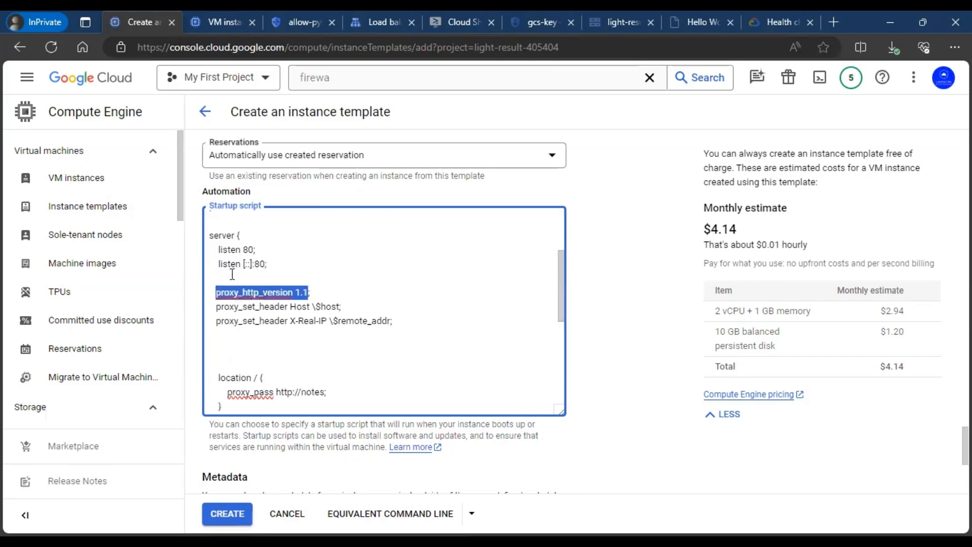
left_click(253, 249)
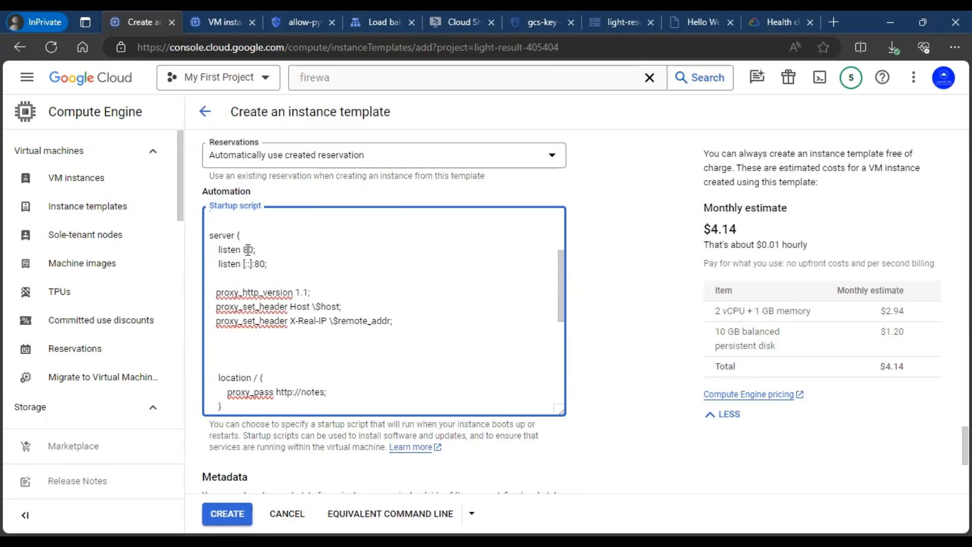
double_click(247, 249)
left_click_drag(276, 393, 326, 392)
scroll(250, 272, "up", 3)
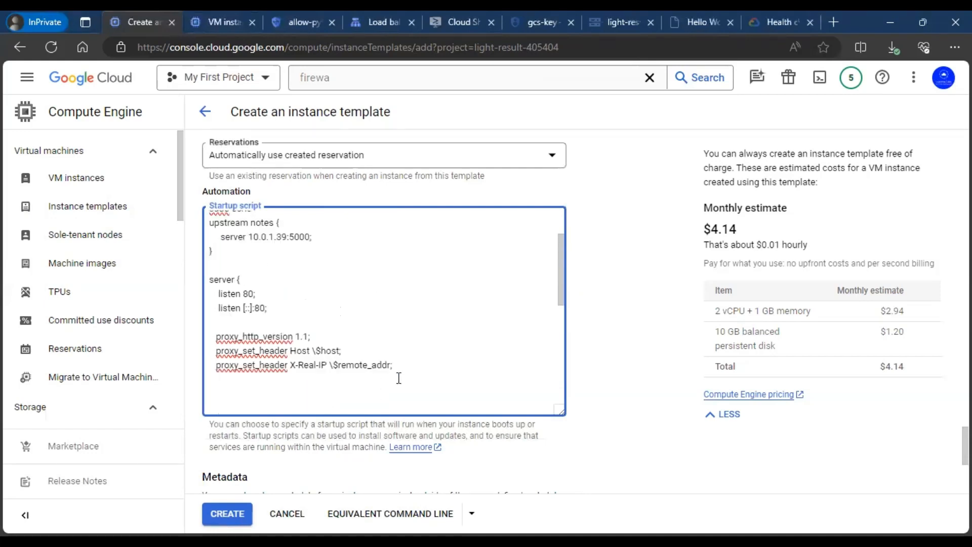
left_click_drag(249, 305, 310, 304)
left_click(384, 290)
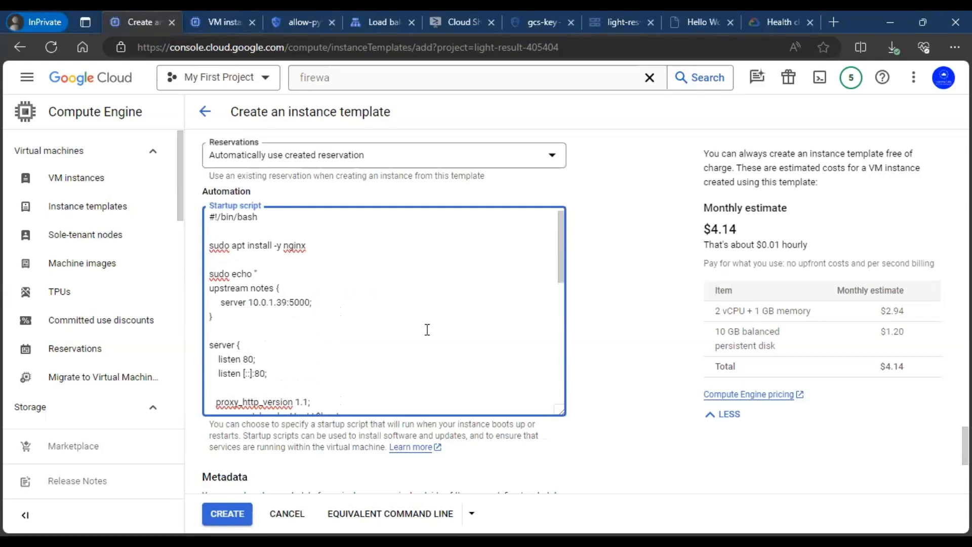
Step: Recheck the whole startup script, then look back over the template's network interface settings
scroll(424, 330, "up", 1)
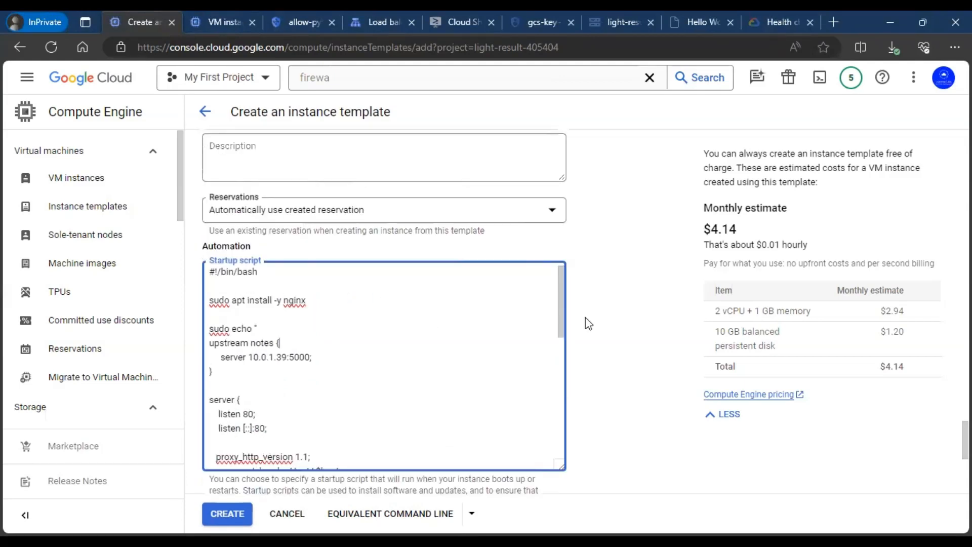
scroll(589, 324, "down", 2)
scroll(511, 244, "down", 3)
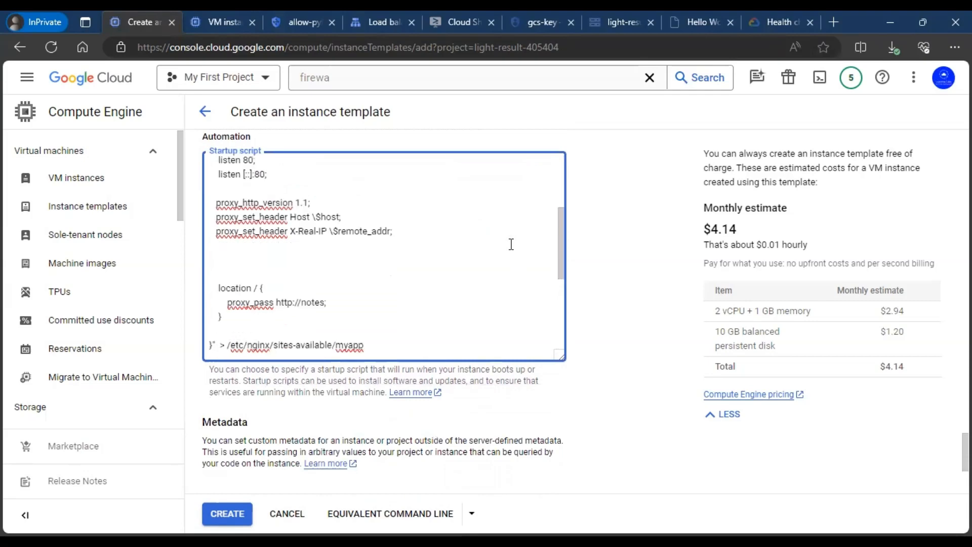
scroll(512, 244, "down", 3)
scroll(511, 244, "up", 8)
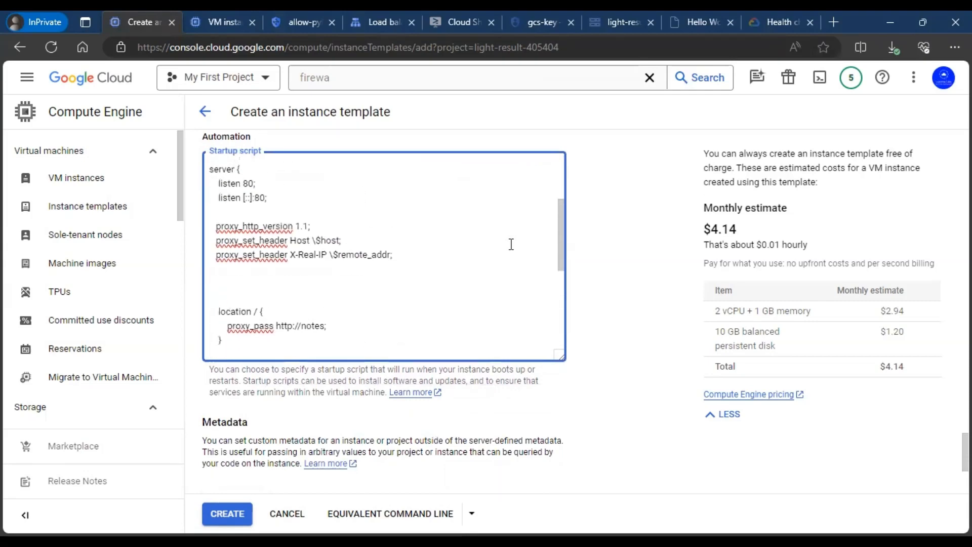
left_click(603, 265)
scroll(602, 265, "up", 1)
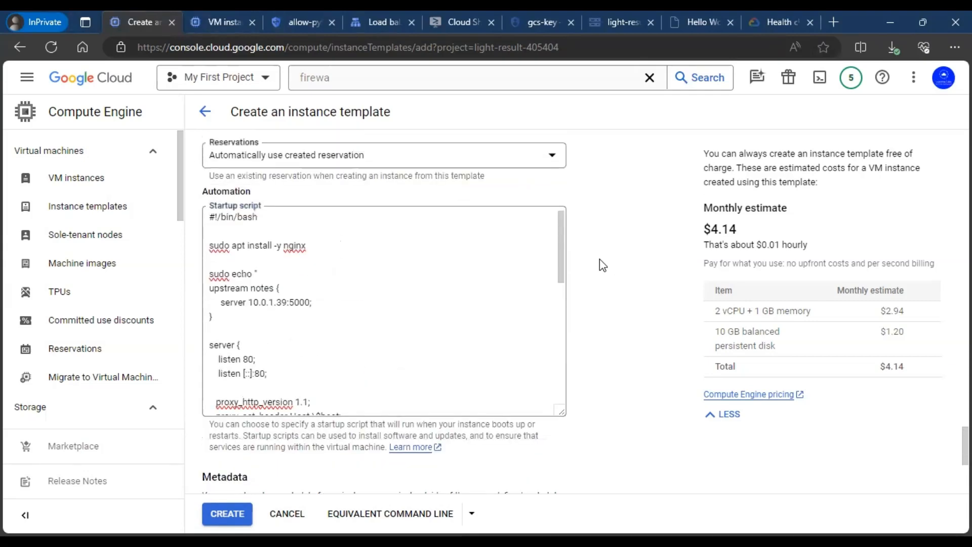
left_click_drag(561, 269, 575, 224)
left_click(614, 229)
scroll(601, 321, "up", 1)
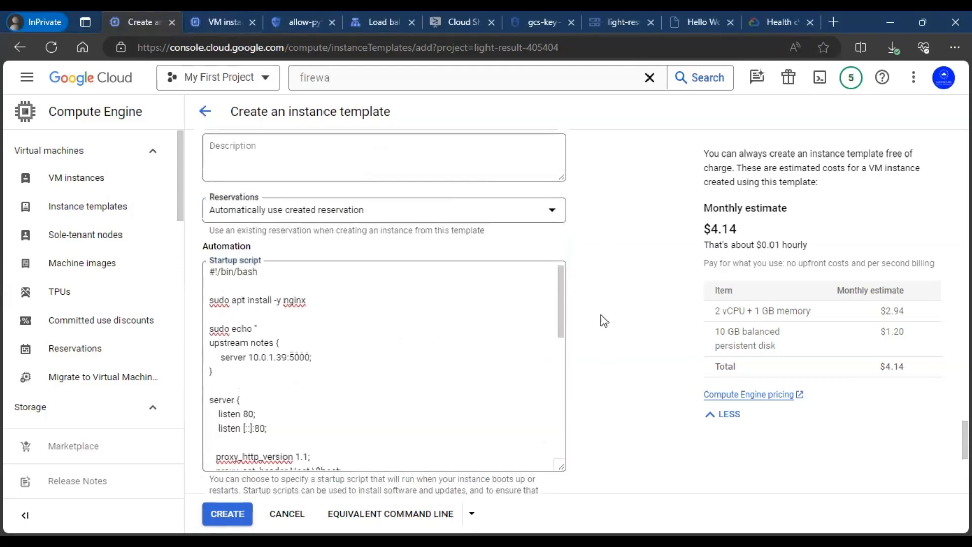
scroll(592, 310, "up", 1)
scroll(601, 310, "down", 2)
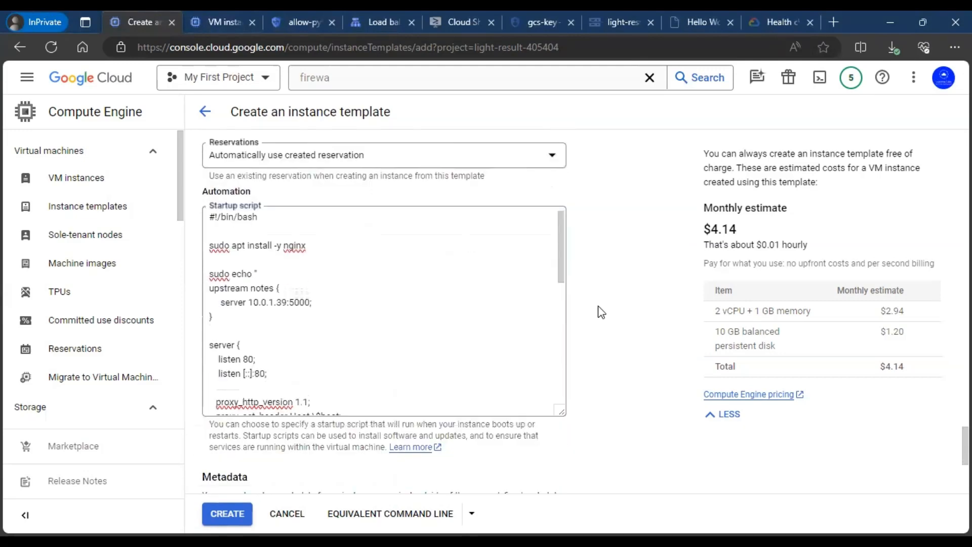
scroll(600, 311, "up", 15)
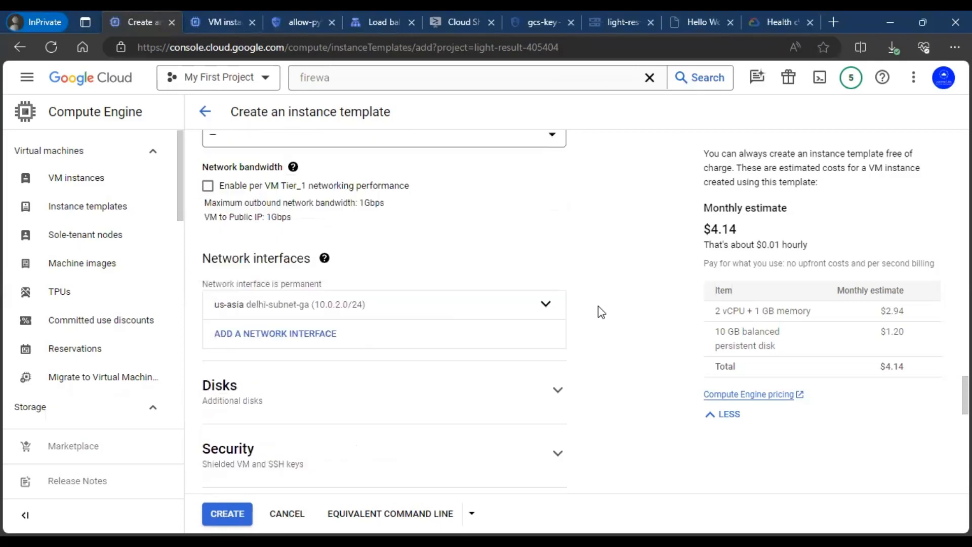
Step: Create the web-server instance template with the settings entered
scroll(600, 312, "up", 15)
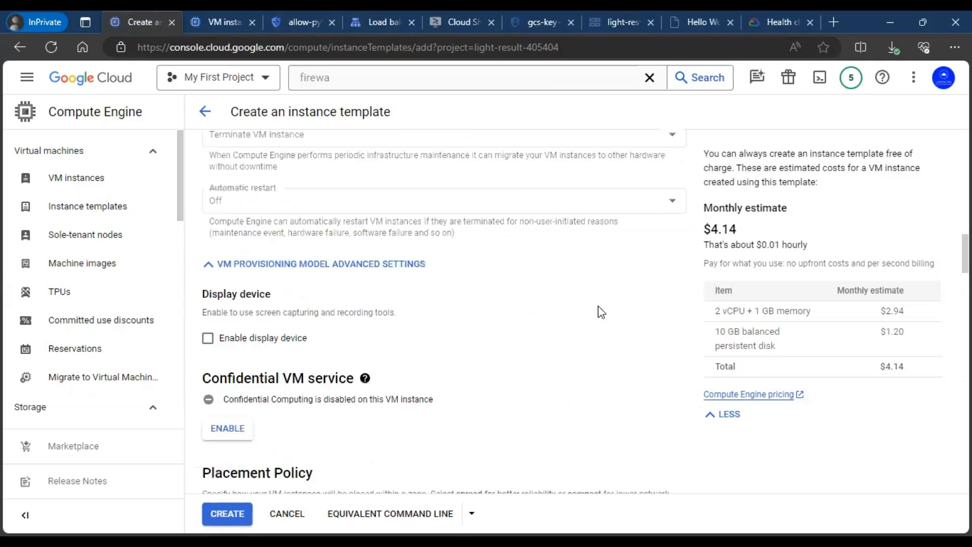
scroll(601, 311, "up", 5)
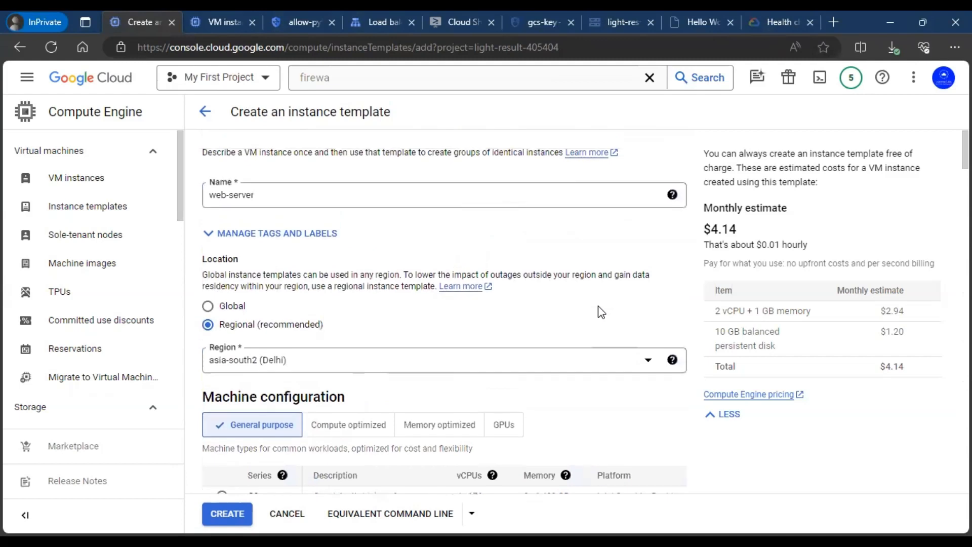
left_click(227, 513)
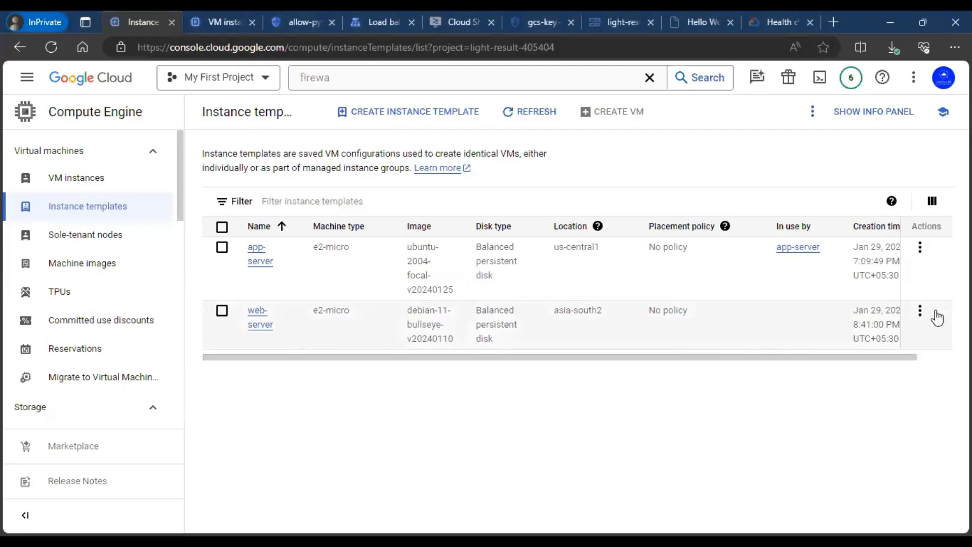
Step: Start a new managed instance group from the web-server template and name it web-server
left_click(920, 310)
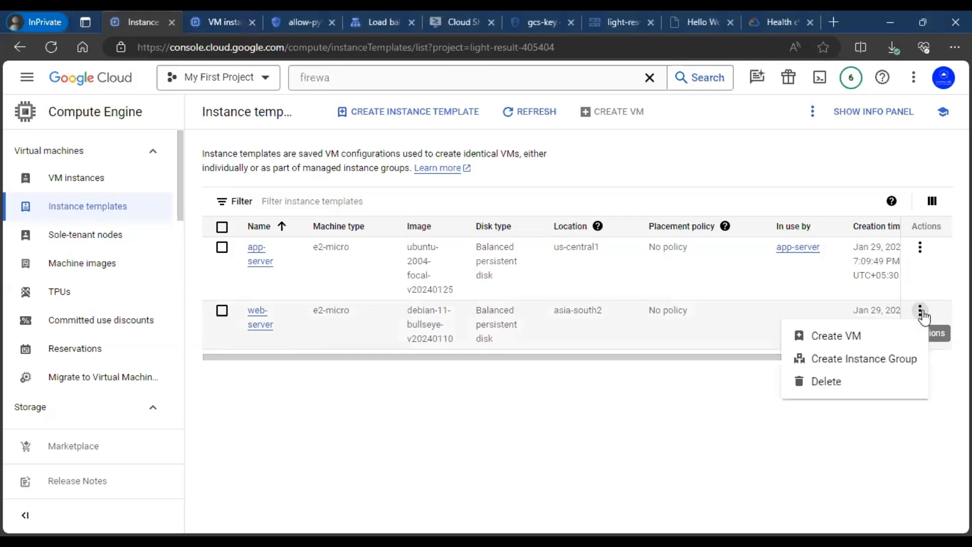
left_click(844, 364)
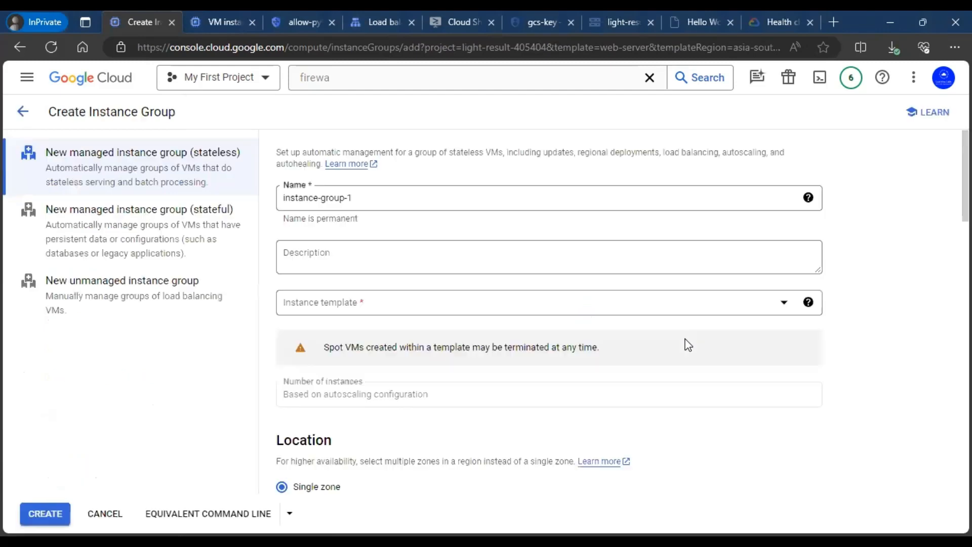
left_click_drag(362, 199, 274, 187)
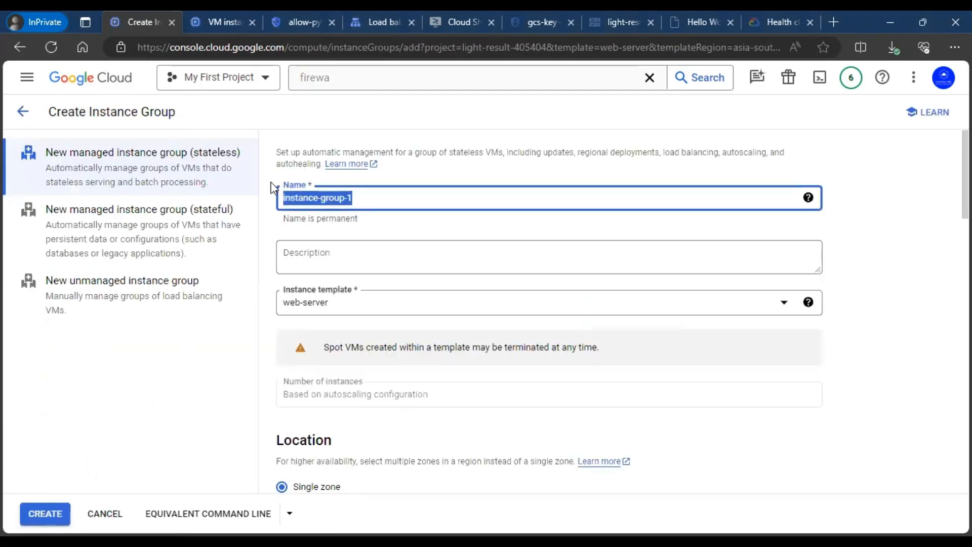
type("web-server")
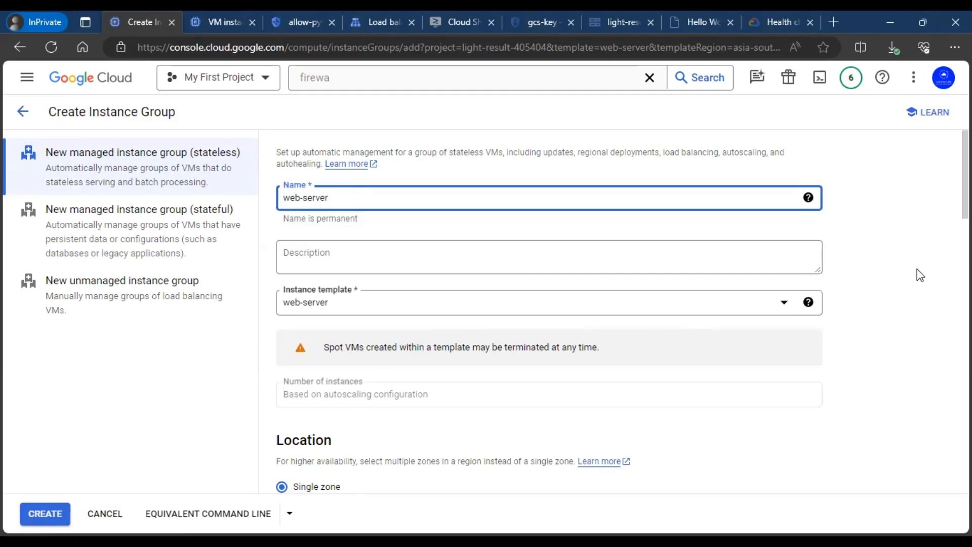
left_click(879, 254)
Step: Set the instance group's location to multiple zones
scroll(880, 254, "down", 2)
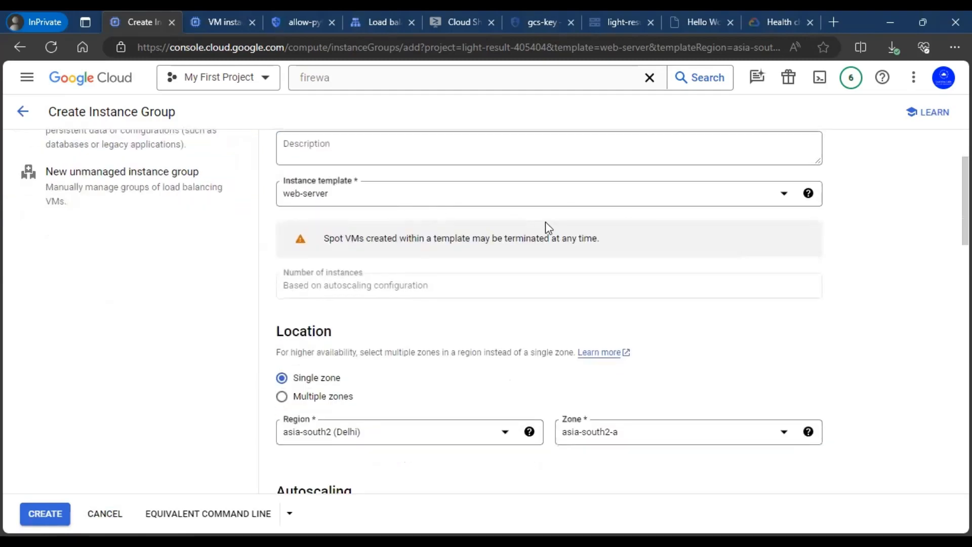
scroll(544, 232, "down", 1)
scroll(516, 297, "down", 1)
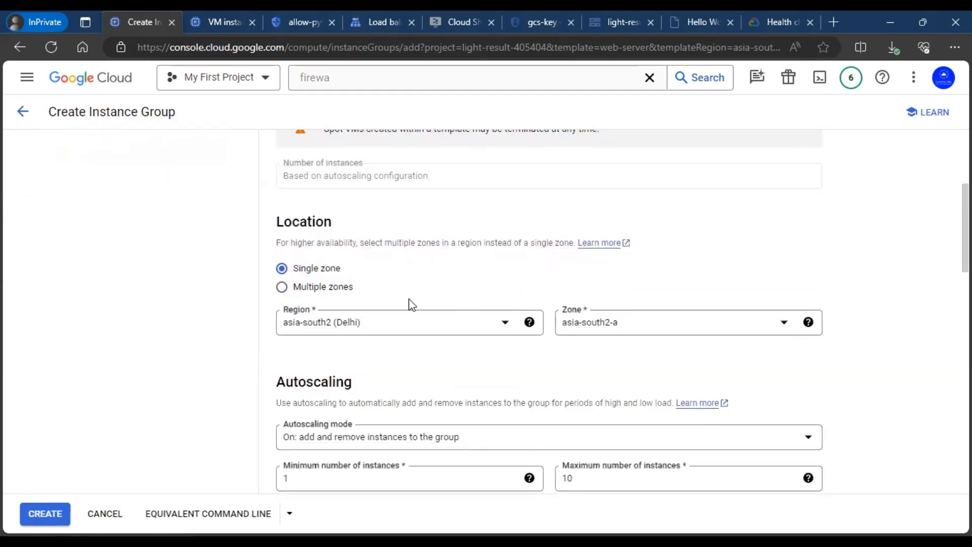
left_click(344, 289)
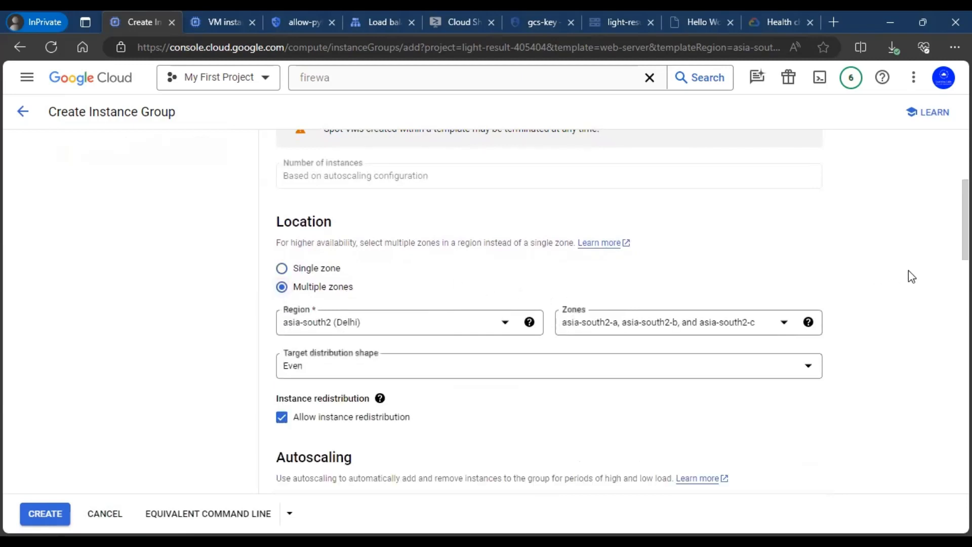
Step: Set the autoscaling maximum number of instances to 2
scroll(854, 273, "down", 1)
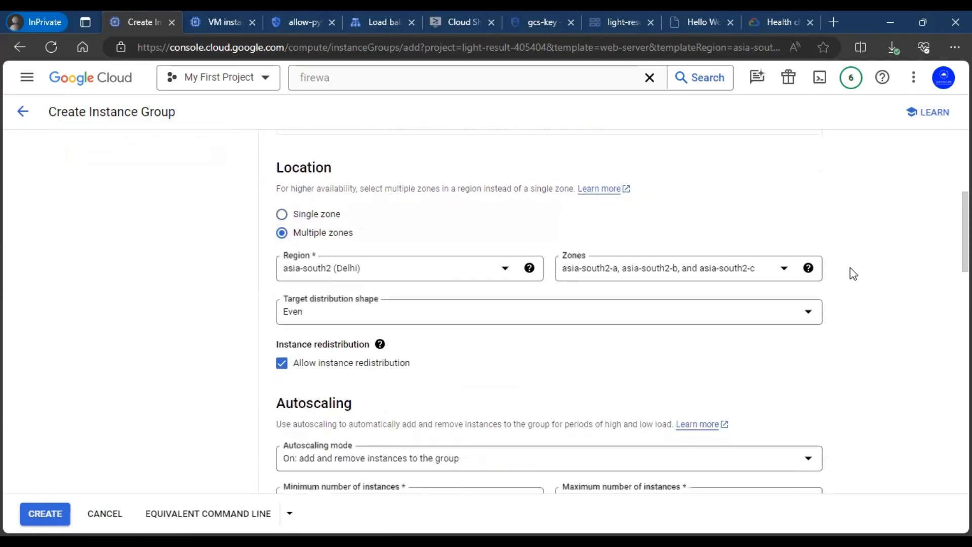
scroll(854, 273, "down", 5)
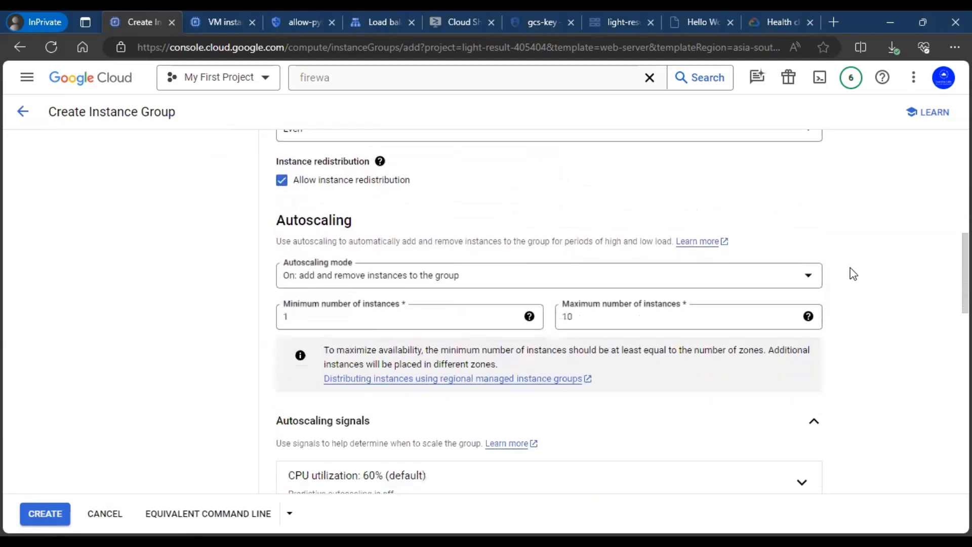
left_click_drag(579, 223, 554, 224)
type("2")
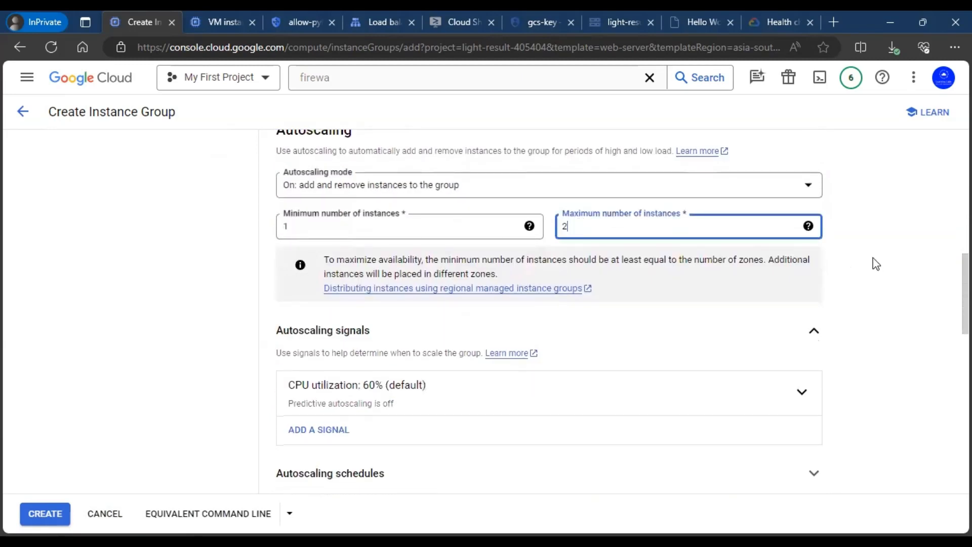
Step: Set the autoscaling initialization period to 180 seconds
scroll(877, 252, "down", 2)
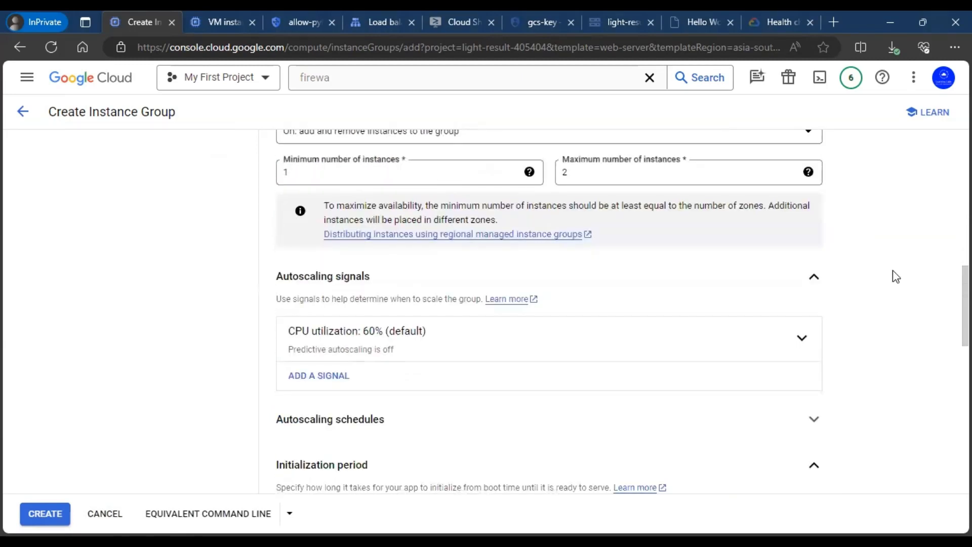
scroll(863, 289, "down", 1)
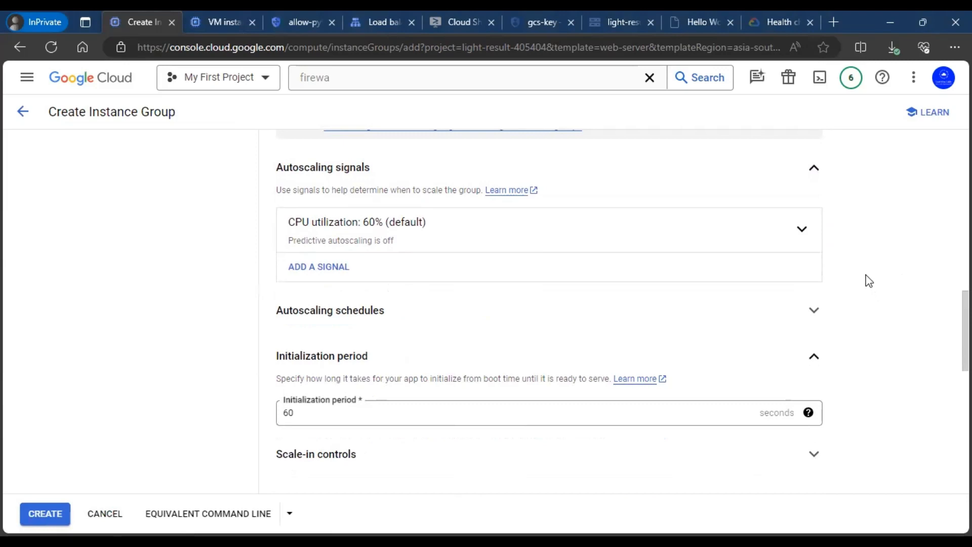
scroll(862, 259, "down", 2)
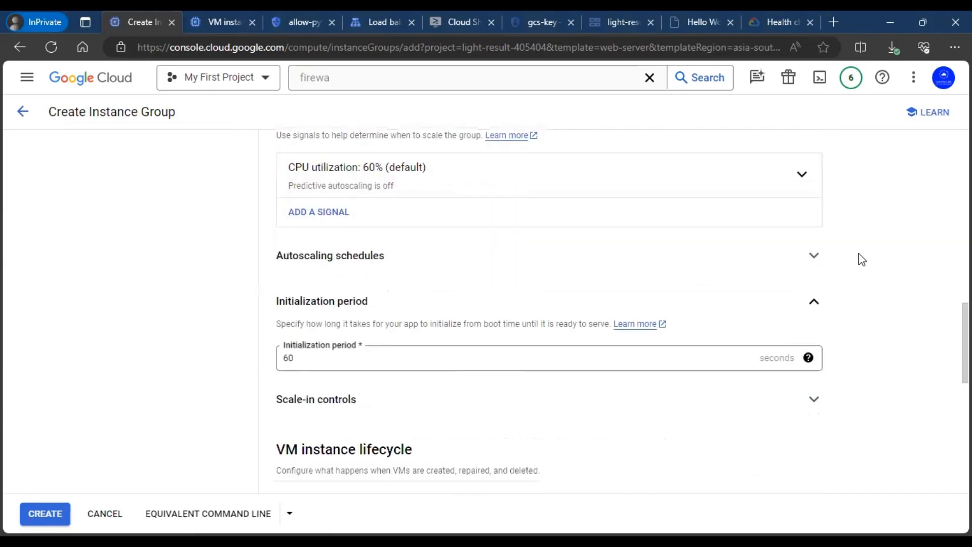
scroll(862, 260, "down", 2)
scroll(860, 258, "down", 1)
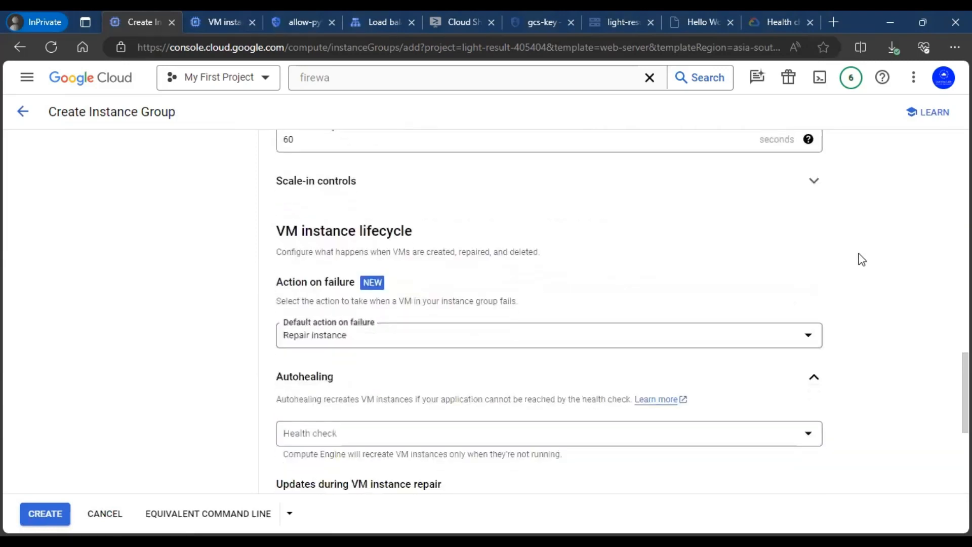
scroll(859, 259, "up", 2)
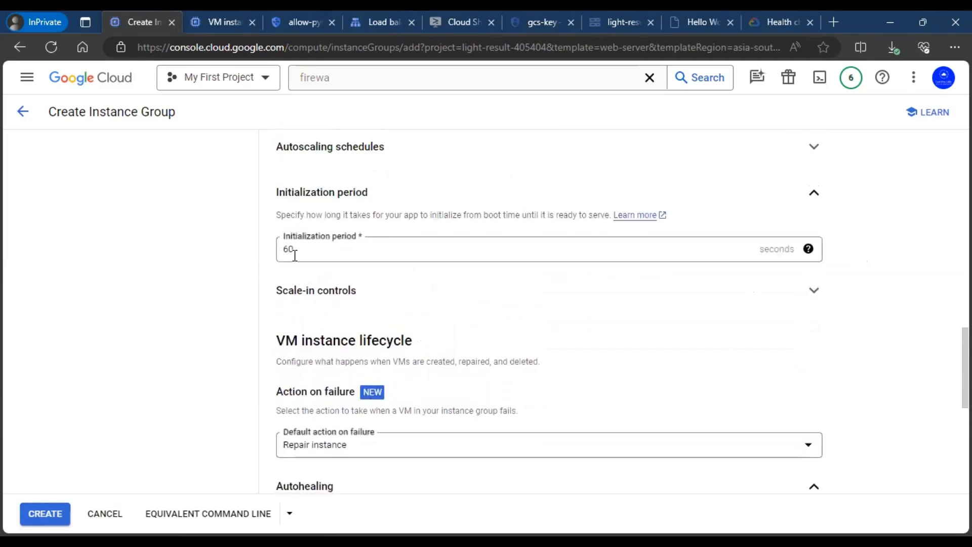
left_click_drag(304, 246, 282, 253)
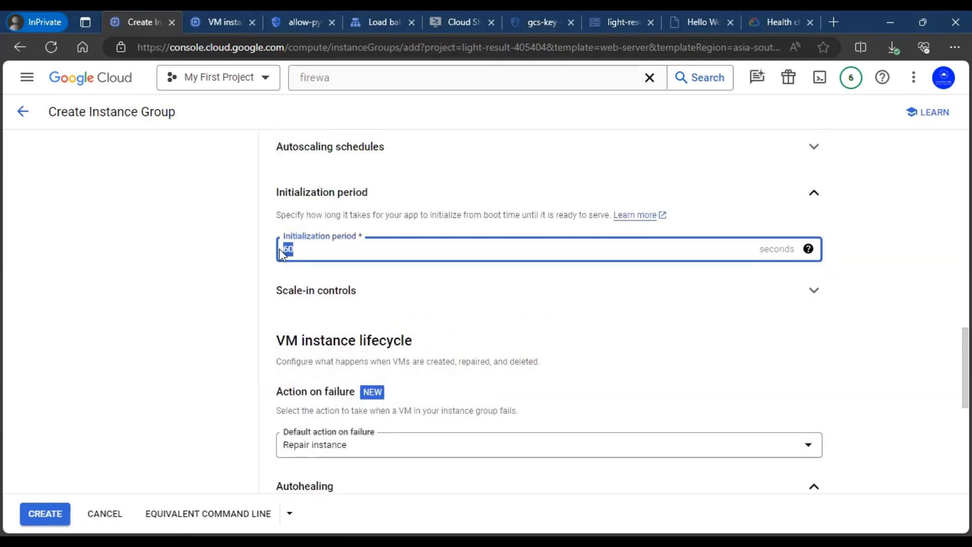
type("180")
left_click(861, 282)
scroll(864, 284, "up", 2)
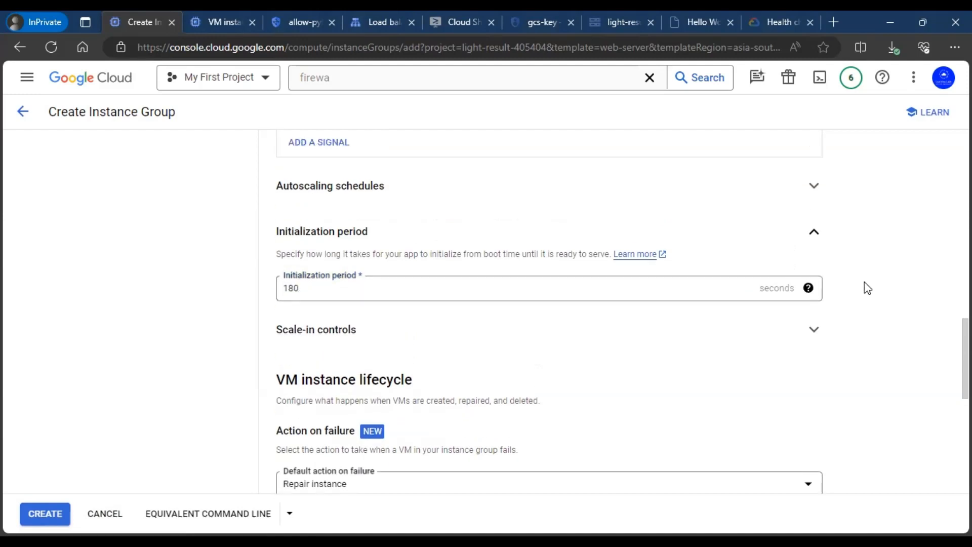
Step: Start a new autohealing health check for the instance group and name it web-server-health-check
scroll(867, 287, "down", 5)
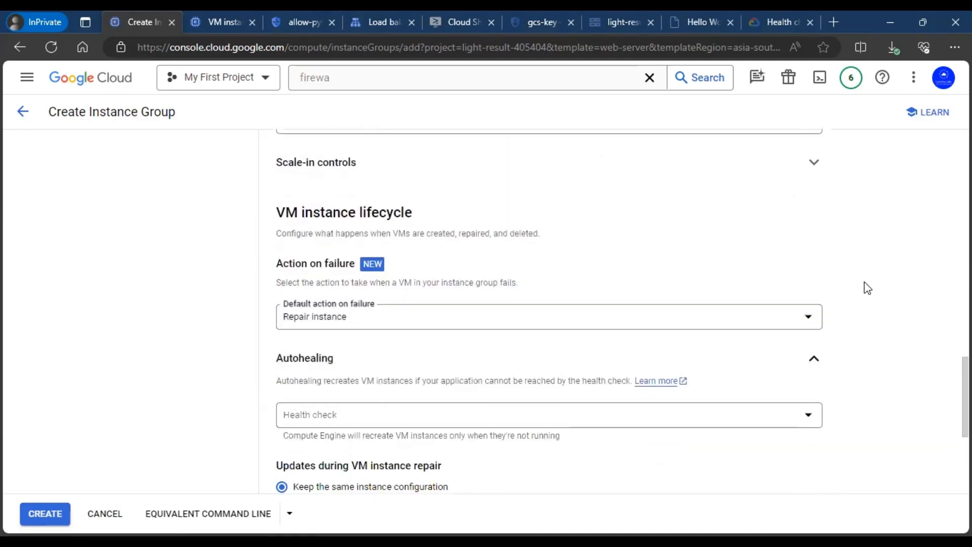
scroll(867, 288, "down", 1)
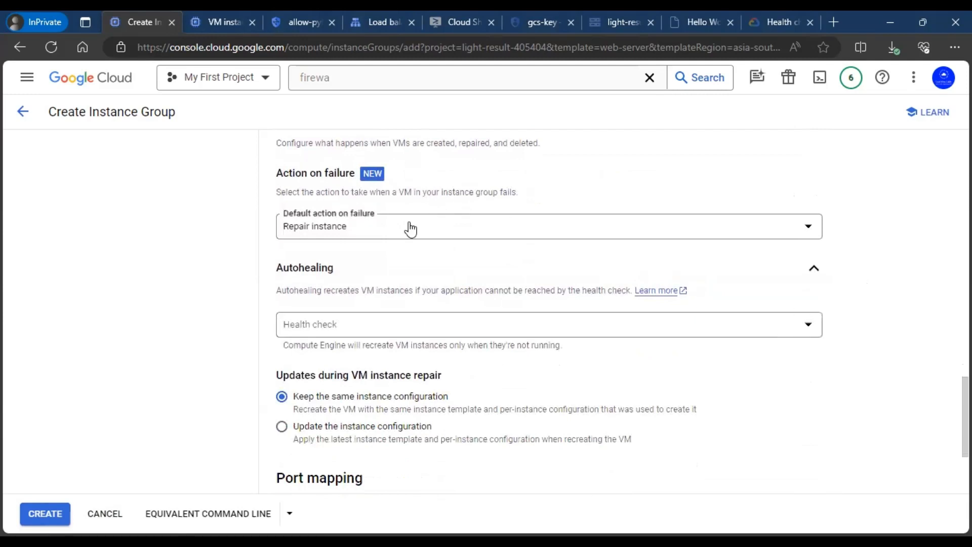
scroll(579, 317, "down", 1)
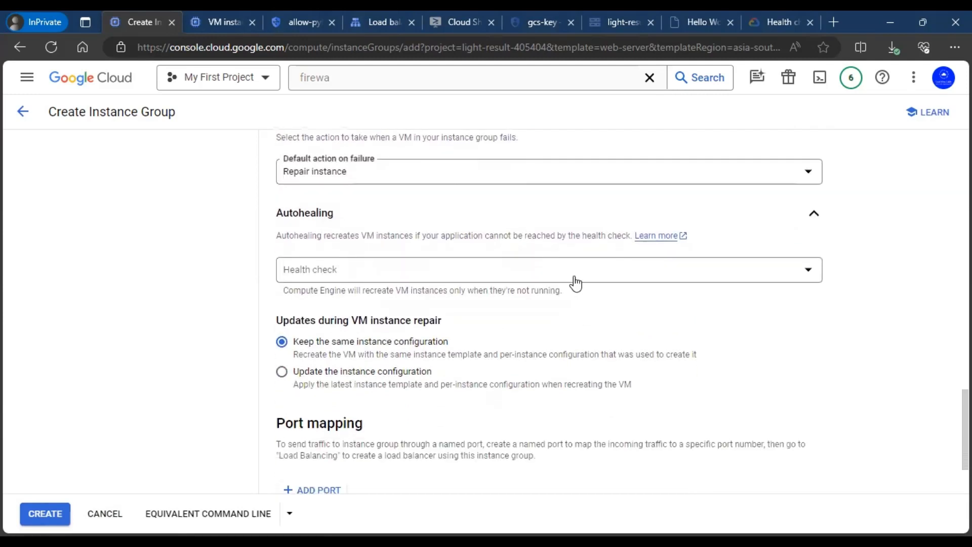
left_click(574, 282)
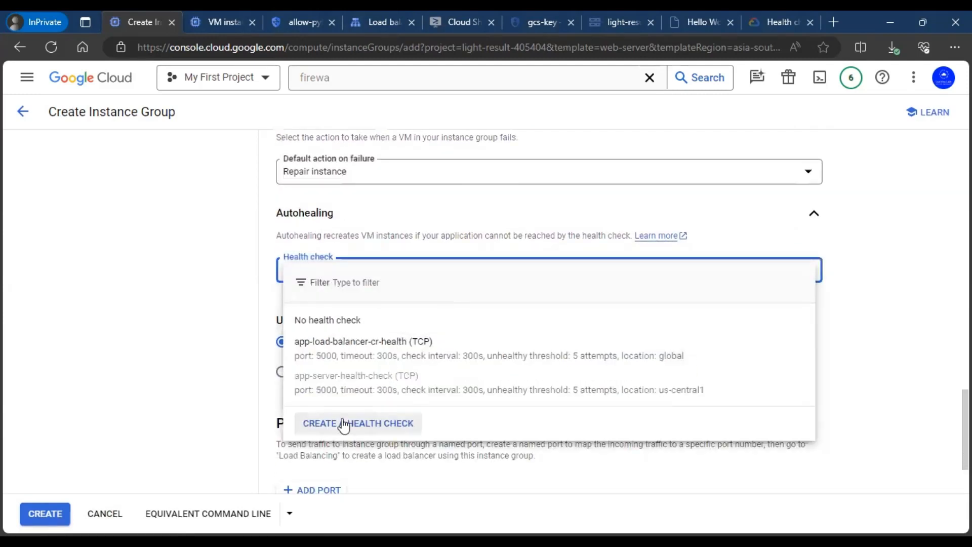
left_click(344, 426)
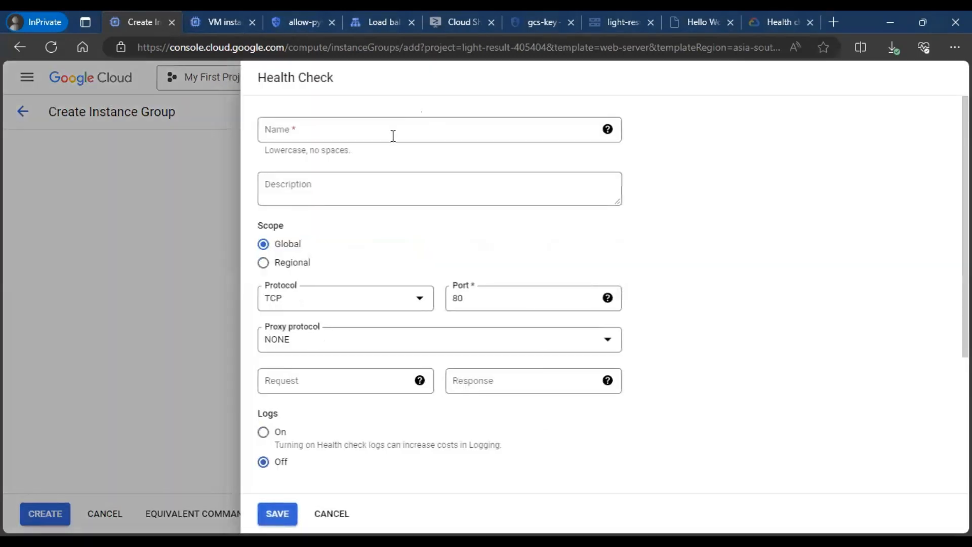
left_click(393, 135)
type("web-server")
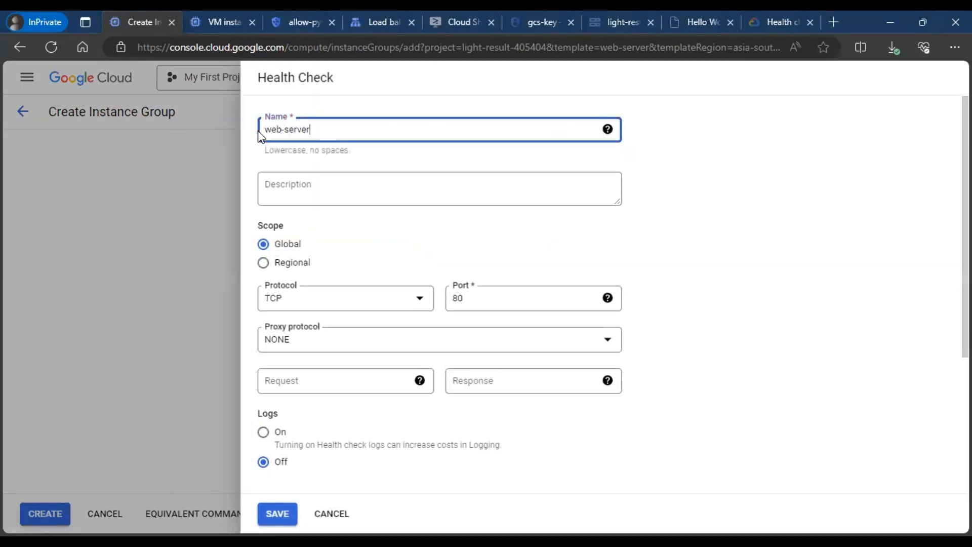
type("-he")
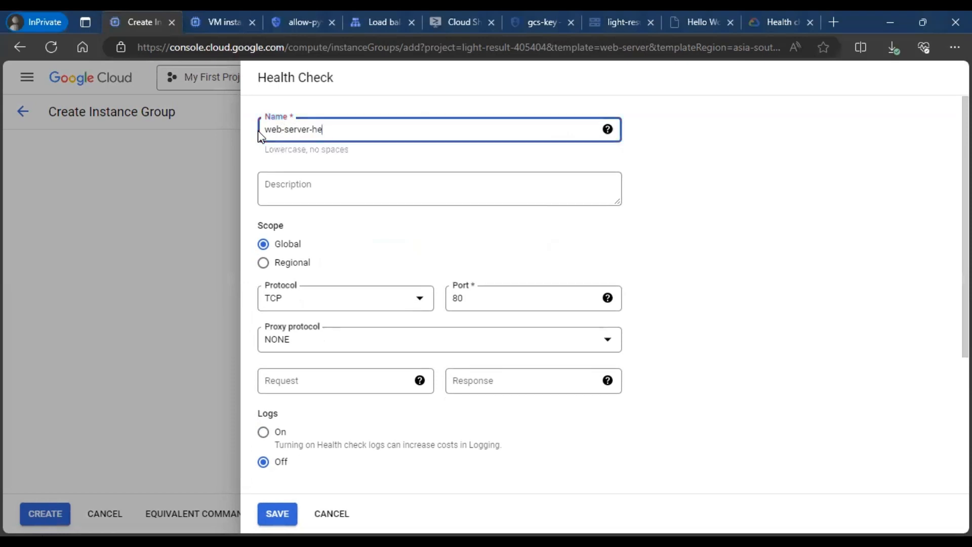
type("alth-check")
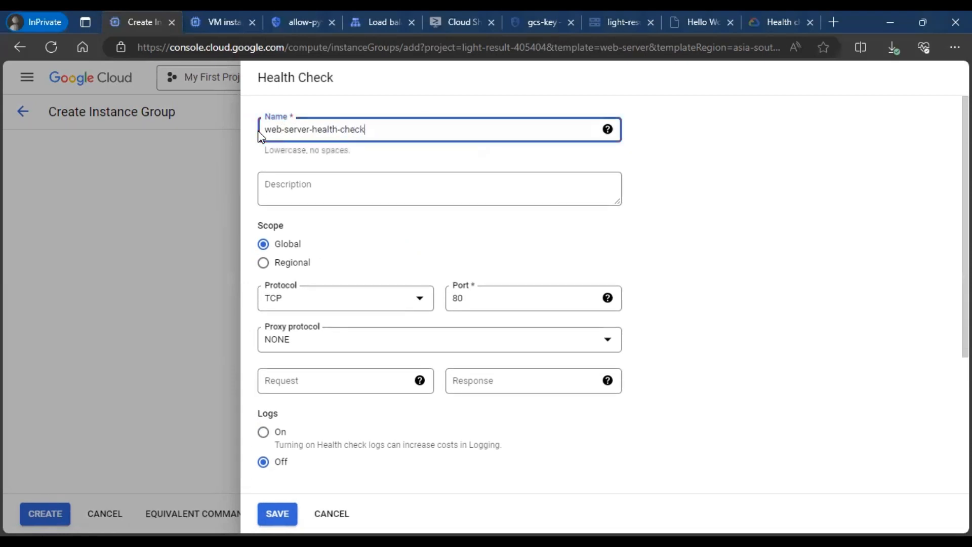
left_click(721, 268)
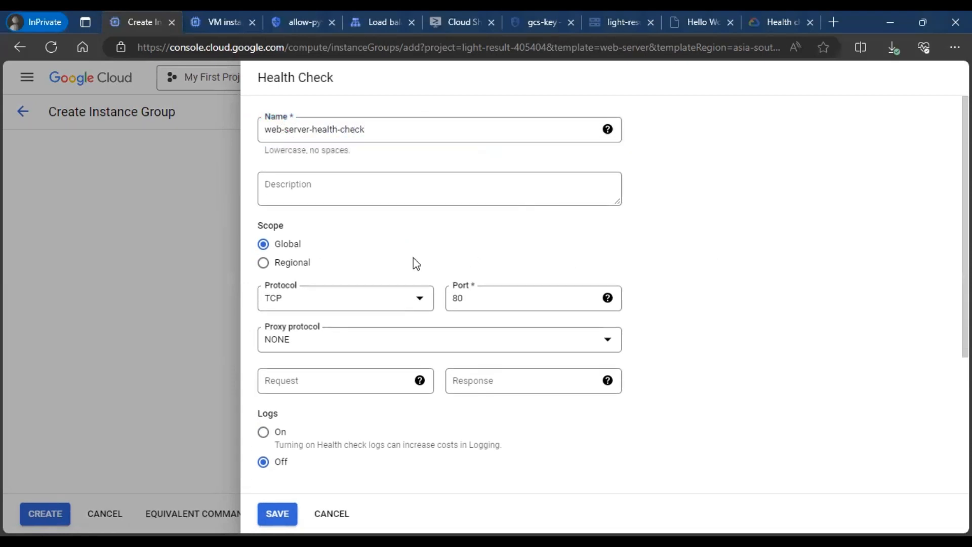
Step: Make the health check's scope regional and set its region to asia-south2 (Delhi)
left_click(302, 263)
scroll(716, 257, "down", 1)
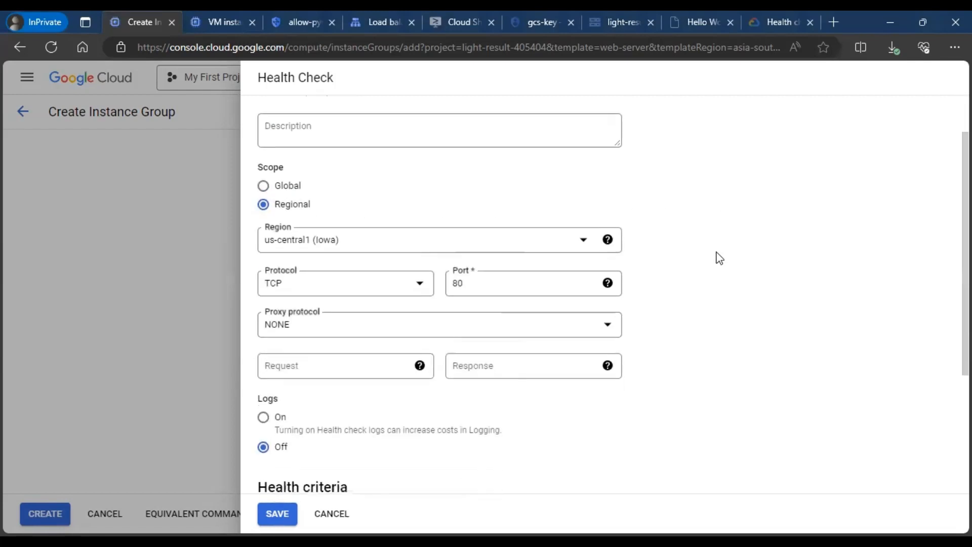
left_click(538, 247)
scroll(436, 319, "down", 1)
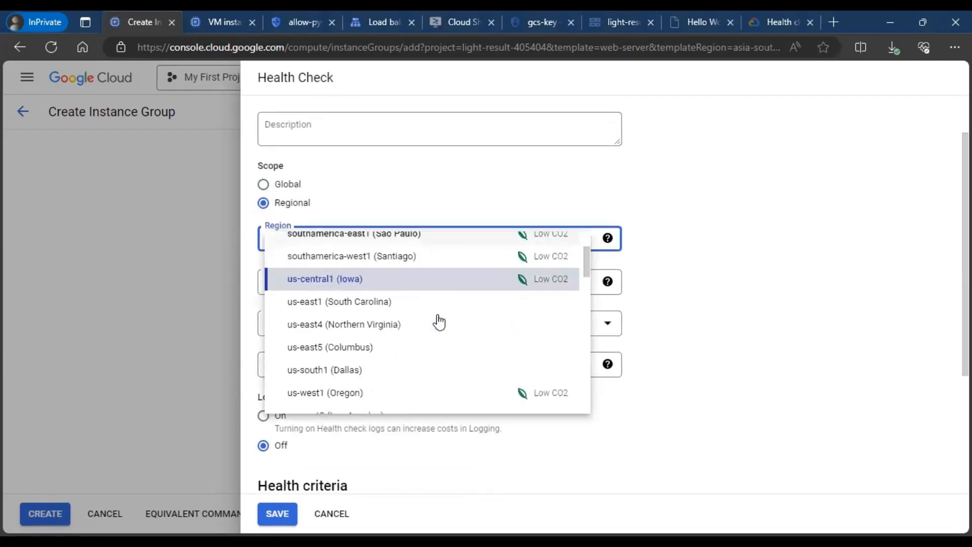
scroll(391, 352, "down", 5)
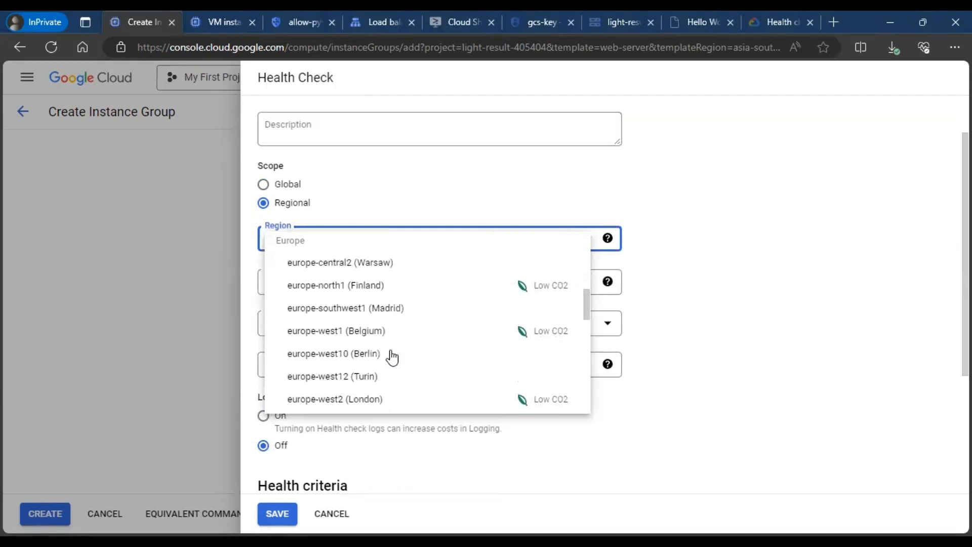
scroll(392, 357, "down", 5)
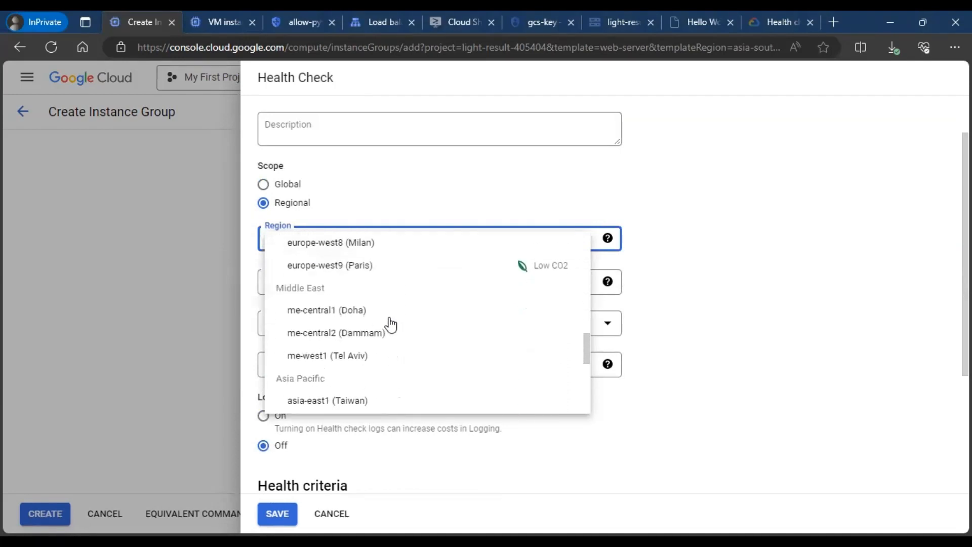
scroll(402, 349, "down", 2)
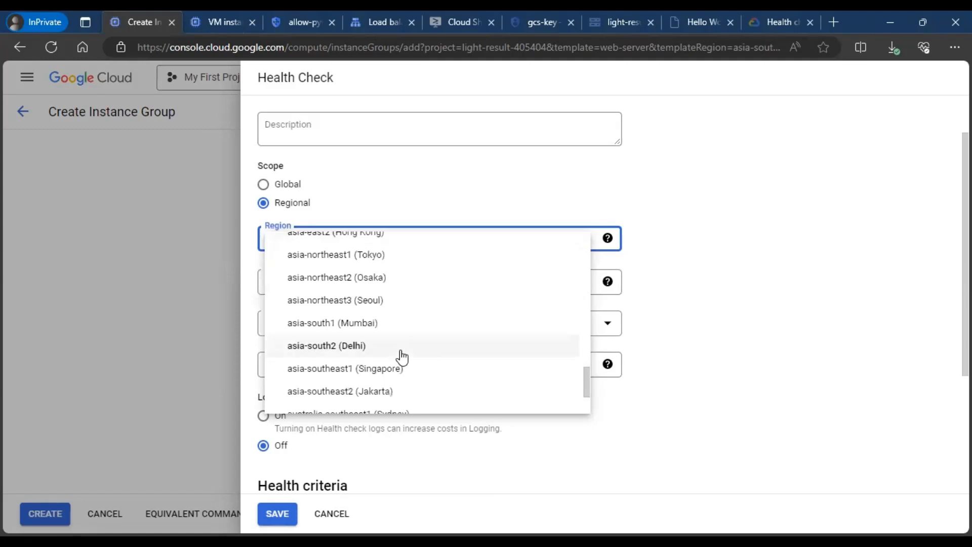
left_click(401, 353)
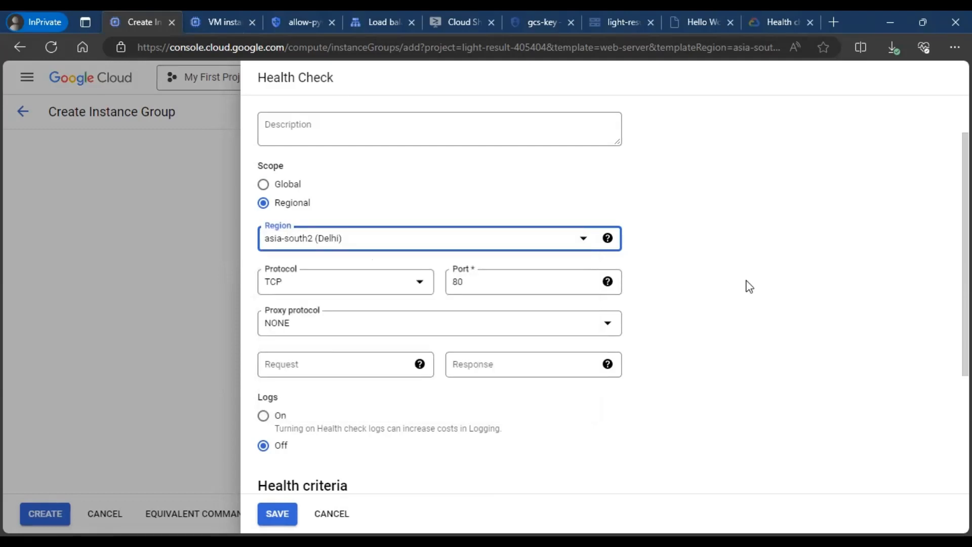
Step: Set the health check's check interval and timeout to 300 seconds each
left_click(478, 286)
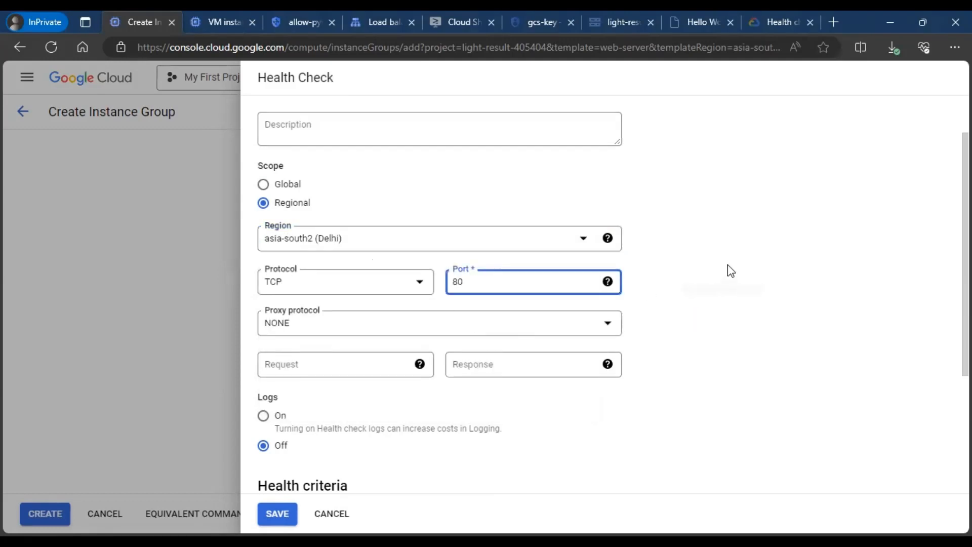
left_click(727, 270)
scroll(730, 270, "down", 3)
scroll(730, 271, "down", 1)
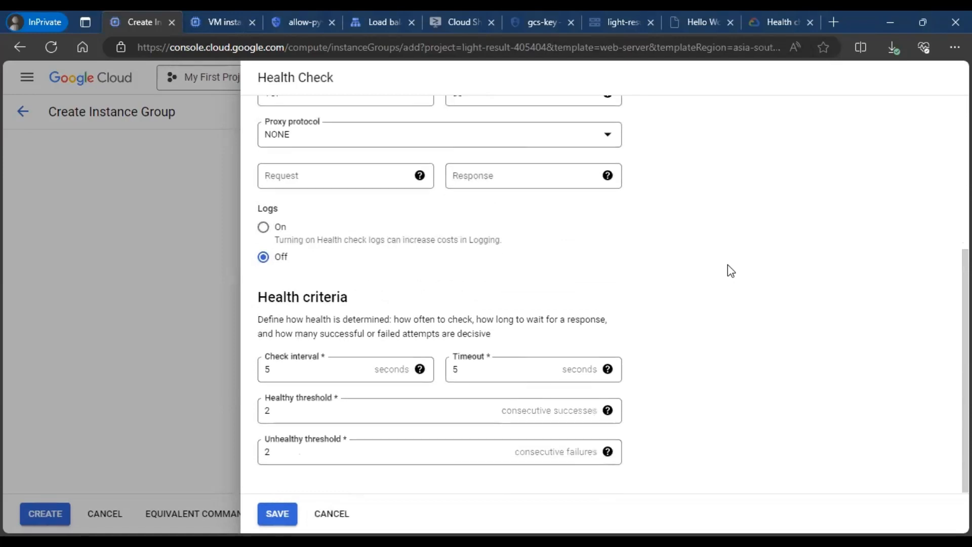
left_click(269, 371)
double_click(268, 372)
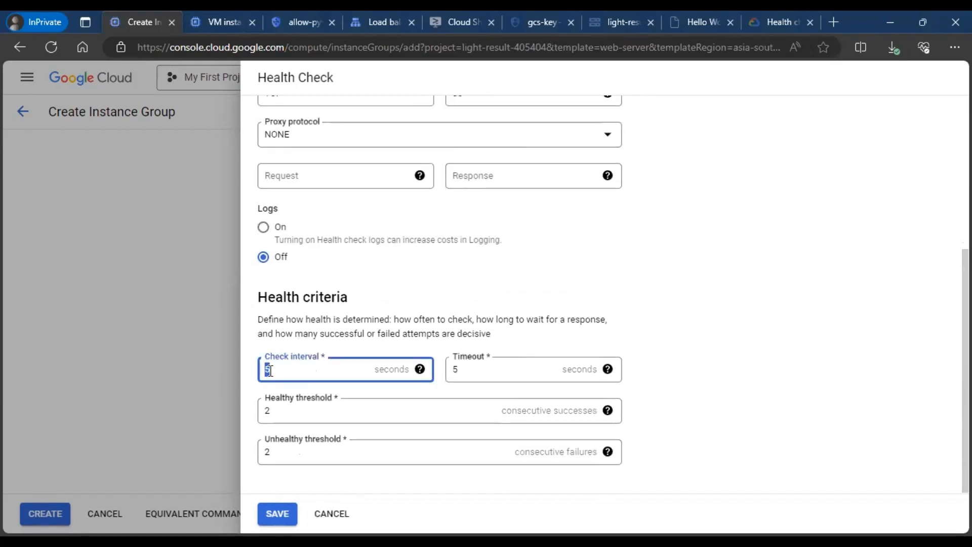
type("300")
key("Tab")
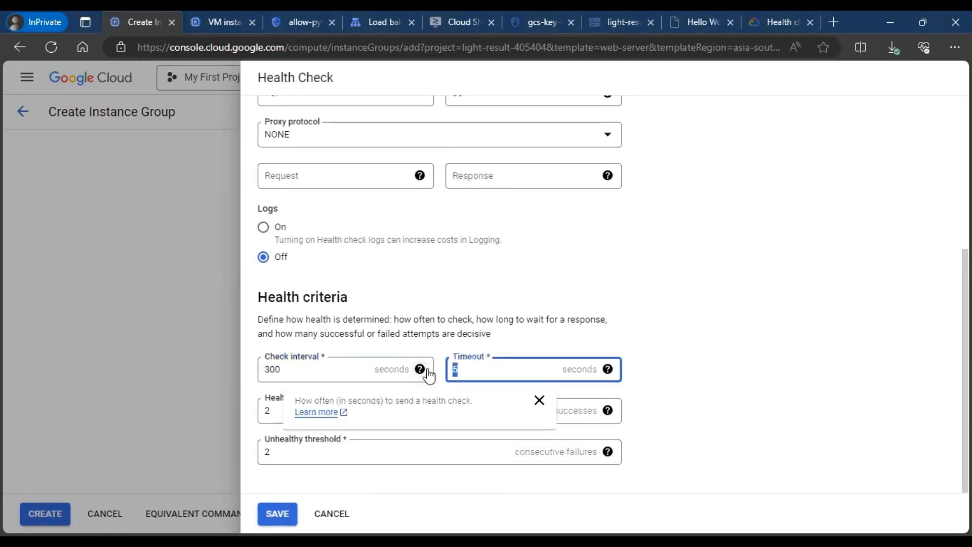
type("300")
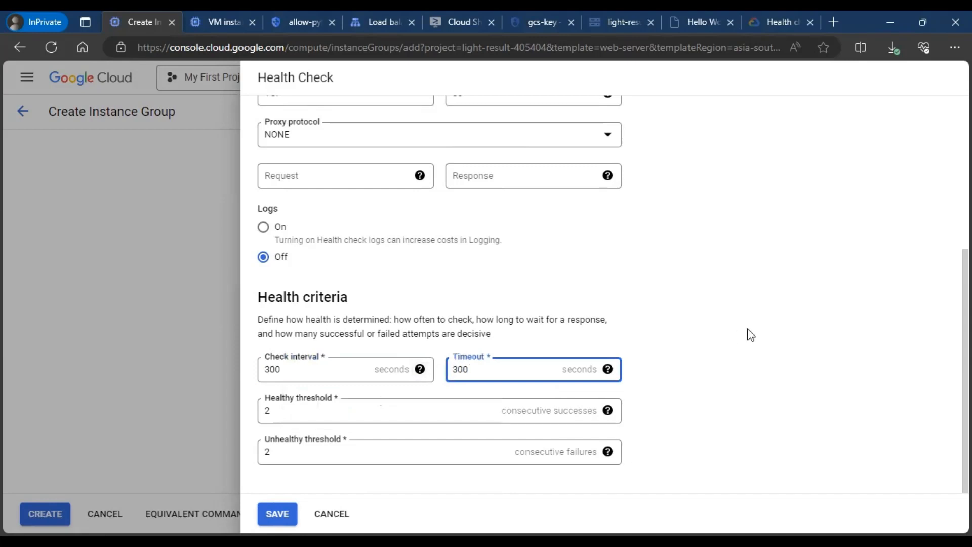
left_click(748, 333)
Step: Set the health check's unhealthy threshold to 5 consecutive failures and save the health check
left_click(273, 454)
double_click(268, 452)
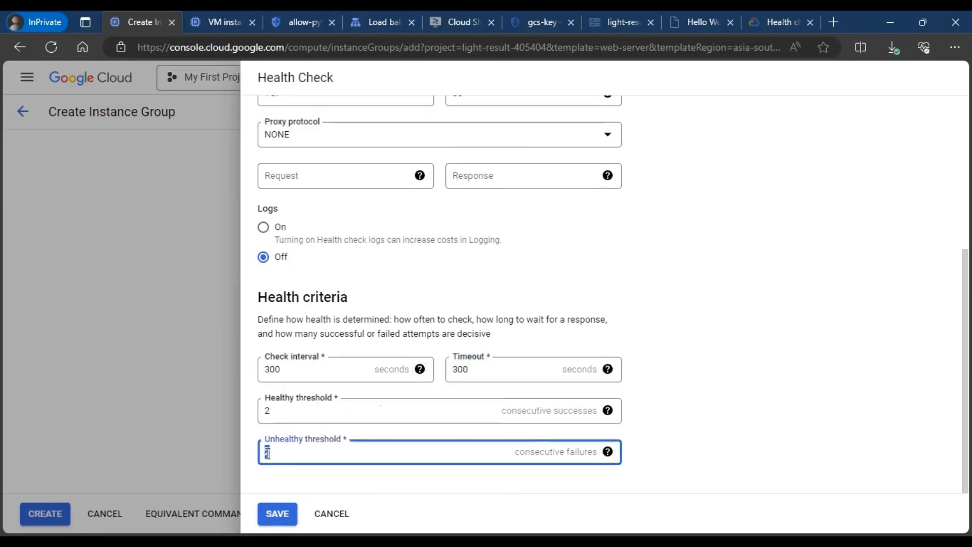
type("5")
left_click(742, 349)
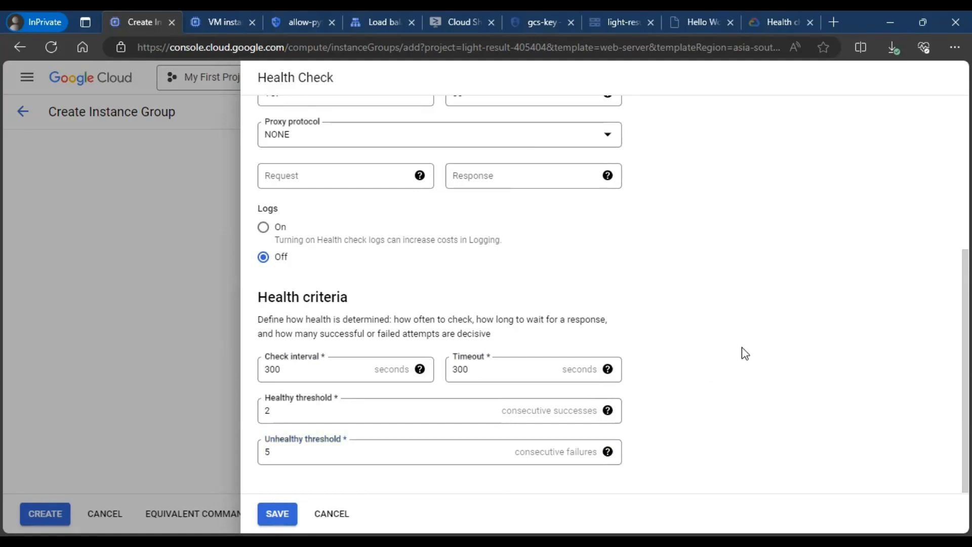
scroll(744, 353, "up", 5)
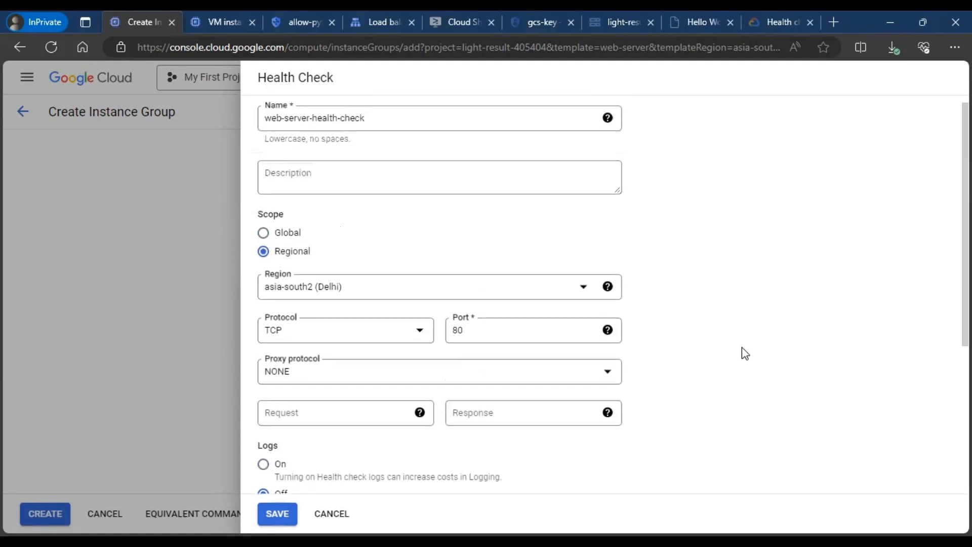
scroll(742, 353, "down", 5)
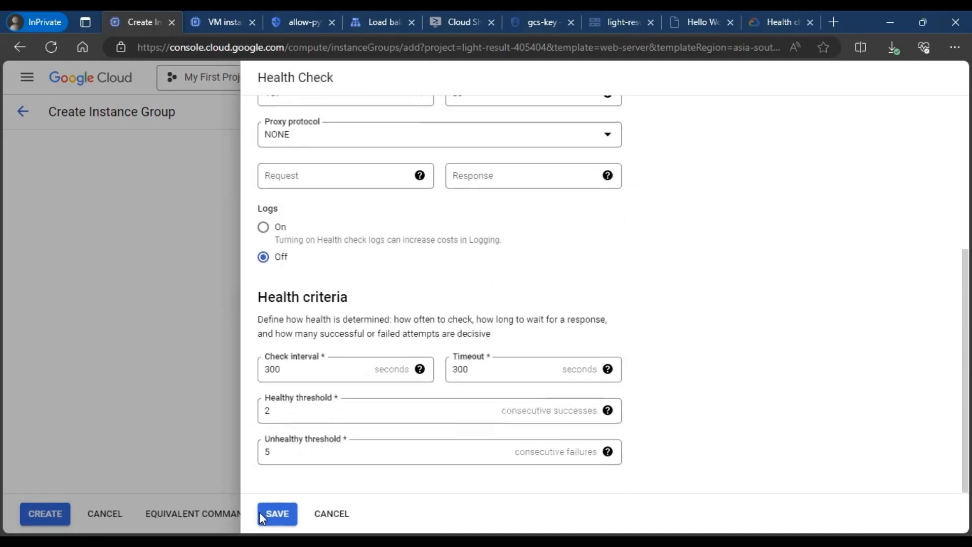
left_click(276, 513)
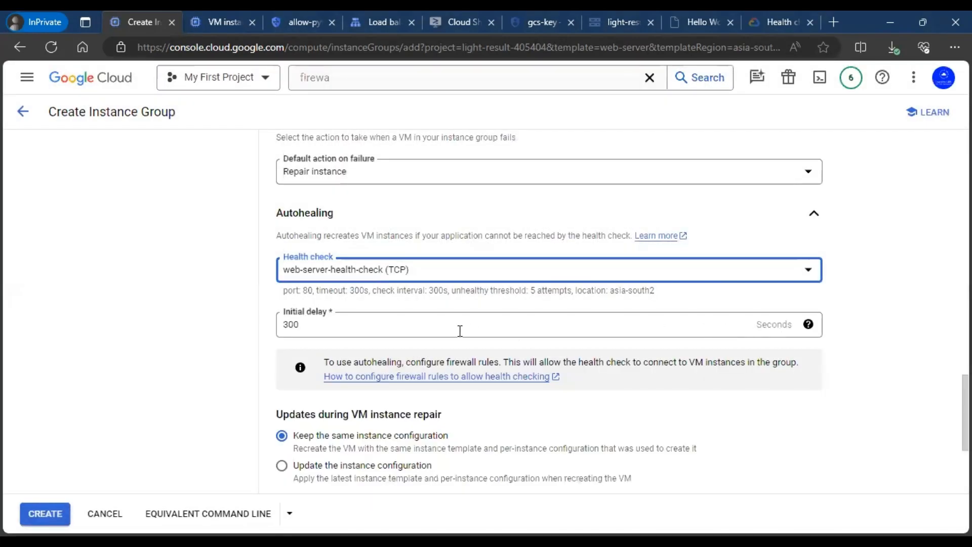
Step: Set the autohealing initial delay to 600 seconds
left_click(326, 327)
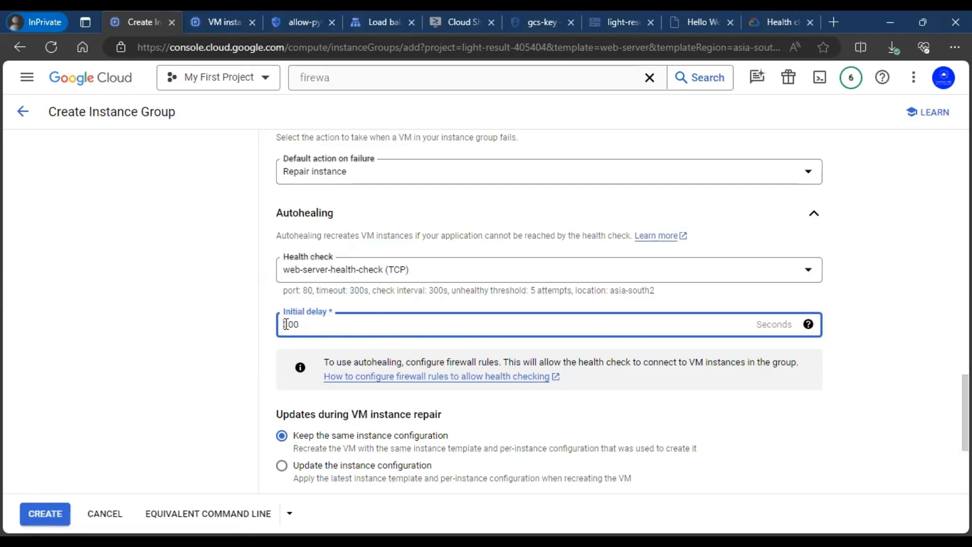
type("6")
left_click(846, 336)
Step: Choose to update the instance configuration during VM repair, and create the instance group
scroll(846, 336, "down", 2)
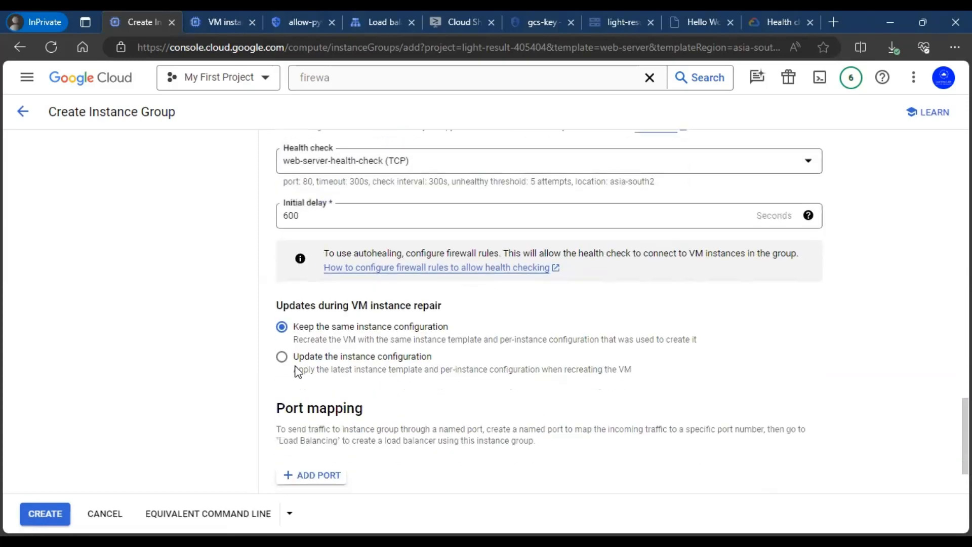
left_click(281, 356)
scroll(871, 350, "down", 2)
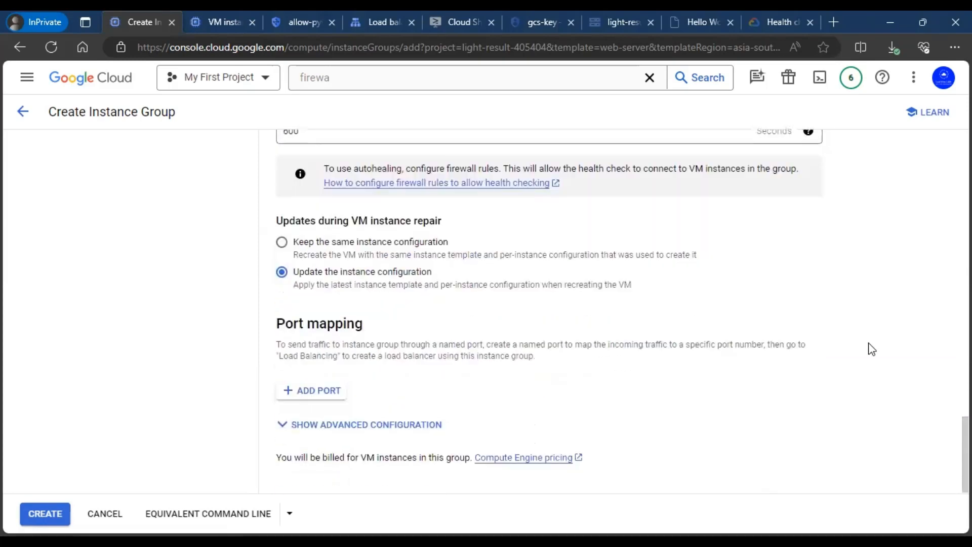
scroll(871, 349, "up", 6)
scroll(872, 350, "down", 3)
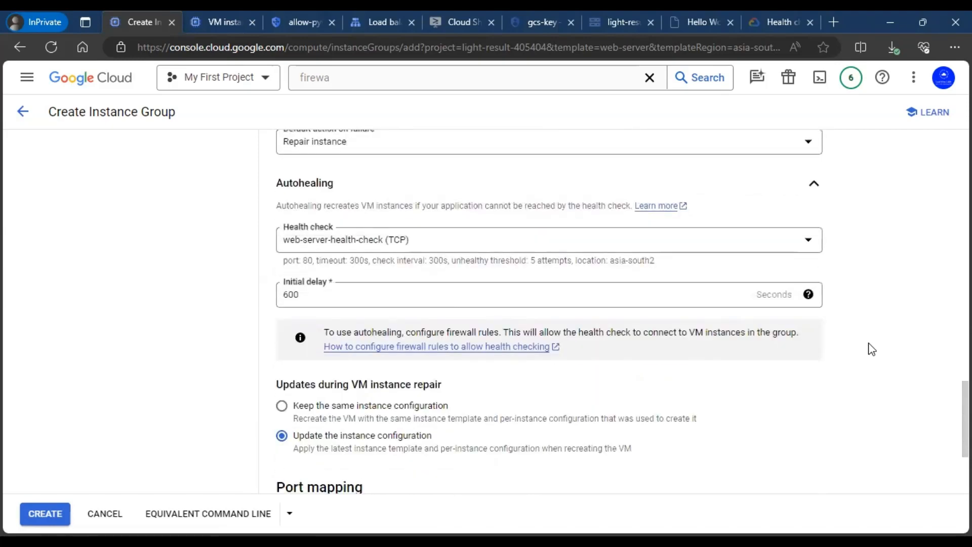
scroll(871, 349, "up", 2)
left_click(46, 513)
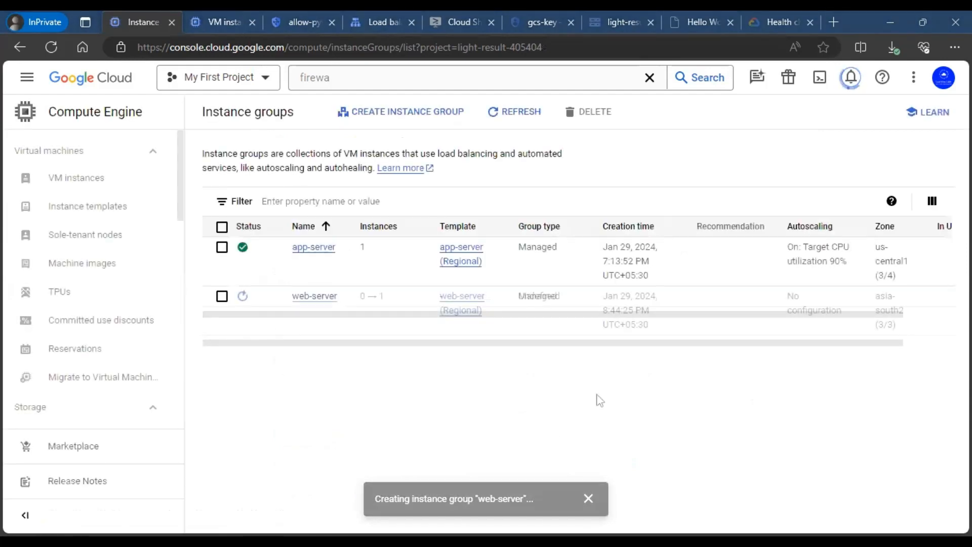
Step: Open the web-server instance group's overview and check its status, instance health and VM instances
left_click(306, 299)
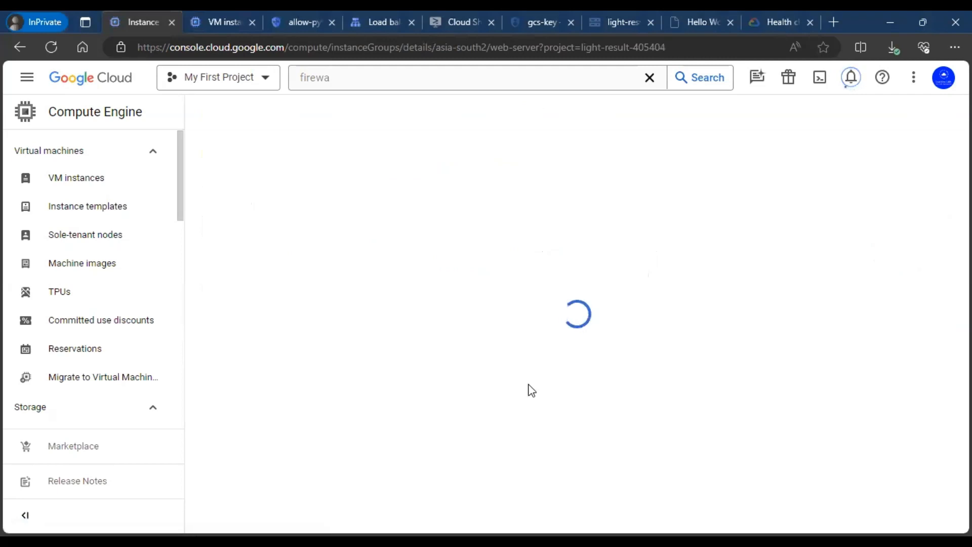
mouse_move(277, 215)
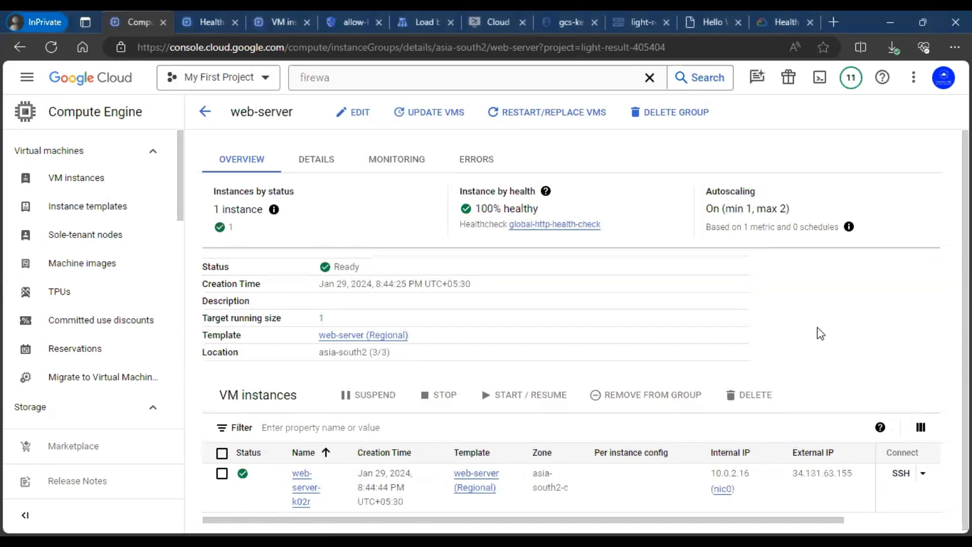
scroll(817, 327, "down", 1)
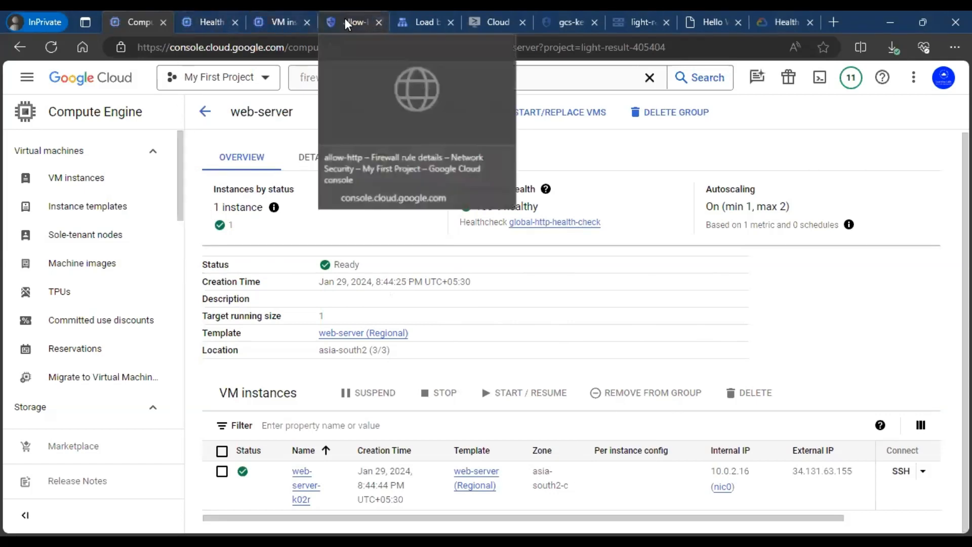
Step: Start creating an internet-facing global external Application Load Balancer from the load balancing page
left_click(409, 22)
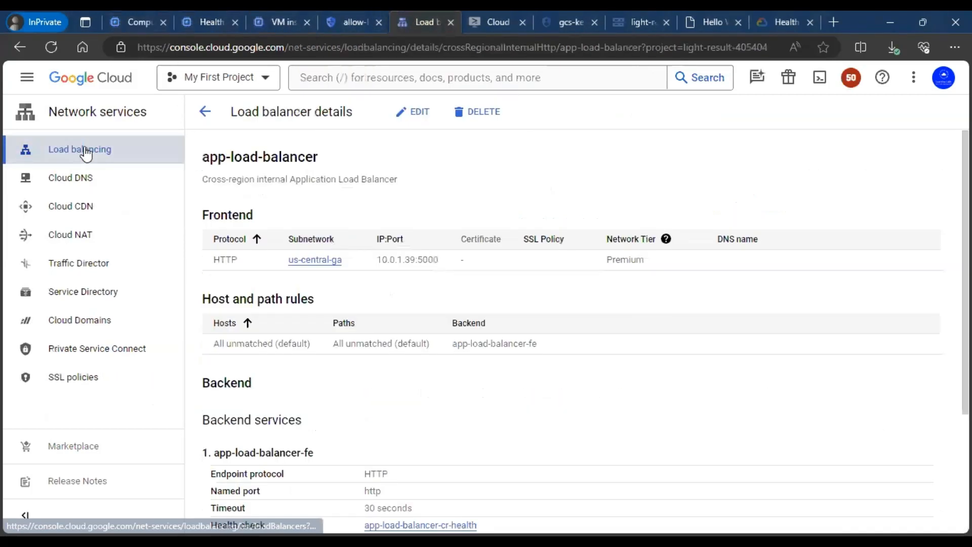
left_click(100, 149)
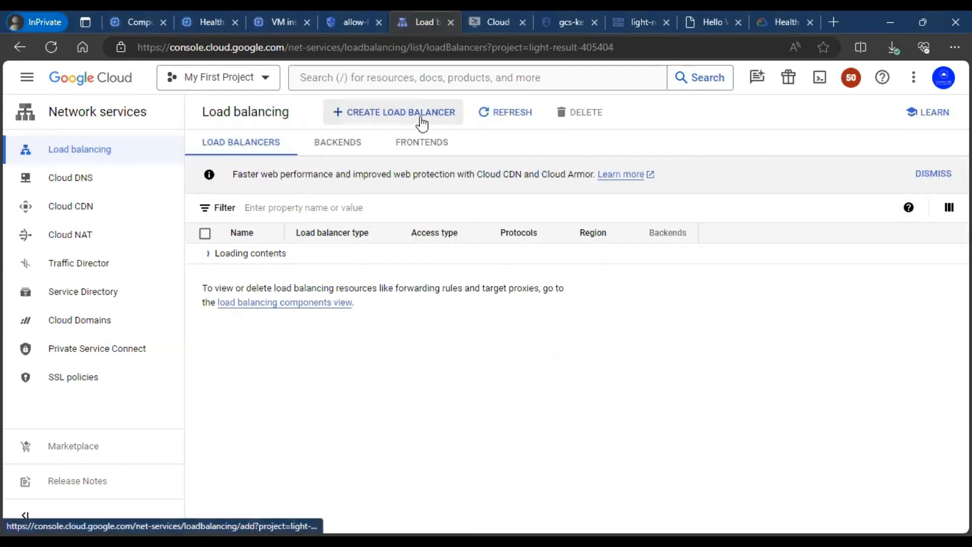
left_click(420, 123)
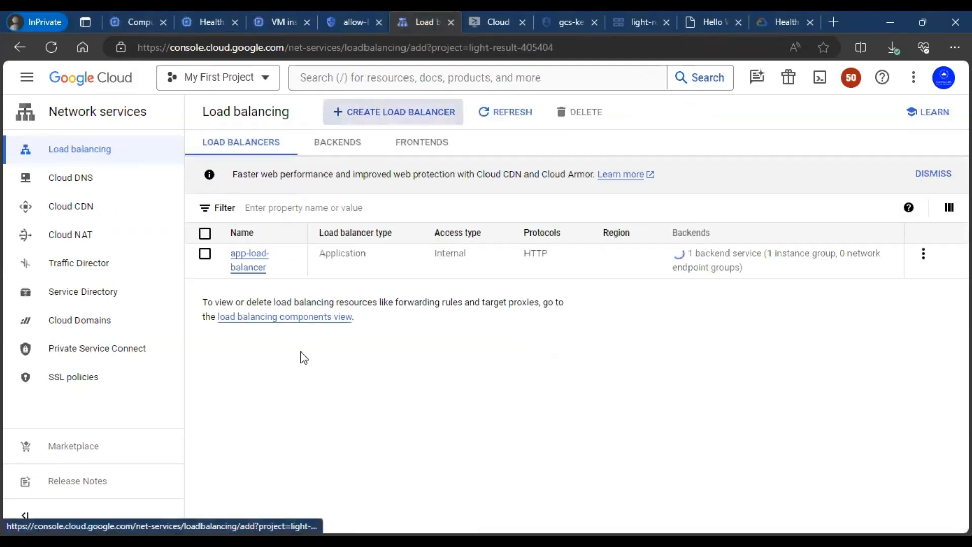
left_click(293, 371)
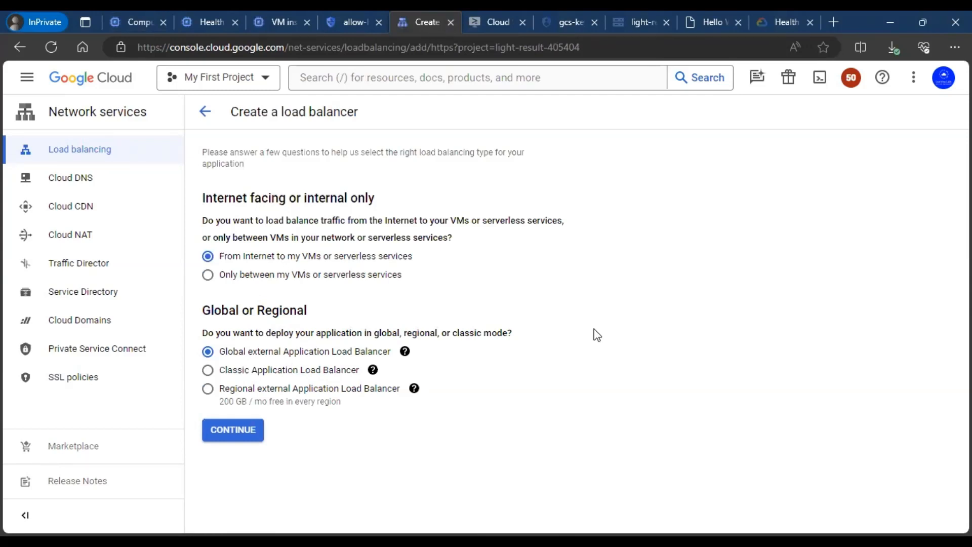
left_click(248, 436)
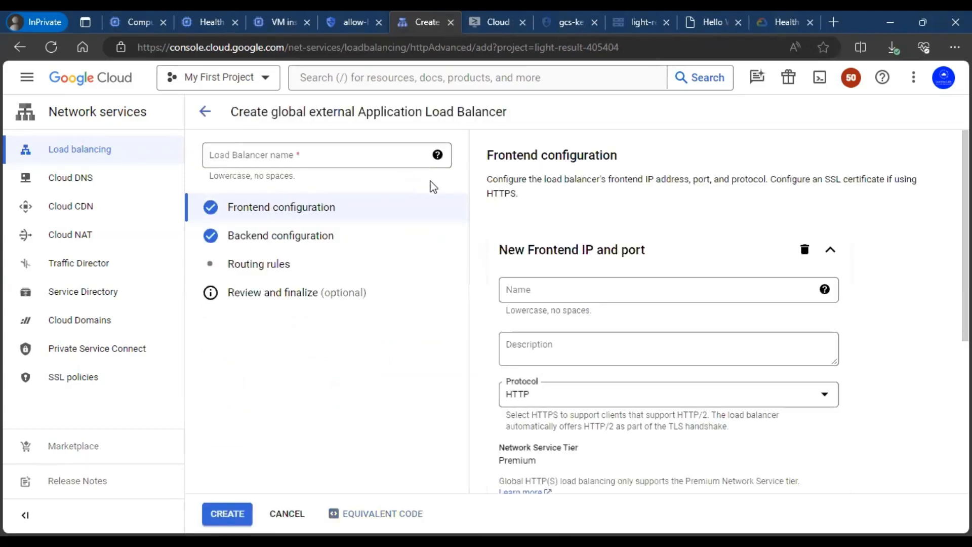
Step: Name the load balancer web-load-balancer and copy that name for reuse
left_click(411, 159)
type("web-load-balancer")
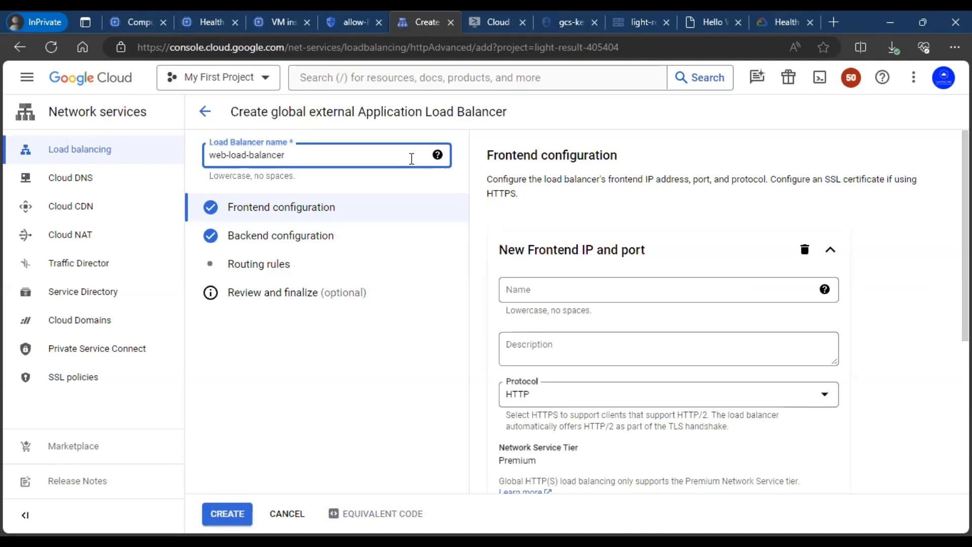
left_click_drag(411, 158, 96, 175)
key("ctrl+c")
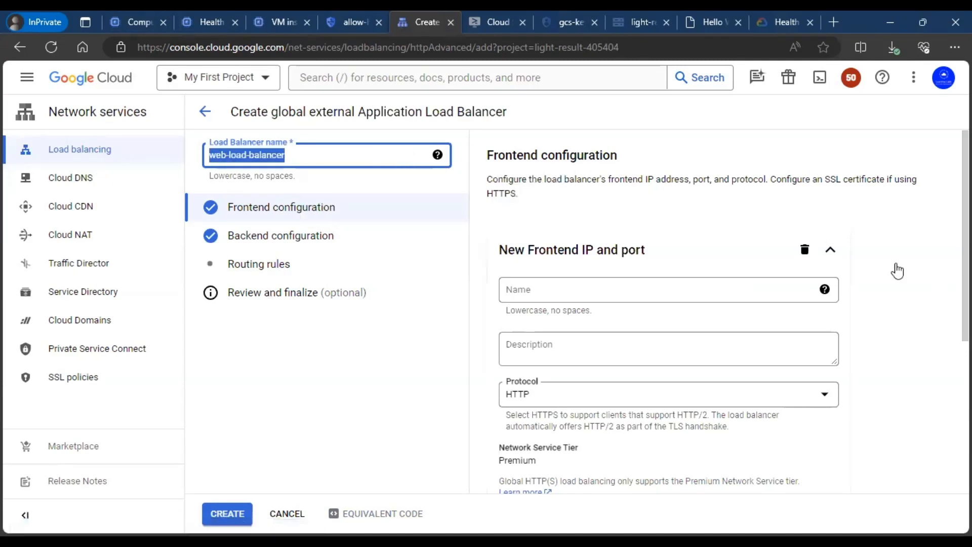
Step: Name the new frontend web-load-balancer-fe and finish it with HTTP, an ephemeral IPv4 address and port 80
left_click(927, 271)
left_click(658, 289)
key("ctrl+v")
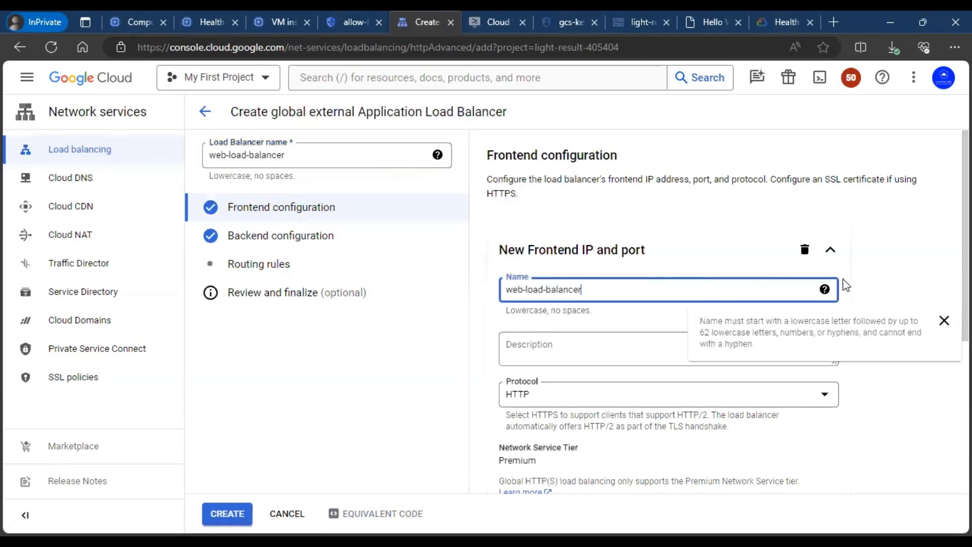
left_click(893, 268)
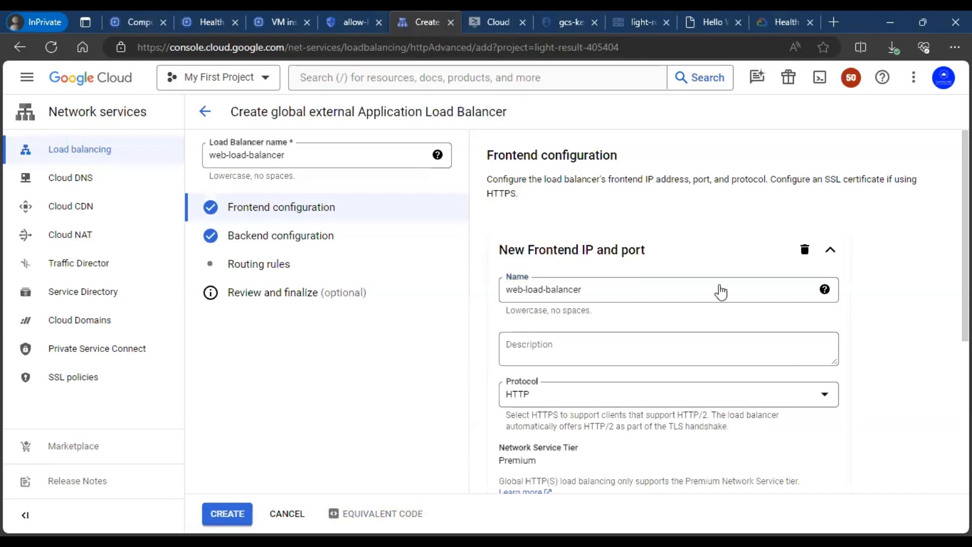
scroll(856, 281, "down", 1)
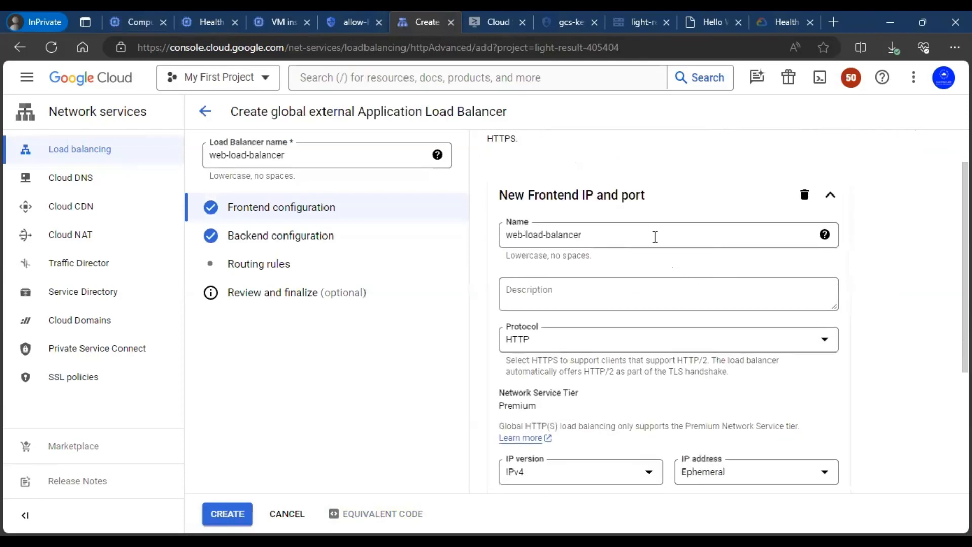
left_click(655, 237)
type("-fe")
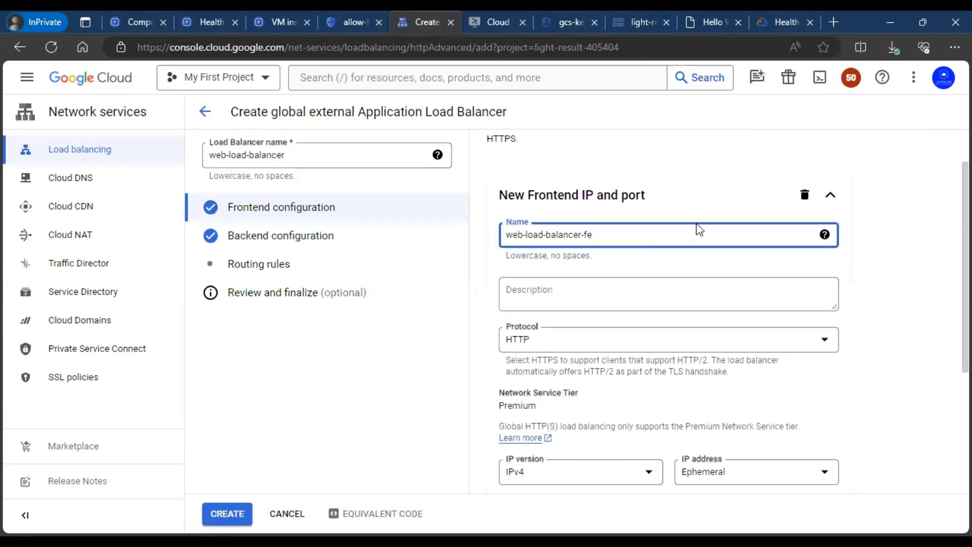
scroll(885, 271, "down", 2)
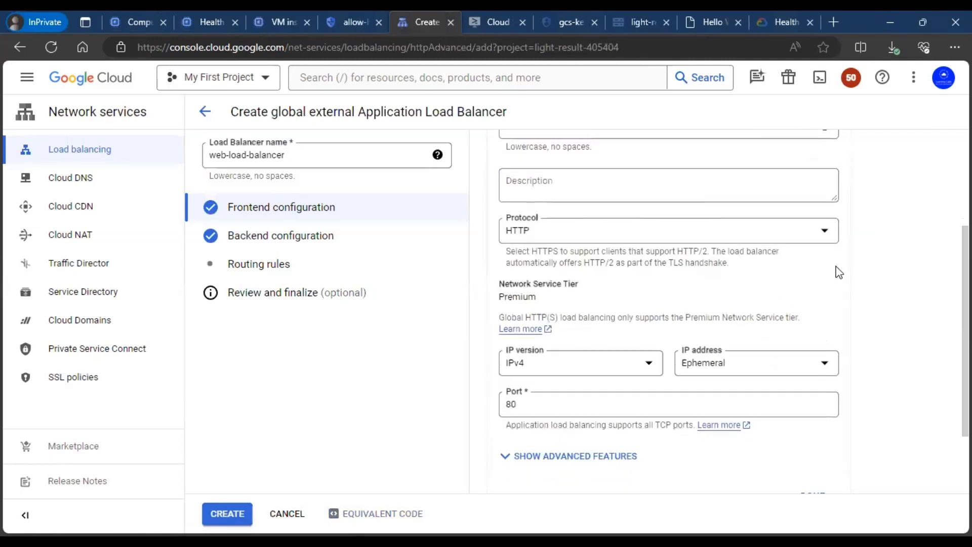
scroll(837, 271, "down", 2)
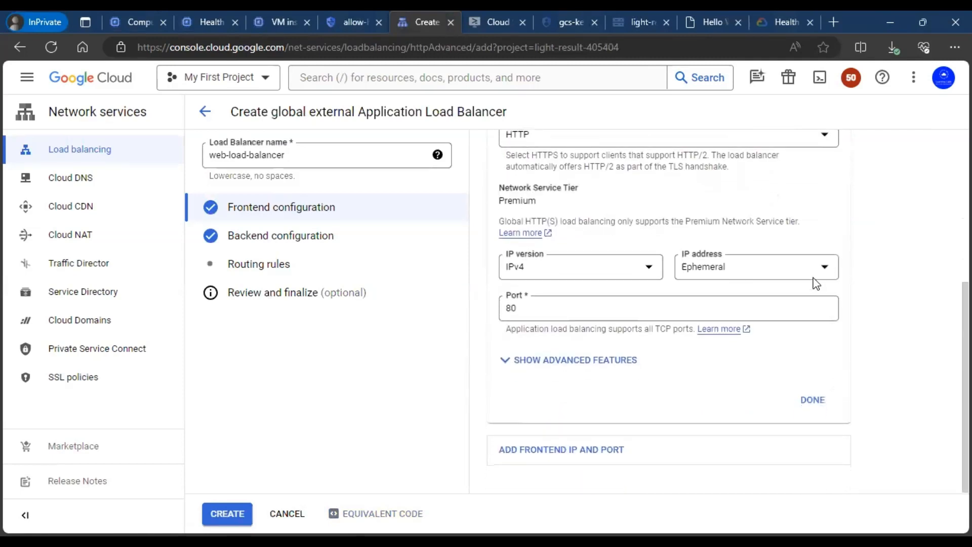
left_click(828, 403)
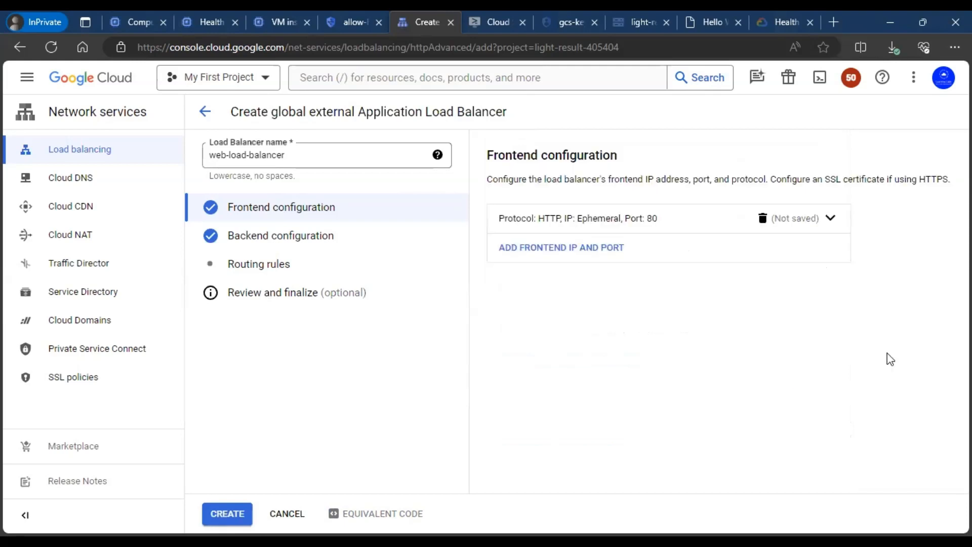
Step: Start a new backend service in the load balancer's backend configuration and name it web-load-balancer-be
left_click(297, 243)
left_click(698, 320)
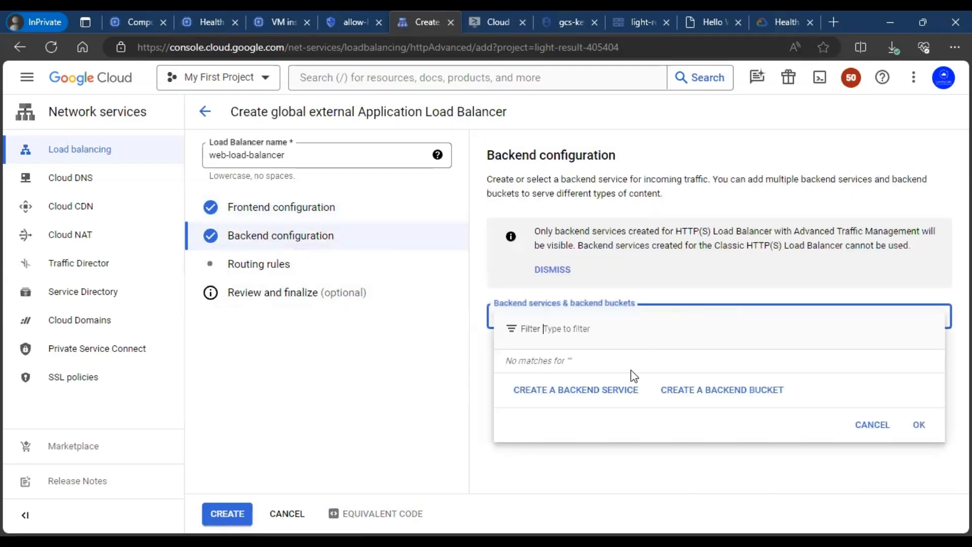
left_click(598, 390)
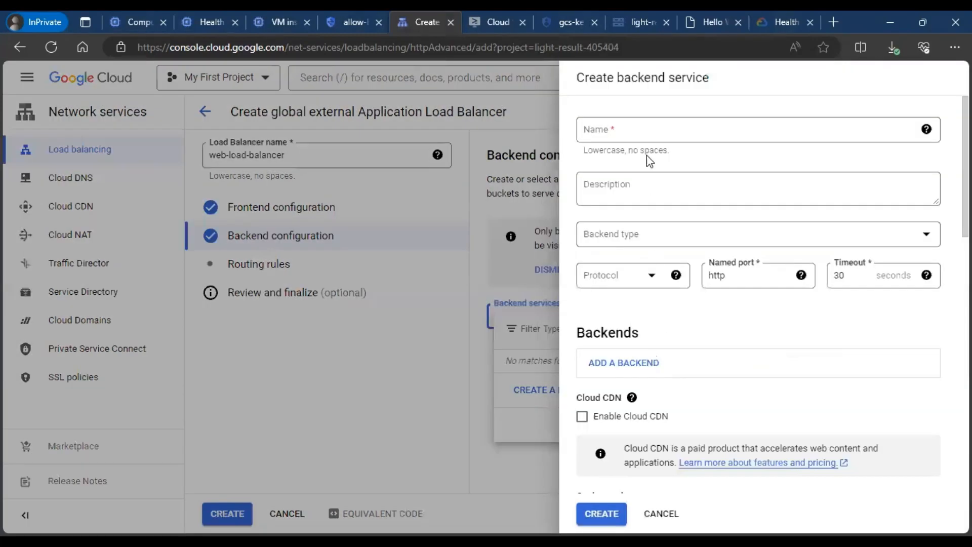
left_click(647, 129)
key("ctrl+v")
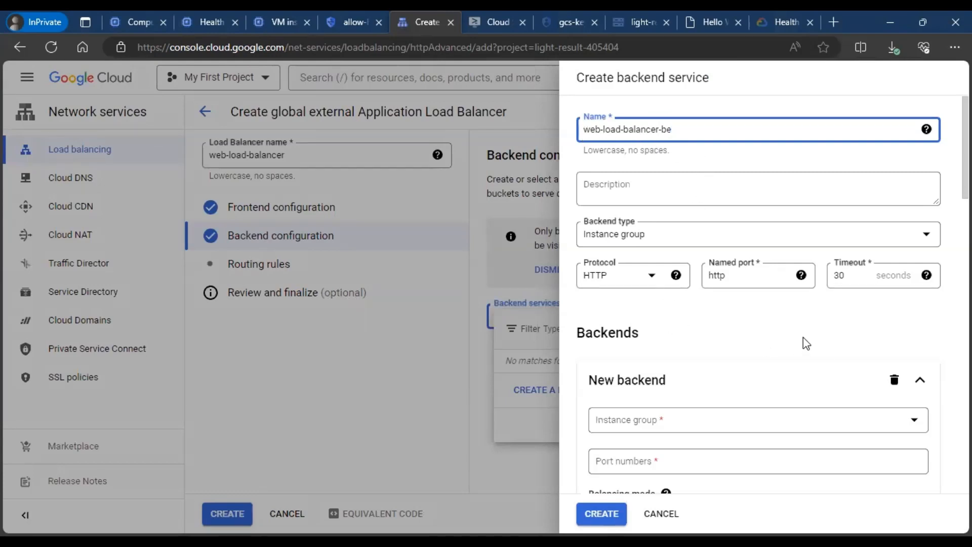
Step: Choose the web-server instance group in asia-south2 for the new backend
scroll(803, 340, "down", 3)
left_click(714, 309)
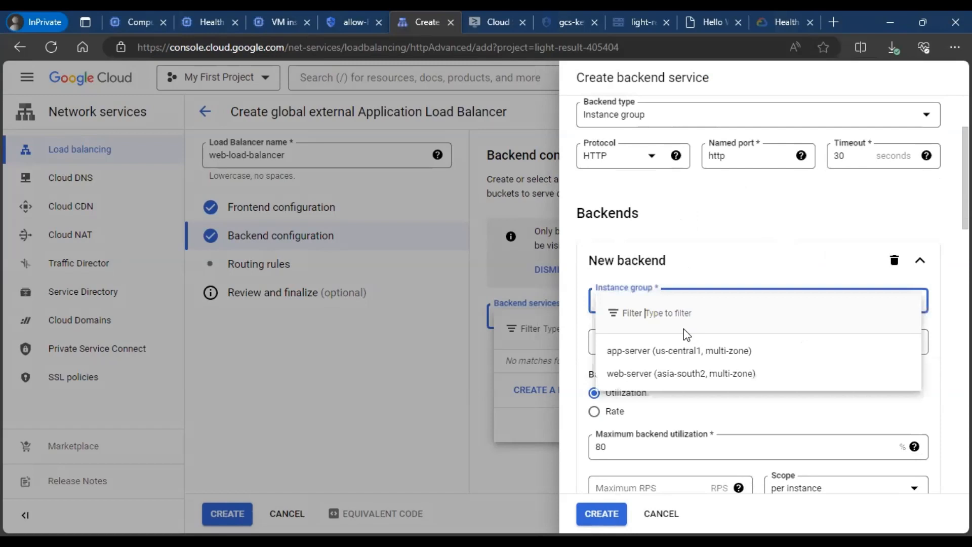
left_click(679, 375)
left_click(779, 260)
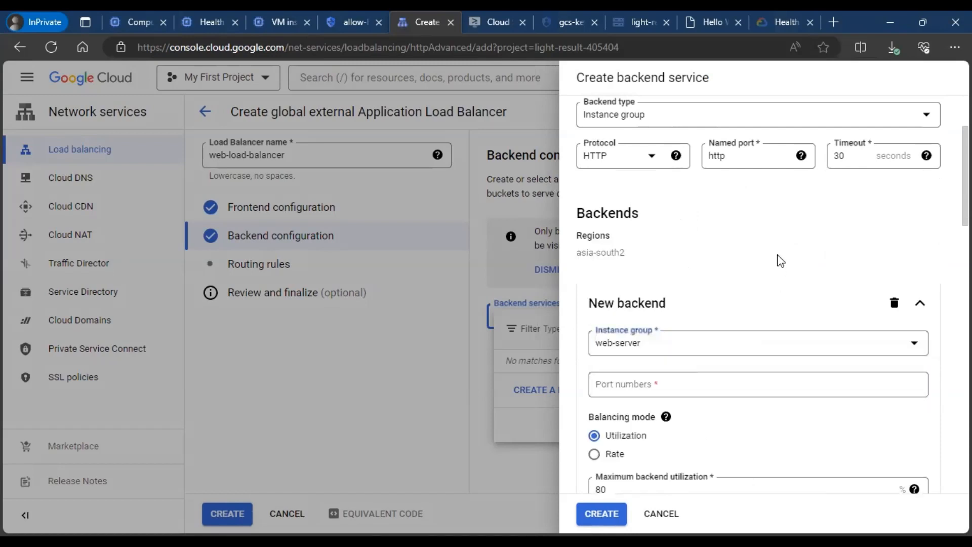
Step: Review the remaining backend service settings and set the new backend's port number to 80
scroll(779, 260, "up", 1)
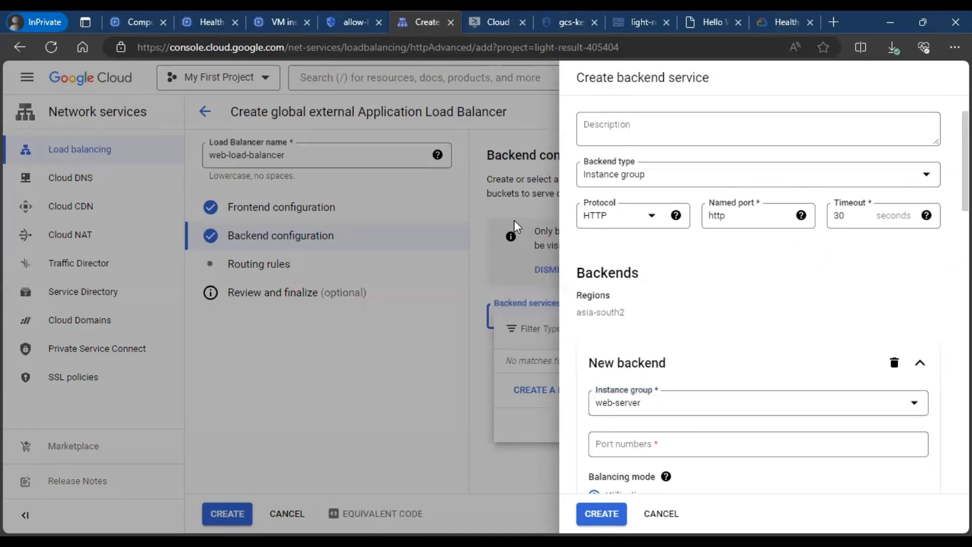
scroll(737, 249, "down", 3)
scroll(736, 247, "down", 6)
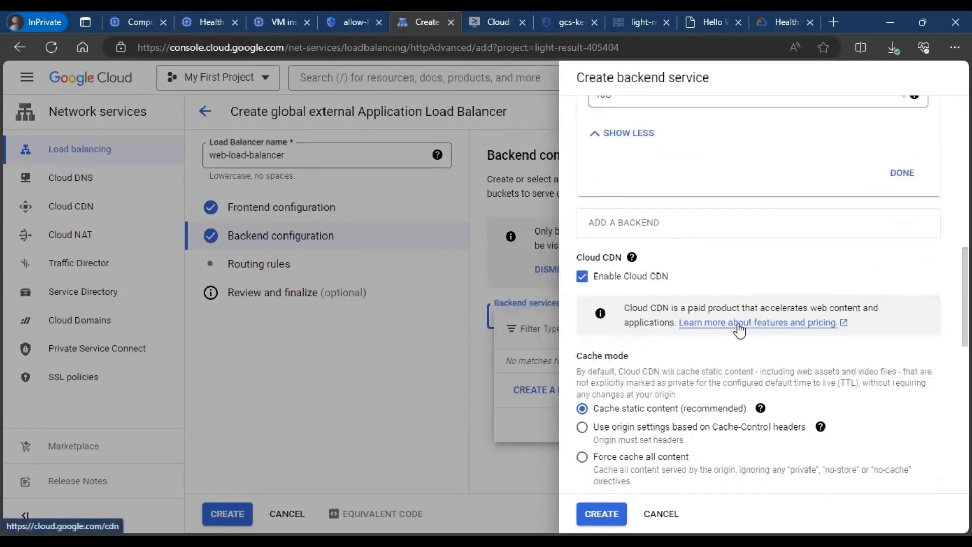
scroll(737, 330, "down", 6)
scroll(741, 329, "down", 4)
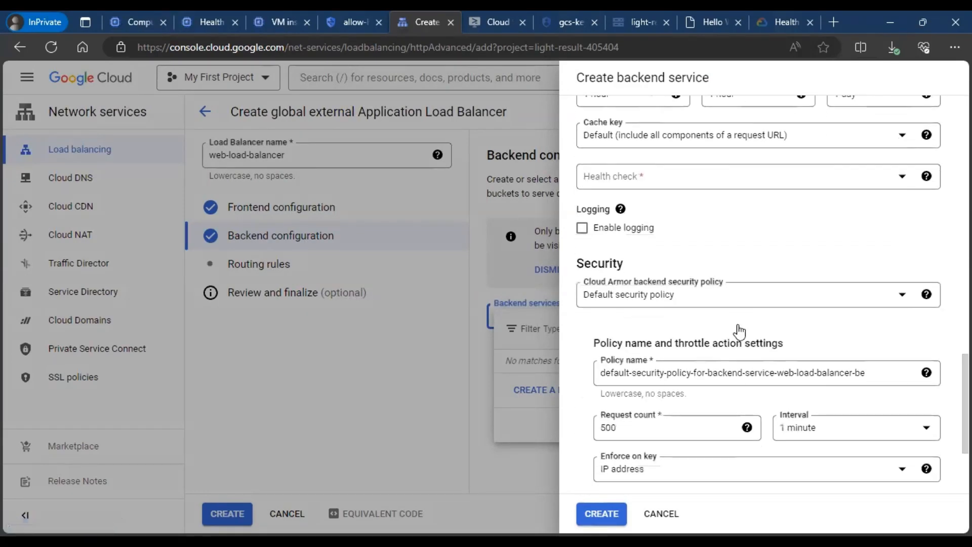
left_click(617, 513)
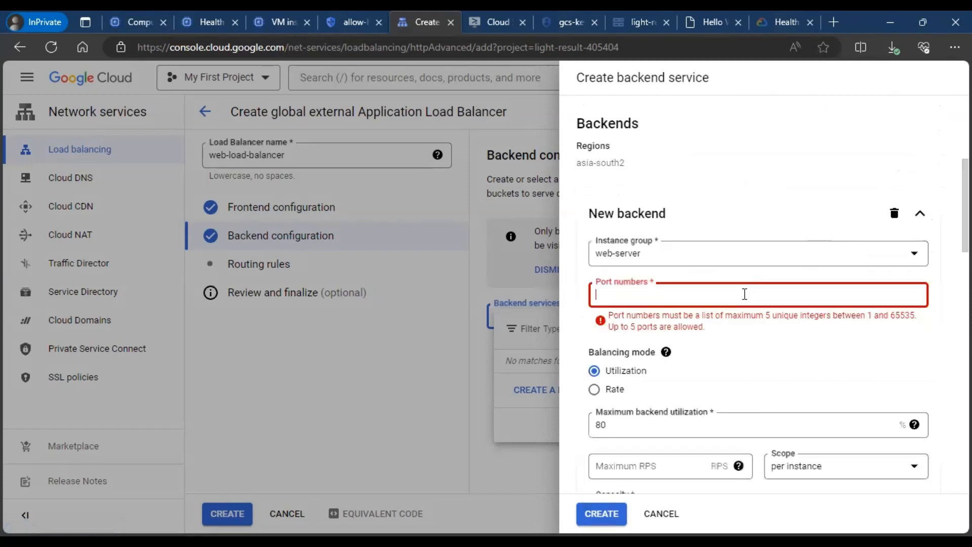
type("80")
key("Return")
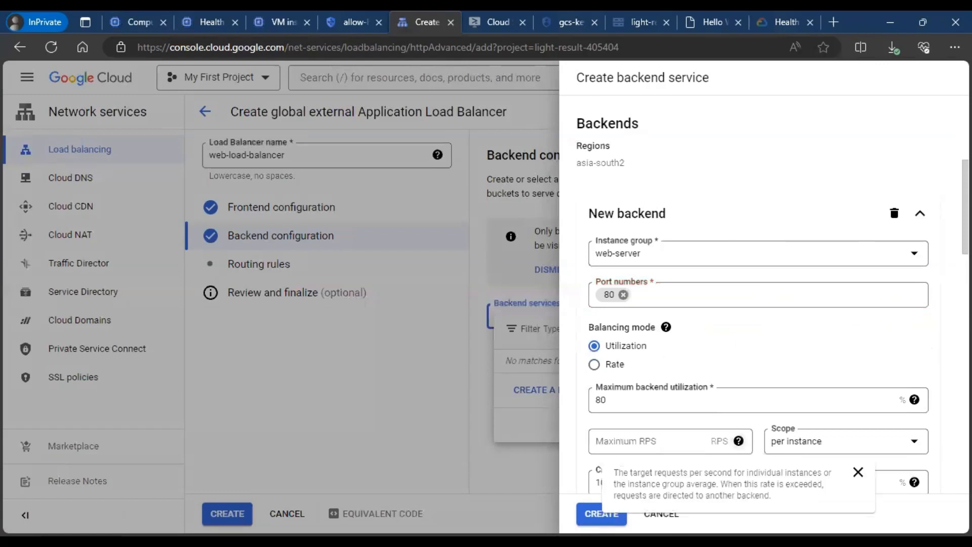
Step: Assign the global-http-health-check health check and the Cloud Armor policy default-security-policy-for-backend-service-web-server-be to the backend service
scroll(800, 309, "down", 10)
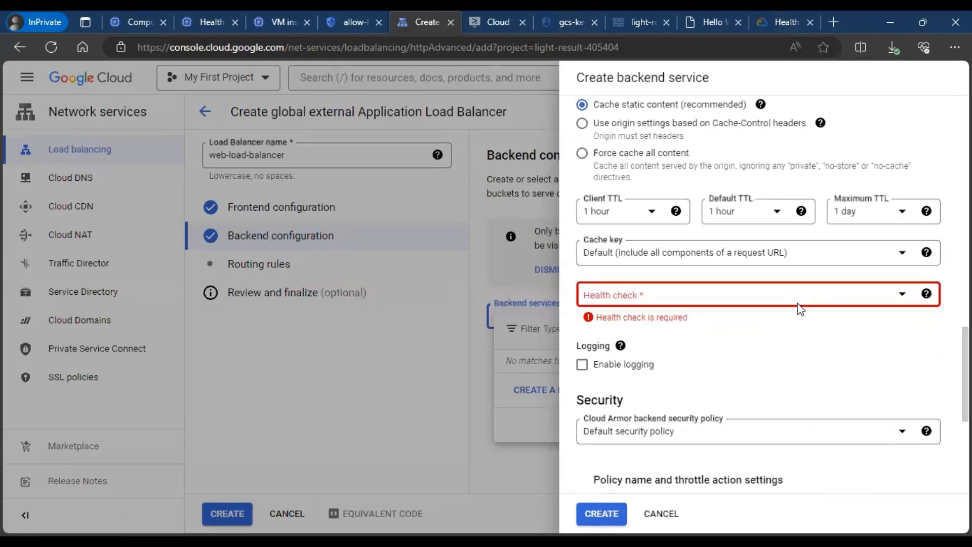
left_click(769, 294)
left_click(708, 387)
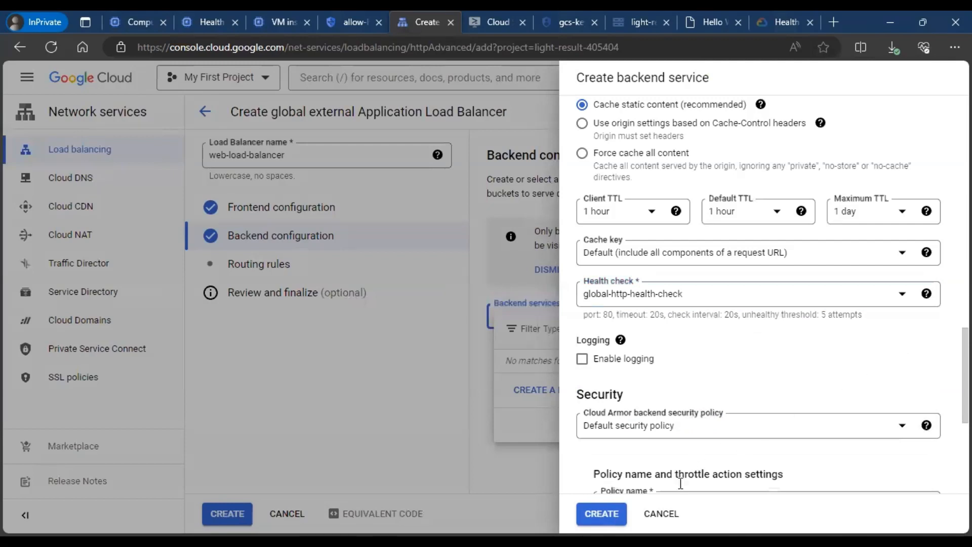
scroll(810, 355, "down", 4)
left_click(770, 219)
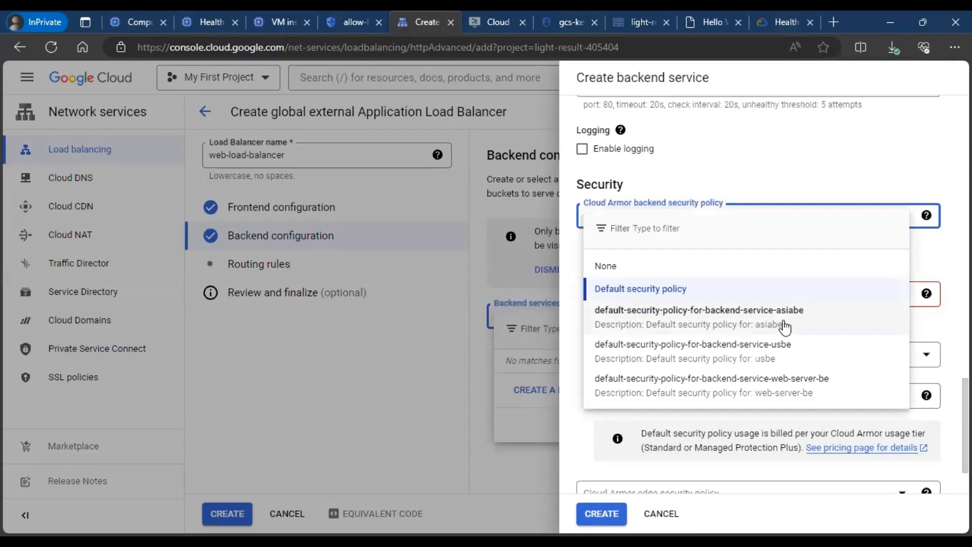
left_click(783, 387)
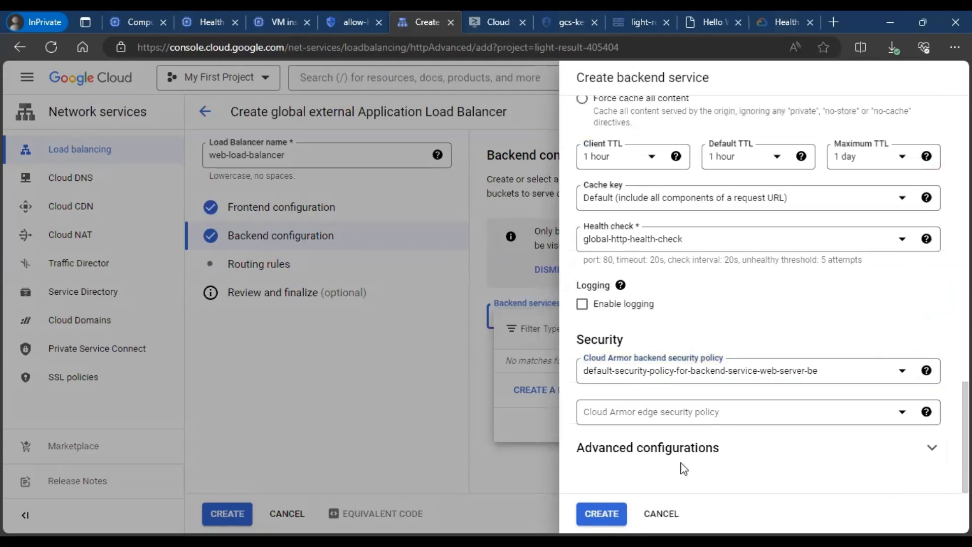
Step: Create the backend service, confirm it as the load balancer's backend, and create the load balancer
left_click(618, 513)
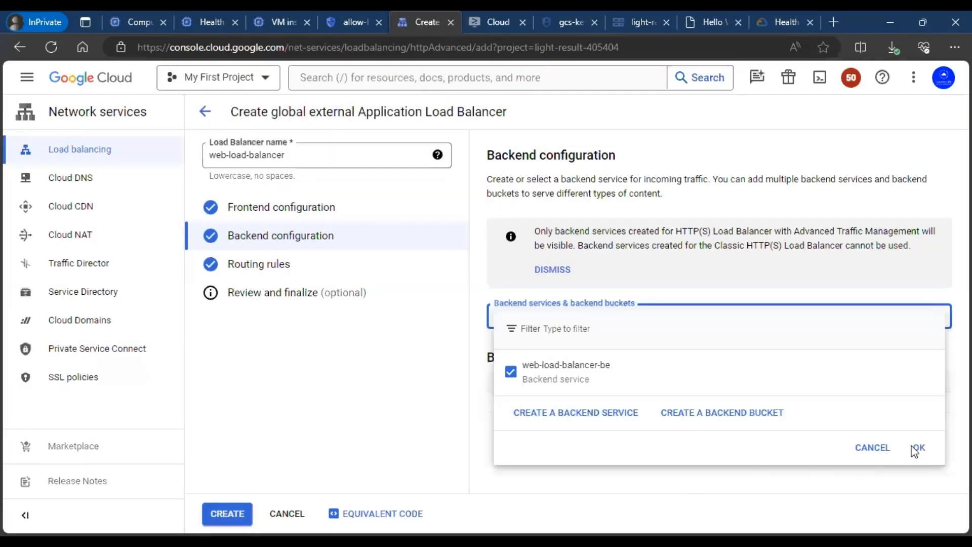
left_click(917, 446)
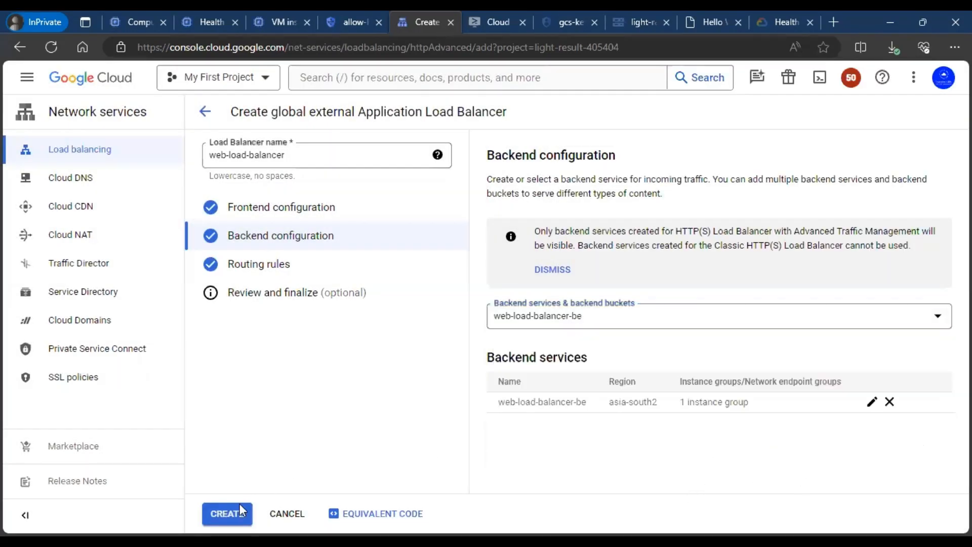
left_click(227, 513)
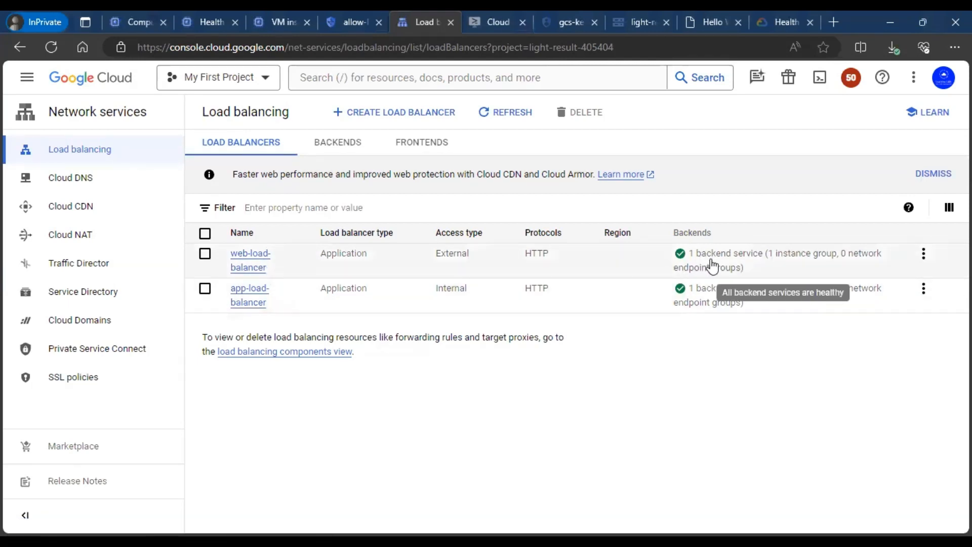
Step: Open the details of web-load-balancer and copy its frontend IP address without the port
left_click(256, 268)
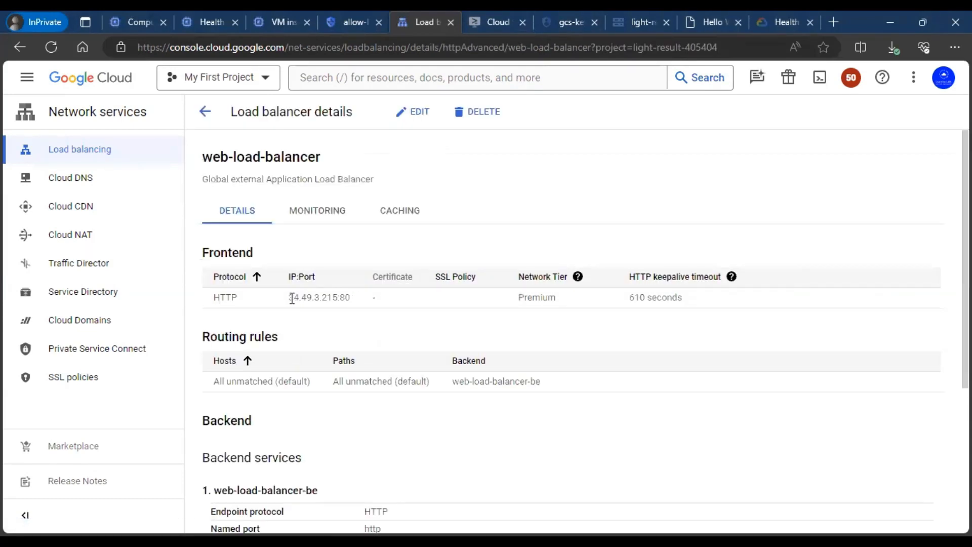
left_click_drag(288, 298, 336, 292)
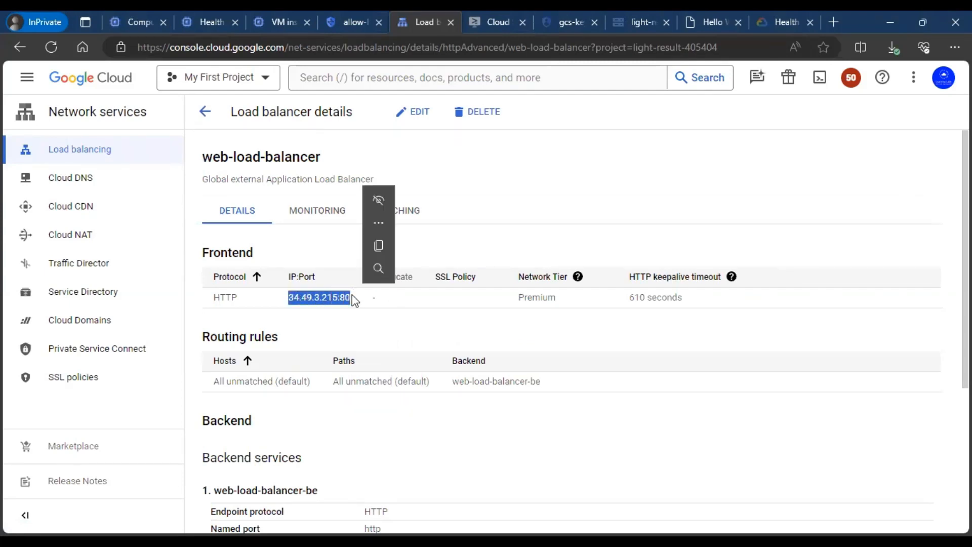
key("ctrl+c")
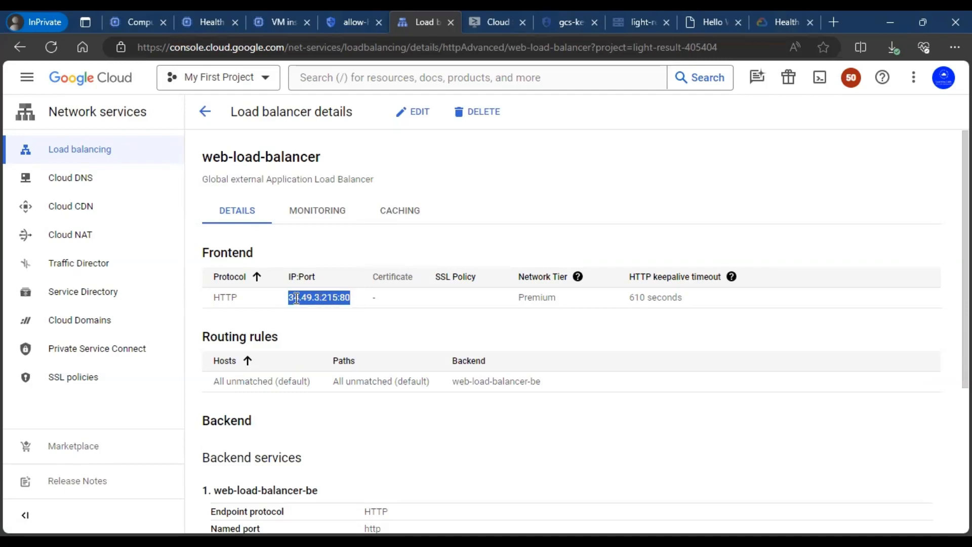
left_click(300, 321)
left_click_drag(288, 297, 333, 298)
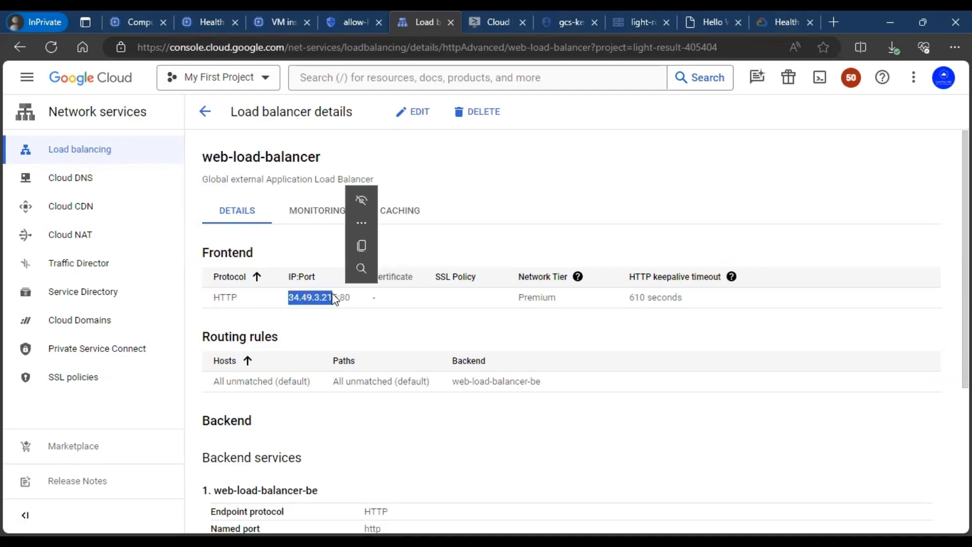
Step: Load the external load balancer's address 34.49.3.215 in a new browser tab
key("ctrl+t")
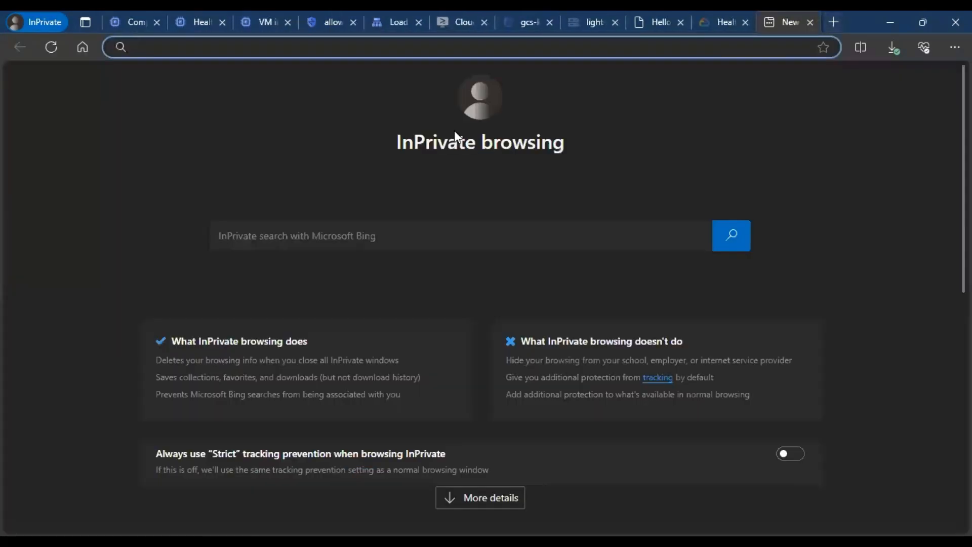
key("ctrl+v")
type("5")
key("Return")
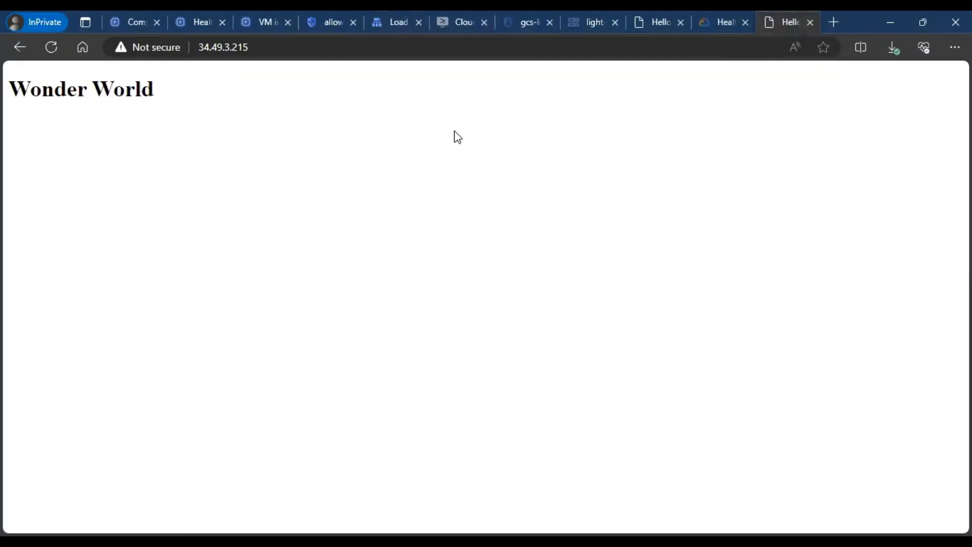
left_click_drag(151, 90, 6, 97)
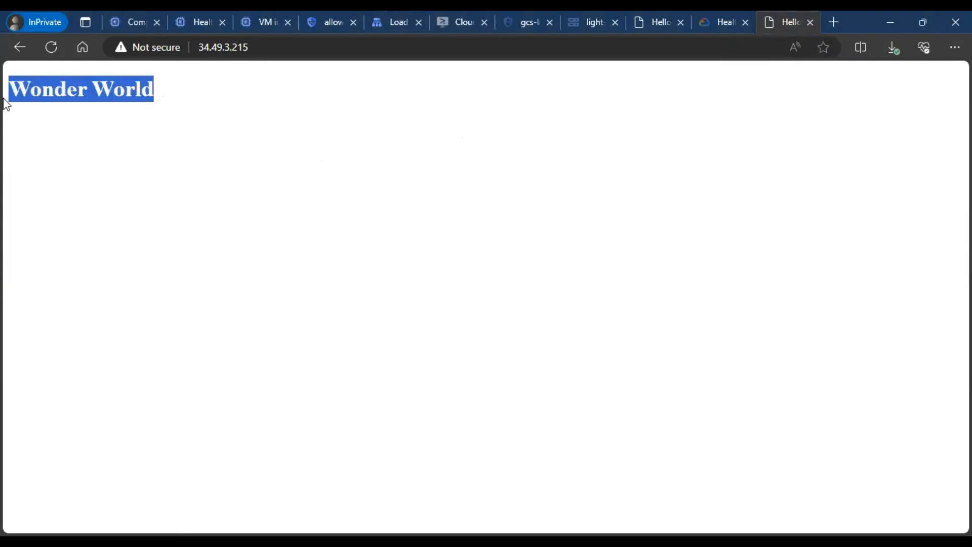
left_click(177, 132)
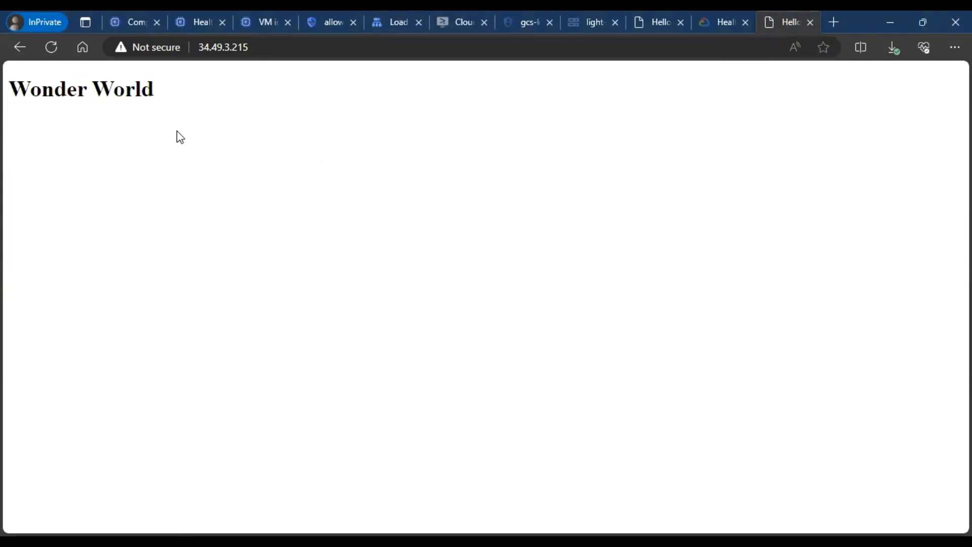
left_click_drag(154, 90, 9, 94)
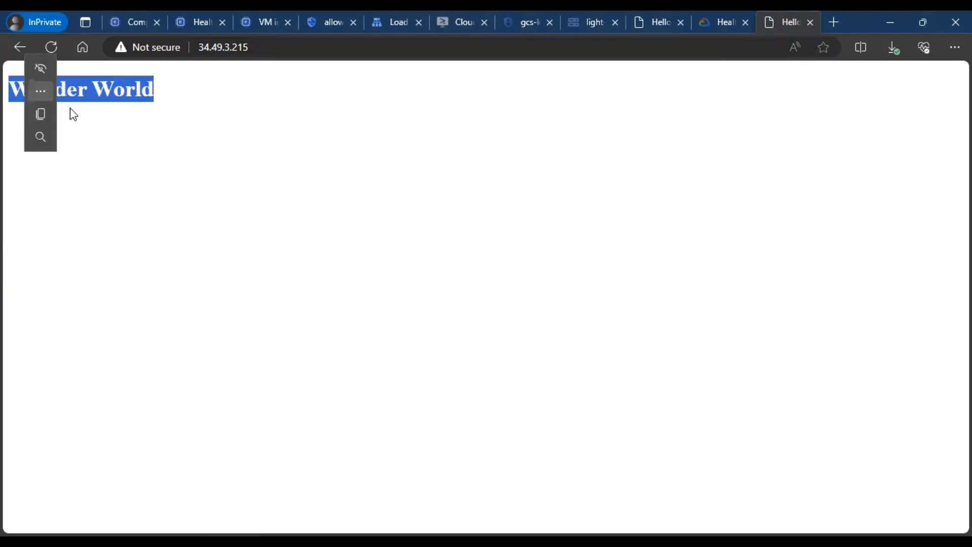
left_click(249, 157)
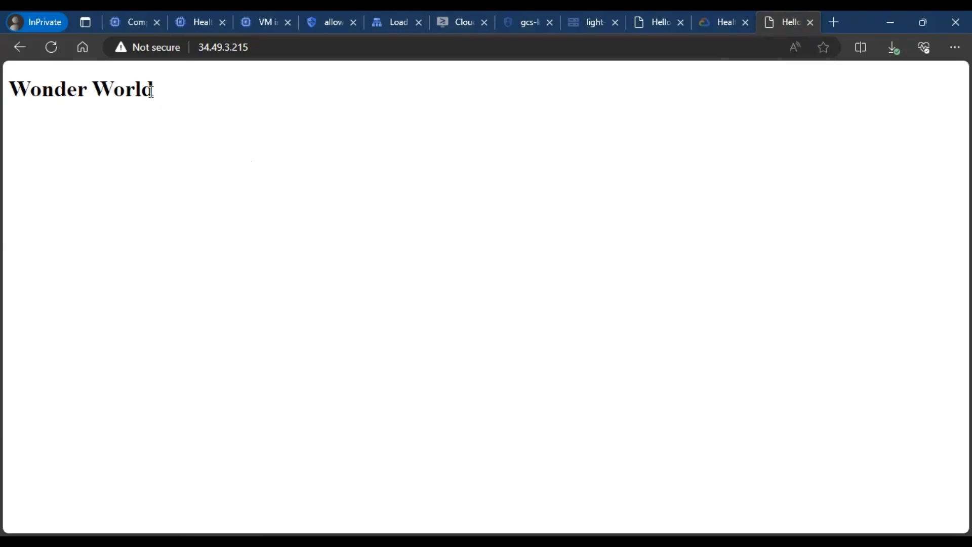
left_click_drag(151, 90, 8, 90)
left_click(341, 148)
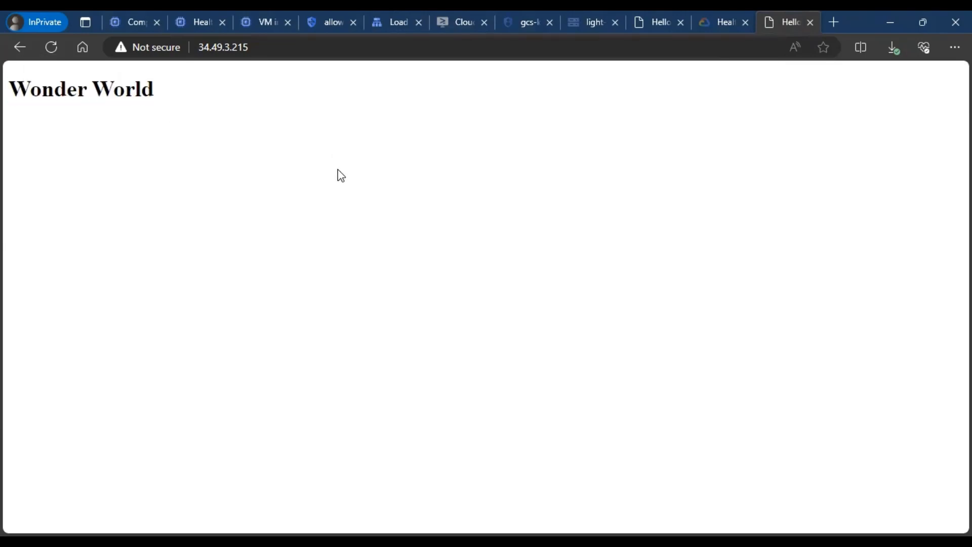